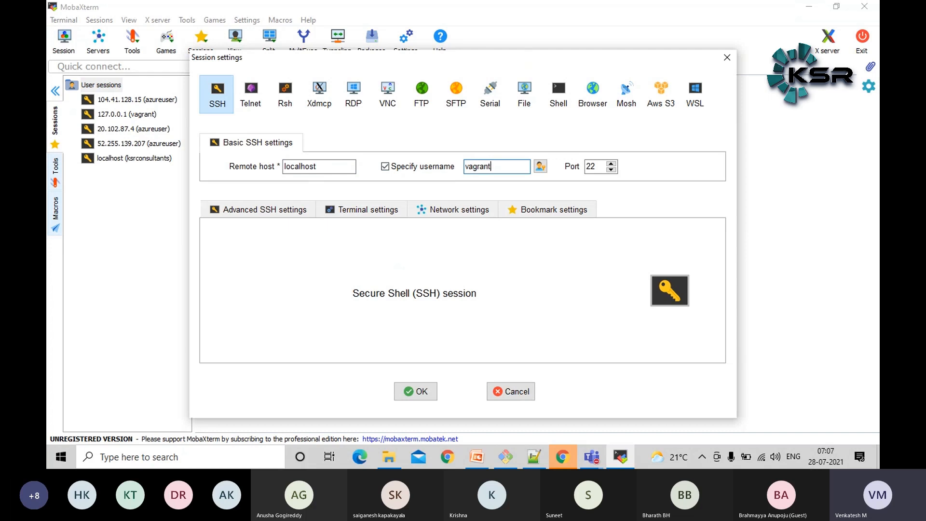
Set the port of the localhost SSH session for vagrant to 2222 and start the session
double_click(597, 164)
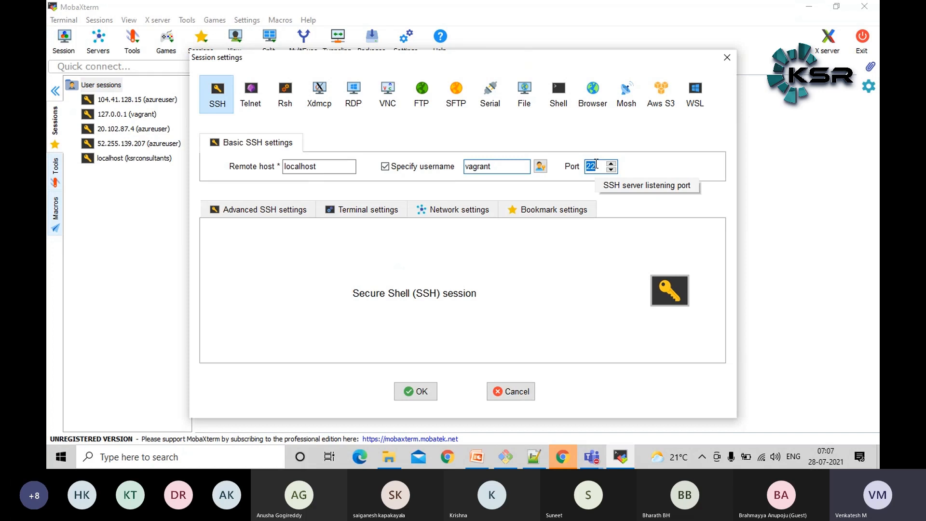
text(2222)
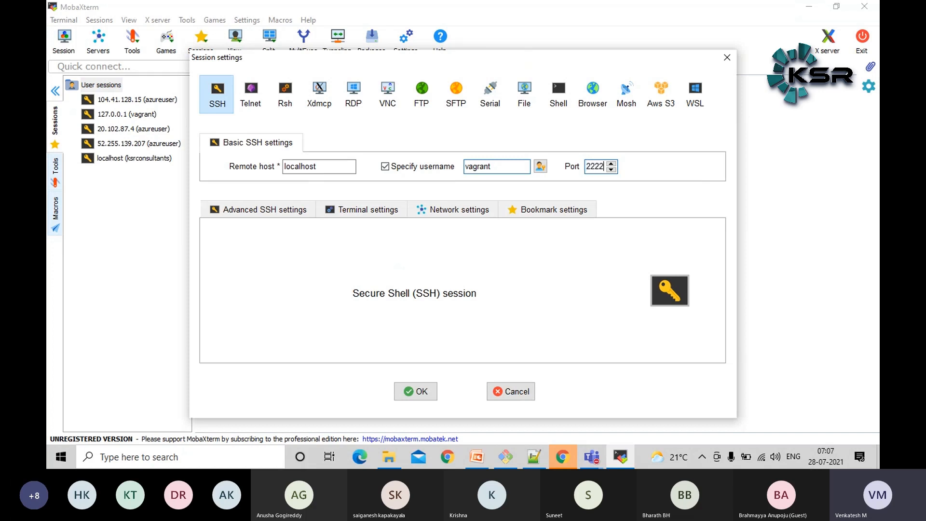
click(415, 390)
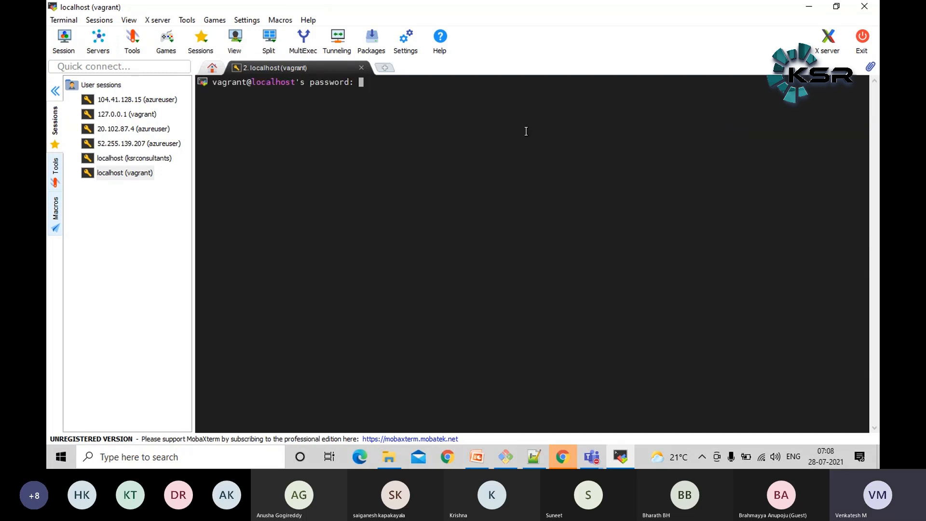
Log in with the vagrant account's password without saving it, and widen the terminal by shrinking the file sidebar
key(Return)
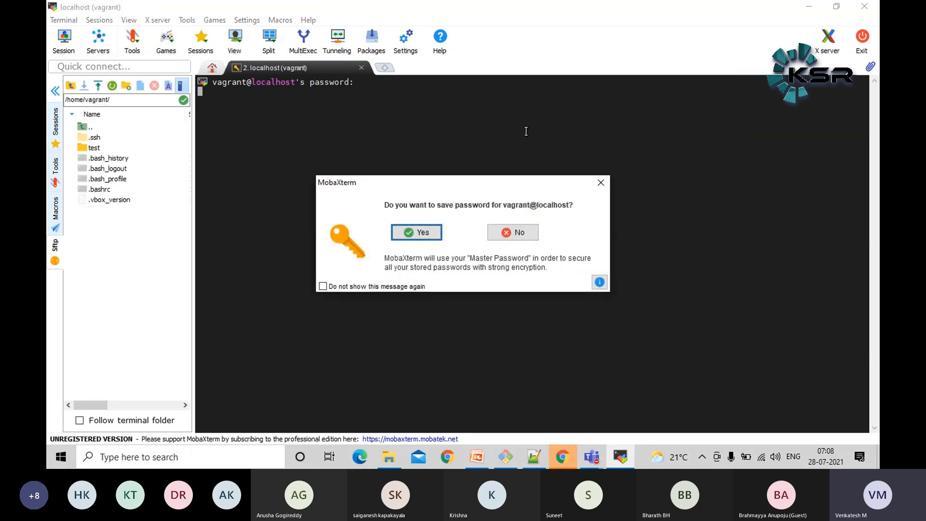
click(515, 234)
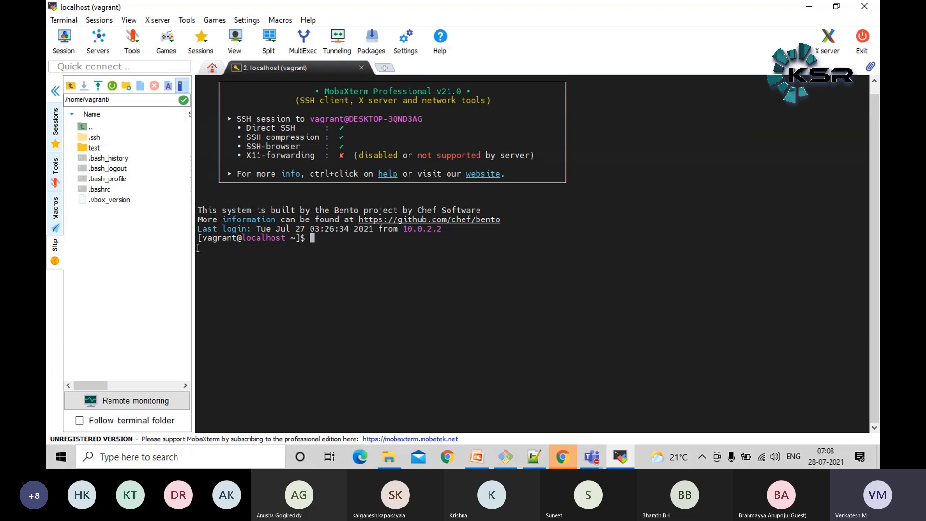
drag(193, 248, 81, 227)
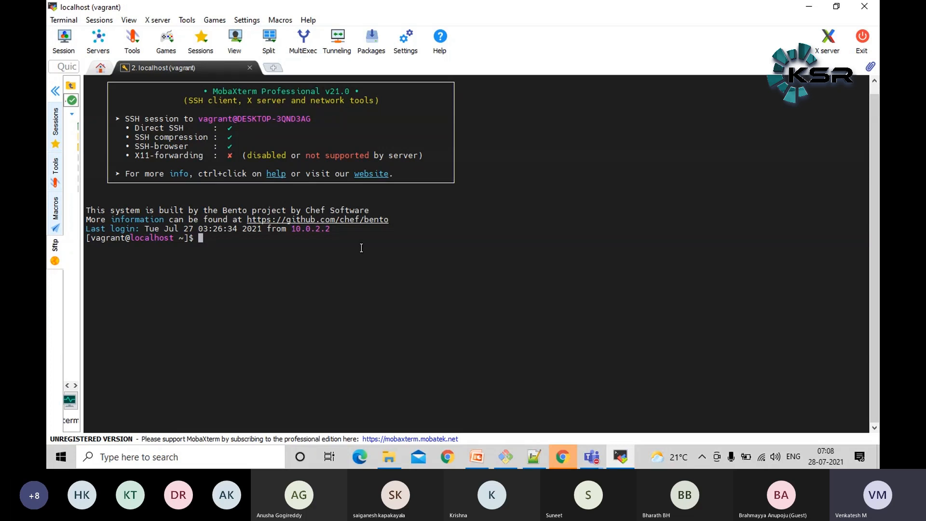
Run uname -a and examine the kernel release in its output
text(uname -a)
key(Return)
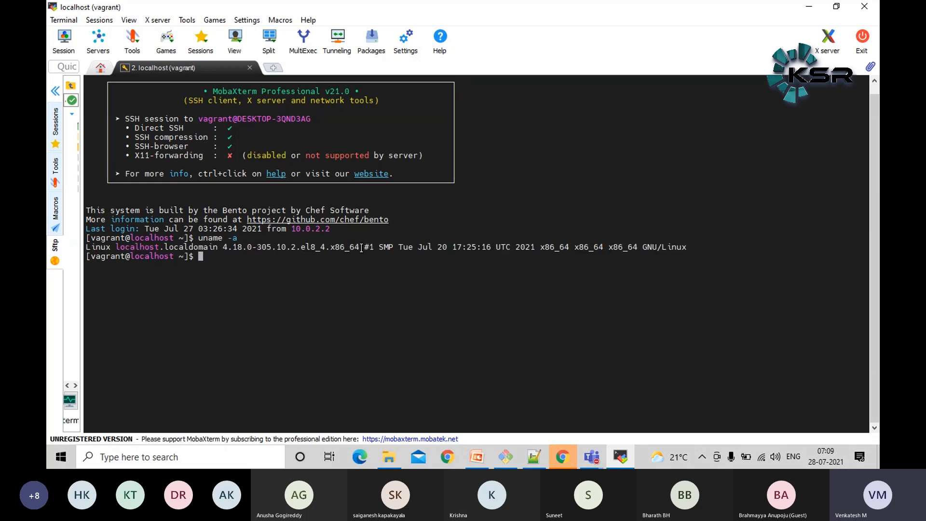
drag(302, 248, 314, 247)
click(313, 271)
Display /etc/os-release with cat and check the distribution's name and version
text(cat )
text(/etc/)
text(os)
key(Tab)
key(Return)
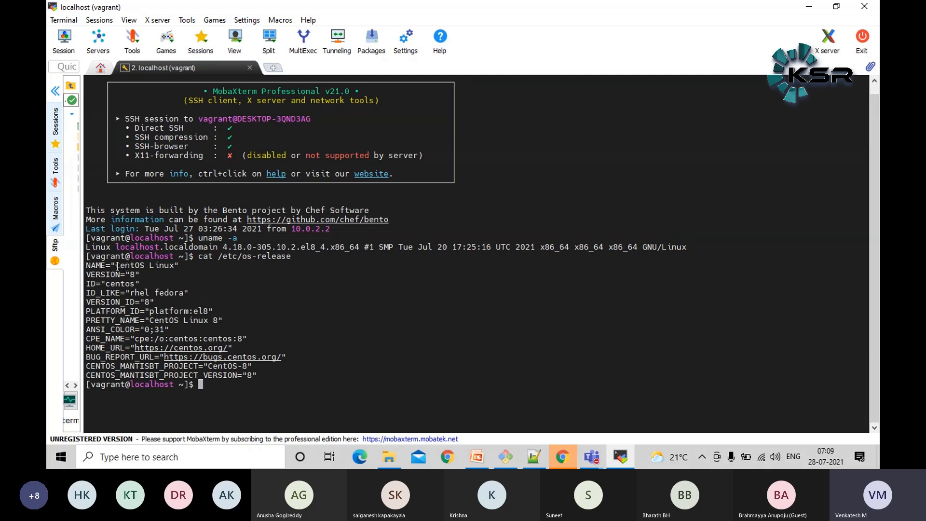
drag(111, 265, 173, 265)
double_click(134, 276)
click(322, 291)
drag(142, 331, 251, 328)
click(120, 302)
triple_click(137, 302)
click(199, 326)
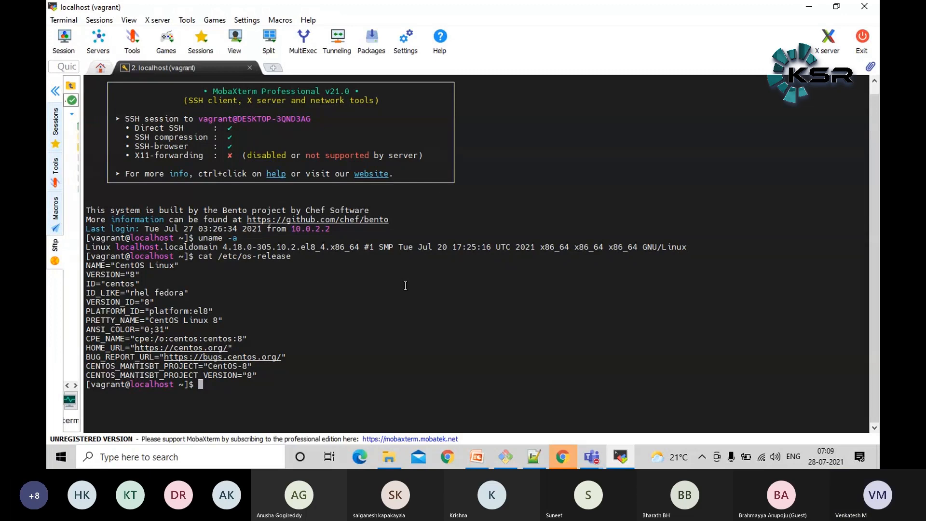
Switch to Chrome, maximize its window and open the Stardom profile
click(558, 462)
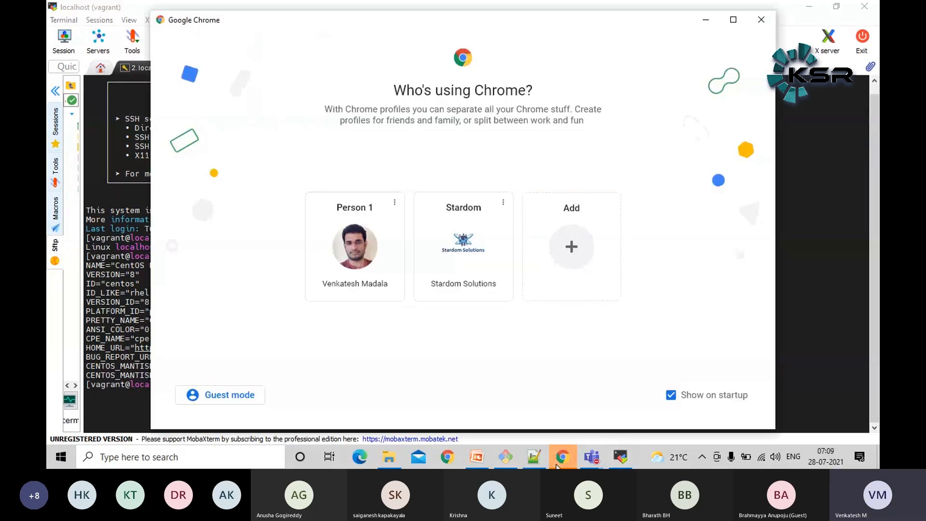
click(733, 19)
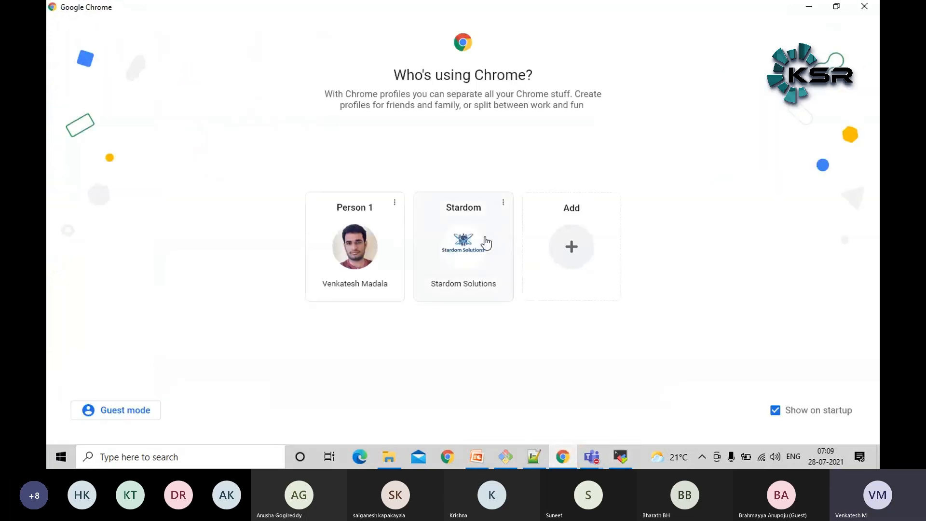
click(487, 243)
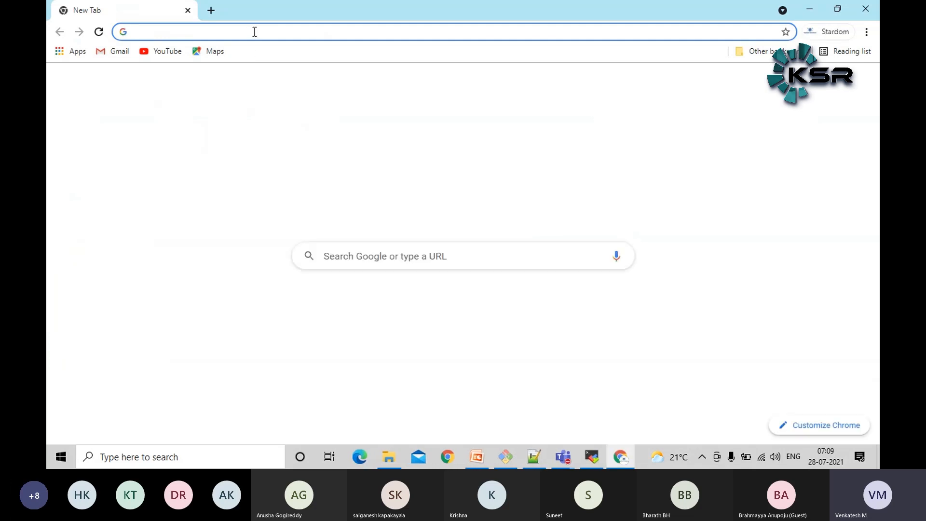
click(255, 31)
text(jenk)
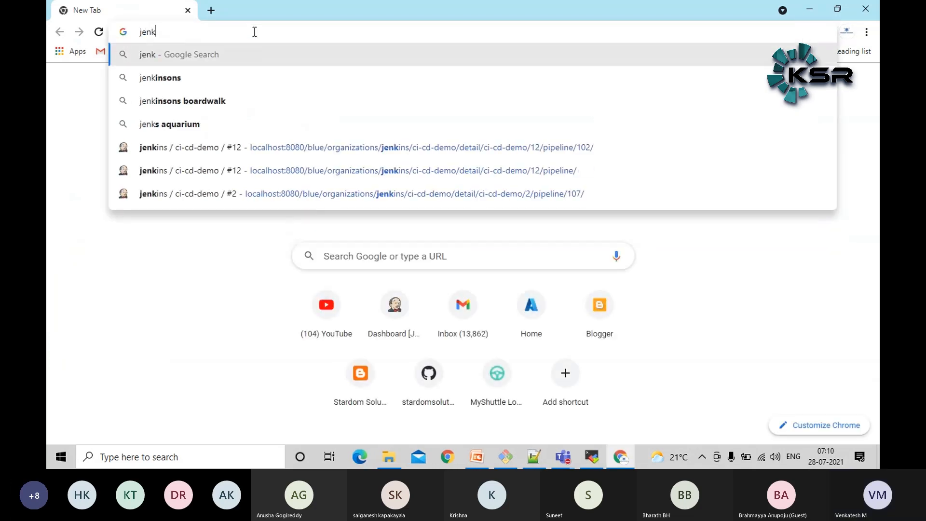
key(BackSpace)
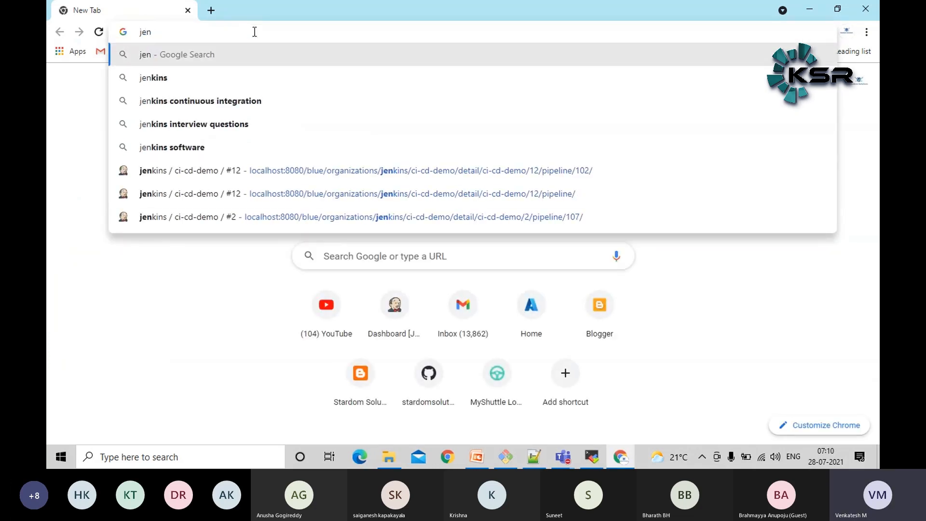
text(kins)
key(BackSpace)
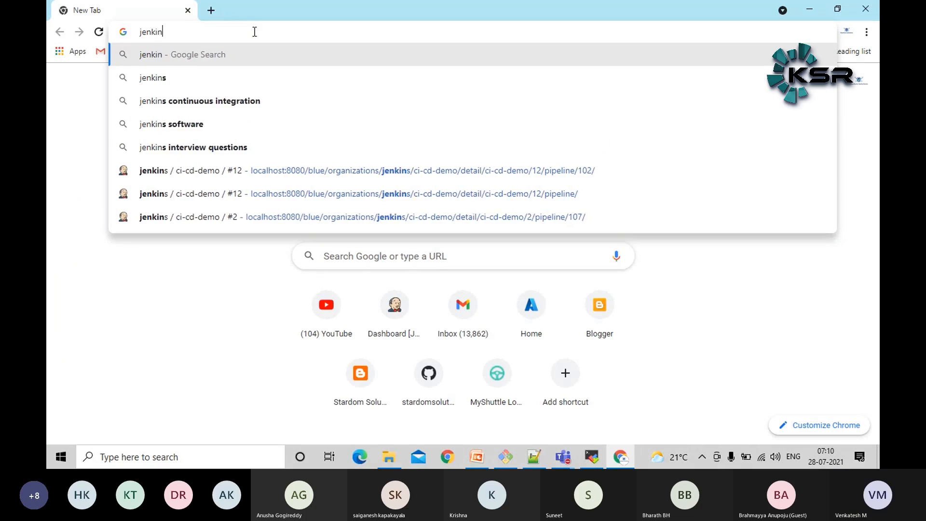
key(BackSpace)
key(BackSpace)
key(BackSpace)
key(BackSpace)
key(BackSpace)
key(BackSpace)
Look up "star" in the browser history suggestions and open the Stardom Solutions post Install Jenkins on CentOS 8
text(stardomsolutions.blogspot.com)
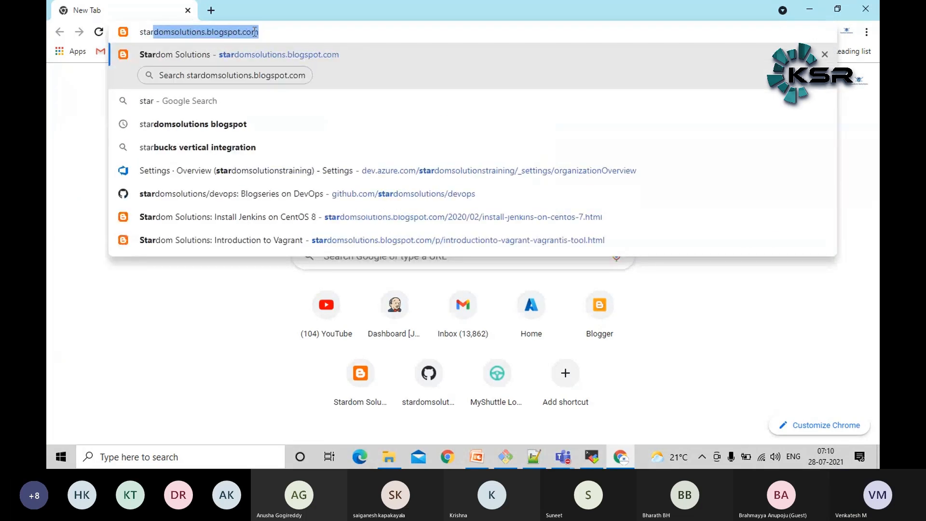
key(Down)
key(Down)
key(Down)
key(Down)
key(Down)
key(Down)
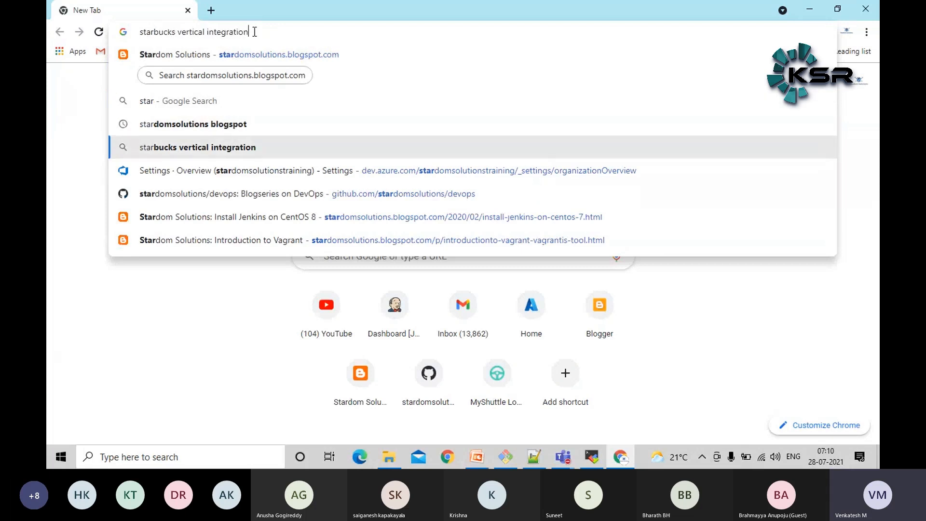
key(Return)
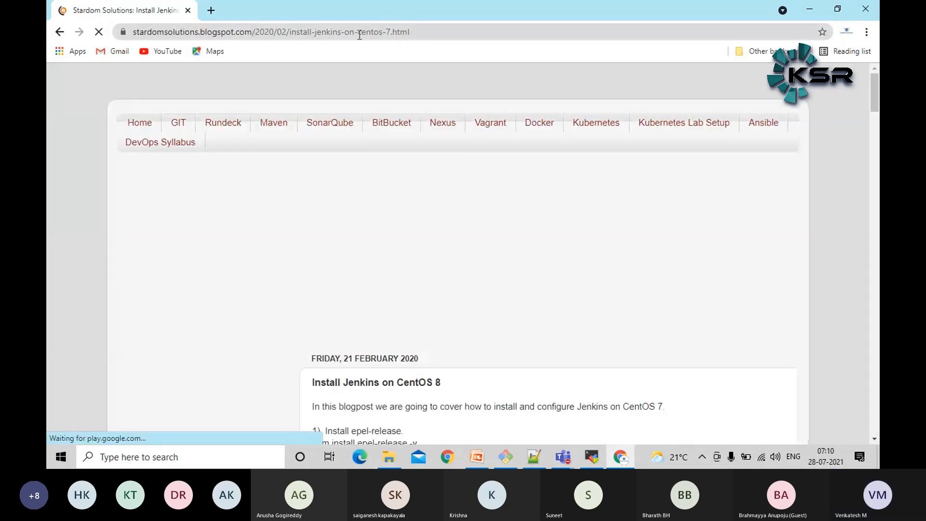
Share the blog post's URL in the Teams meeting chat and return to the browser
click(424, 32)
key(ctrl+c)
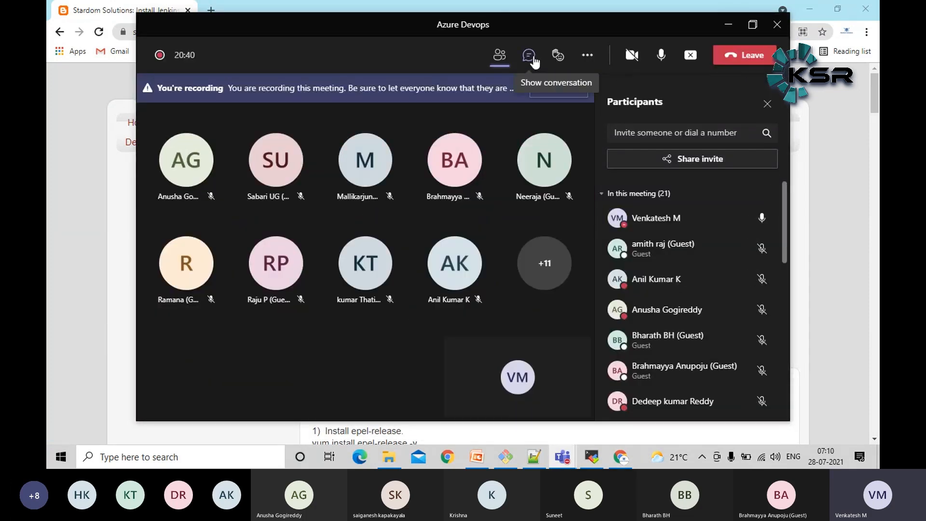
click(533, 59)
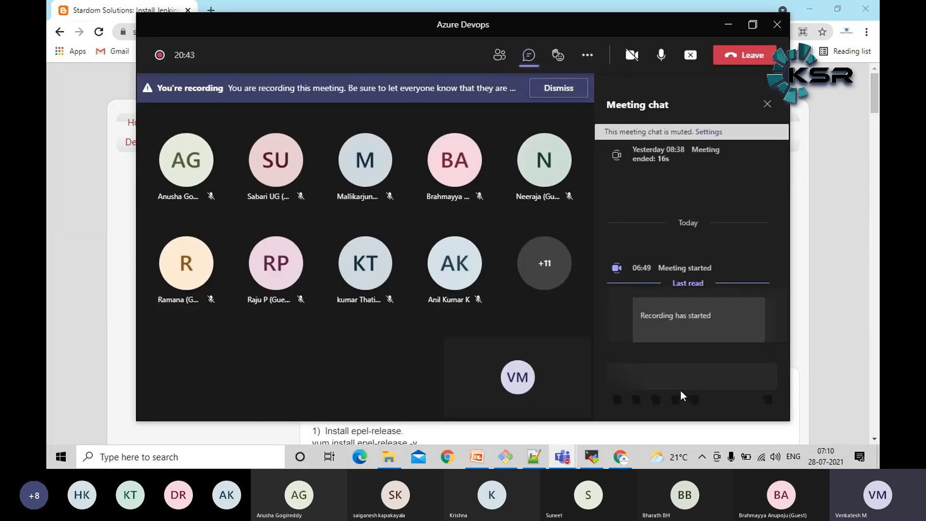
click(671, 382)
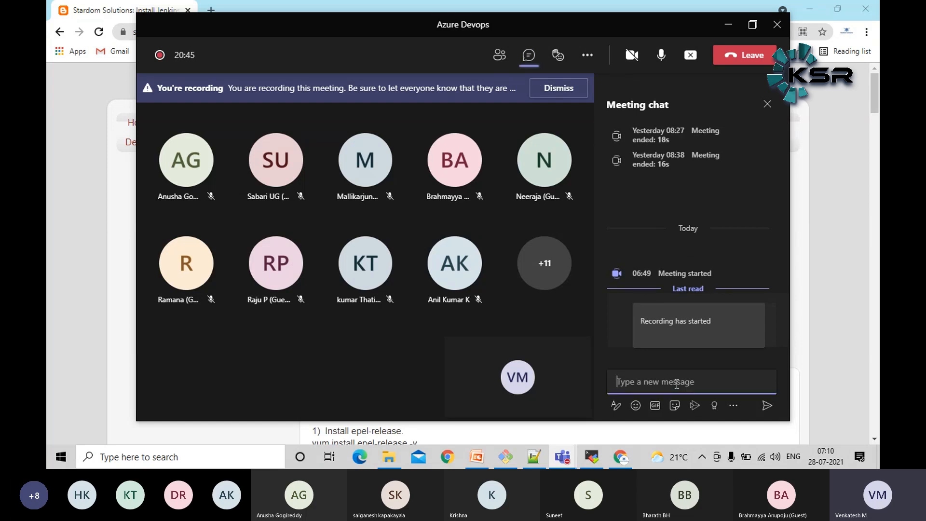
key(ctrl+v)
key(Return)
click(48, 271)
Read through the Jenkins installation instructions in the post, focusing on the epel-release install command
scroll(530, 314, down, 6)
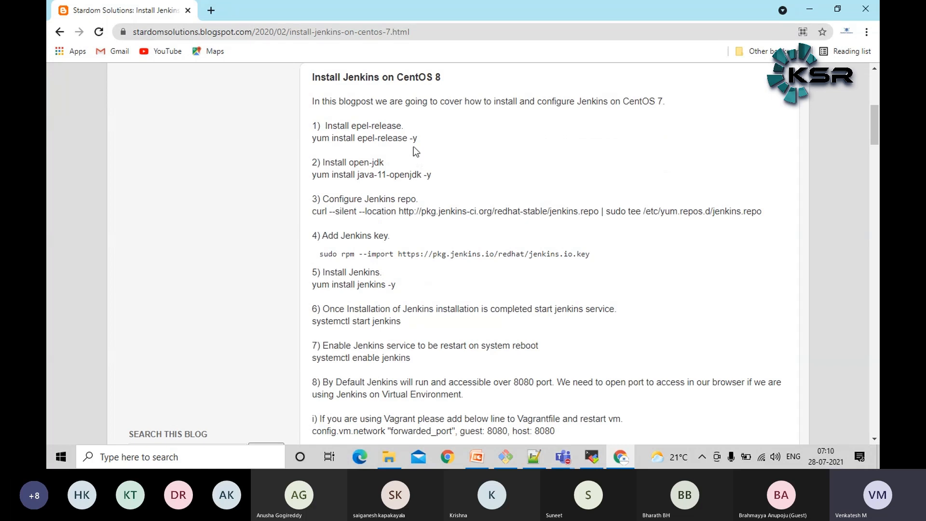
scroll(461, 181, down, 1)
scroll(462, 181, up, 2)
double_click(341, 199)
triple_click(341, 199)
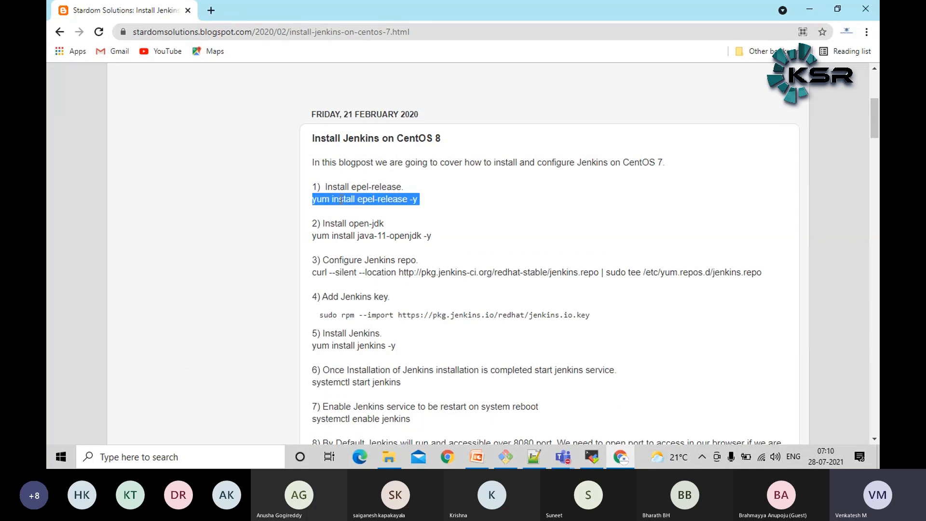
click(496, 210)
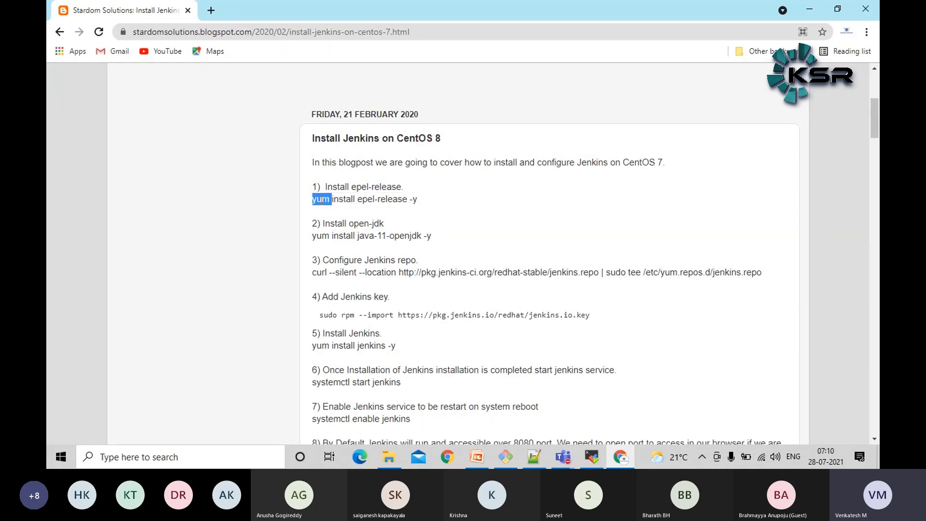
triple_click(321, 199)
click(322, 200)
Copy the command yum install epel-release -y from the post
triple_click(371, 201)
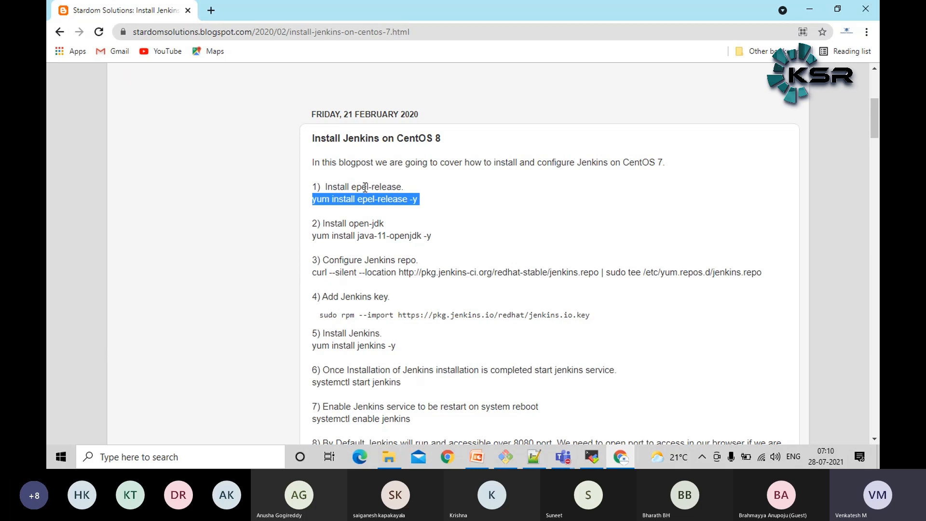
right_click(378, 199)
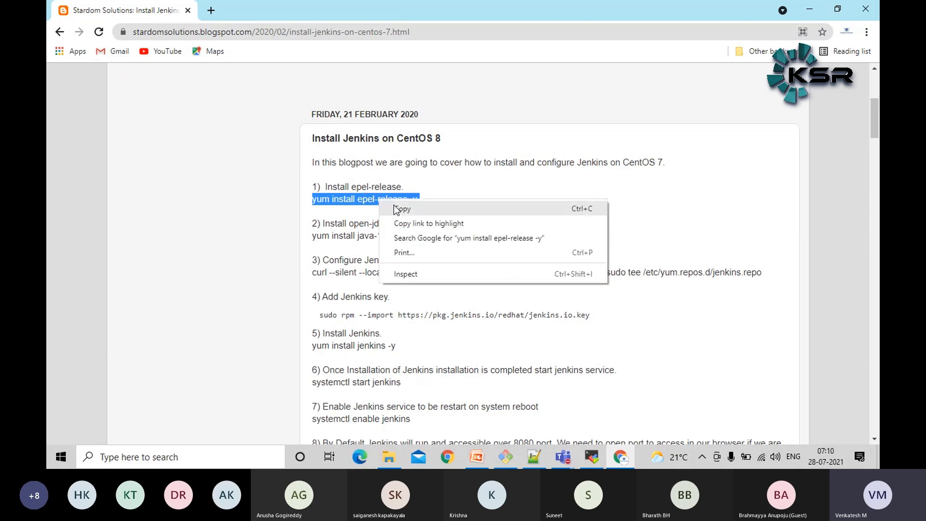
click(395, 209)
Switch to MobaXterm, clear the terminal and try to run the copied yum install epel-release -y command
click(593, 457)
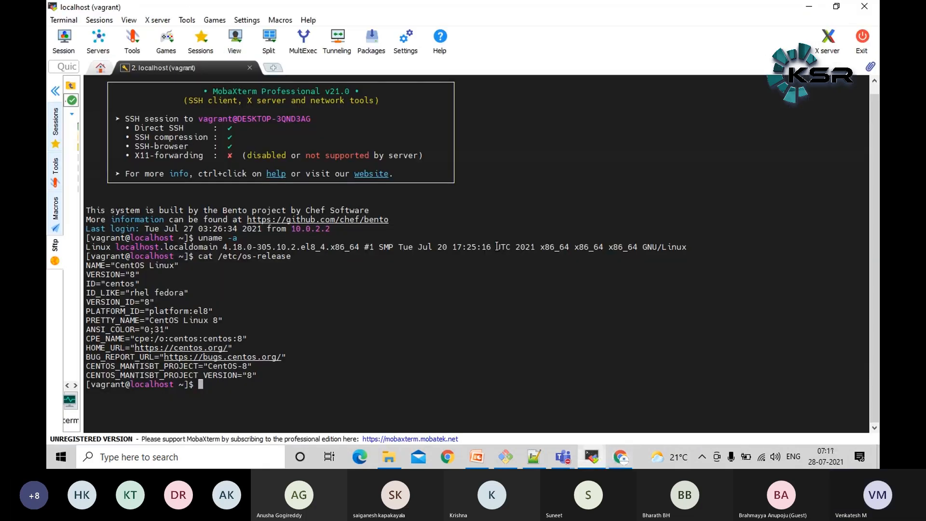
text(clear)
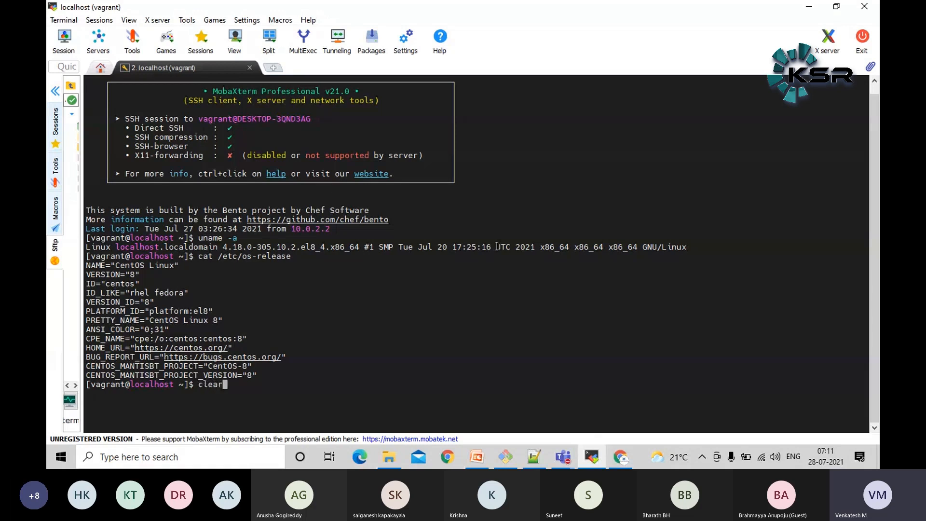
key(Return)
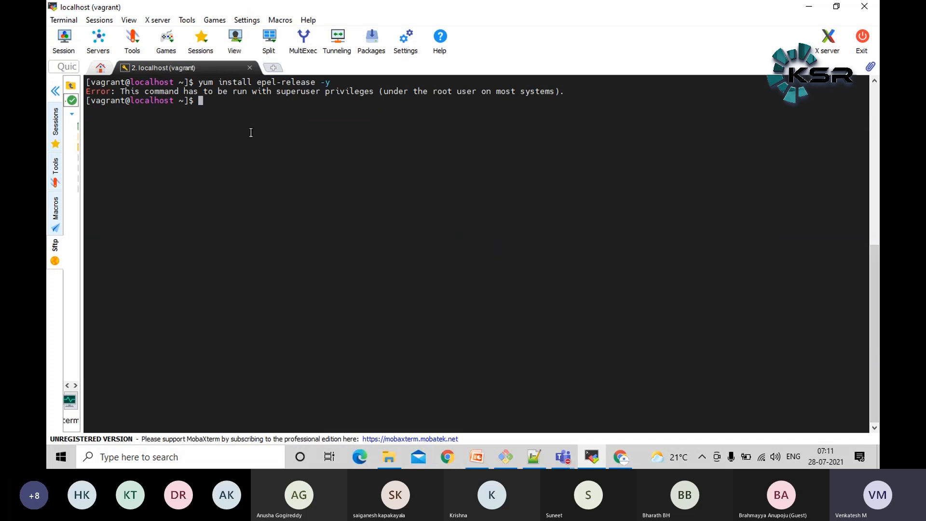
Review the output of the yum command and switch the shell to the root user with sudo su
triple_click(168, 90)
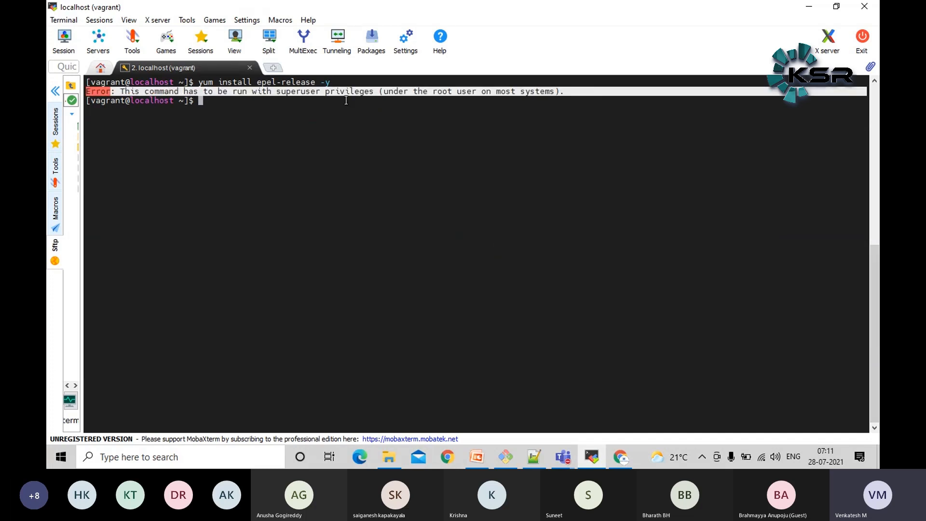
double_click(359, 91)
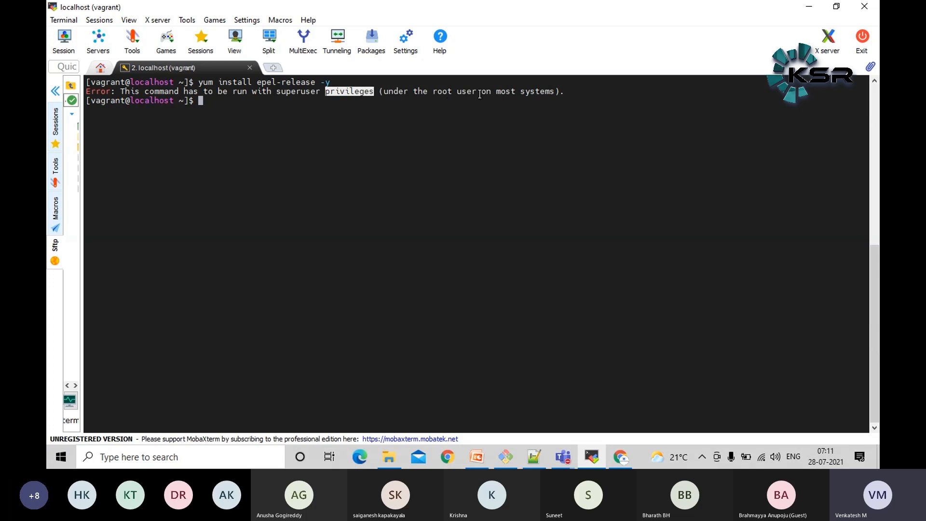
double_click(520, 92)
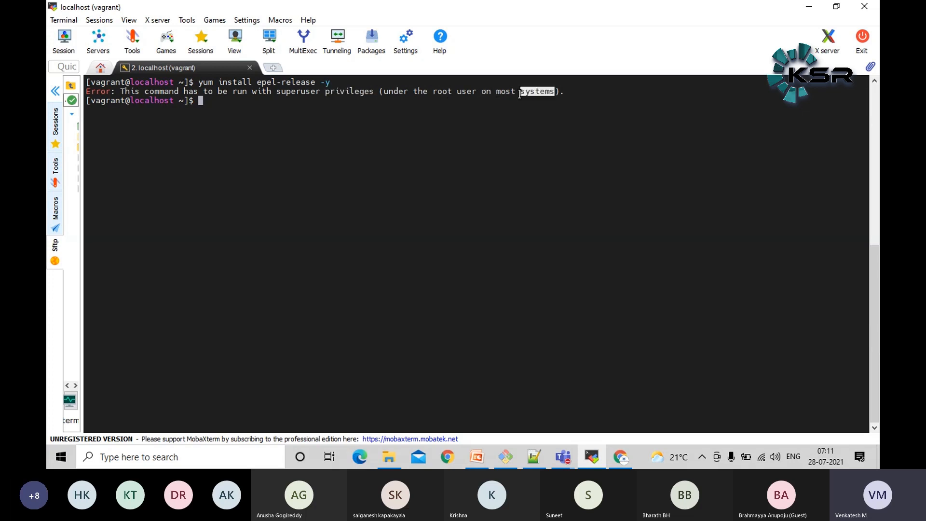
click(553, 158)
text(sudo su)
key(Return)
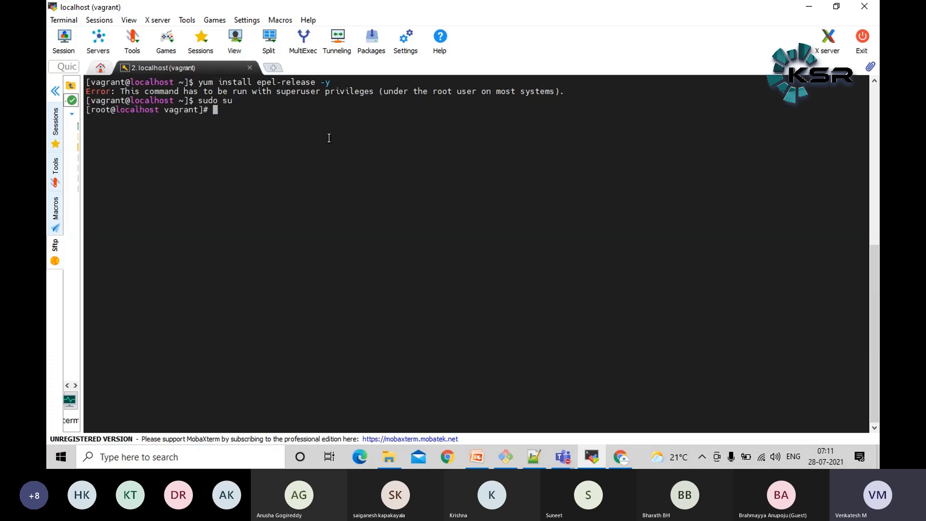
triple_click(100, 111)
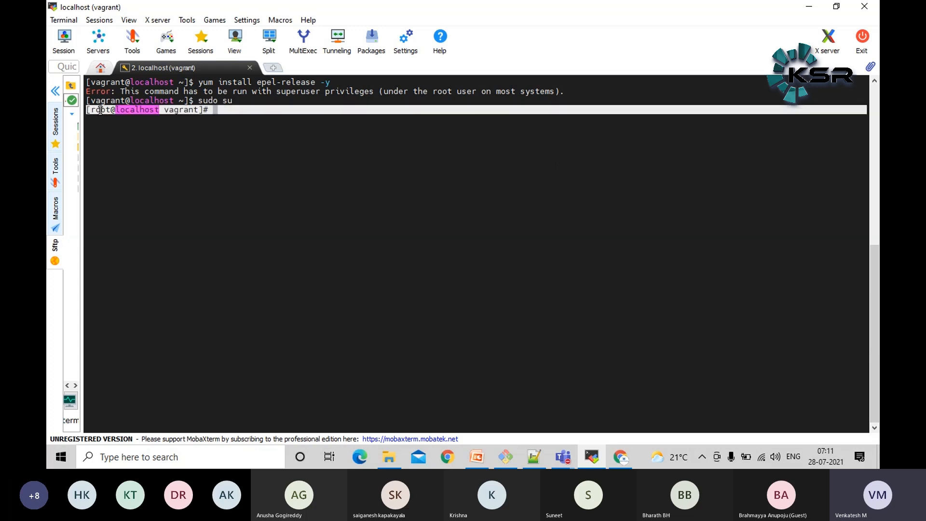
double_click(100, 110)
click(424, 175)
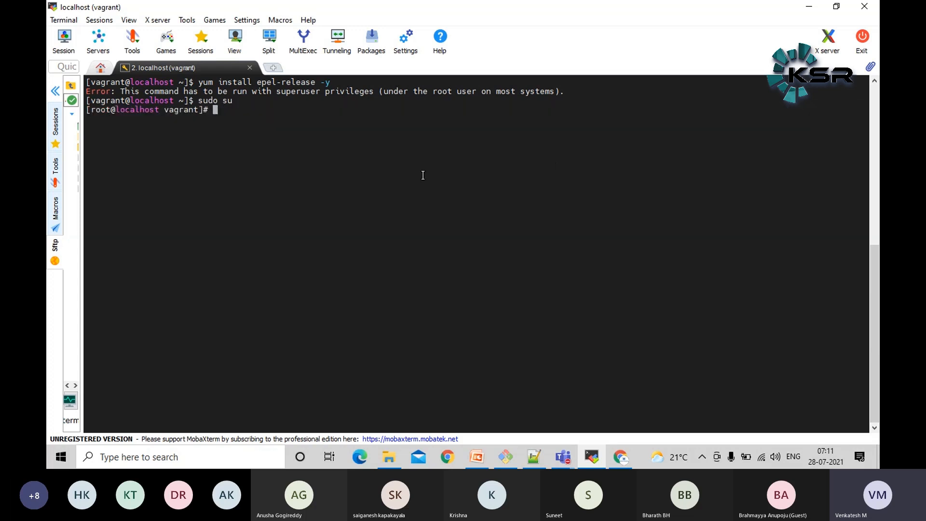
key(Return)
key(Return)
key(Return)
key(Return)
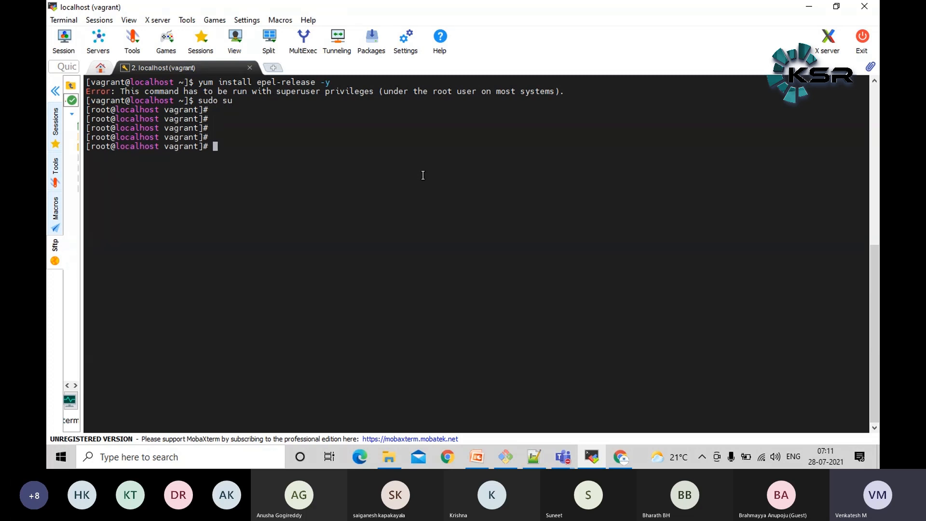
right_click(424, 175)
key(BackSpace)
key(BackSpace)
key(BackSpace)
key(BackSpace)
Copy yum install epel-release -y from the blog post in Chrome, run it in MobaXterm's root shell and review the installed package
key(alt+Tab)
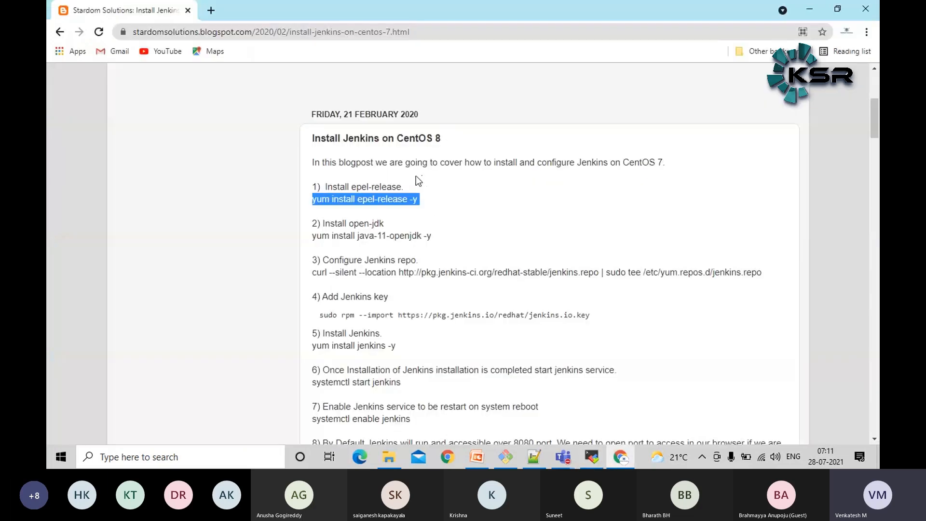
right_click(392, 199)
click(408, 206)
key(alt+Tab)
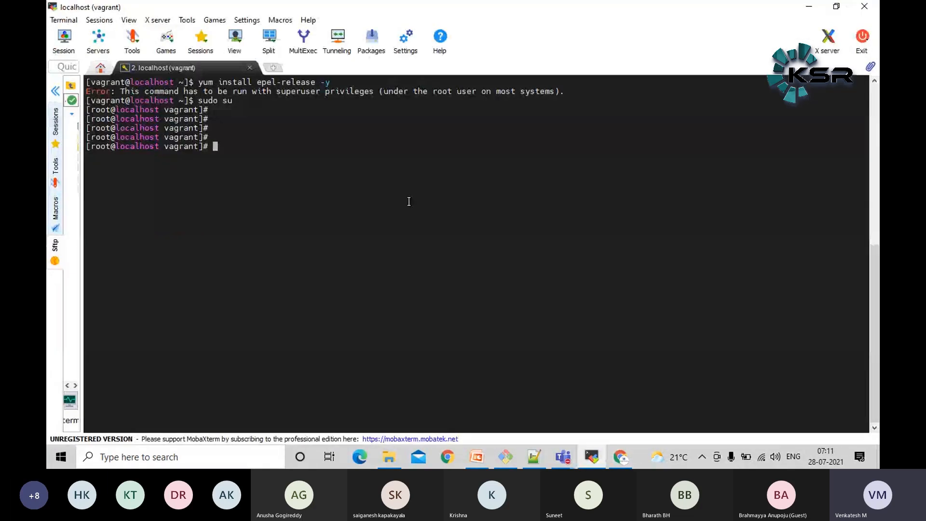
right_click(409, 202)
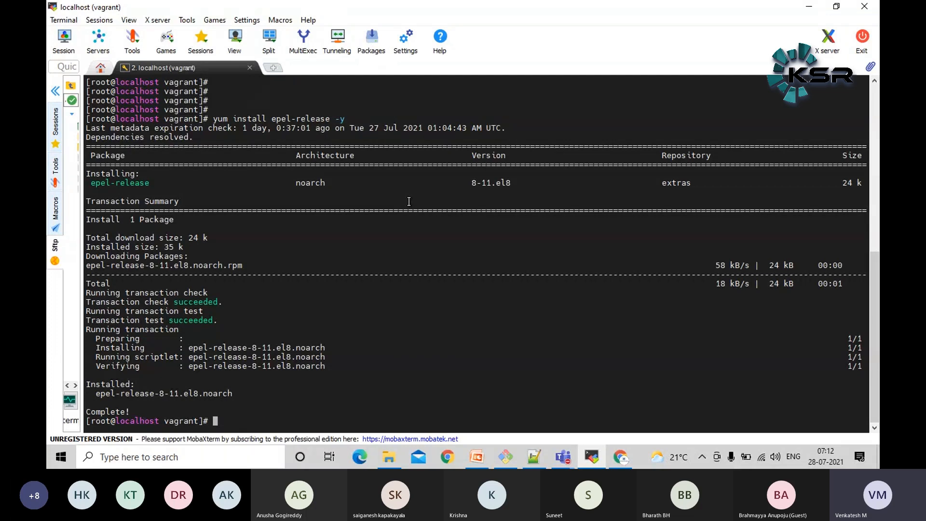
triple_click(303, 119)
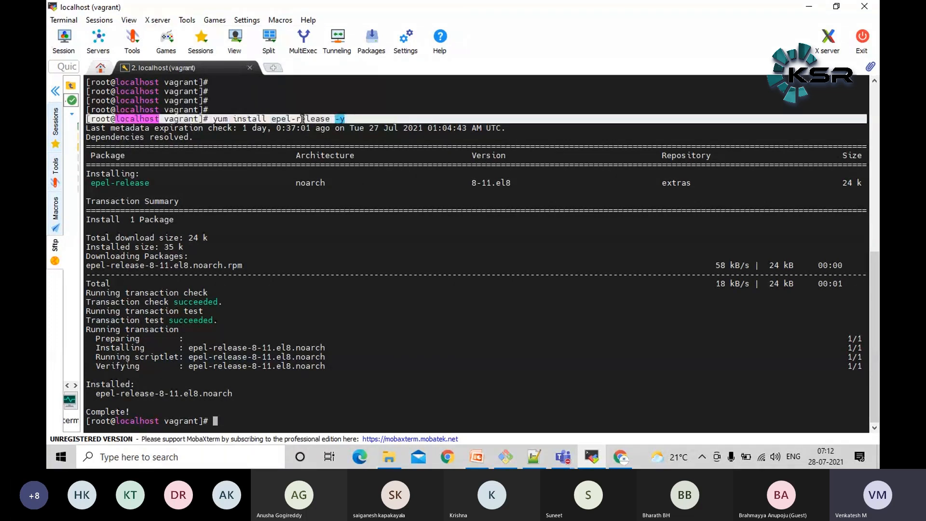
double_click(303, 119)
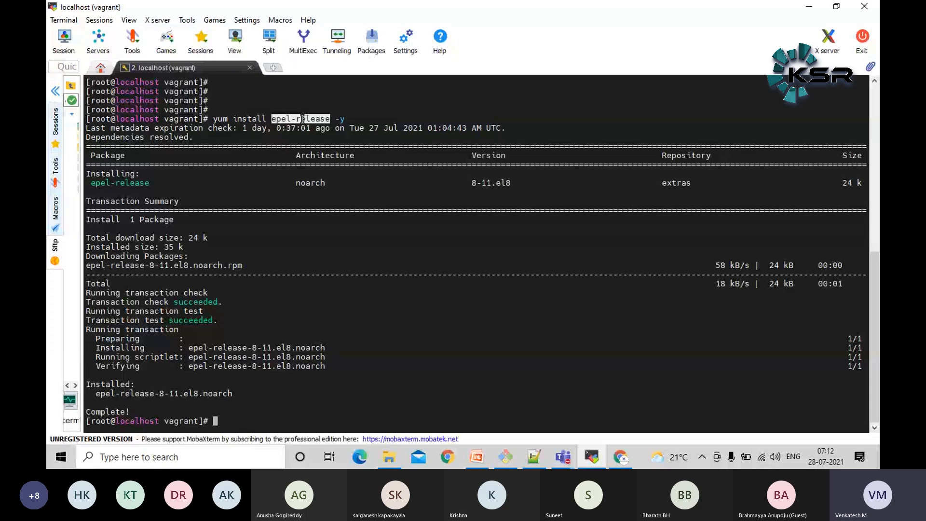
click(303, 118)
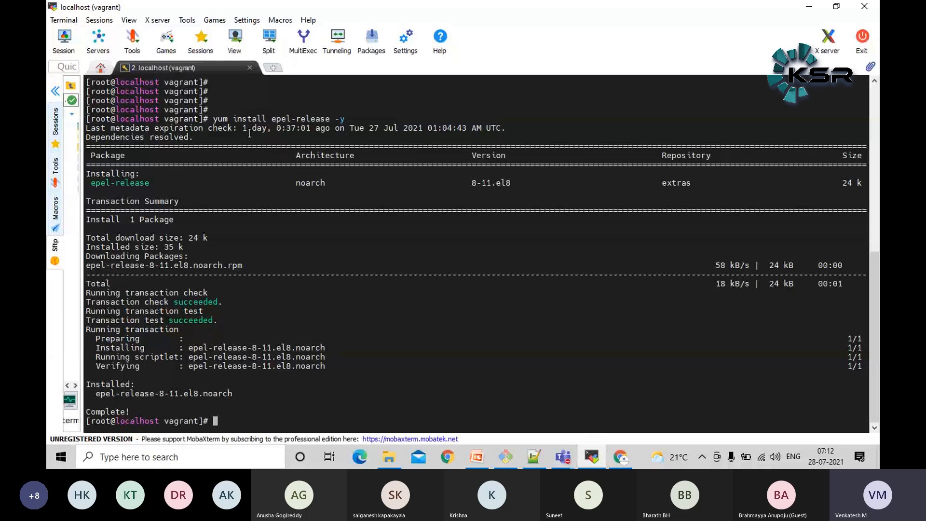
double_click(313, 120)
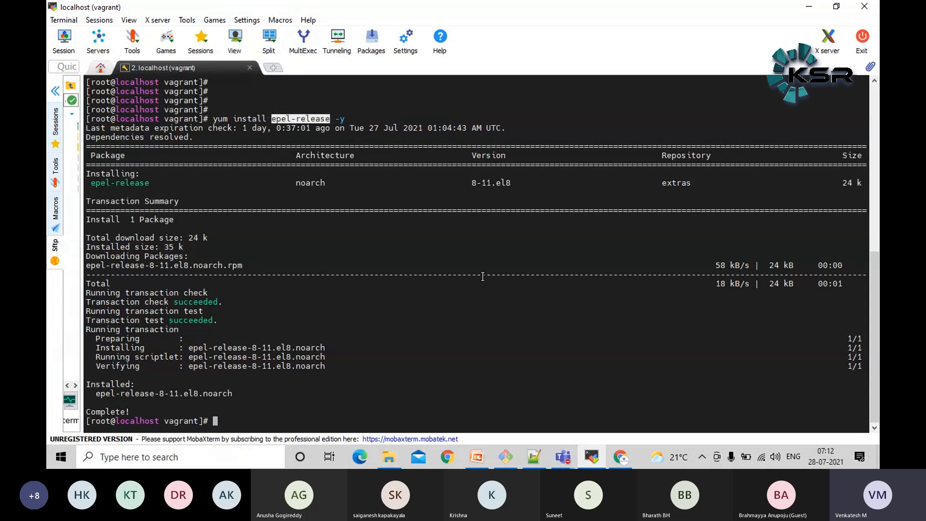
Copy the open-jdk command yum install java-11-openjdk -y from the post in Chrome and run it in MobaXterm's root shell
click(621, 457)
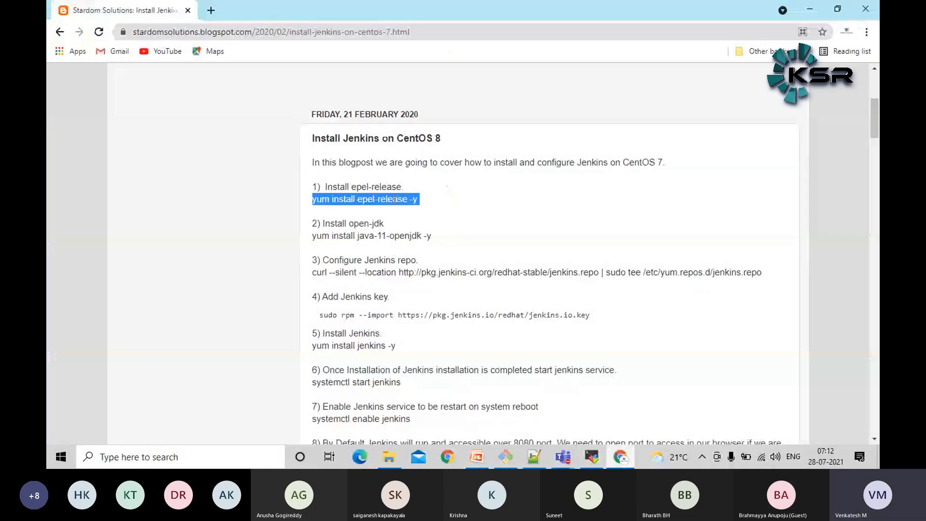
triple_click(395, 236)
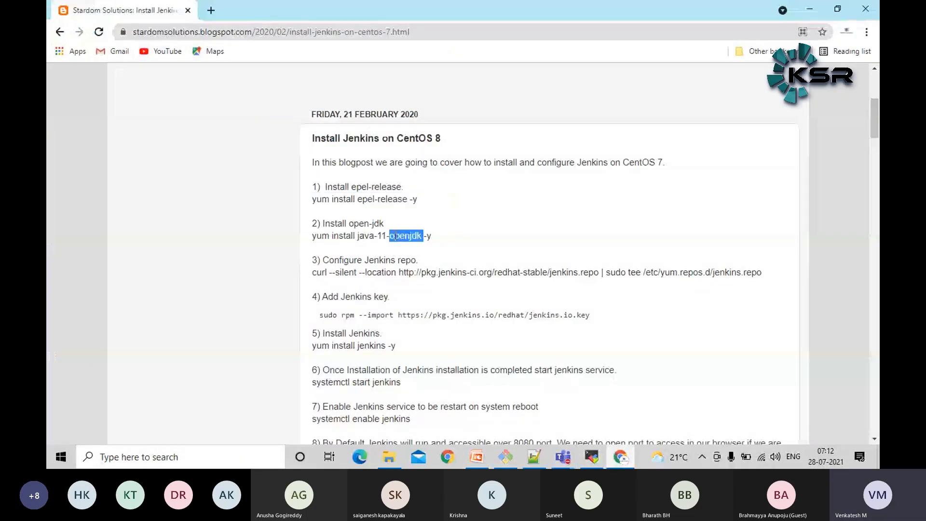
right_click(402, 239)
click(405, 243)
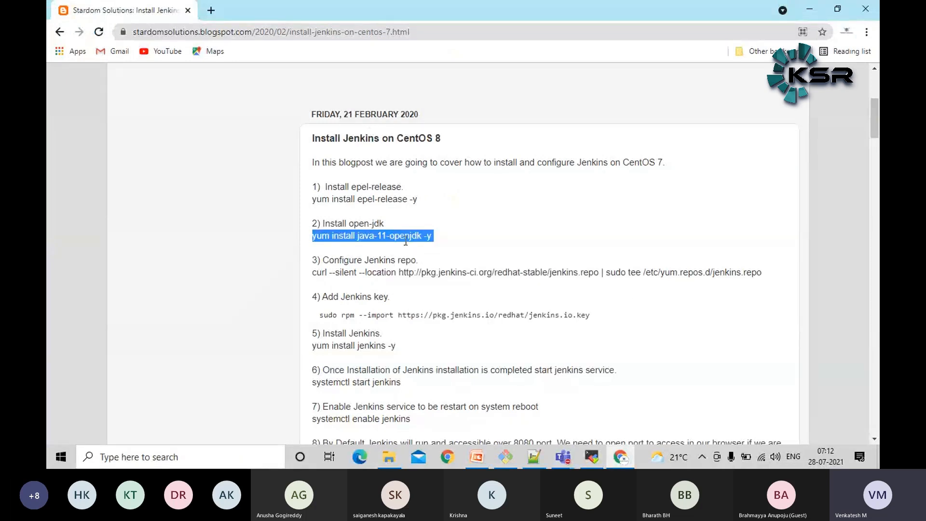
click(592, 457)
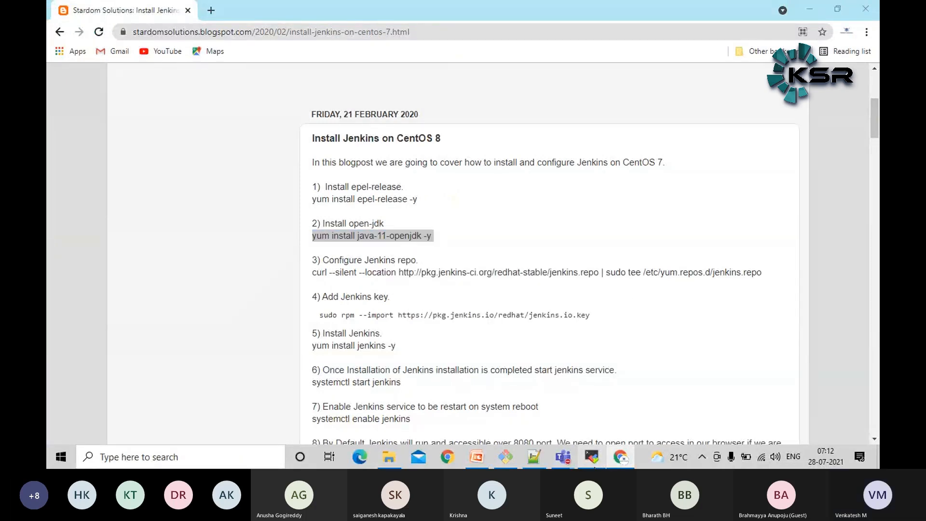
right_click(524, 249)
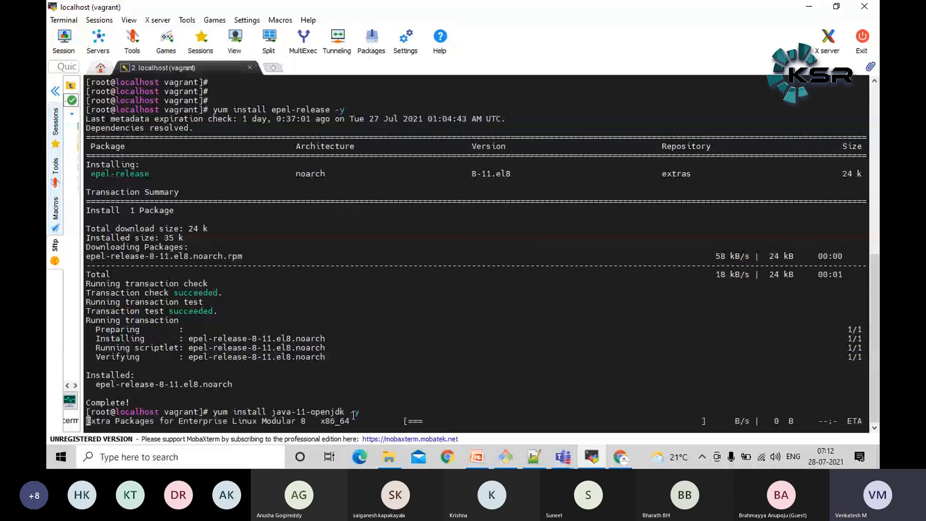
Examine the java-11-openjdk package name in the running command and the Extra Packages for Enterprise Linux repository lines
double_click(323, 413)
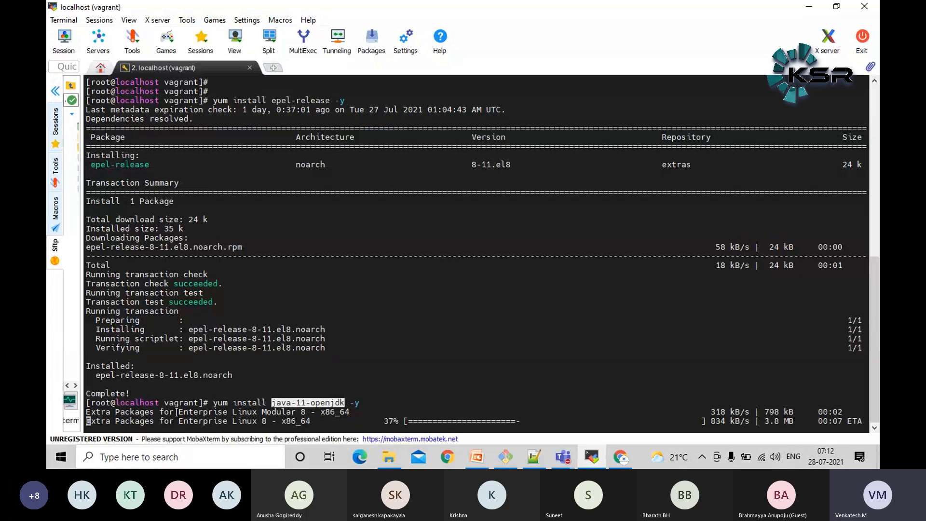
drag(179, 413, 300, 412)
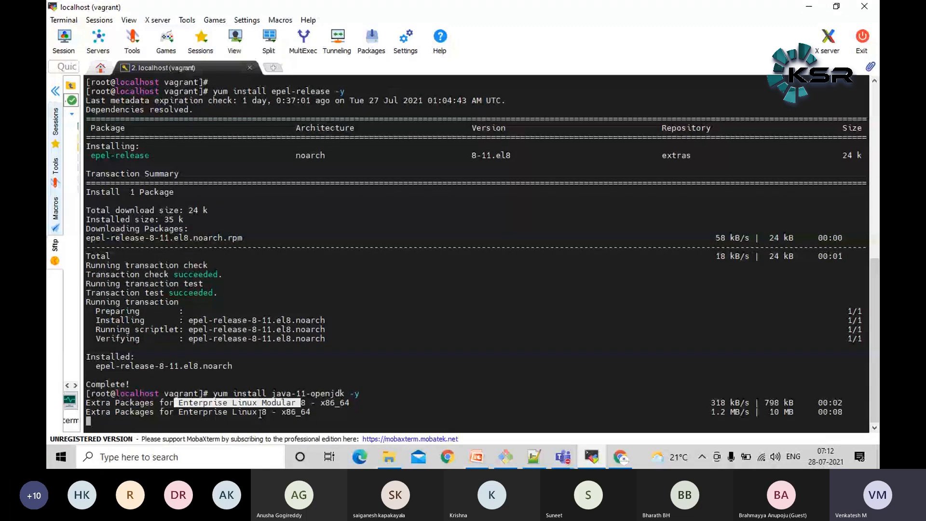
click(353, 375)
double_click(316, 395)
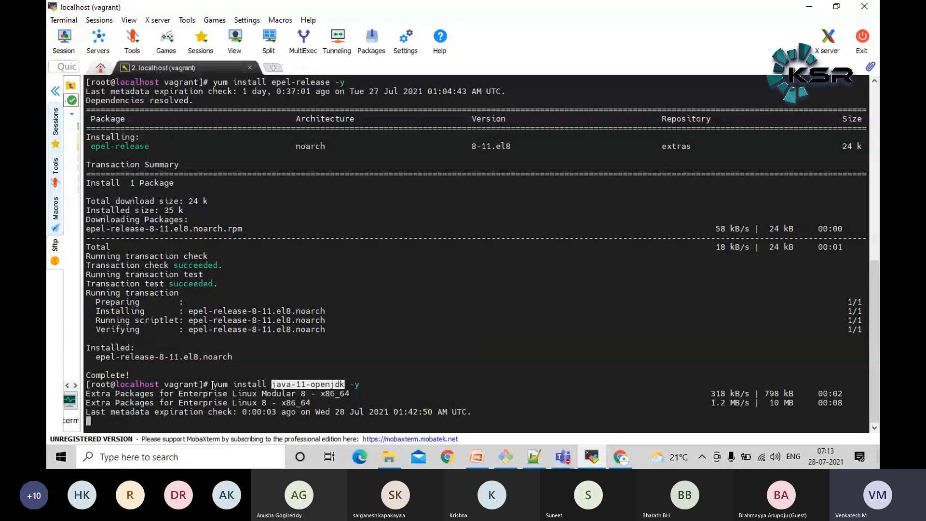
click(344, 337)
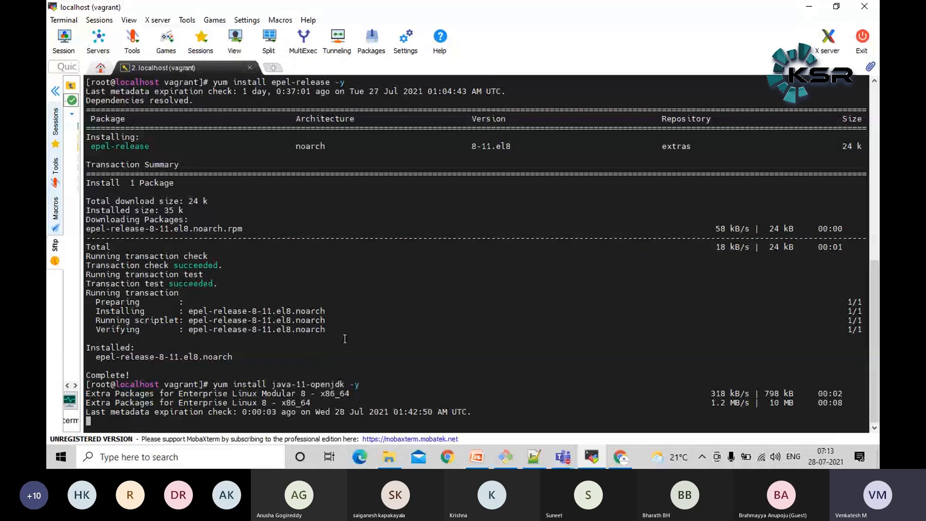
double_click(322, 385)
click(428, 239)
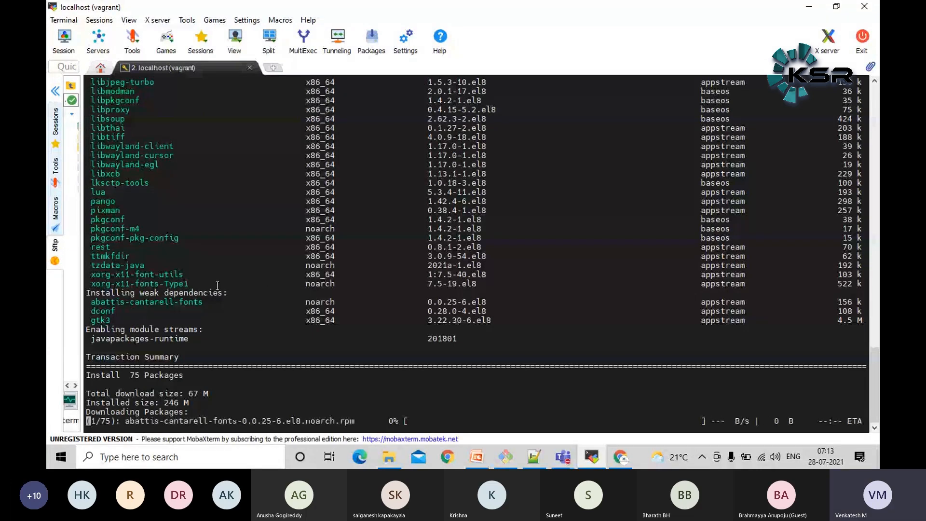
Examine the java-11-openjdk entry and the dependencies listed below it in the yum output
scroll(217, 286, up, 13)
scroll(217, 285, up, 9)
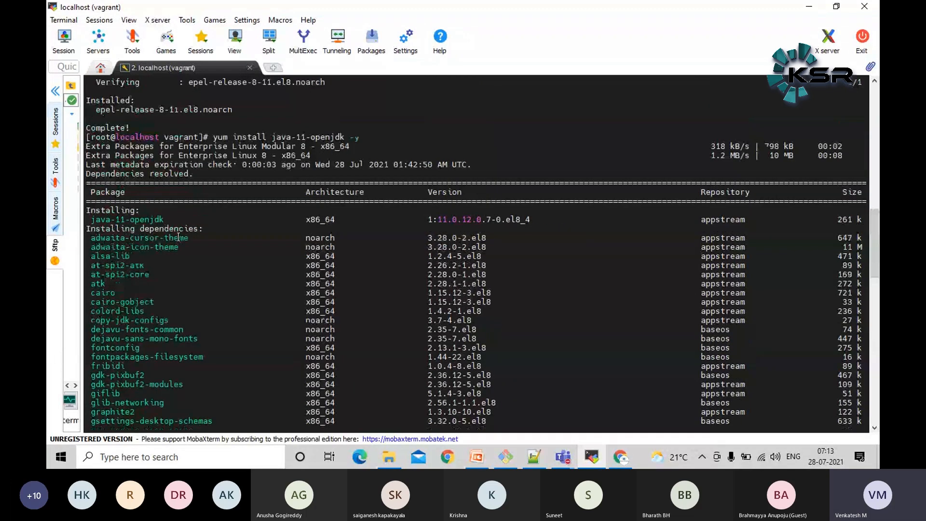
double_click(142, 220)
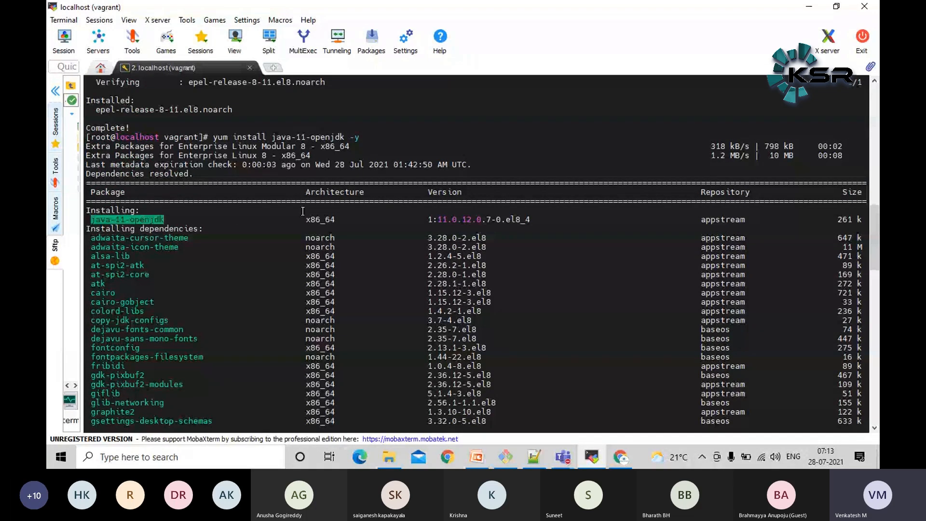
scroll(145, 214, down, 2)
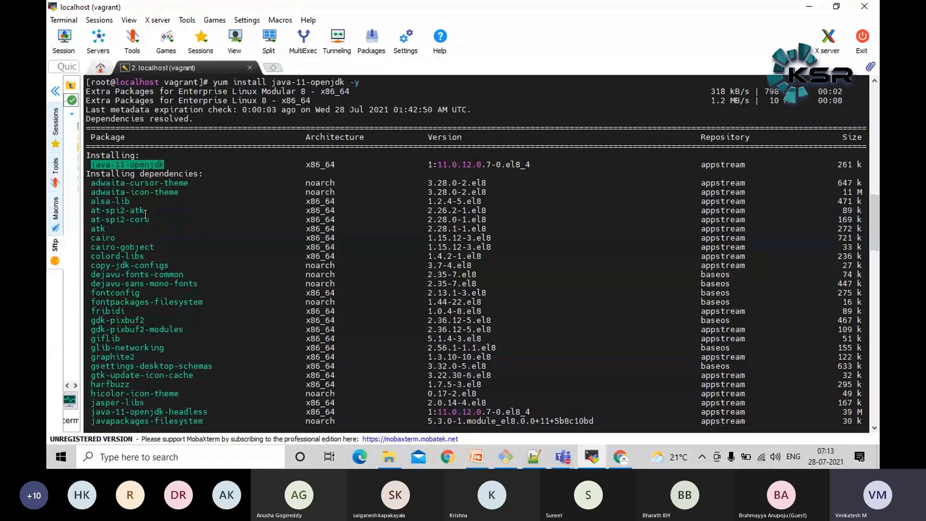
scroll(145, 215, down, 1)
drag(92, 155, 200, 249)
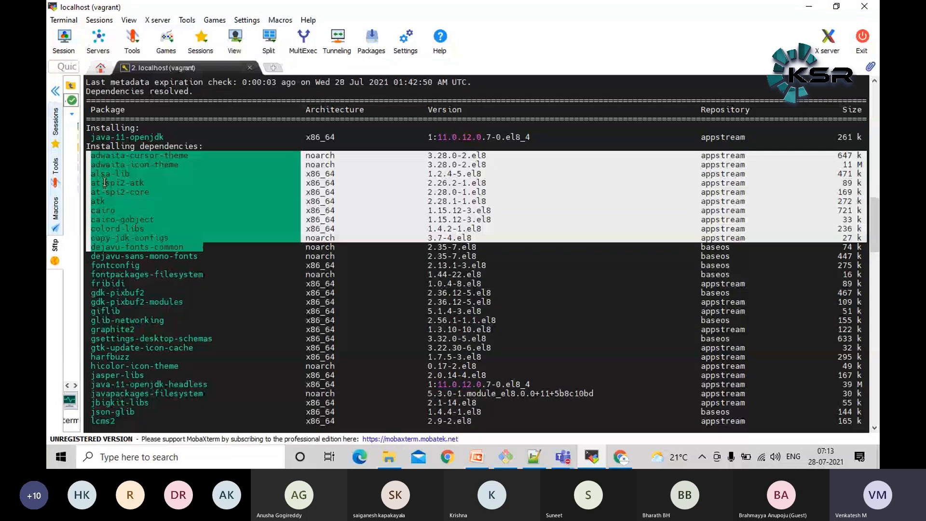
click(196, 287)
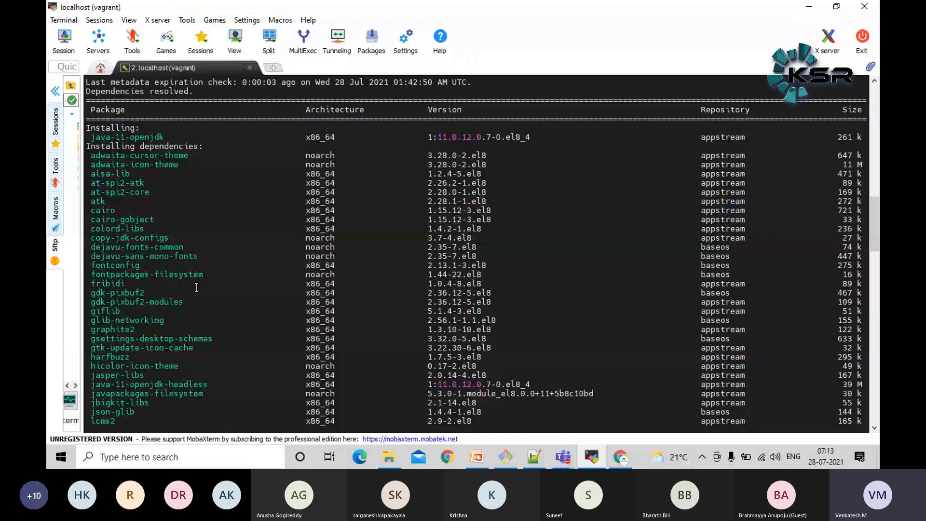
double_click(127, 136)
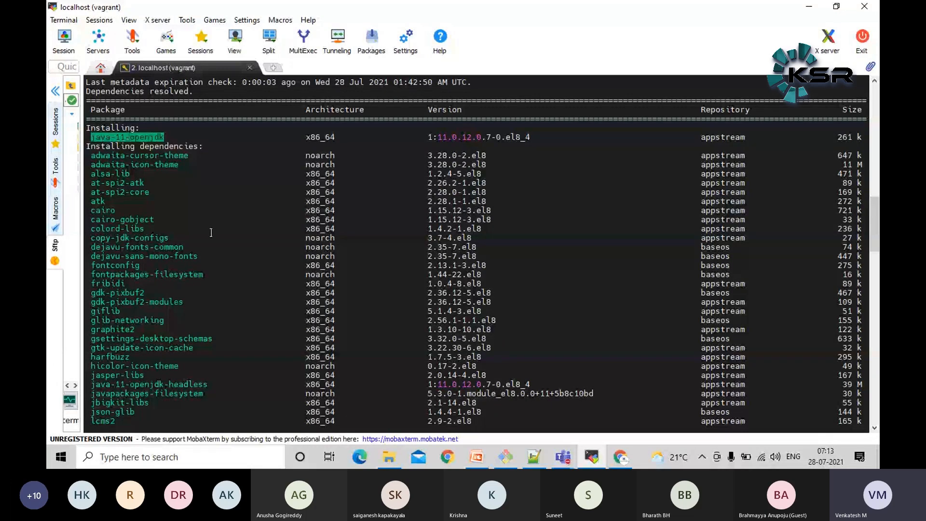
drag(88, 157, 281, 313)
click(305, 260)
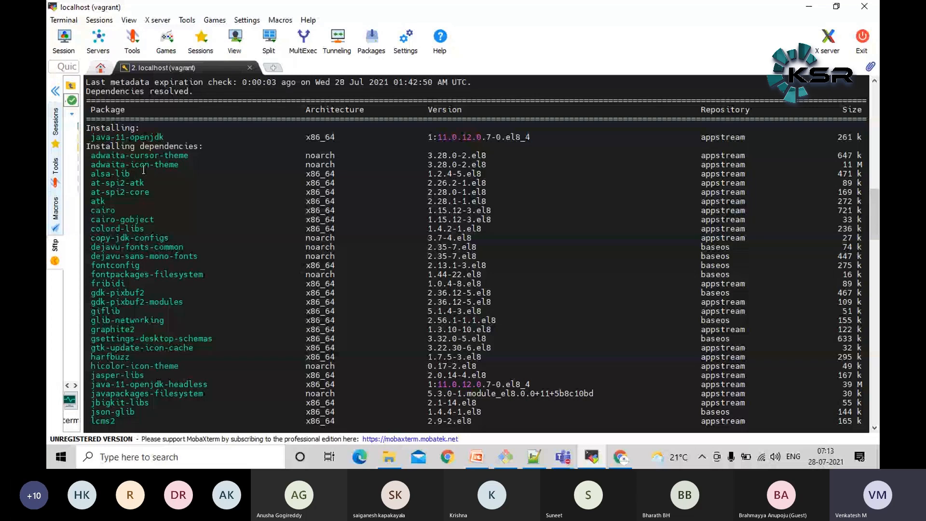
double_click(142, 138)
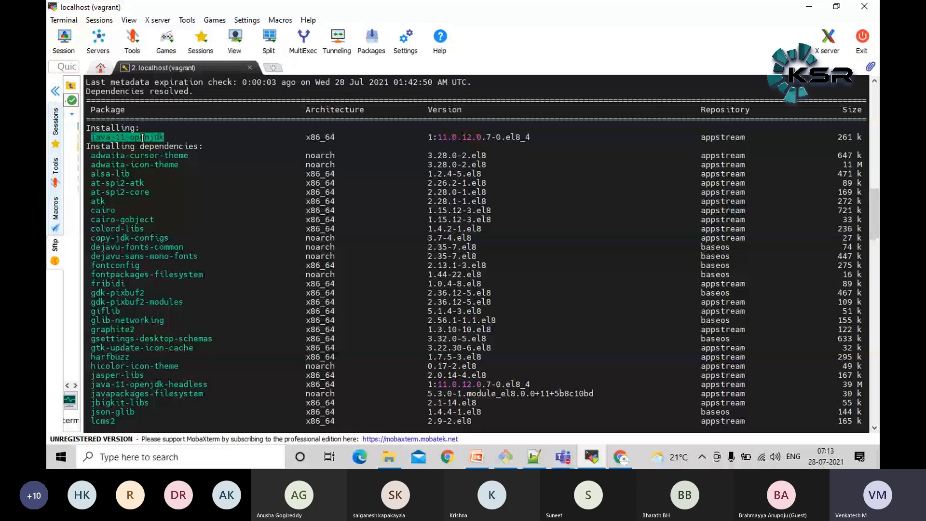
Read the rest of the dependency list down to the total download size in the transaction summary
scroll(178, 217, down, 1)
drag(88, 125, 270, 371)
scroll(266, 284, down, 11)
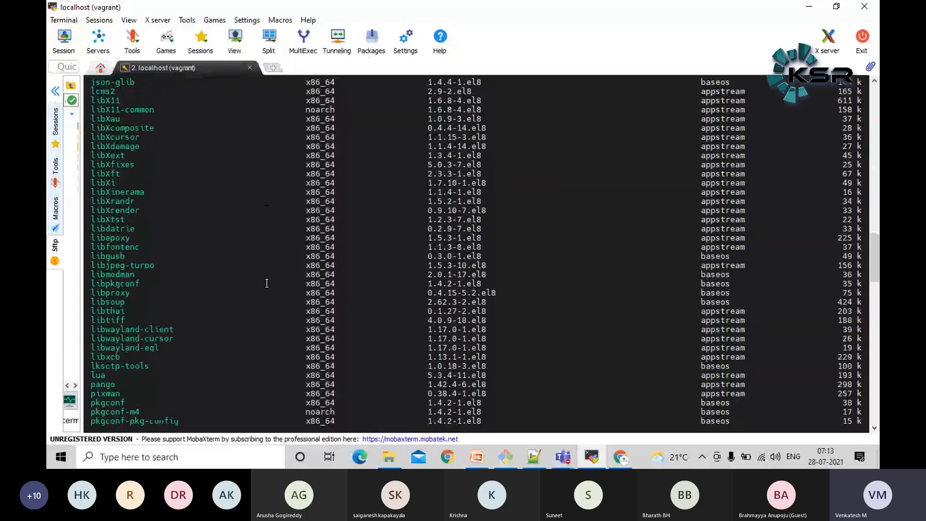
scroll(267, 284, down, 11)
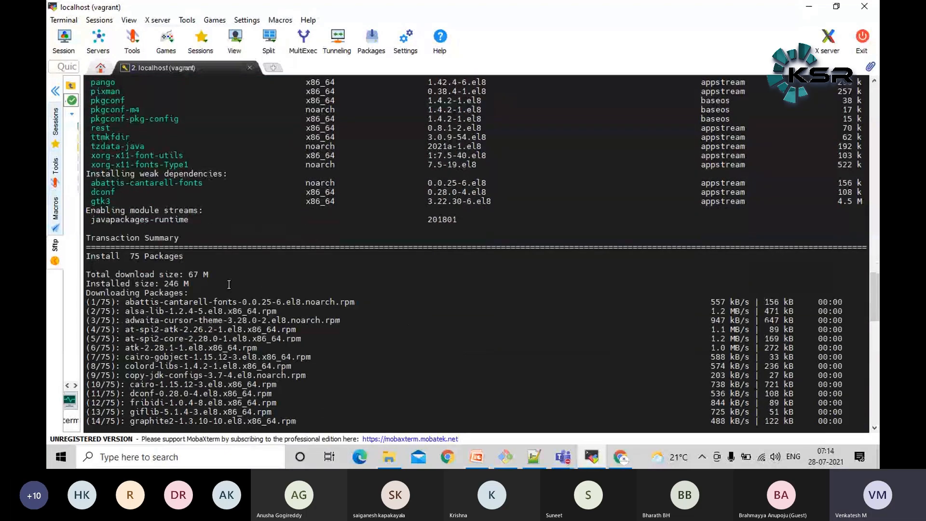
triple_click(158, 276)
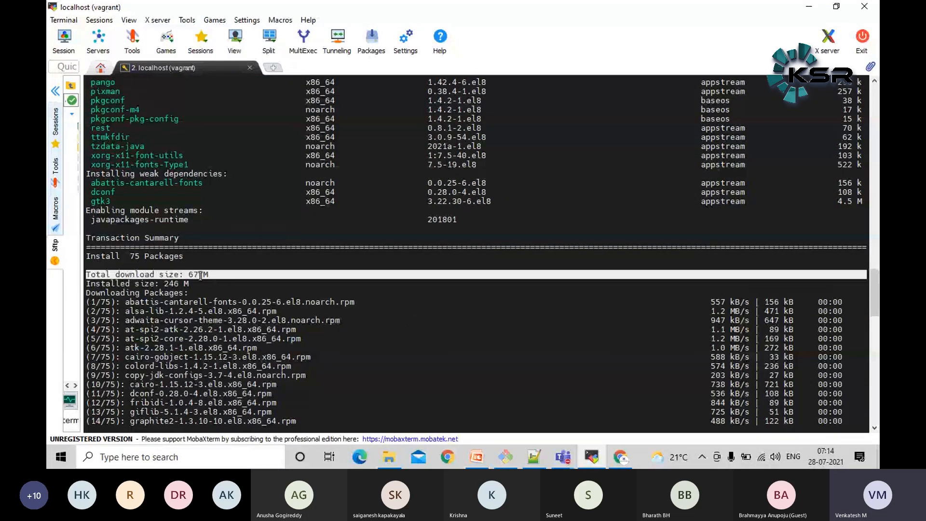
click(288, 292)
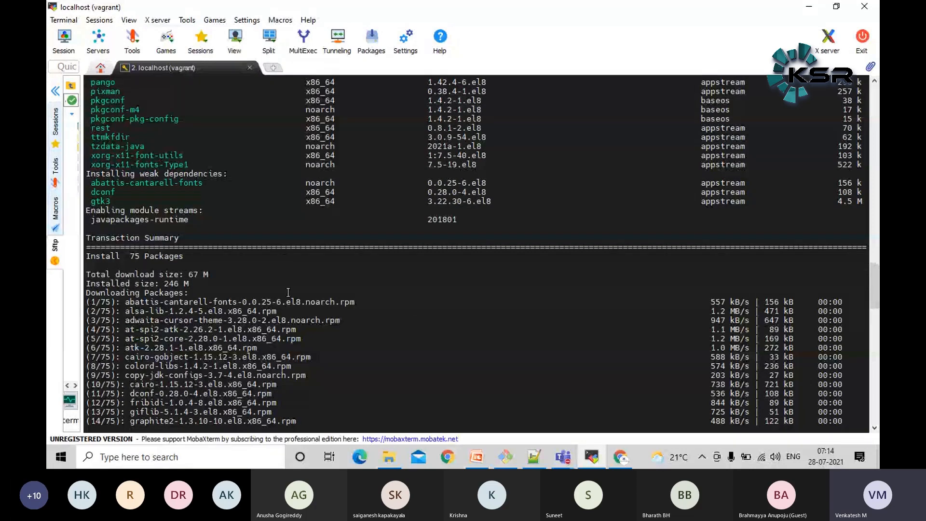
Read through the package download list and the running transaction output to follow the Java installation's progress
scroll(288, 293, down, 12)
scroll(291, 305, up, 5)
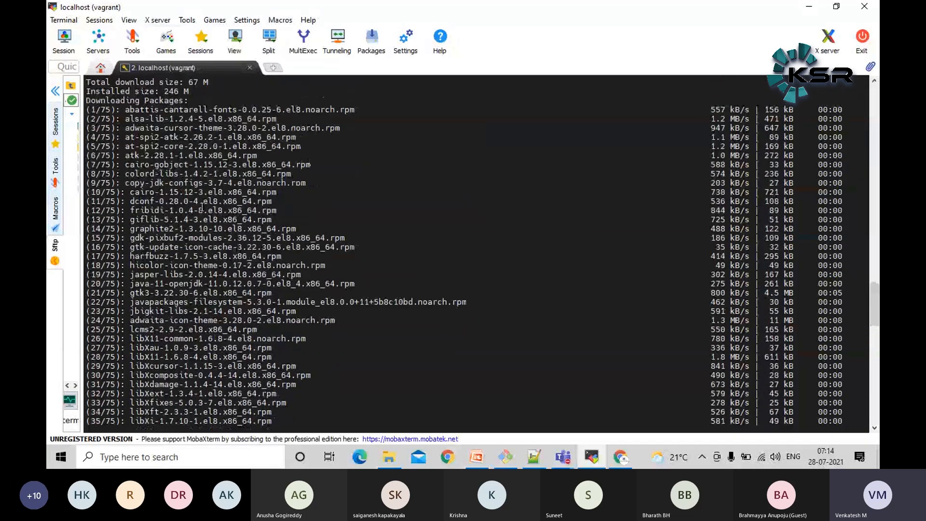
scroll(539, 272, down, 20)
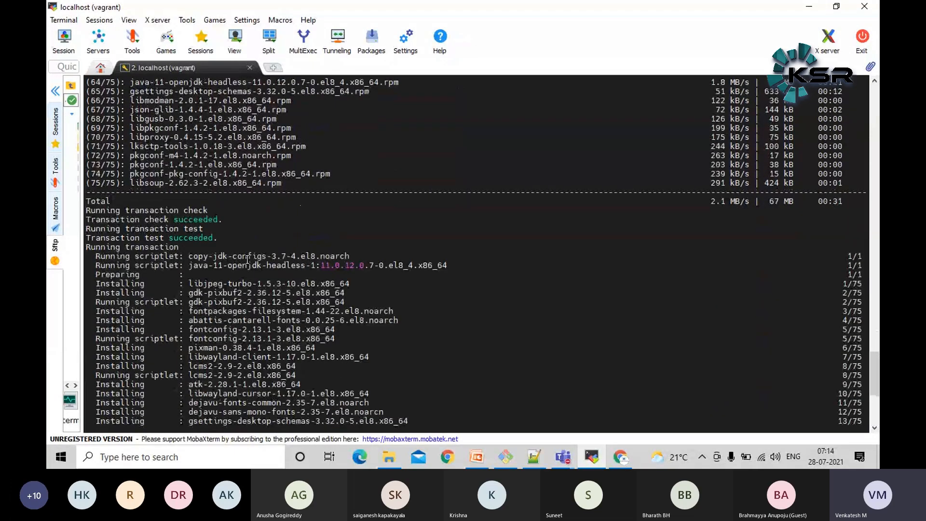
scroll(247, 260, up, 1)
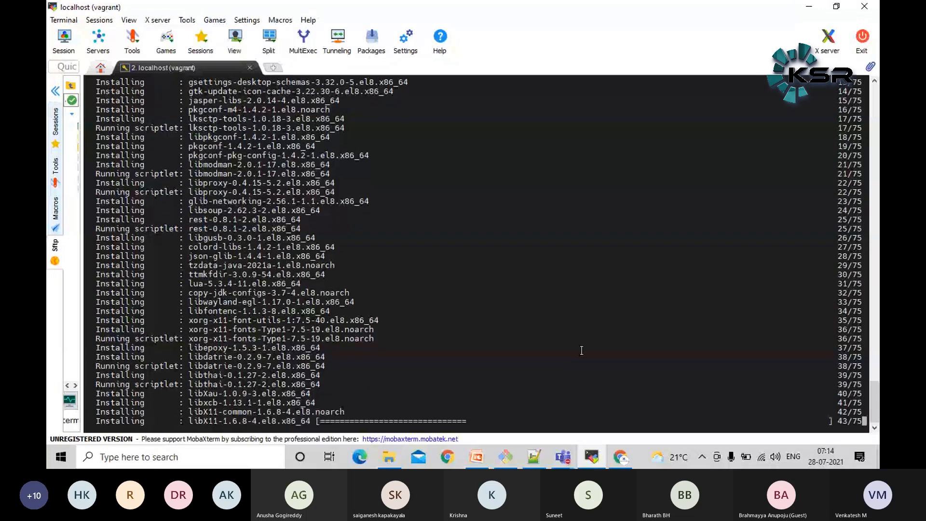
scroll(245, 293, up, 6)
scroll(245, 292, up, 10)
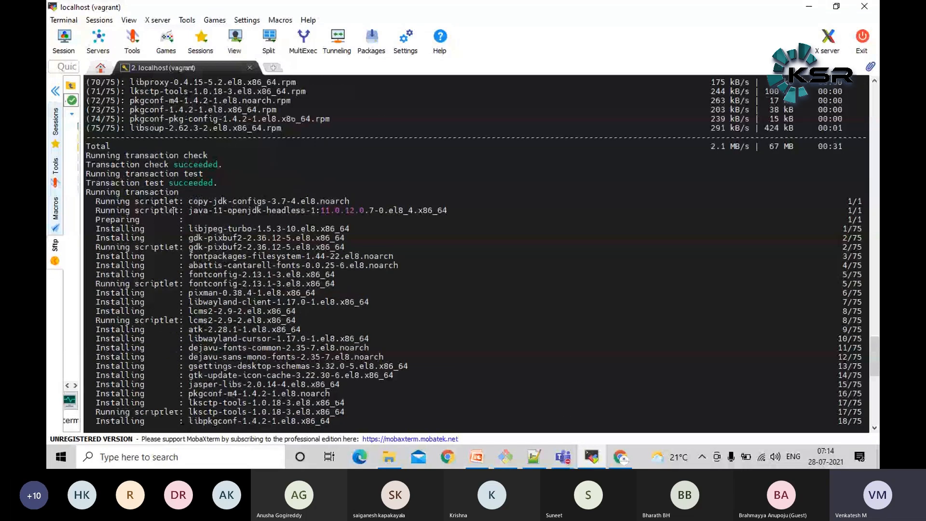
scroll(252, 288, down, 12)
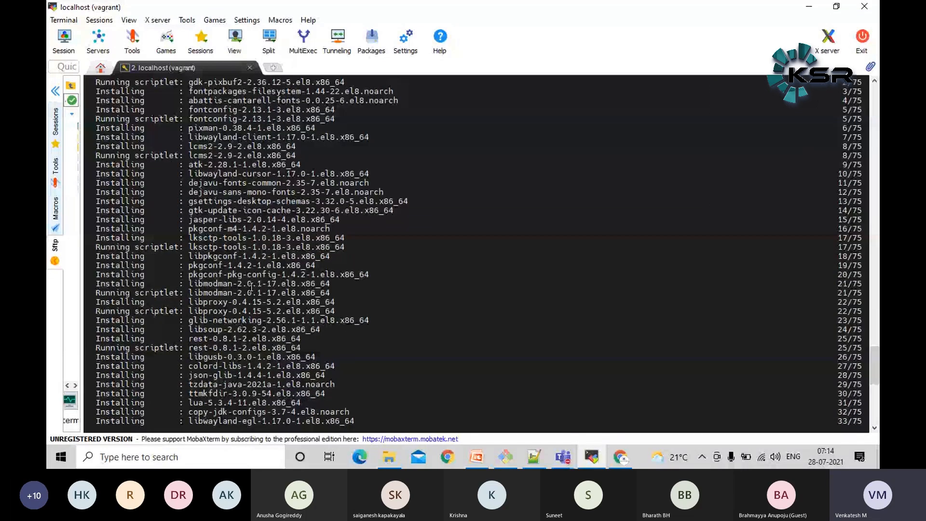
scroll(251, 287, down, 12)
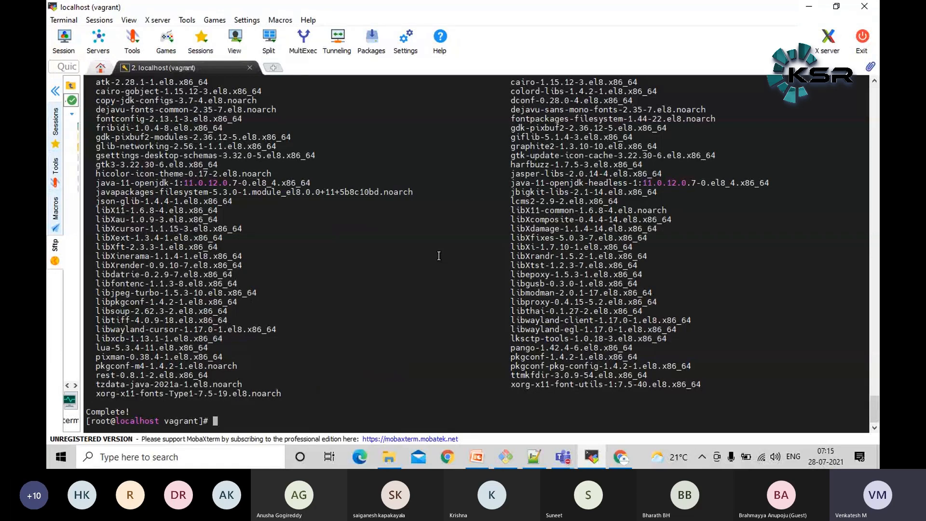
Run java -version and examine the reported OpenJDK version, release date and runtime build lines
text(java -version)
key(Return)
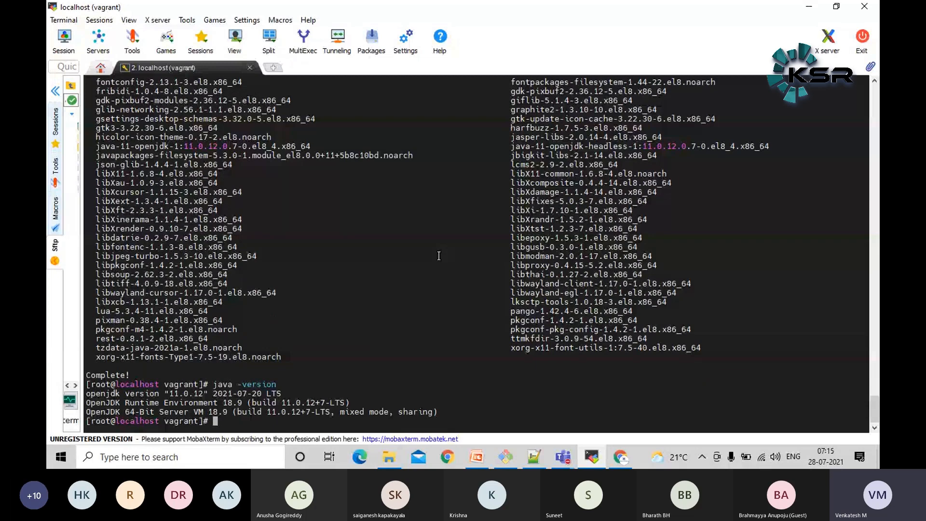
double_click(234, 391)
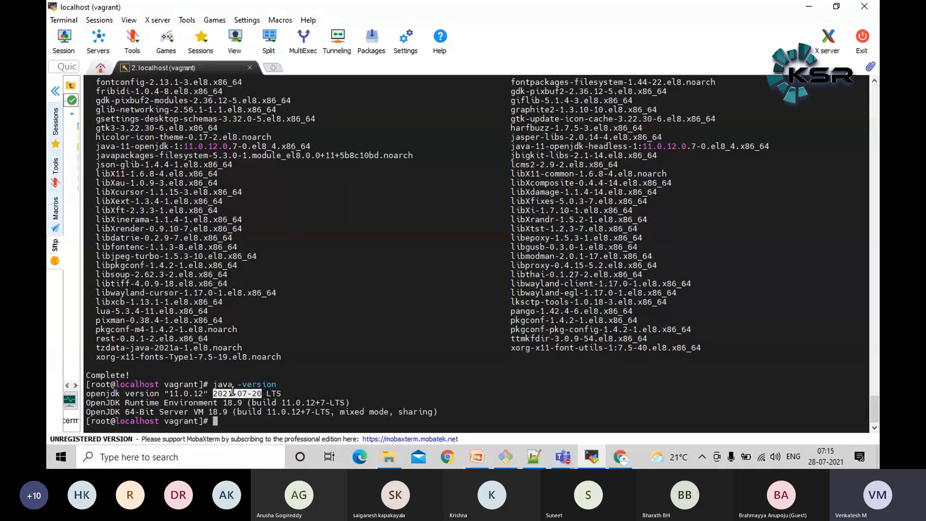
triple_click(209, 405)
triple_click(212, 412)
double_click(176, 393)
triple_click(175, 394)
click(185, 395)
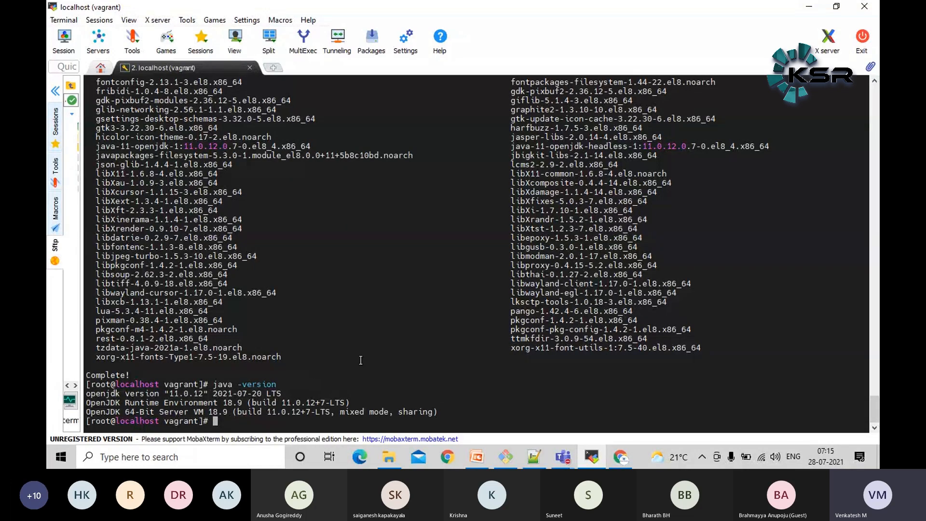
Switch to the blog post in Chrome and examine the Configure Jenkins repo command and its jenkins.repo URL
key(alt+Tab)
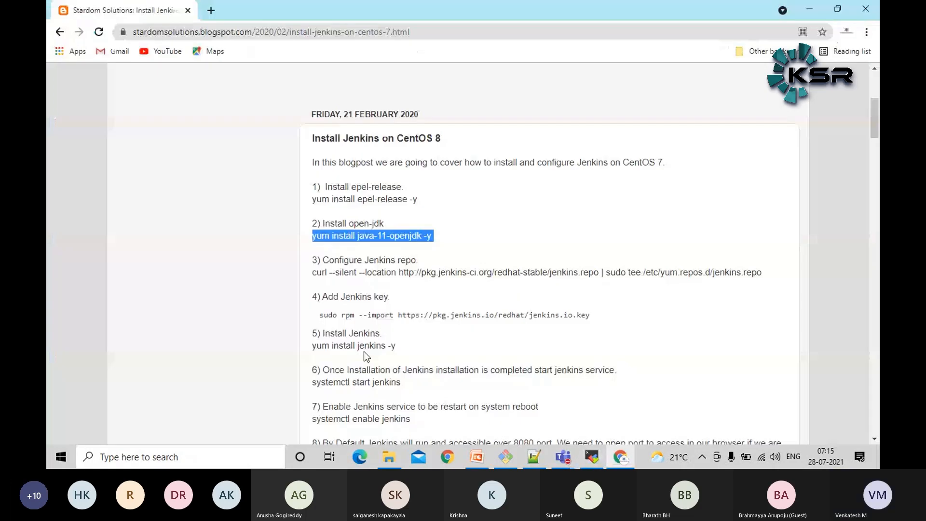
scroll(391, 351, down, 2)
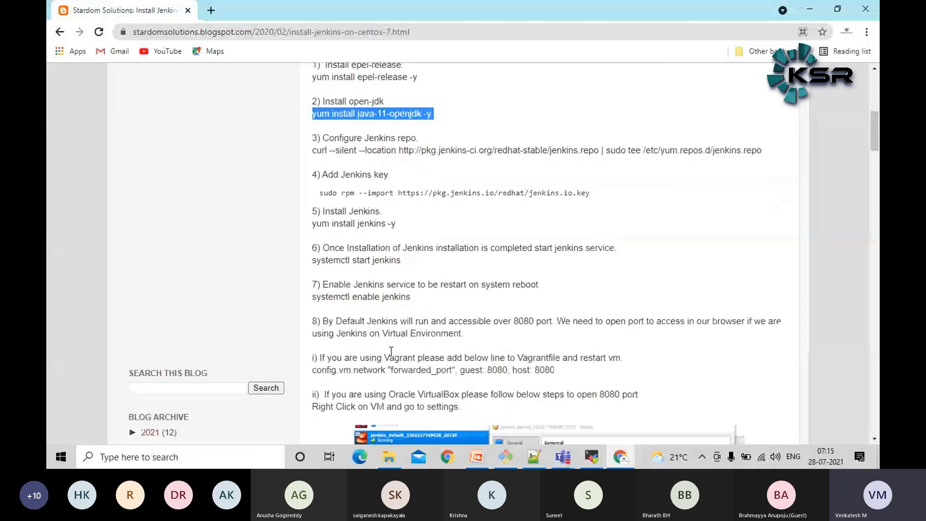
click(489, 152)
triple_click(489, 152)
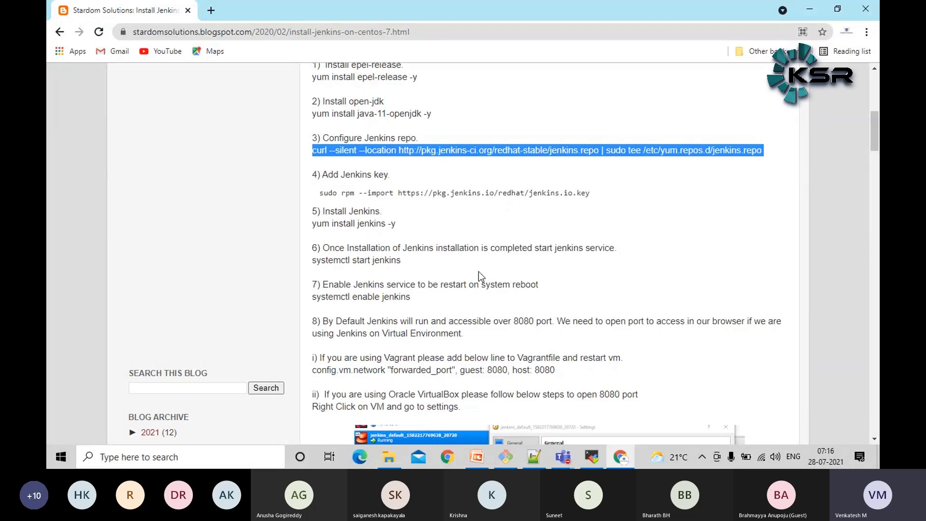
click(479, 271)
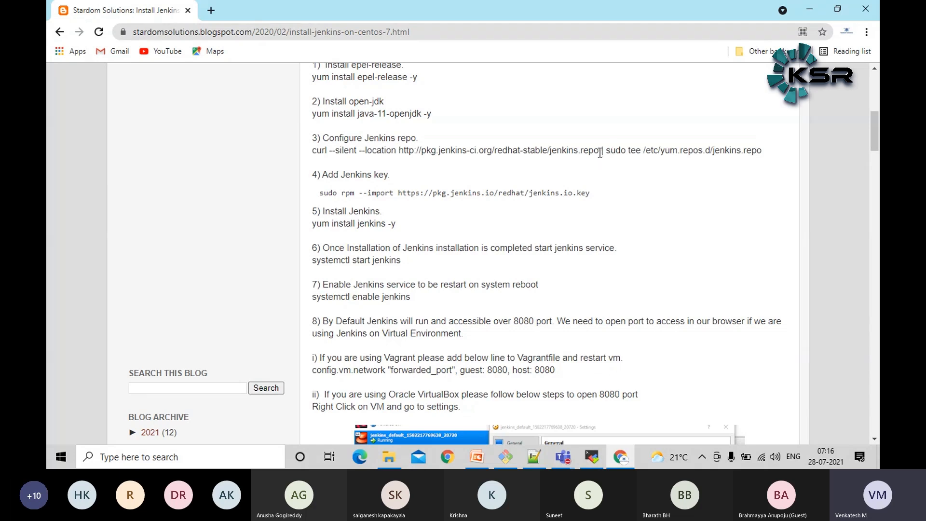
drag(601, 152, 398, 157)
click(520, 188)
Copy the curl command for the Jenkins stable repo from step 3 and run it in the MobaXterm terminal, writing to /etc/yum.repos.d/jenkins.repo
triple_click(541, 150)
right_click(541, 149)
click(562, 158)
click(592, 457)
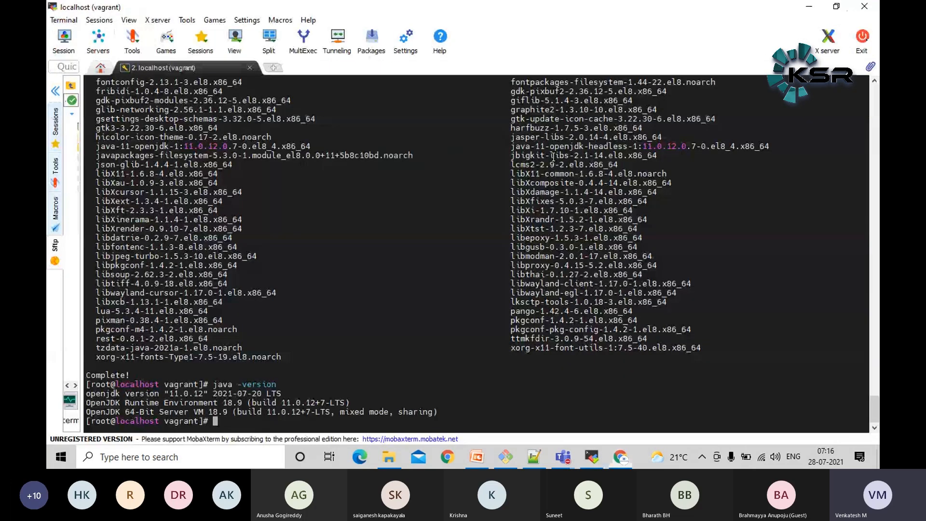
right_click(412, 250)
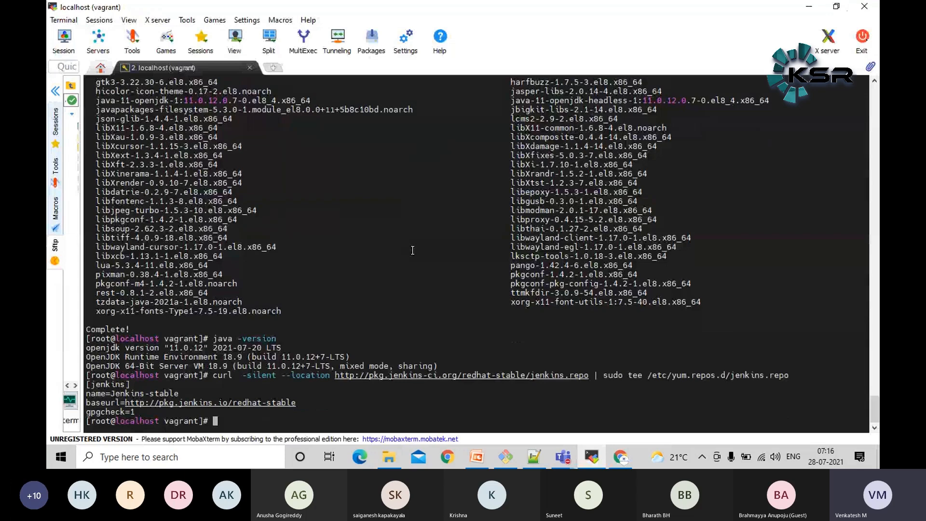
key(Return)
key(Return)
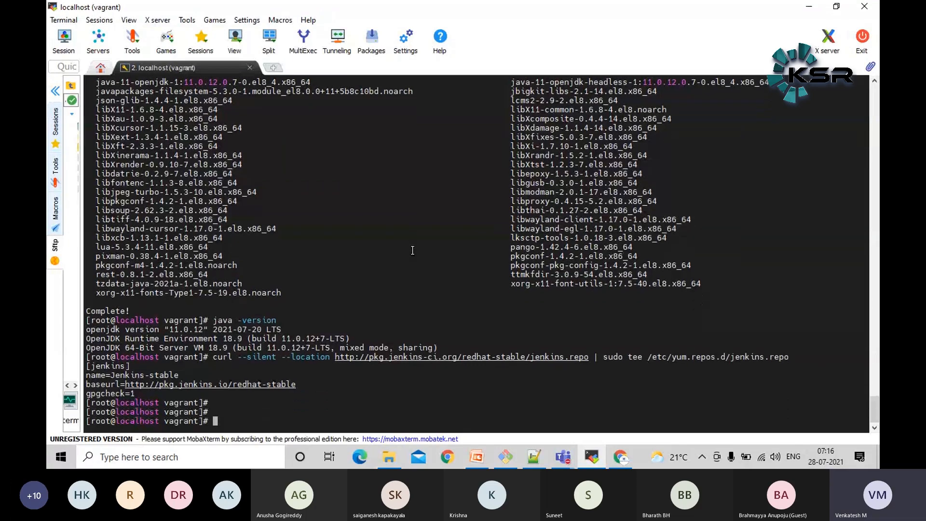
key(alt+Tab)
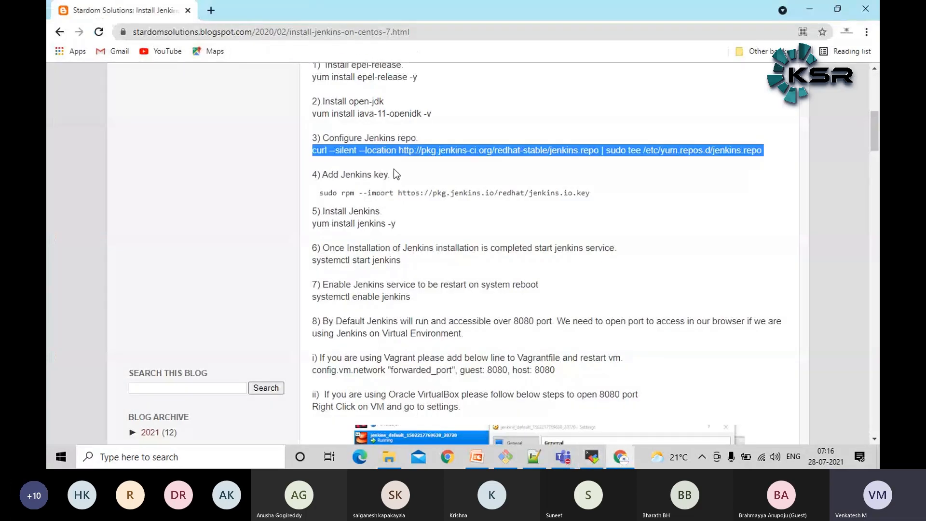
triple_click(432, 188)
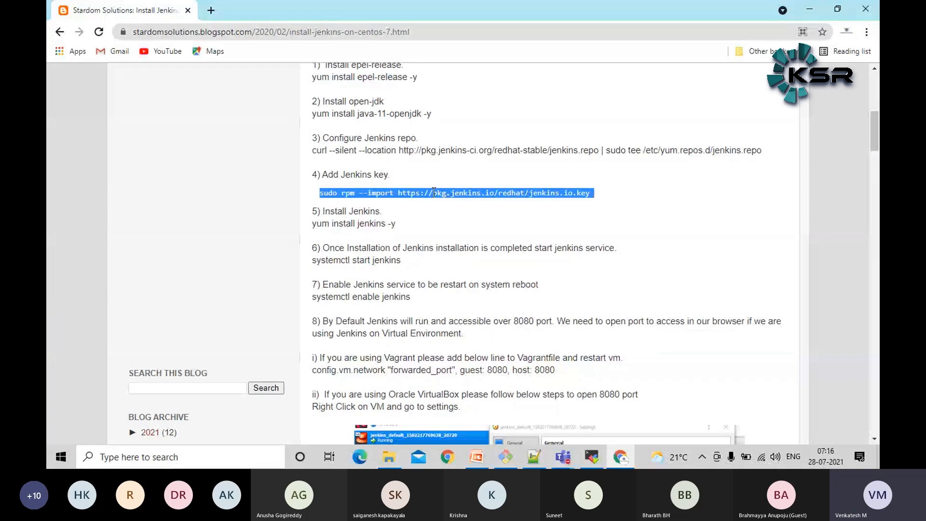
right_click(433, 193)
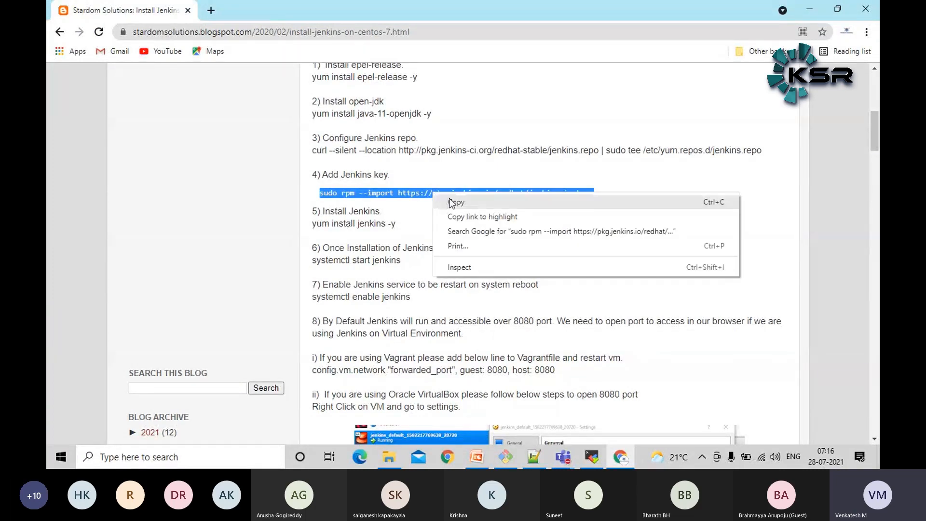
click(450, 202)
key(alt+Tab)
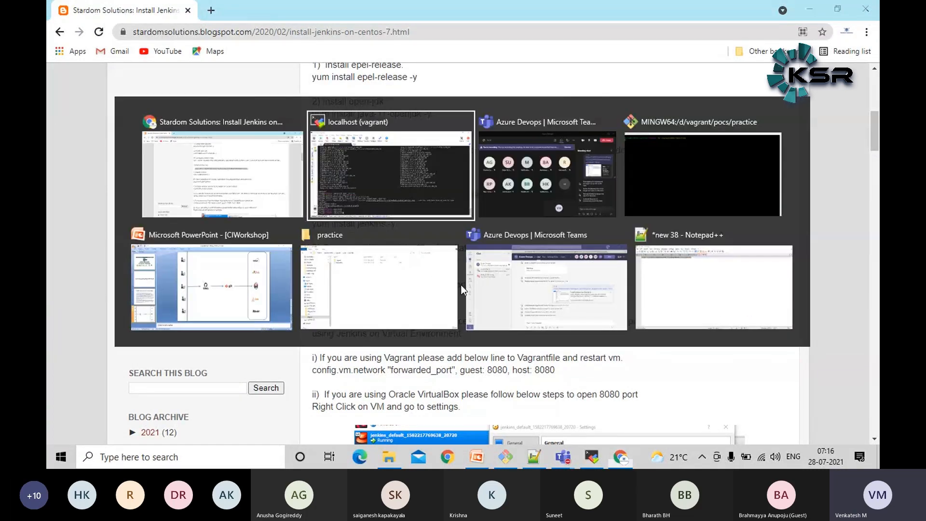
right_click(460, 285)
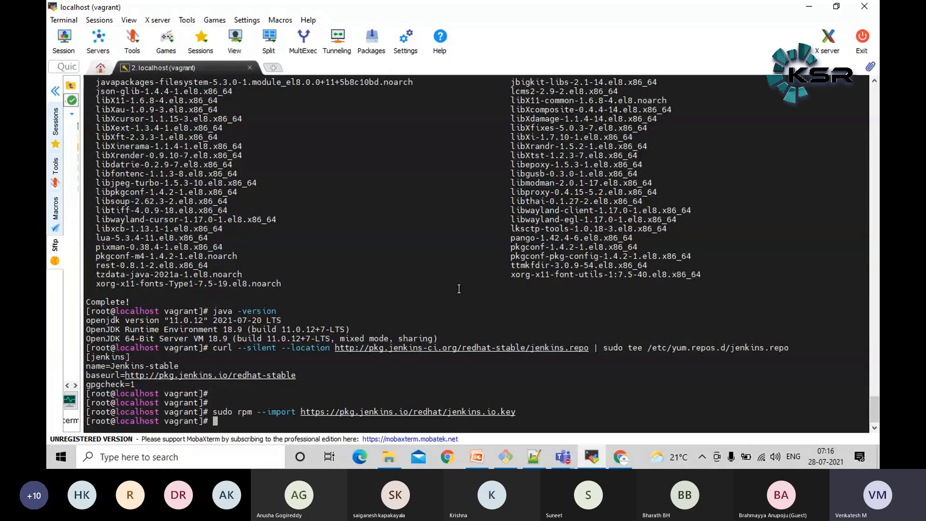
triple_click(351, 412)
click(547, 382)
Copy yum install jenkins -y from step 5 of the blog post in Chrome and run it in the MobaXterm terminal
key(alt+Tab)
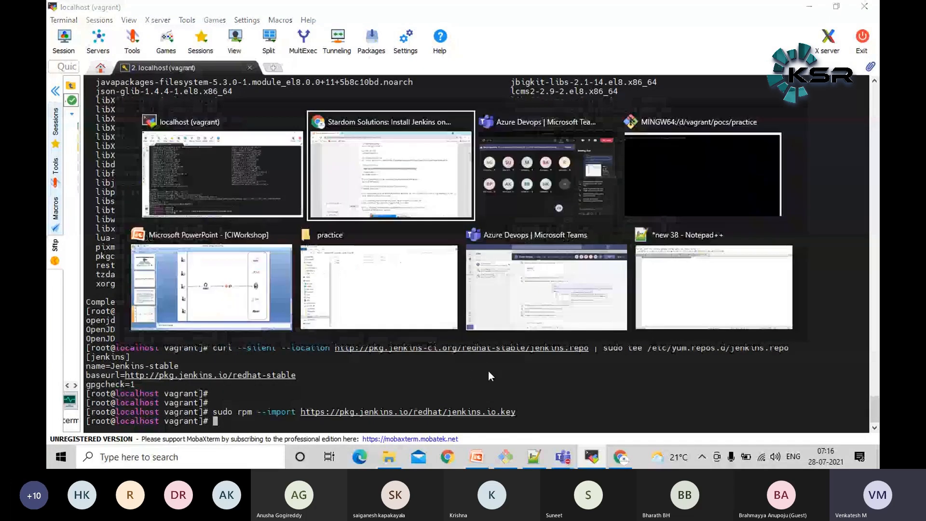
click(492, 272)
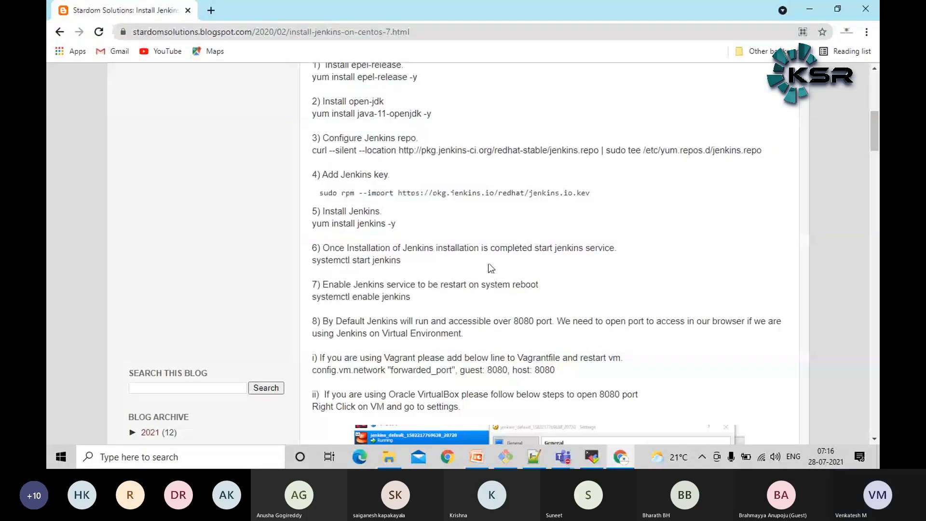
triple_click(366, 225)
right_click(366, 226)
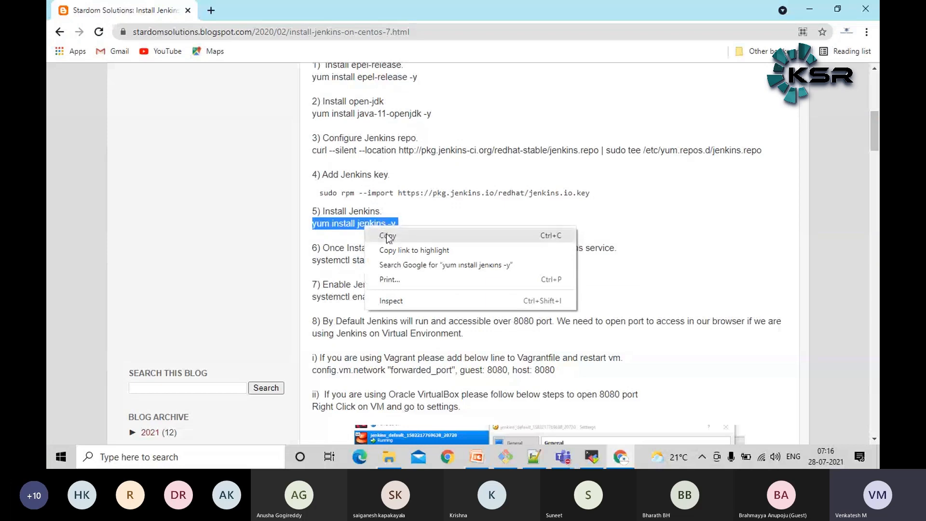
click(387, 236)
key(alt+Tab)
right_click(567, 308)
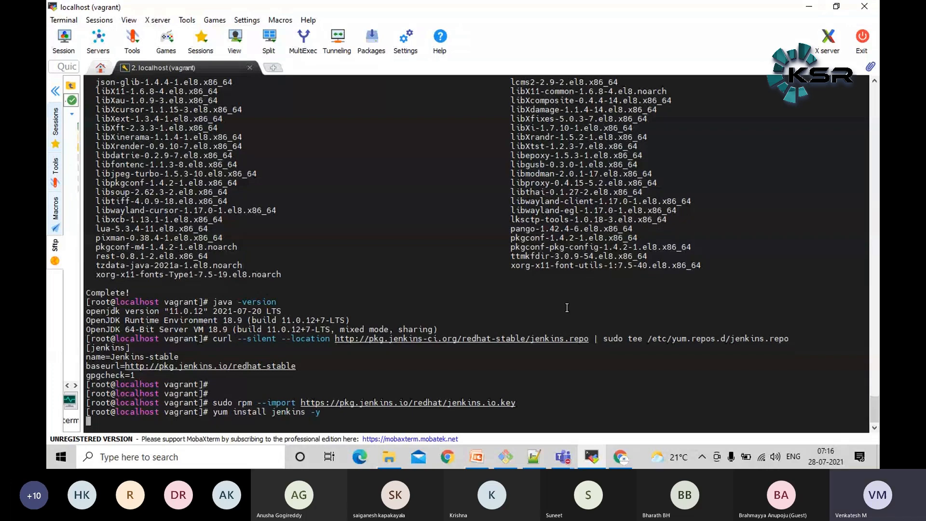
Return to the blog post in Chrome and review the open-jdk step and each part of the yum install jenkins -y command
key(alt+Tab)
scroll(414, 231, up, 4)
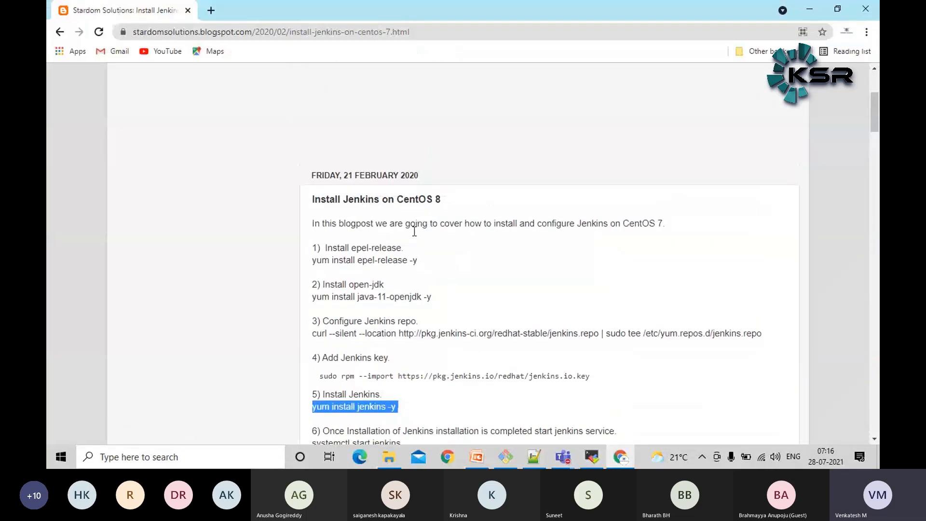
double_click(396, 296)
scroll(437, 321, down, 3)
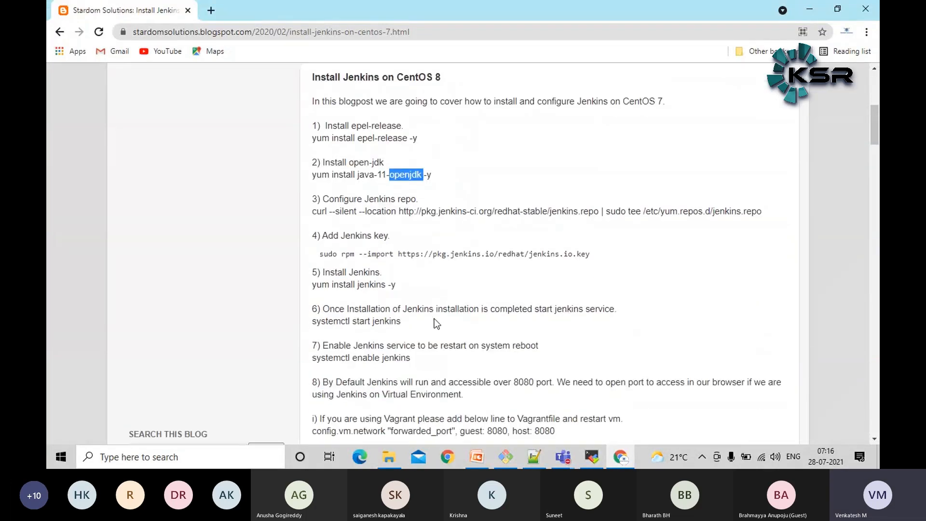
double_click(370, 285)
click(370, 285)
click(321, 308)
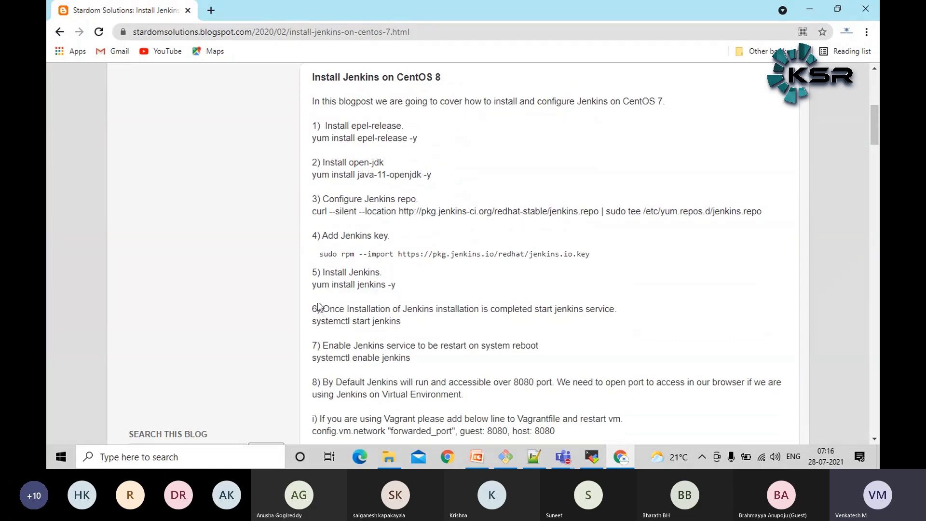
double_click(319, 285)
double_click(347, 285)
double_click(371, 286)
click(418, 288)
Switch to the MobaXterm terminal and check the download progress of the Jenkins rpm package
key(alt+Tab)
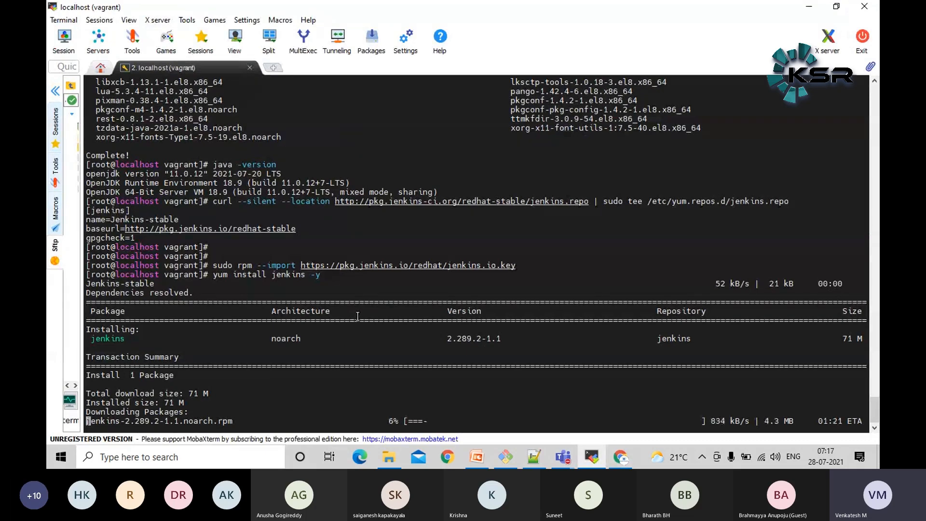
key(alt+Tab)
key(alt+Tab)
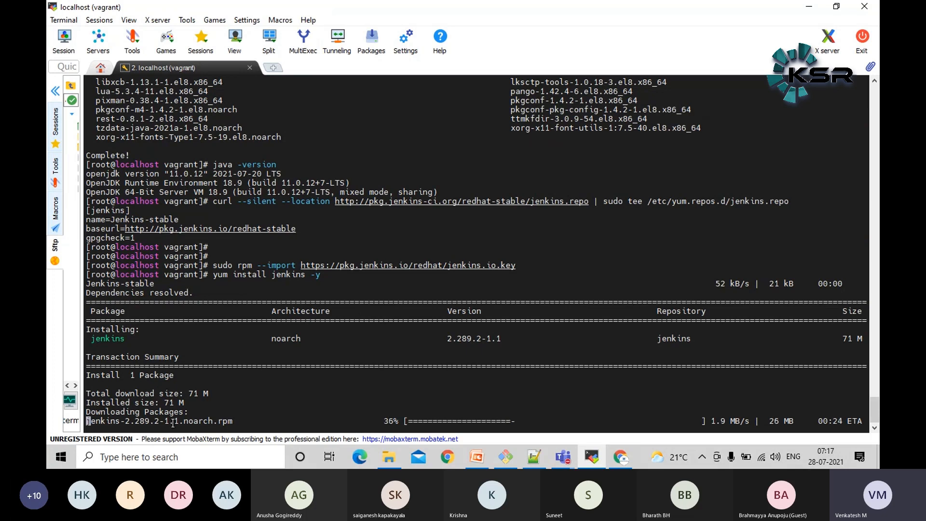
double_click(183, 421)
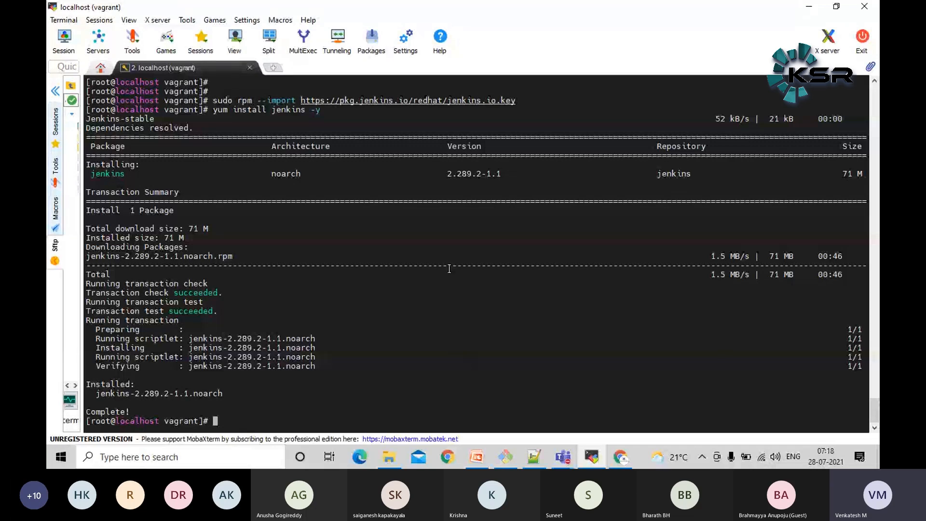
Copy the systemctl start jenkins command from step 6 of the blog post in Chrome
key(alt+Tab)
scroll(444, 273, down, 3)
triple_click(369, 199)
right_click(370, 199)
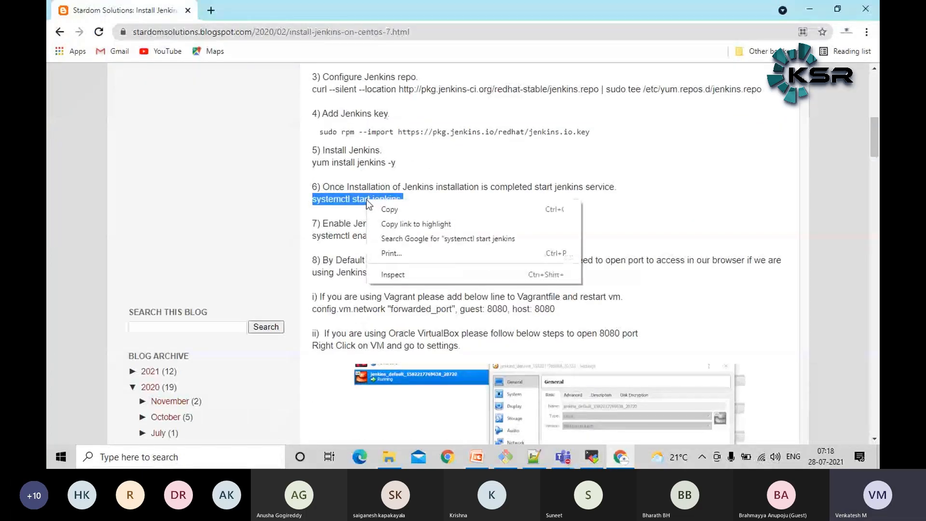
click(385, 209)
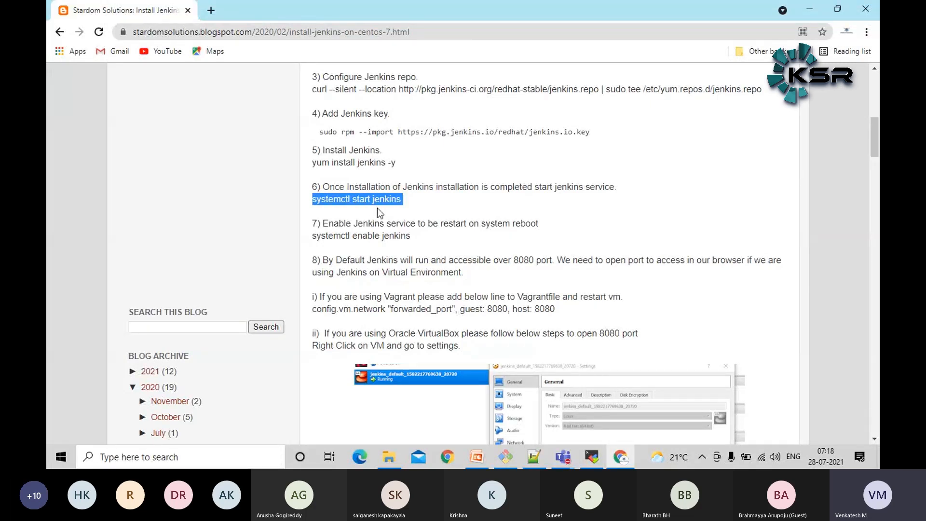
right_click(391, 197)
click(399, 203)
Start the Jenkins service by running systemctl start jenkins in the MobaXterm terminal
key(alt+Tab)
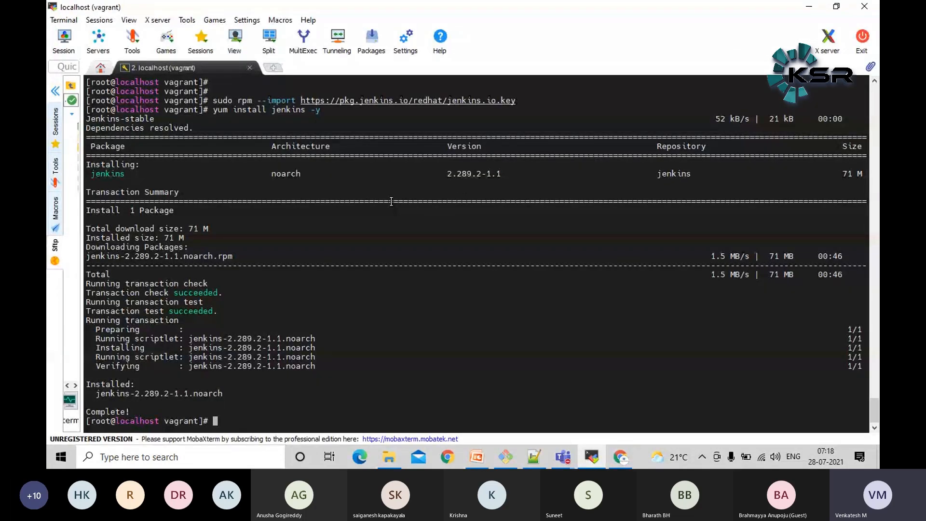
key(shift+Insert)
key(Return)
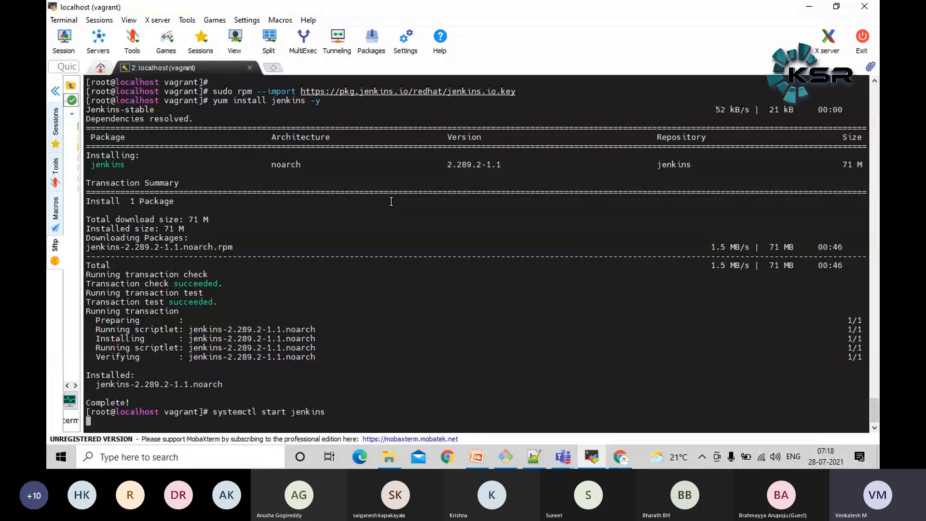
key(Return)
key(Return)
key(Return)
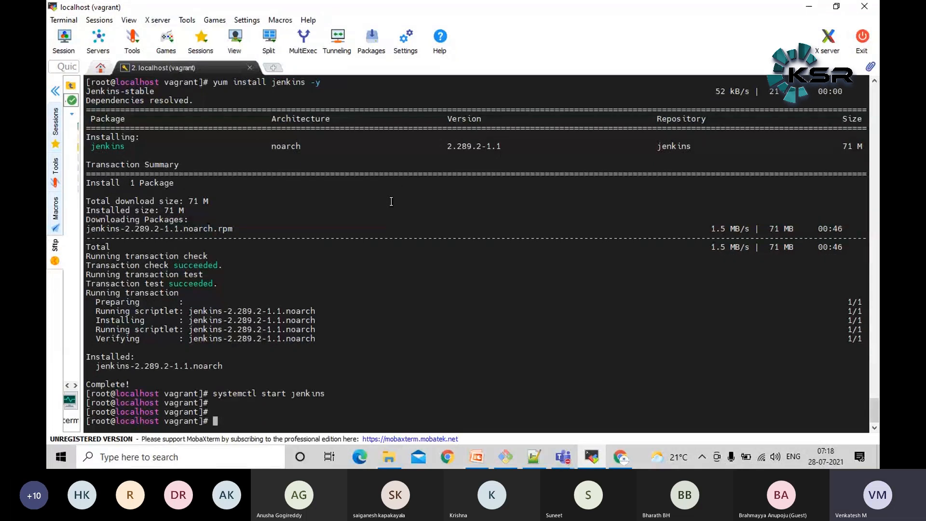
Change the previous command to systemctl status jenkins and run it
key(Up)
key(Left)
key(Left)
key(Left)
key(Left)
key(Left)
key(Left)
key(Left)
key(Left)
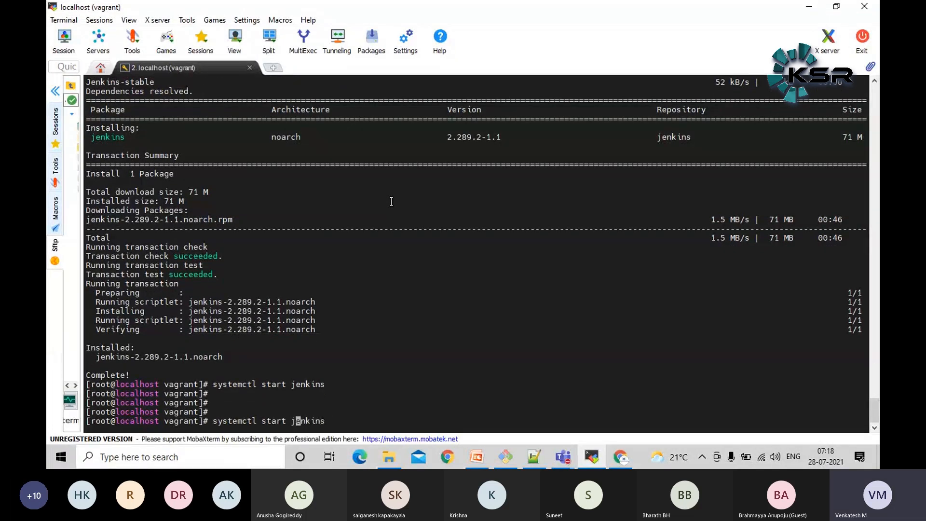
key(BackSpace)
key(BackSpace)
text(tus)
key(Return)
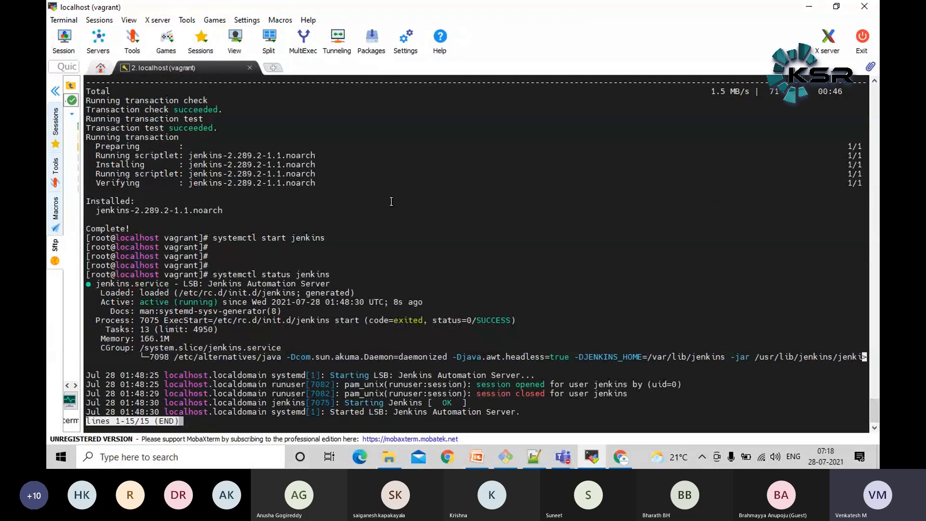
Examine the Active line of the Jenkins service status and return to the shell prompt
triple_click(165, 302)
double_click(150, 302)
triple_click(167, 305)
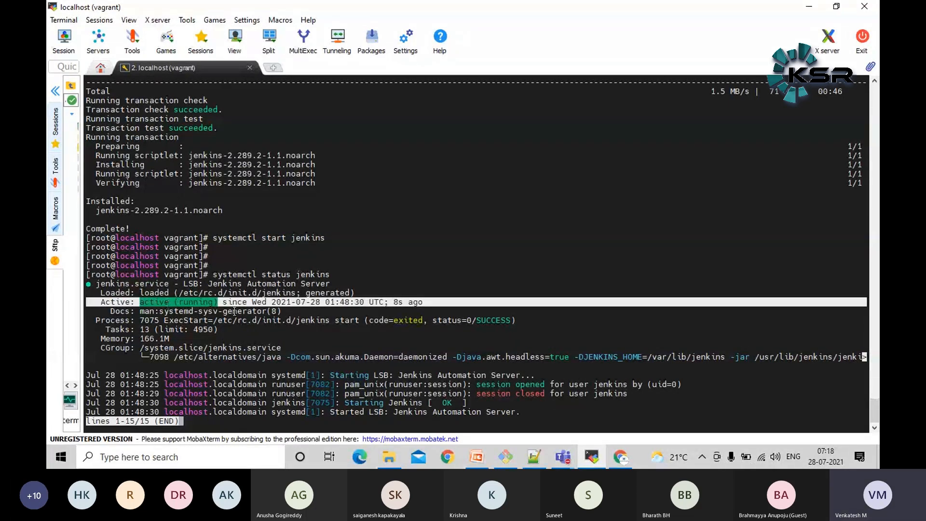
click(329, 314)
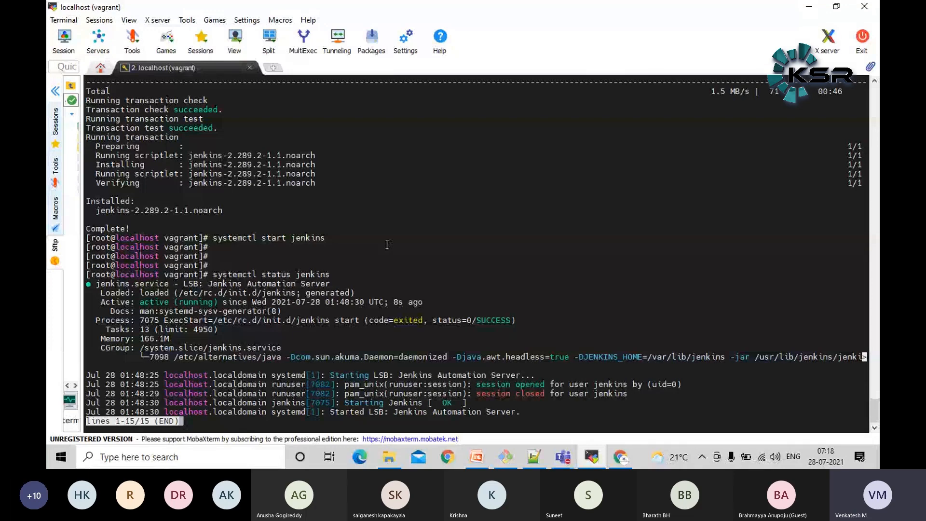
key(q)
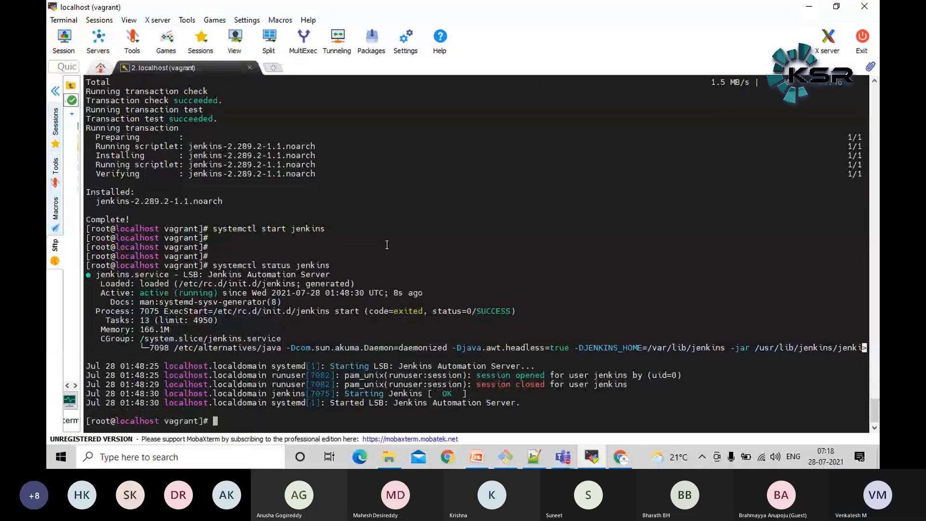
Switch to the Azure Devops meeting in Microsoft Teams, show its participant list, and return to the MobaXterm terminal
mouse_move(568, 466)
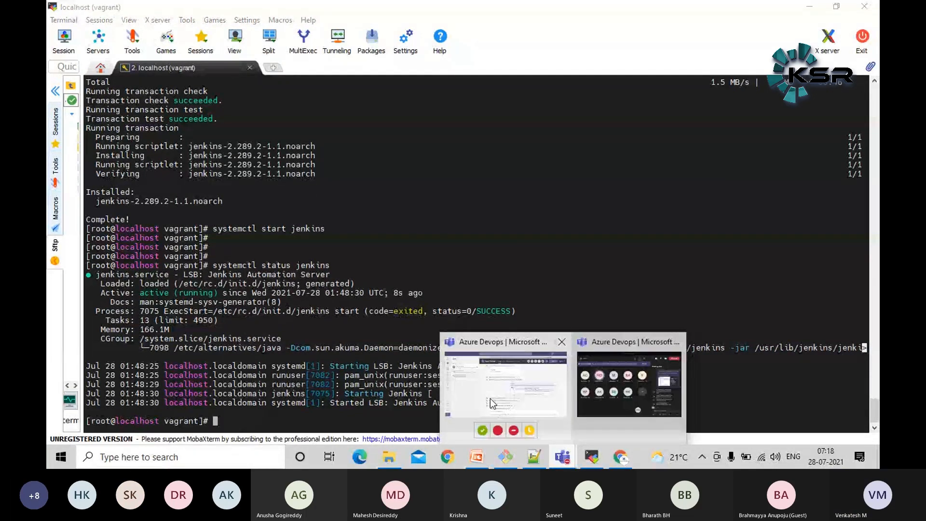
click(567, 464)
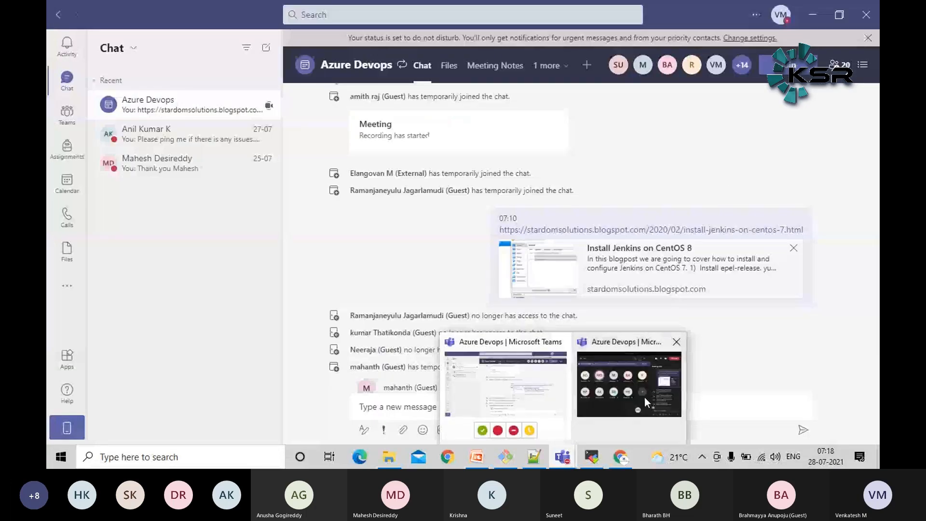
click(645, 398)
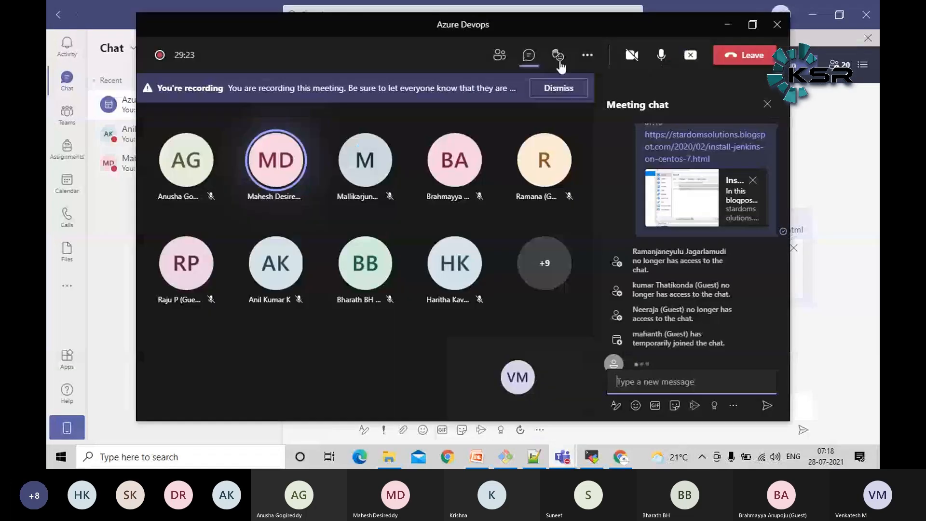
click(501, 57)
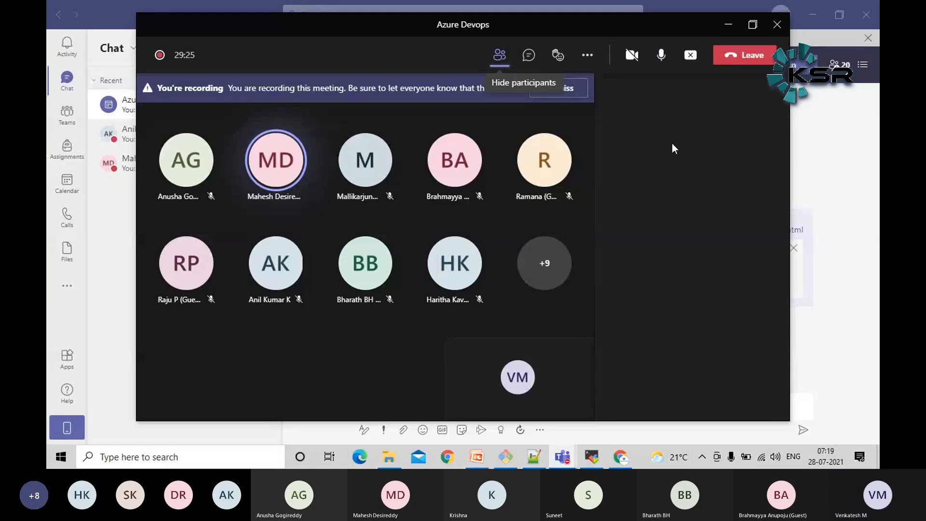
click(839, 321)
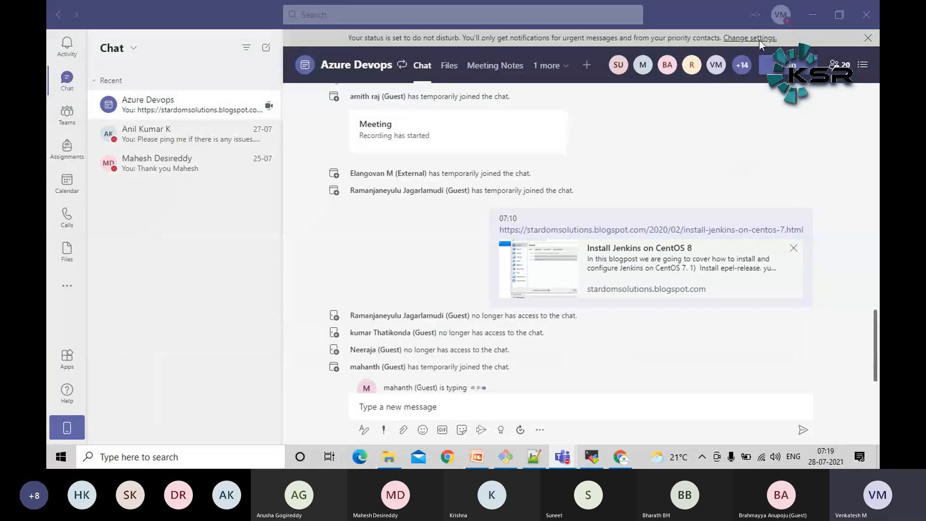
click(813, 14)
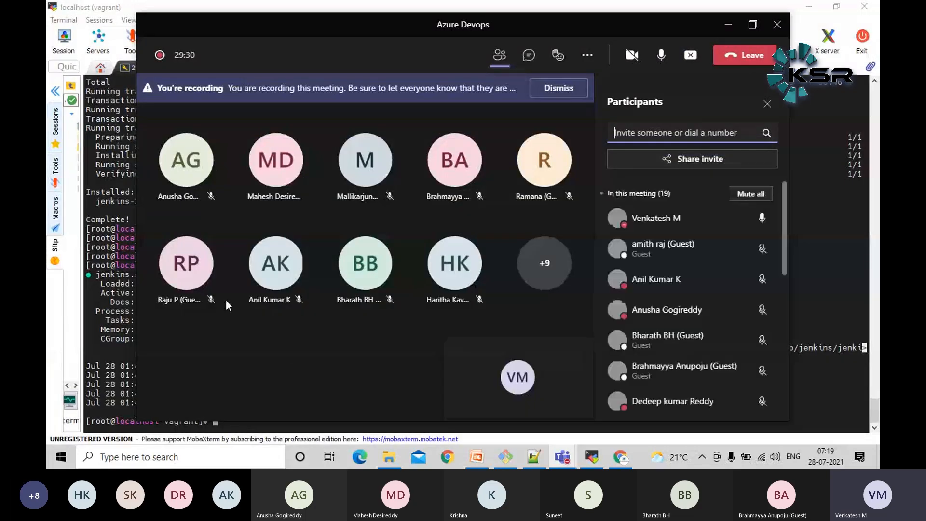
click(113, 309)
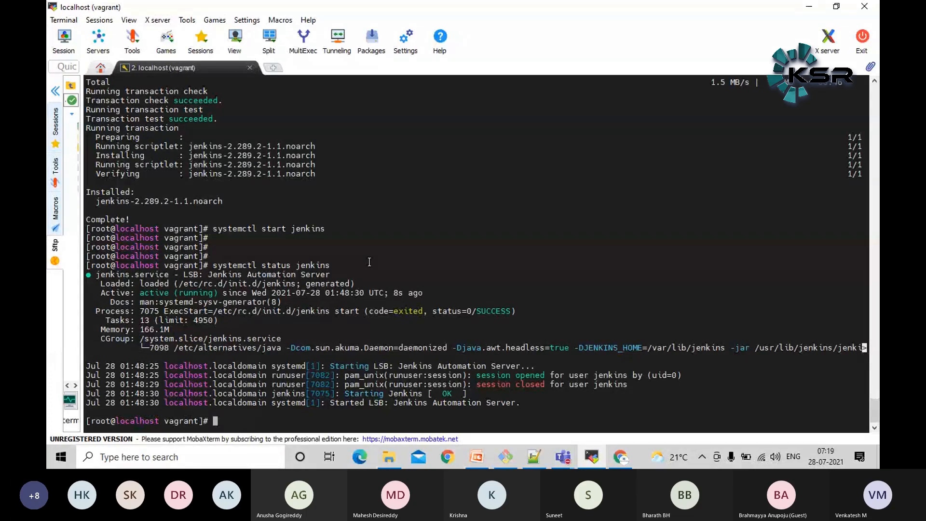
Change the previous command to systemctl enable jenkins and run it to start Jenkins at boot
key(Return)
key(Return)
key(Return)
key(Return)
key(Return)
key(Up)
key(Left)
key(Left)
key(Left)
key(Left)
key(Left)
key(Left)
key(Left)
key(Left)
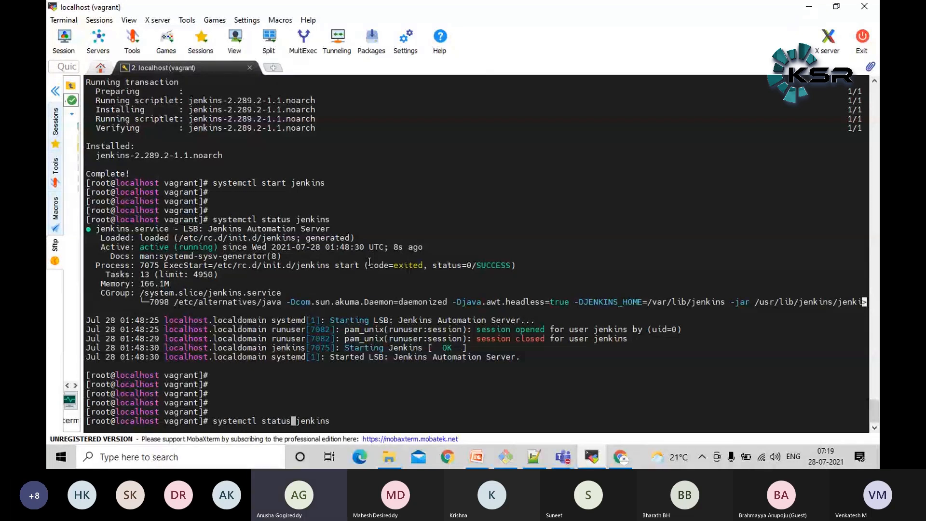
key(BackSpace)
key(BackSpace)
key(BackSpace)
key(BackSpace)
key(BackSpace)
key(BackSpace)
text(enable)
key(Return)
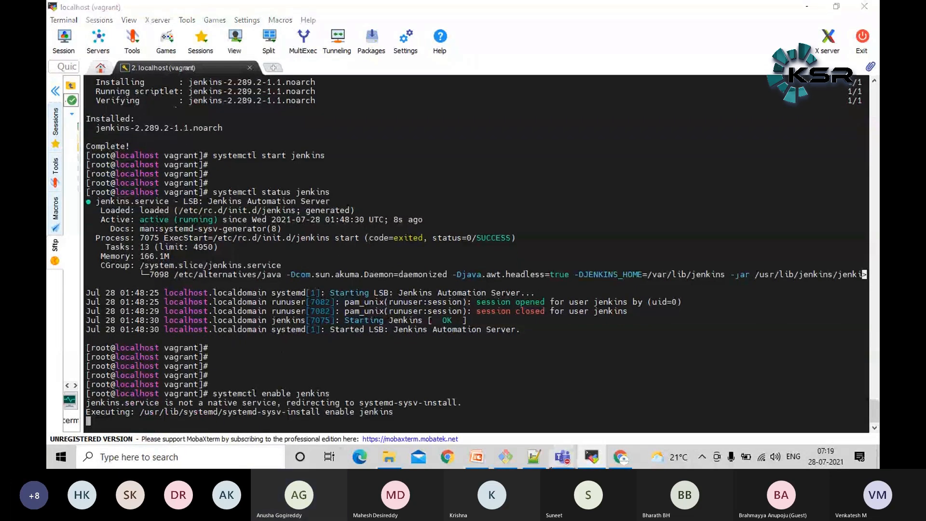
Unmute the microphone in the Teams meeting and return to the MobaXterm terminal
click(563, 456)
click(607, 380)
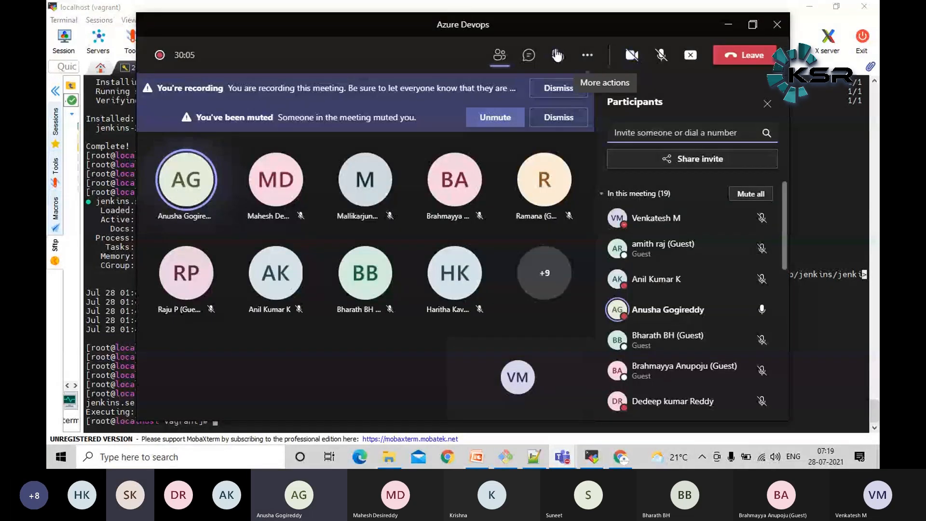
click(492, 118)
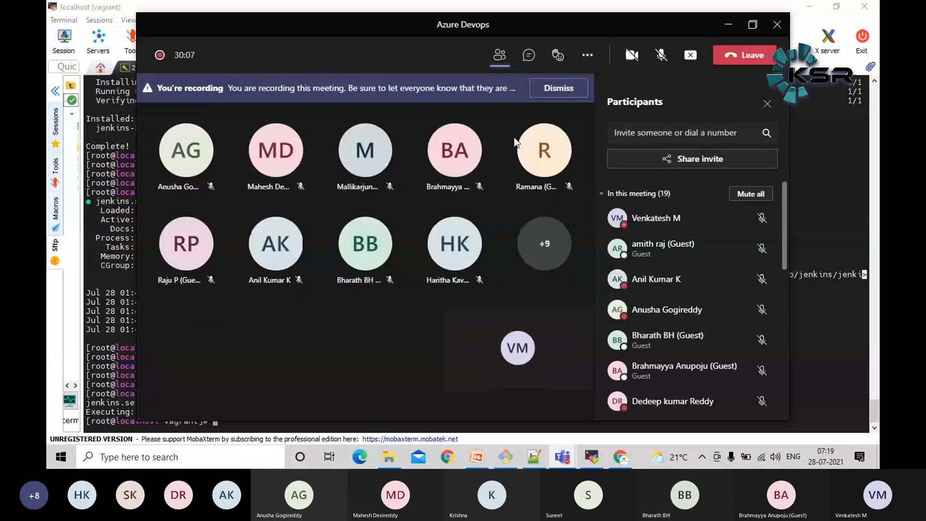
scroll(687, 275, down, 5)
scroll(687, 275, down, 5)
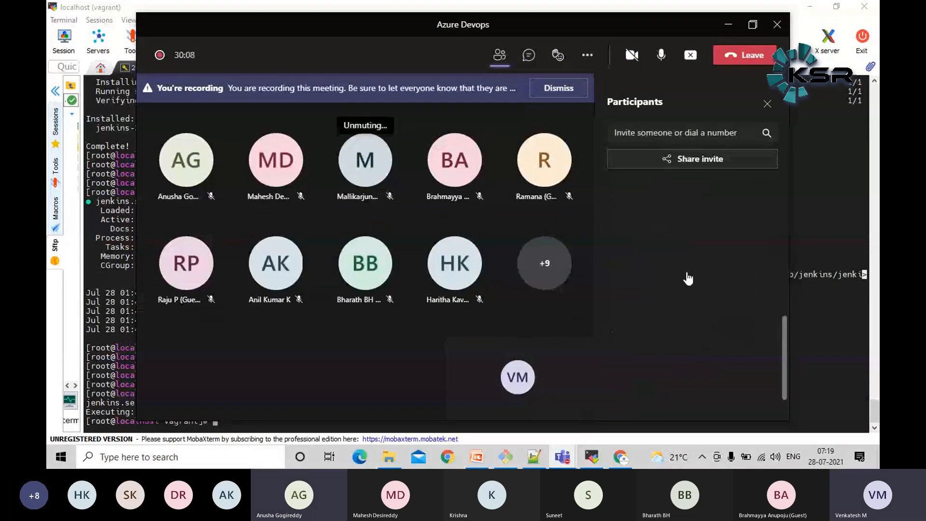
click(836, 232)
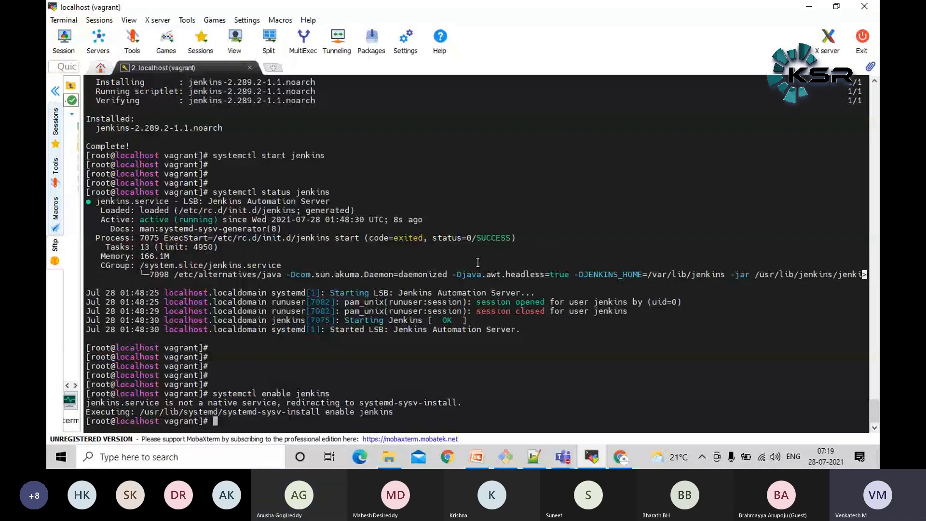
Review the systemctl status jenkins command, the Active line of its output, and the systemctl enable jenkins command
key(Return)
key(Return)
key(Return)
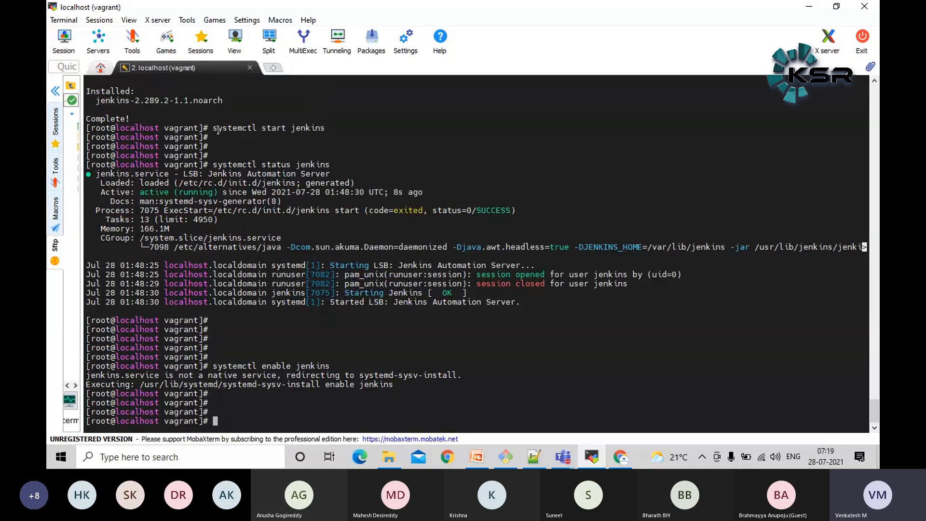
drag(210, 165, 329, 164)
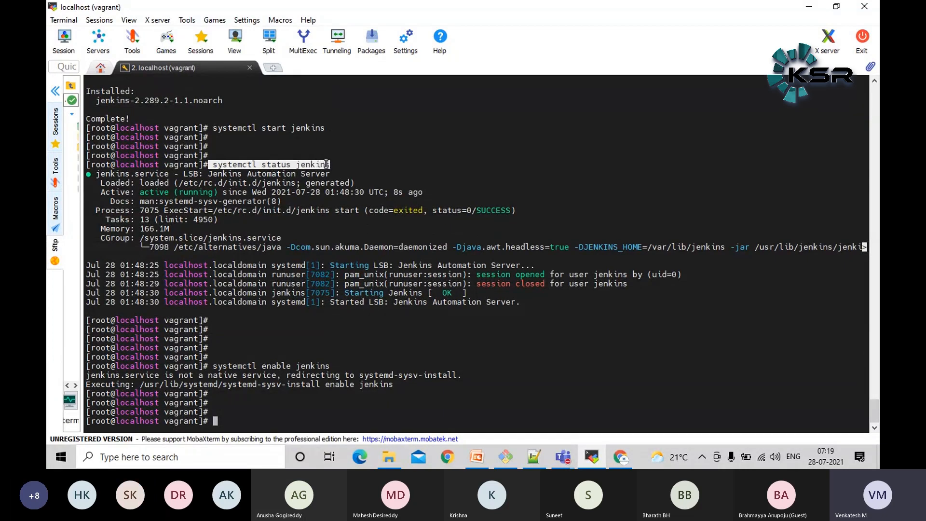
triple_click(199, 192)
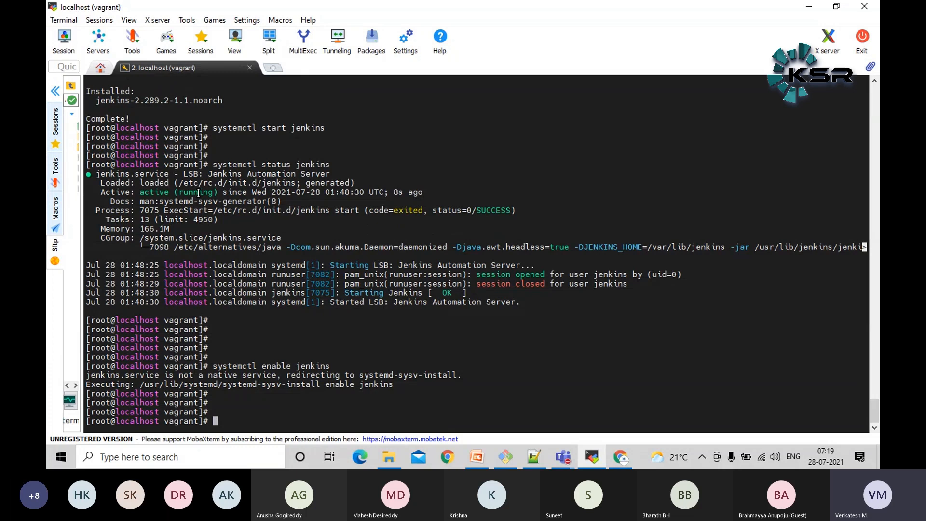
double_click(162, 193)
double_click(158, 194)
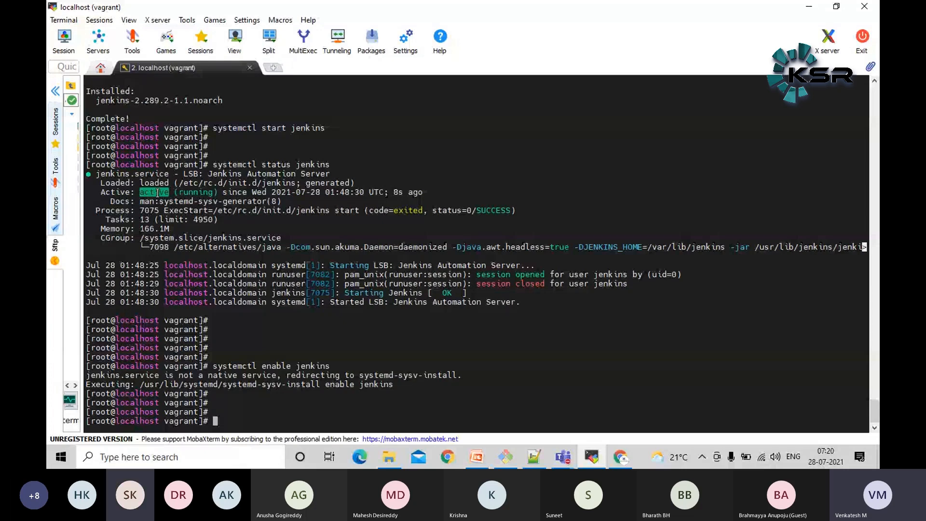
click(284, 222)
drag(215, 367, 332, 366)
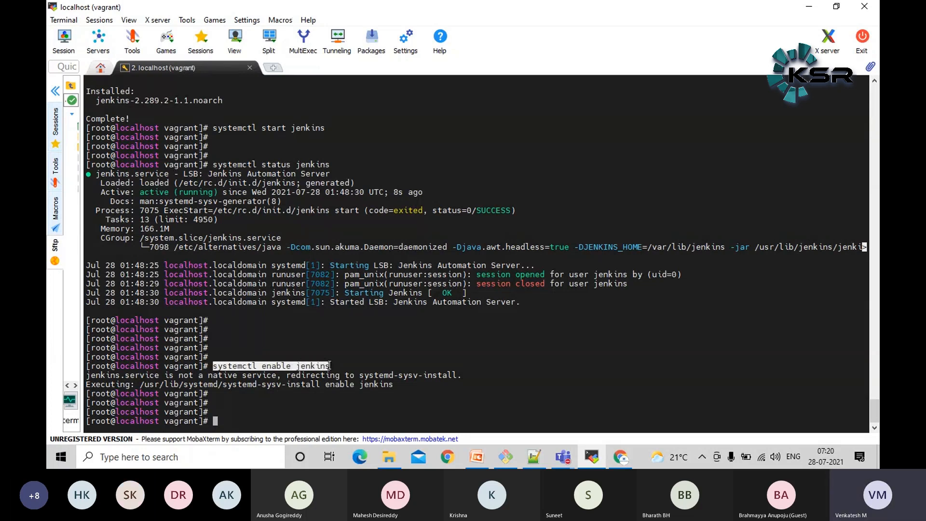
click(364, 326)
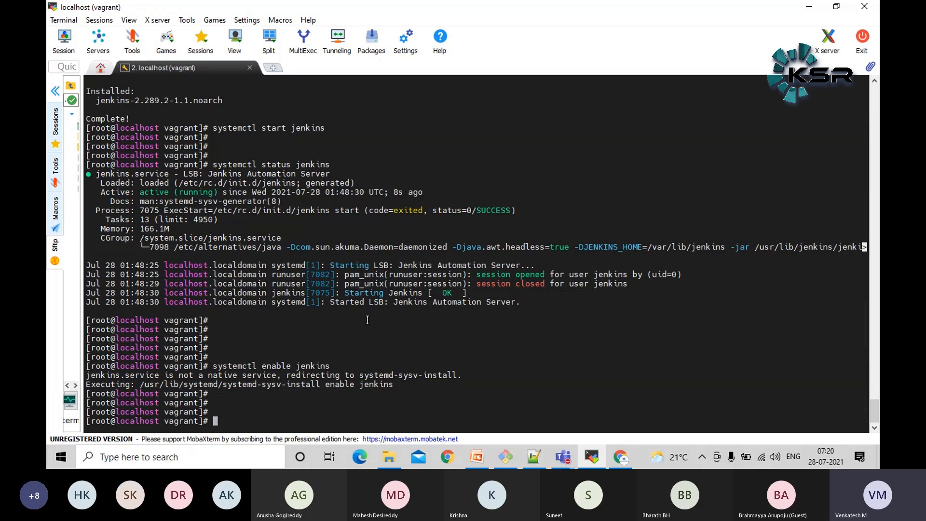
List the running Jenkins processes with ps -ef | grep jenkins
key(Return)
key(Return)
key(Return)
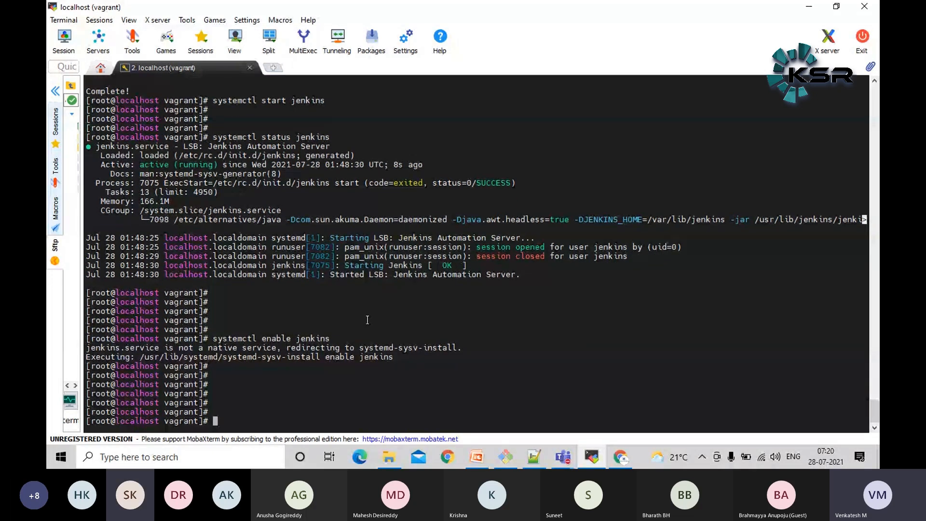
text(ps )
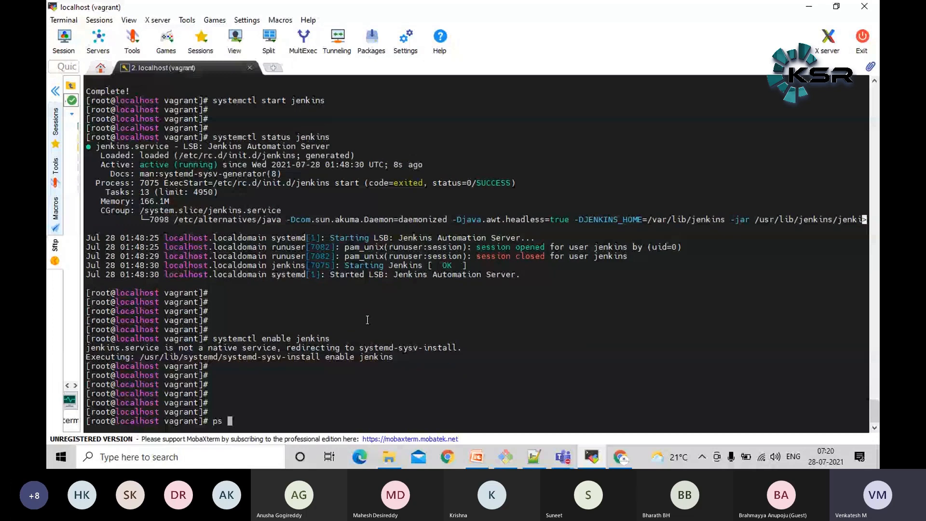
text(-ef | grep jenkins)
key(Return)
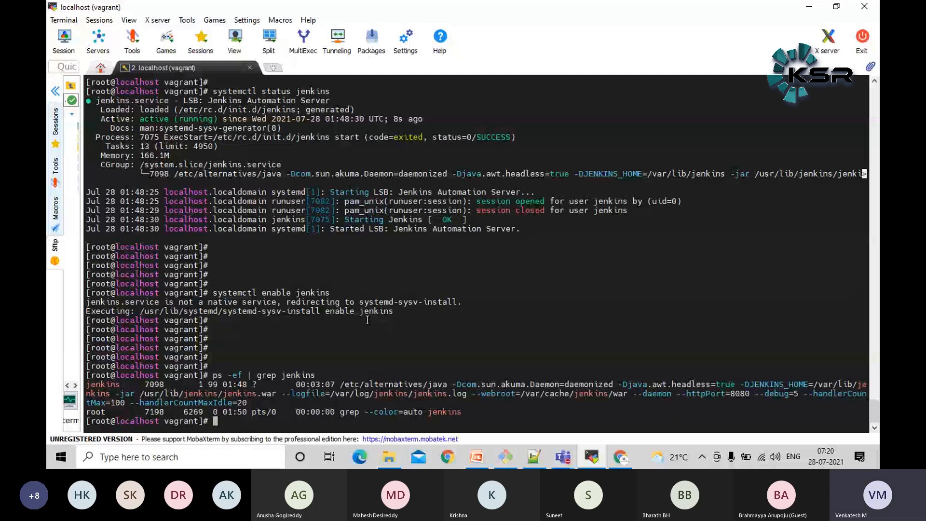
Examine the Jenkins process entry for its Java executable path and its httpPort value
drag(87, 384, 251, 402)
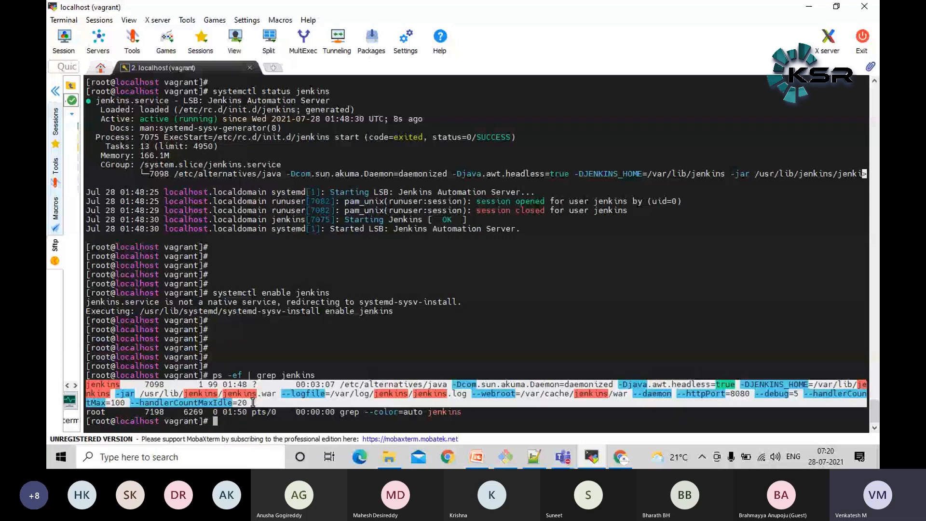
click(252, 403)
double_click(404, 386)
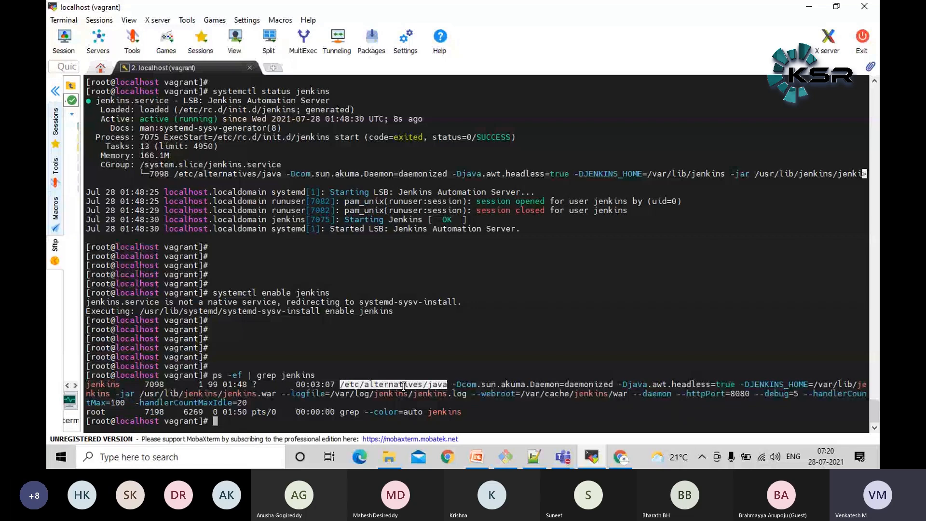
click(567, 329)
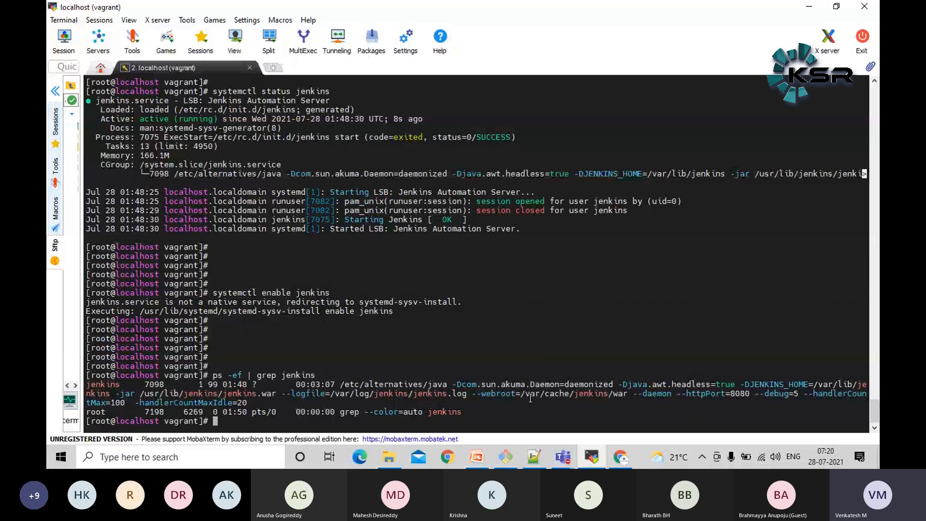
triple_click(716, 304)
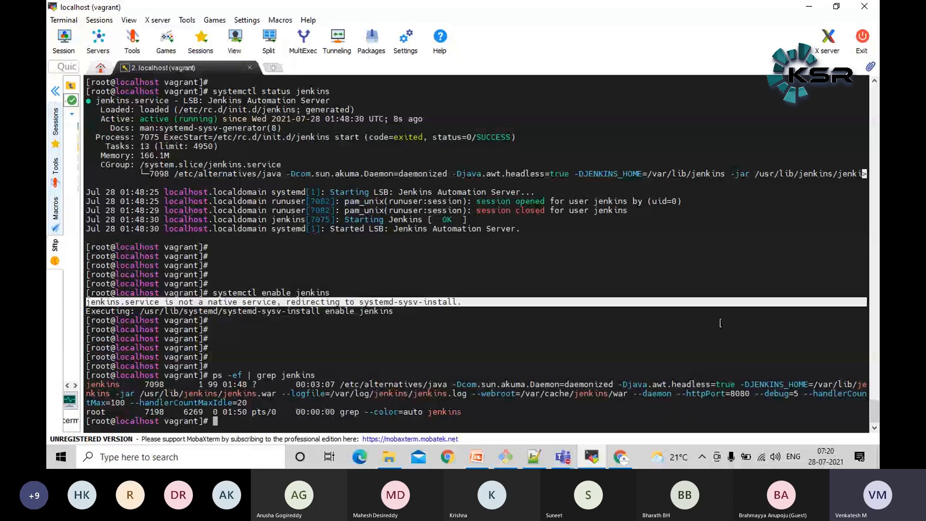
click(740, 395)
double_click(739, 396)
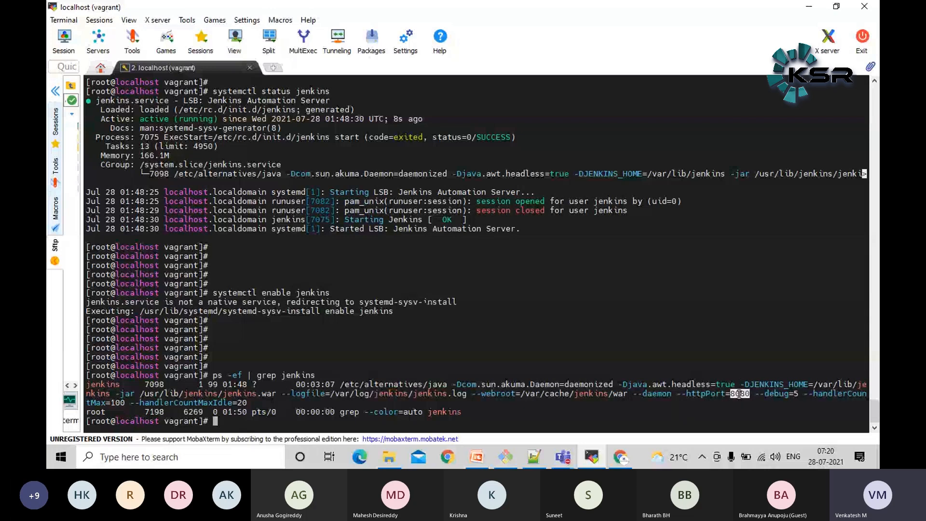
click(633, 281)
double_click(744, 399)
click(429, 264)
double_click(737, 394)
double_click(745, 394)
key(ctrl+c)
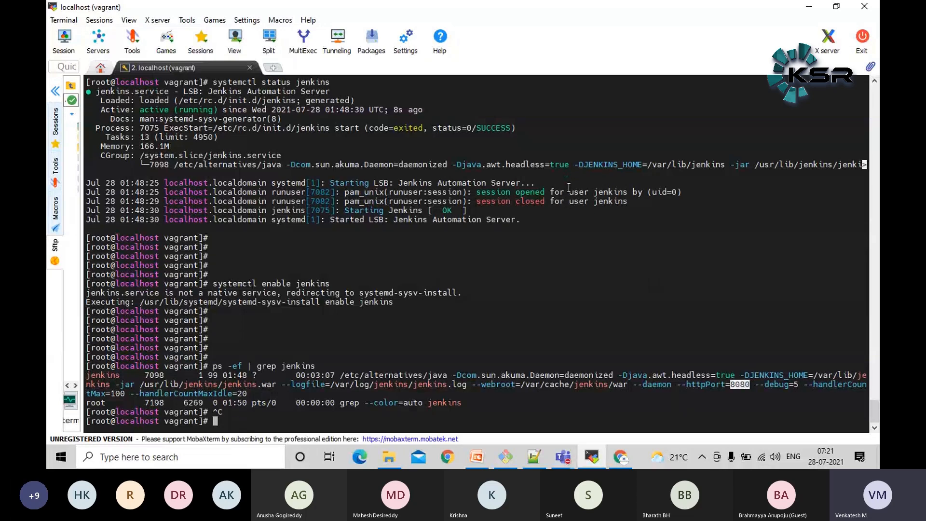
Switch to the Git Bash window and open the Vagrantfile of the practice folder in vi
click(506, 457)
text(vi Vagr)
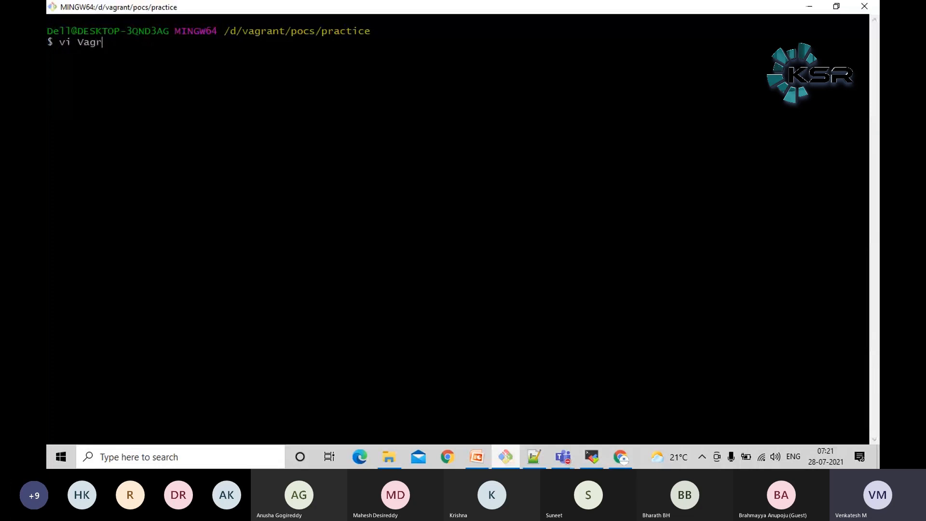
key(Tab)
key(Return)
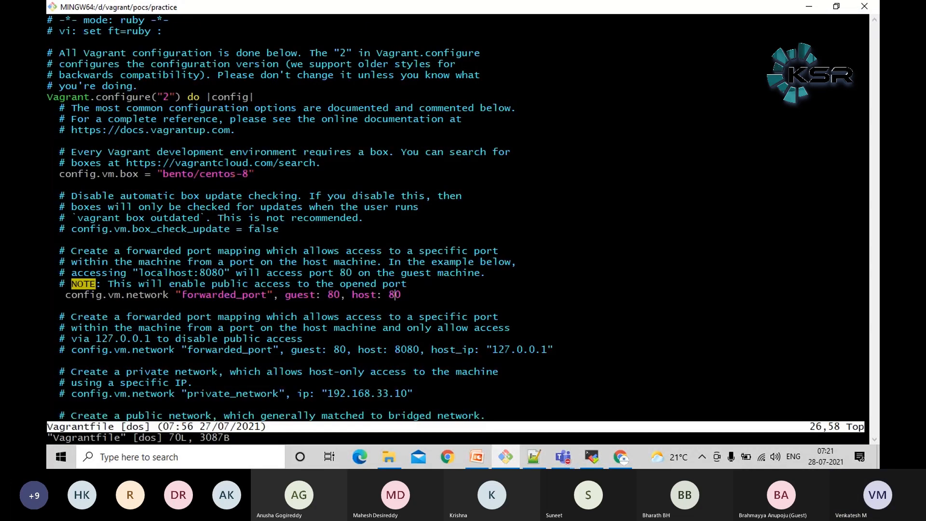
Insert a line below the active forwarded_port entry in the Vagrantfile and copy config.vm.network "forwarded_port", into it
key(Down)
key(Down)
key(Down)
key(Down)
key(Down)
key(Down)
key(Down)
key(Down)
key(Down)
key(Down)
key(Down)
key(Down)
key(Down)
key(Down)
key(Down)
key(Down)
key(Down)
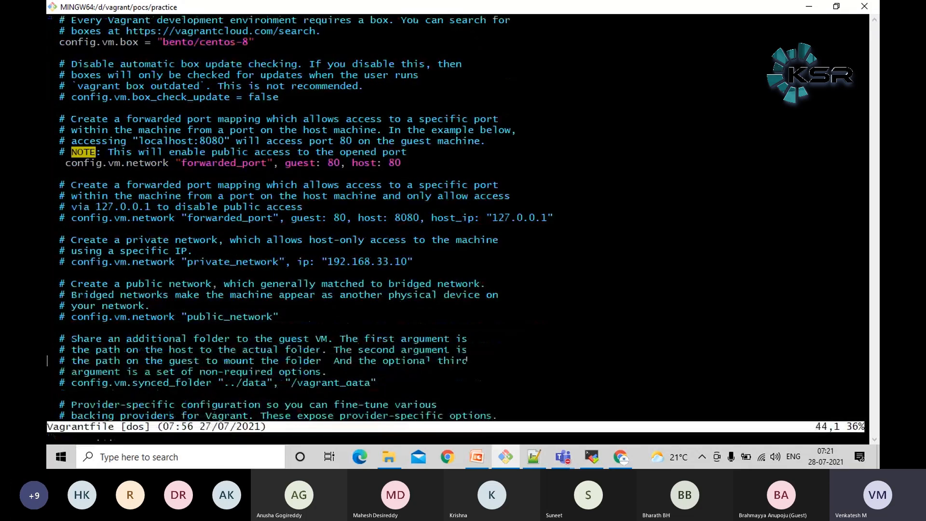
key(Up)
key(Up)
key(Up)
key(Up)
key(Up)
key(Up)
key(Up)
key(Up)
key(Up)
key(Right)
key(Right)
key(Right)
key(Right)
key(Right)
key(Up)
key(Up)
key(Up)
key(Up)
key(Up)
key(Up)
key(Up)
key(Up)
key(Up)
key(End)
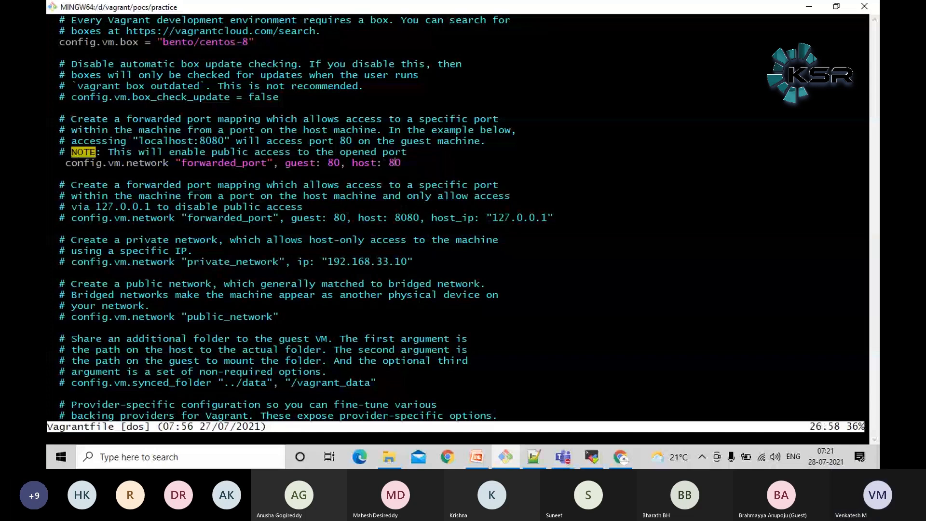
key(a)
key(Return)
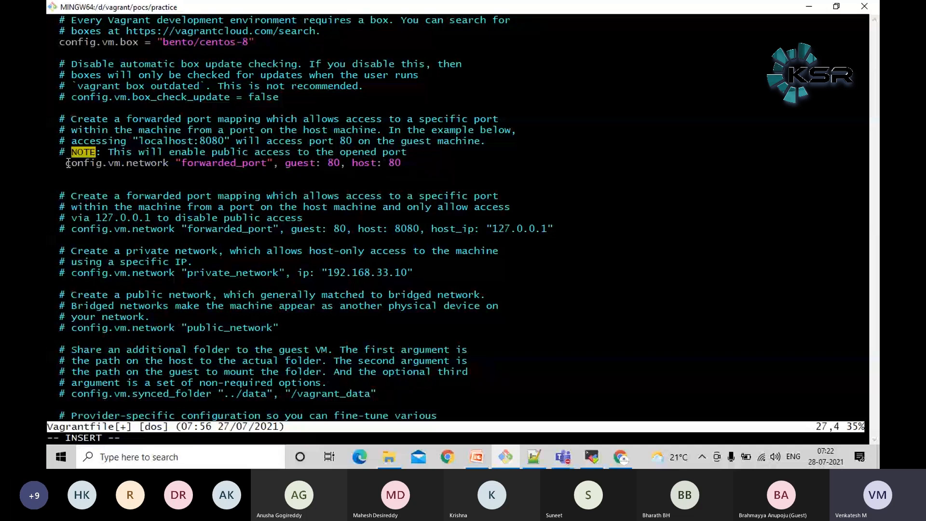
drag(68, 163, 284, 164)
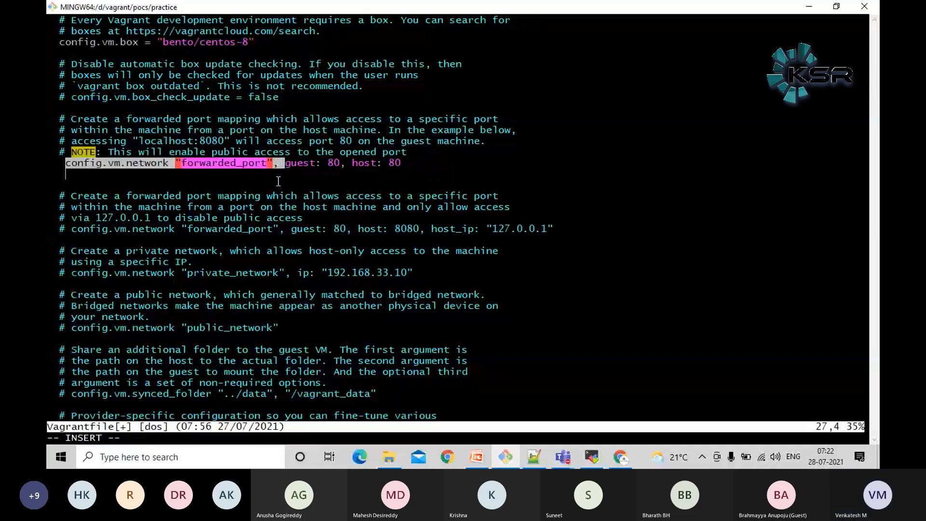
middle_click(279, 181)
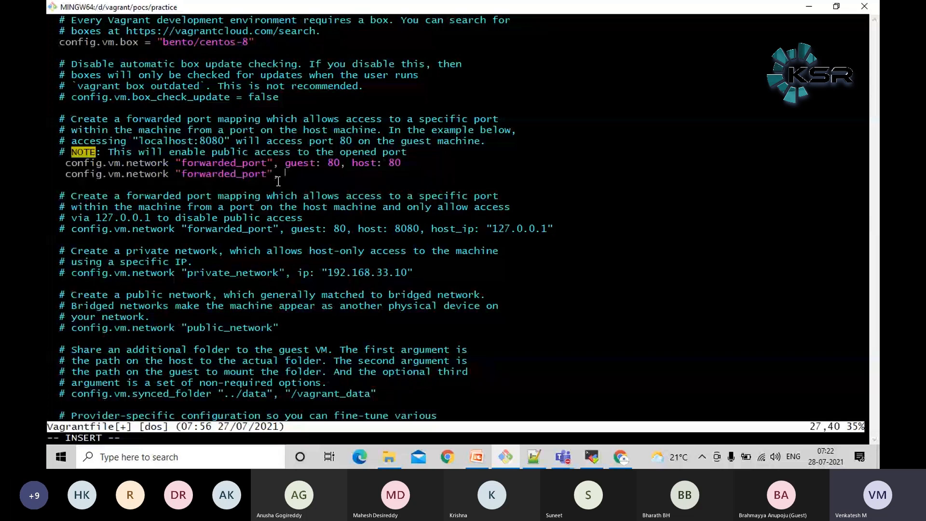
Complete the new forwarded_port line with guest: 8080, host: 8080
drag(286, 164, 402, 164)
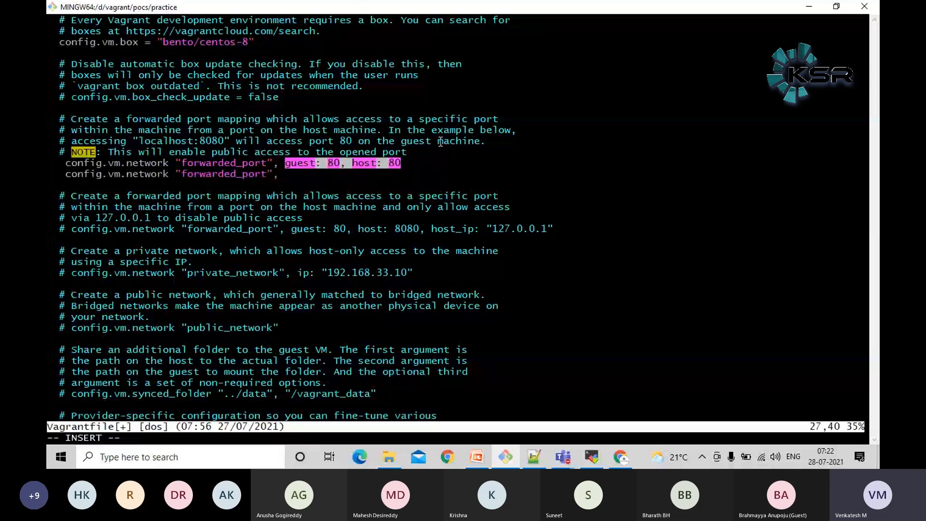
middle_click(440, 142)
text(80, host: 8080)
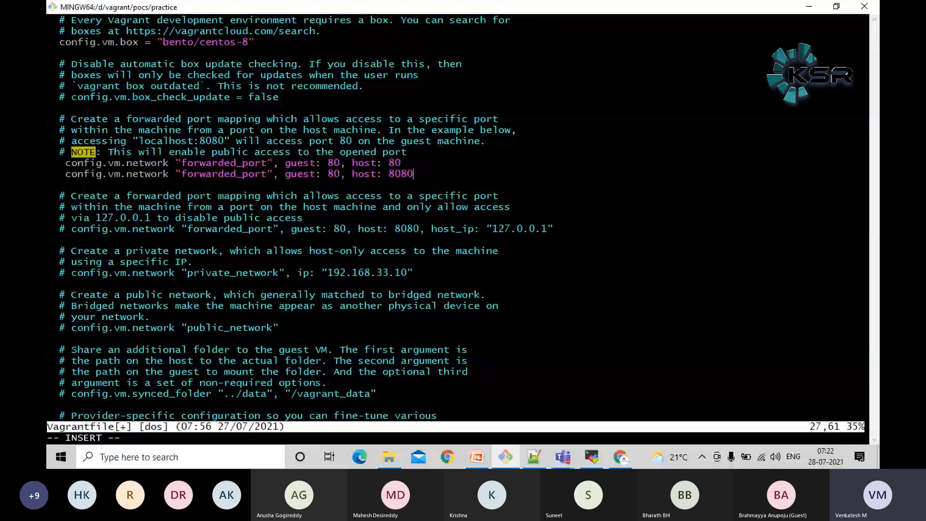
key(Left)
key(Left)
key(Left)
key(Left)
key(Left)
key(Left)
key(Left)
key(Left)
key(Left)
key(Left)
key(Left)
key(Left)
text(80)
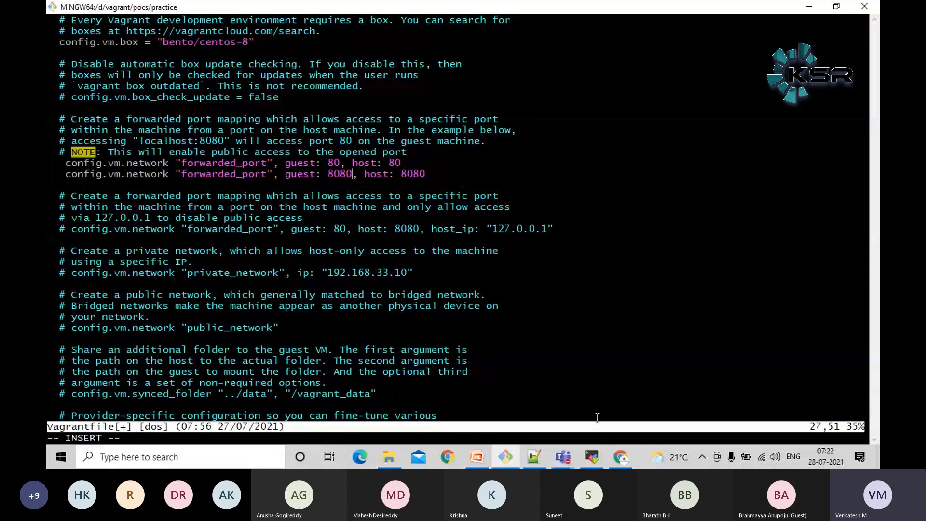
Switch to Chrome and try to open localhost:8080 in a new tab
click(622, 459)
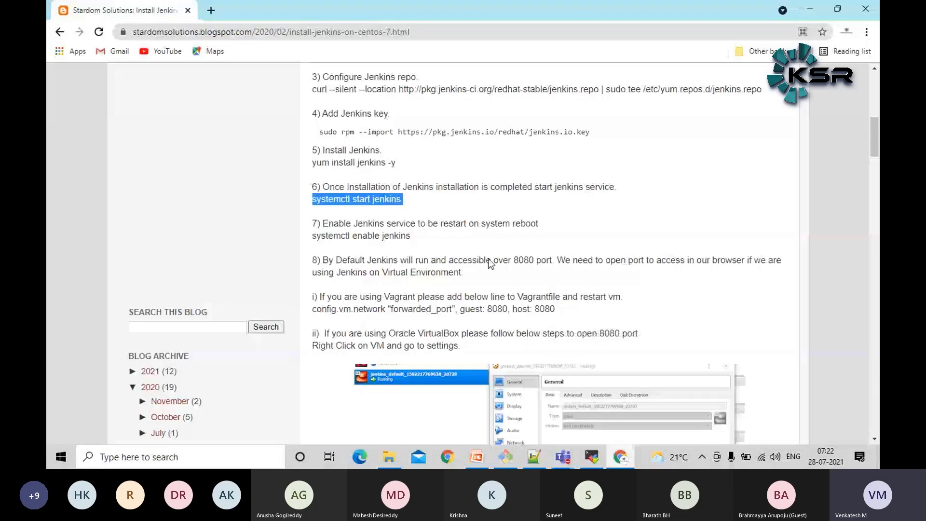
click(211, 10)
text(localhost:8080)
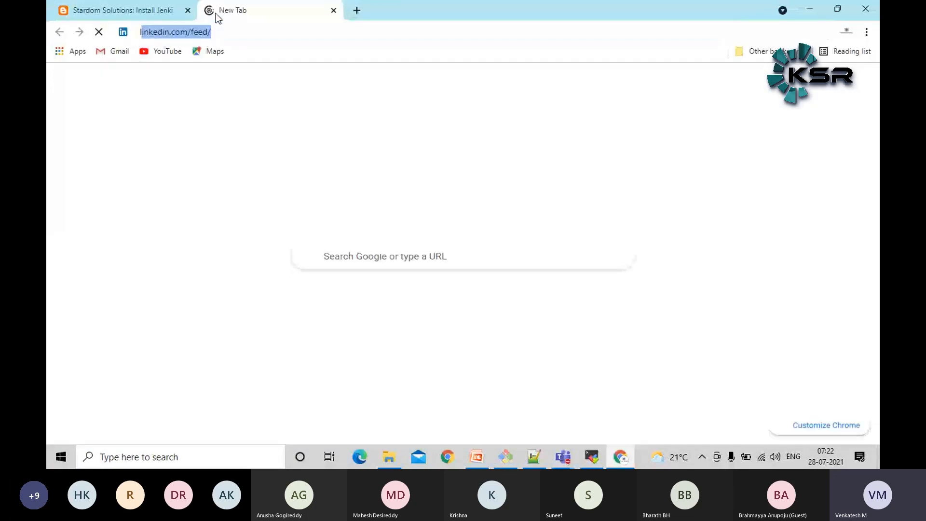
key(Return)
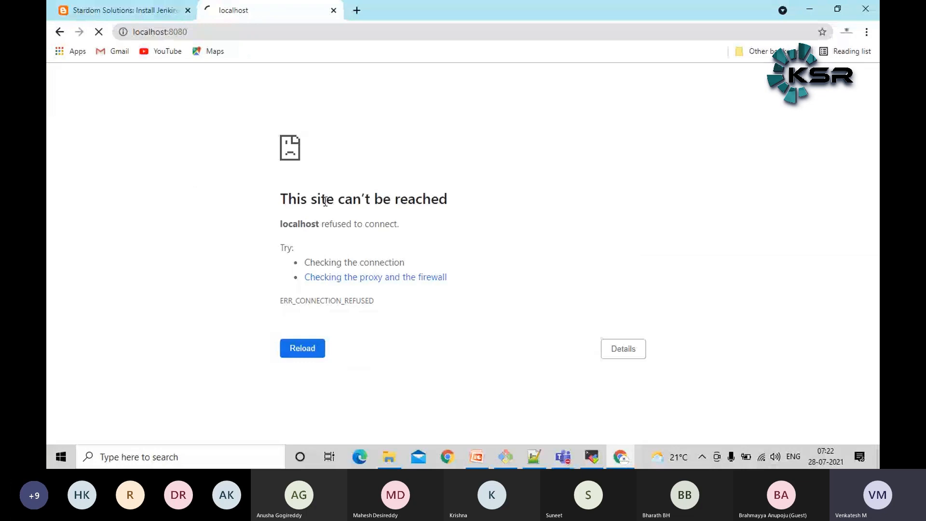
triple_click(341, 202)
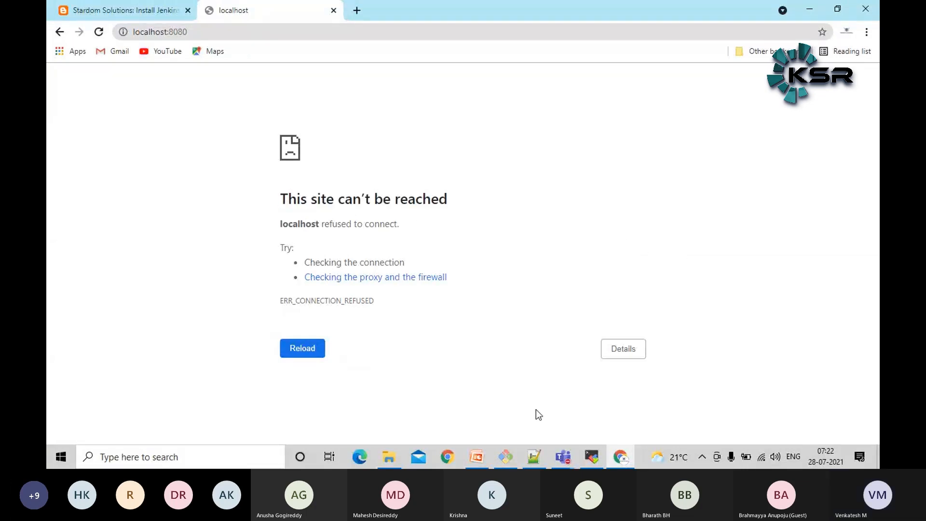
double_click(178, 33)
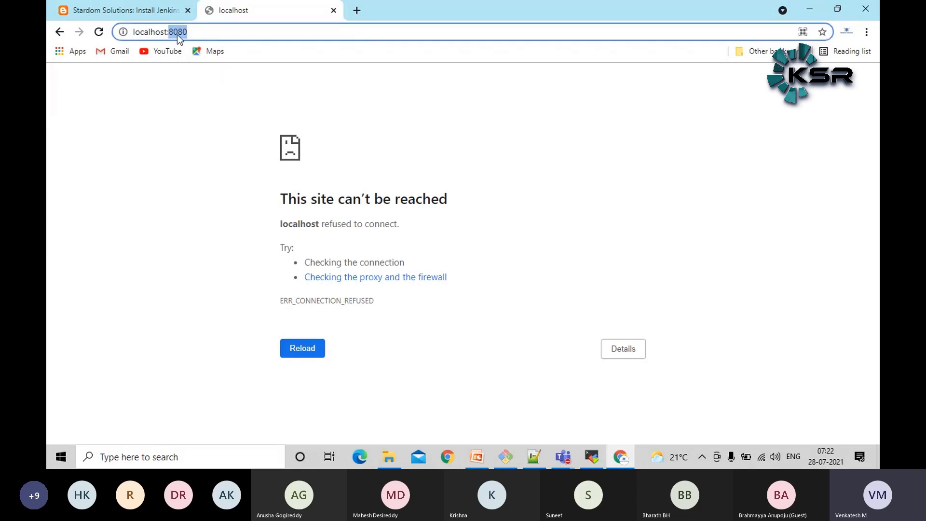
click(616, 178)
Return to Git Bash, save the Vagrantfile with the added port mapping and quit vi
click(506, 457)
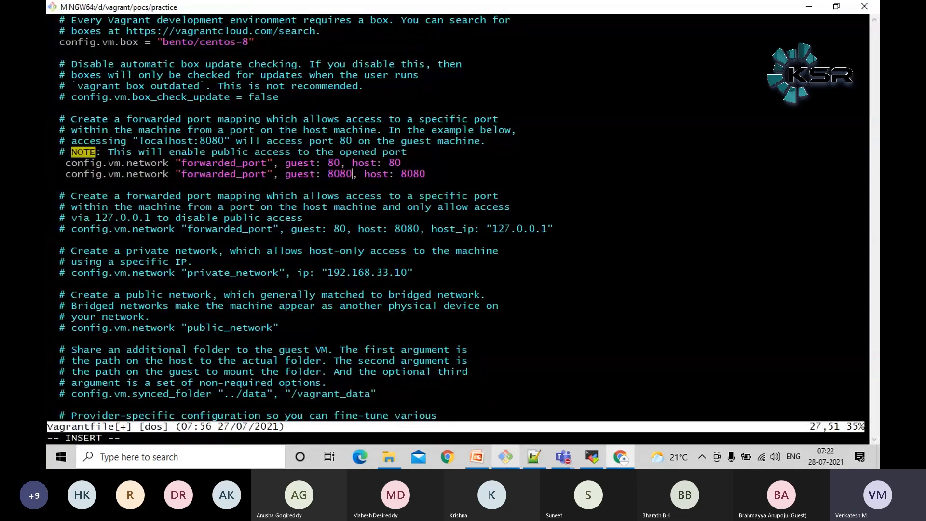
triple_click(65, 174)
triple_click(500, 283)
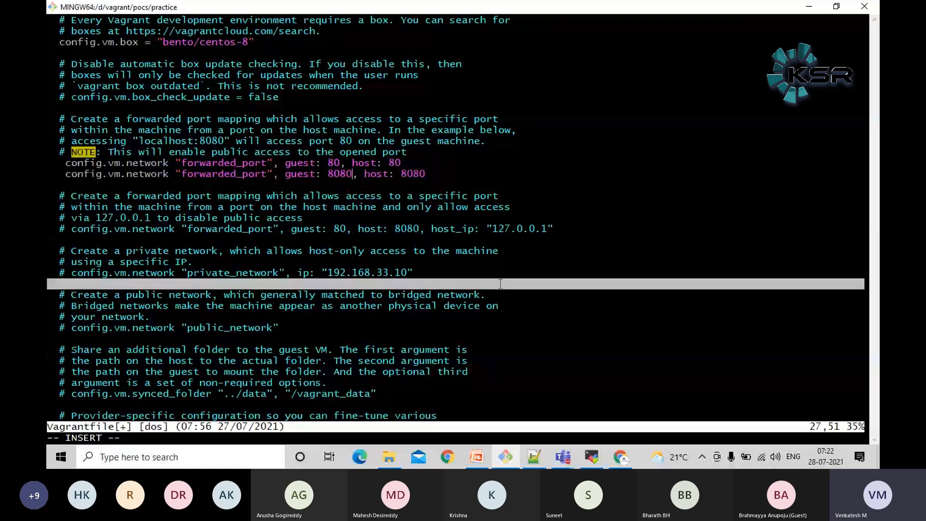
key(Escape)
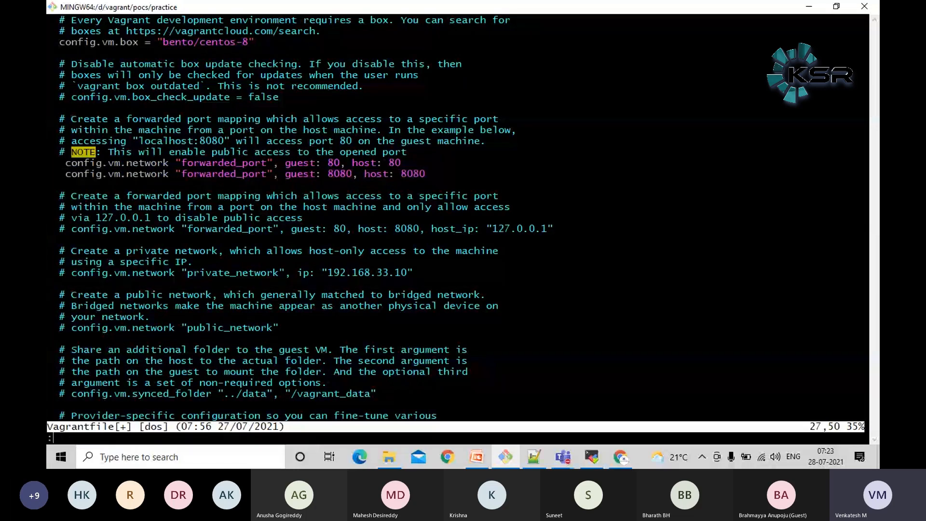
text(:wq)
key(Return)
Restart the virtual machine with vagrant reload to apply the changed Vagrantfile
key(Up)
key(Up)
key(Up)
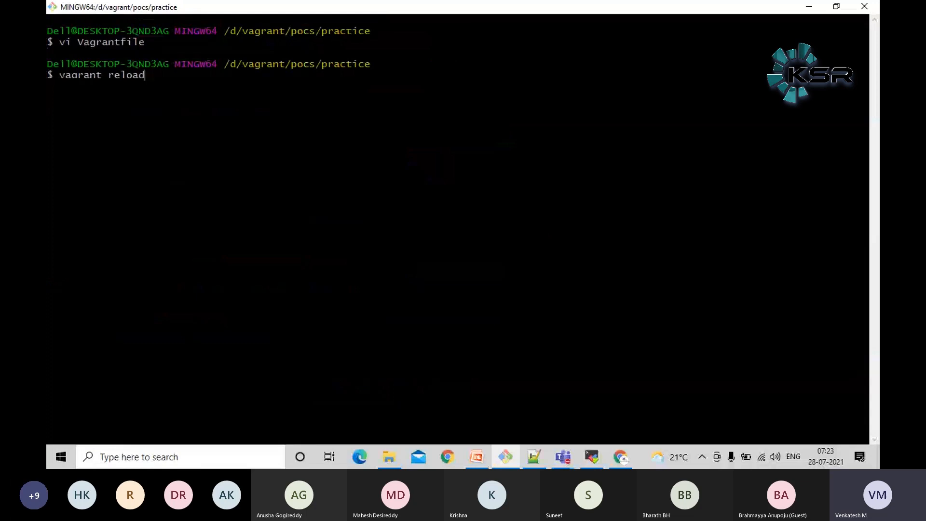
key(Return)
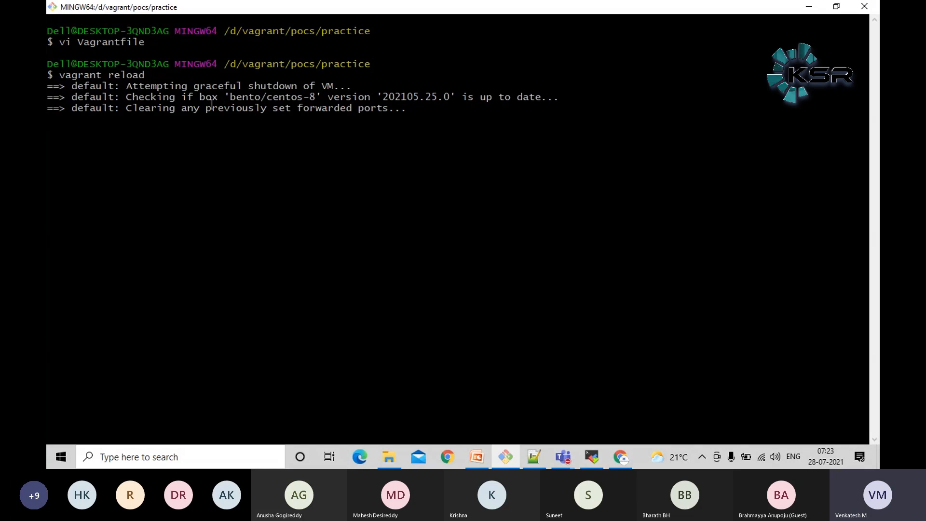
drag(53, 76, 145, 76)
triple_click(470, 215)
Switch to MobaXterm to check the SSH session's connection, and return to Git Bash
click(592, 466)
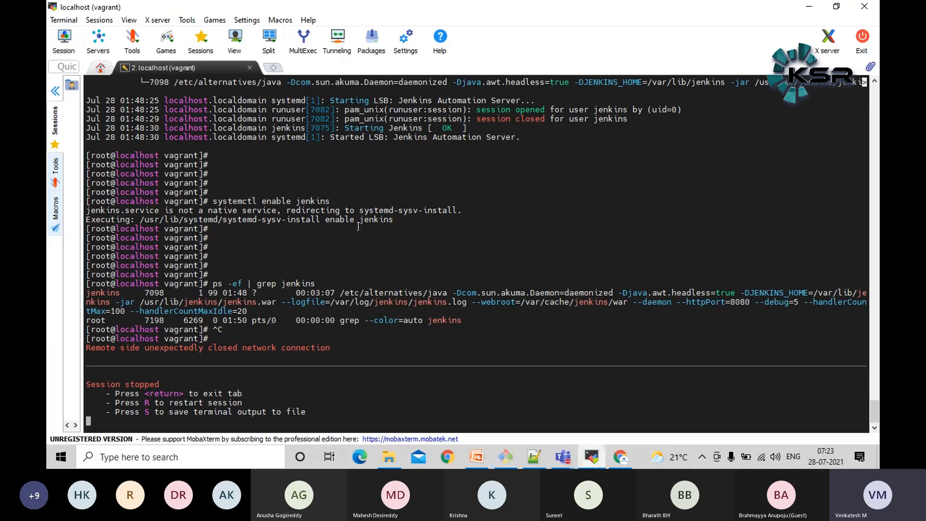
click(598, 465)
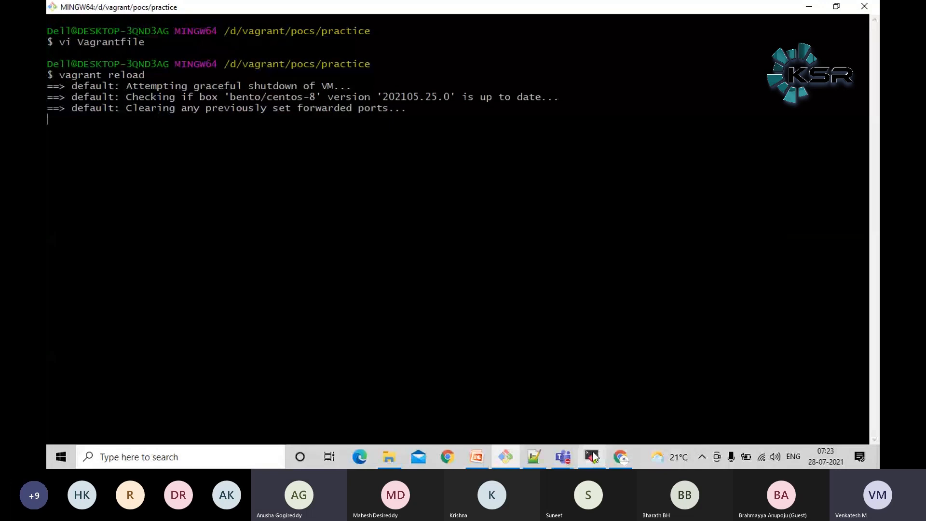
click(594, 457)
click(593, 458)
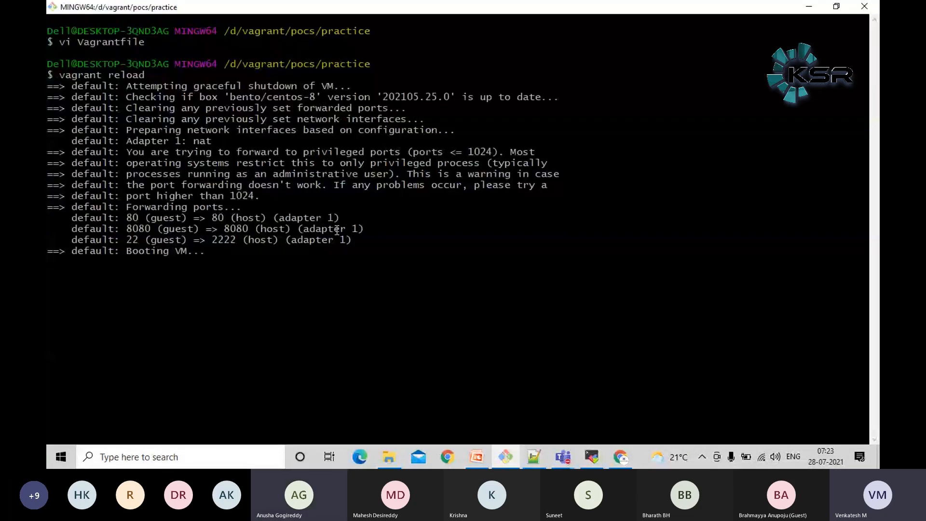
Examine the guest and host port values on the 8080 forwarding line of the vagrant reload output
triple_click(142, 229)
click(142, 229)
double_click(143, 228)
triple_click(231, 229)
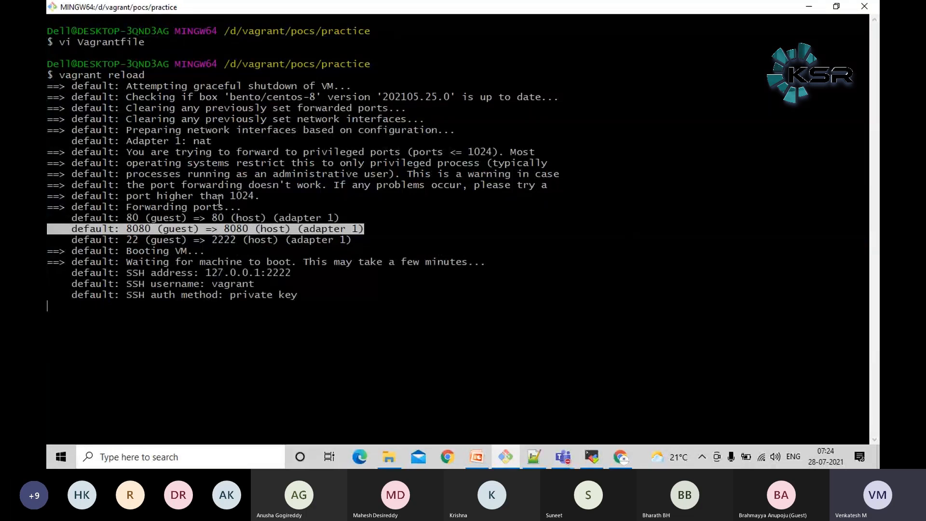
double_click(137, 229)
double_click(236, 228)
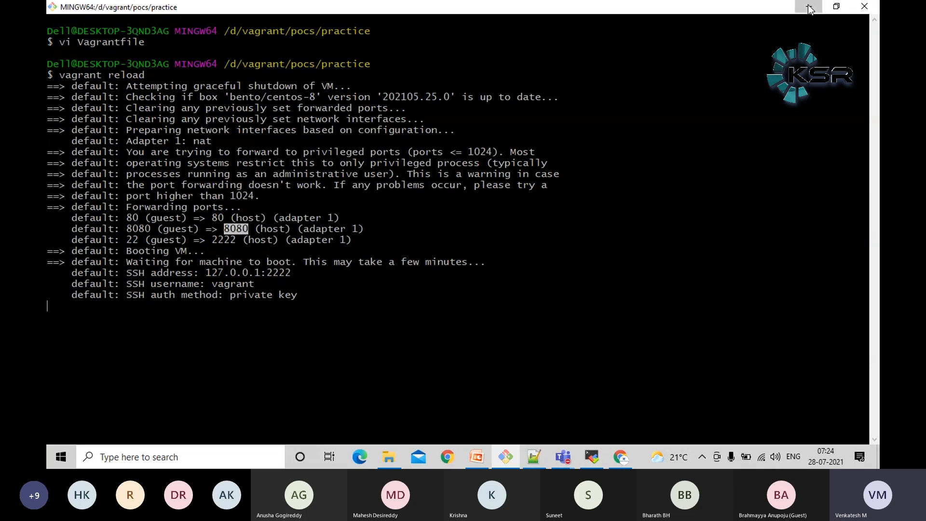
click(734, 202)
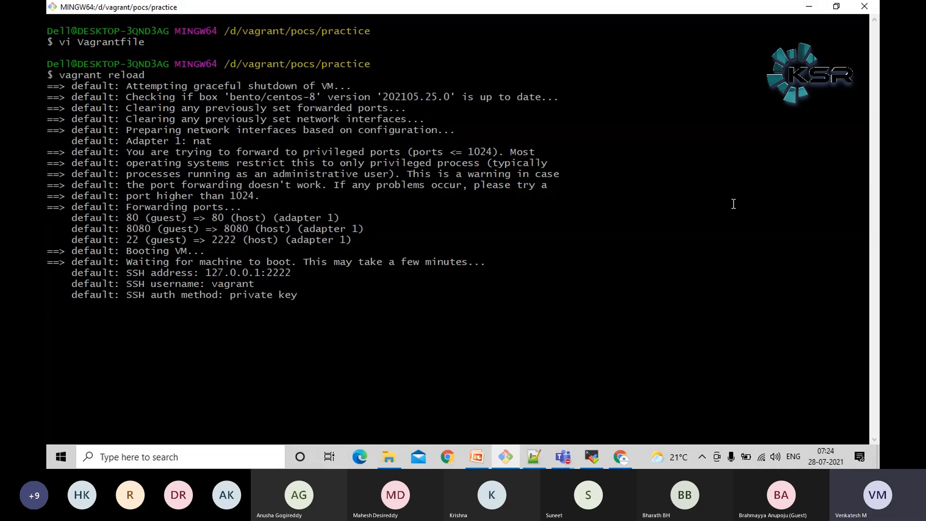
Switch to MobaXterm and restart the stopped localhost (vagrant) session
click(810, 8)
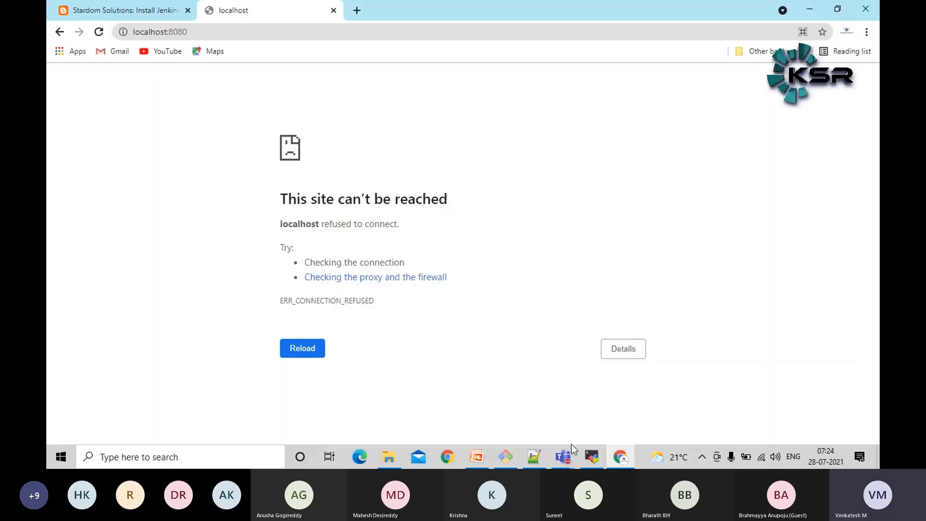
click(598, 459)
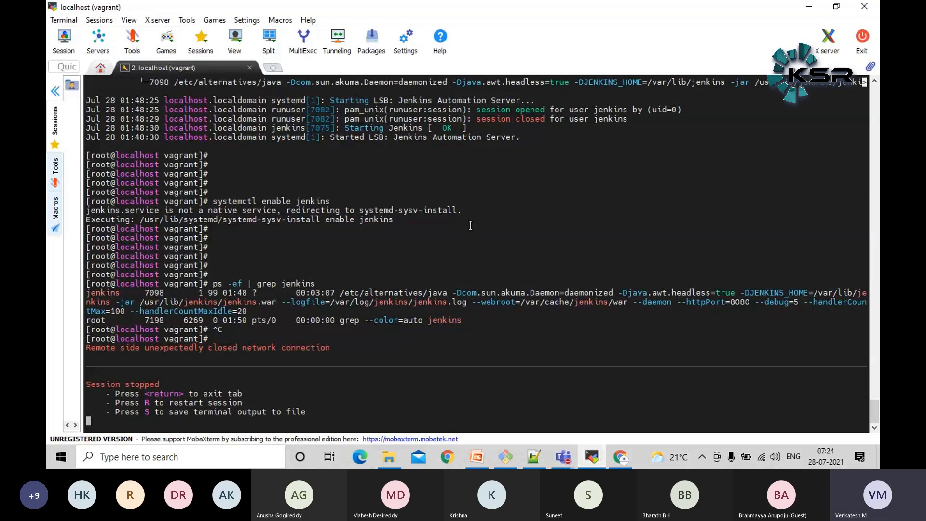
key(r)
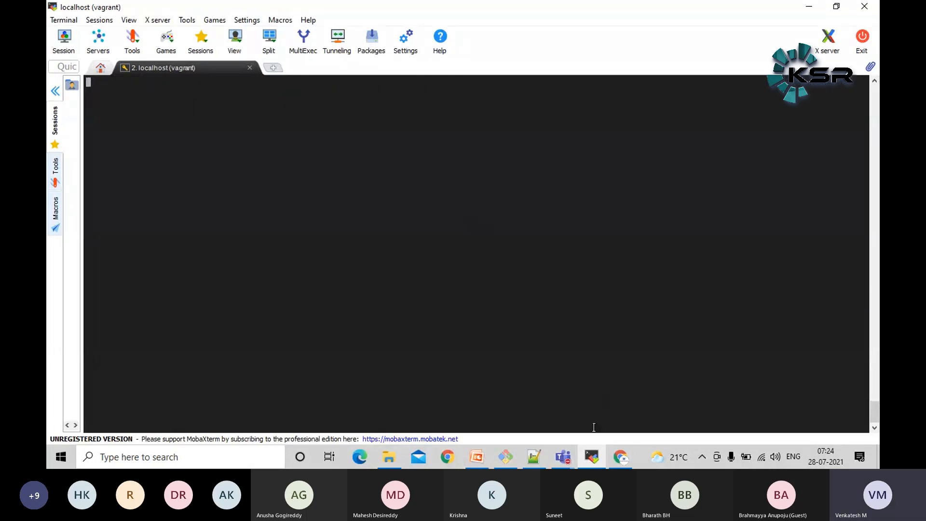
Check the boot progress of vagrant reload in Git Bash while the SSH session reconnects
click(513, 457)
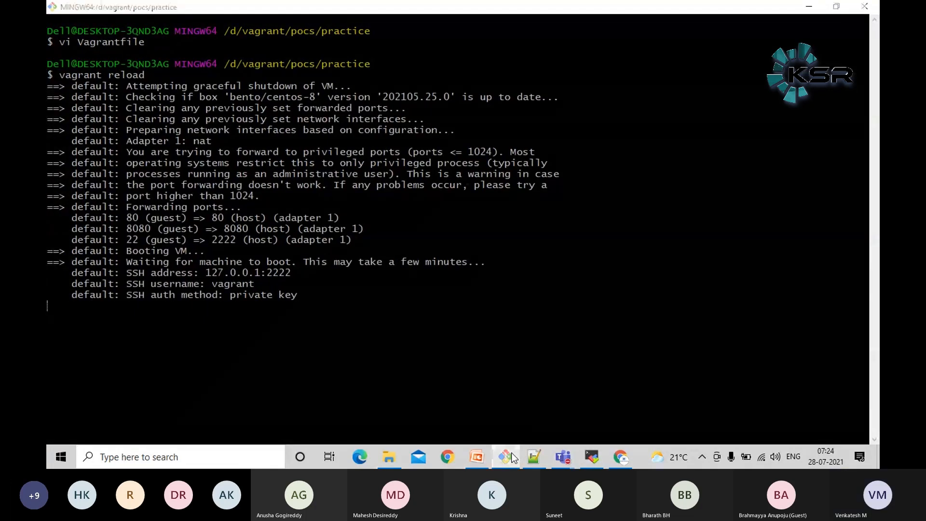
click(511, 453)
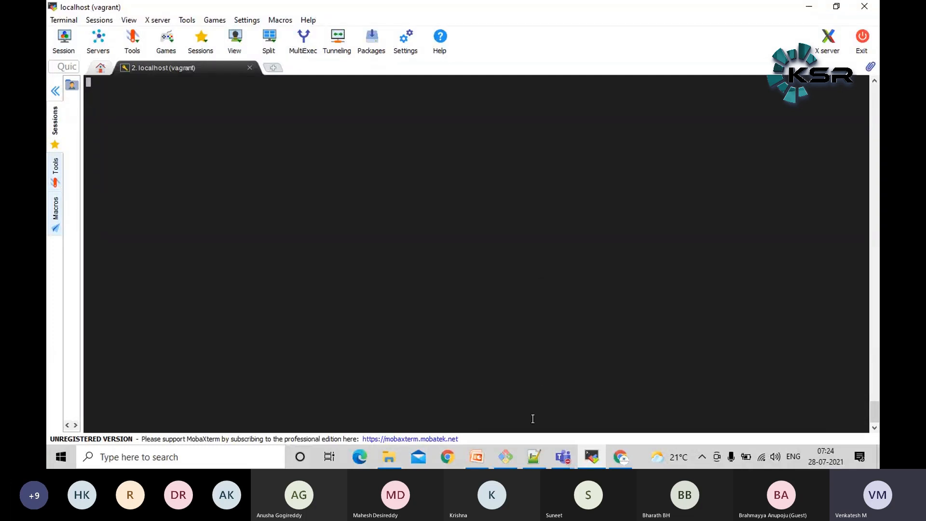
click(506, 459)
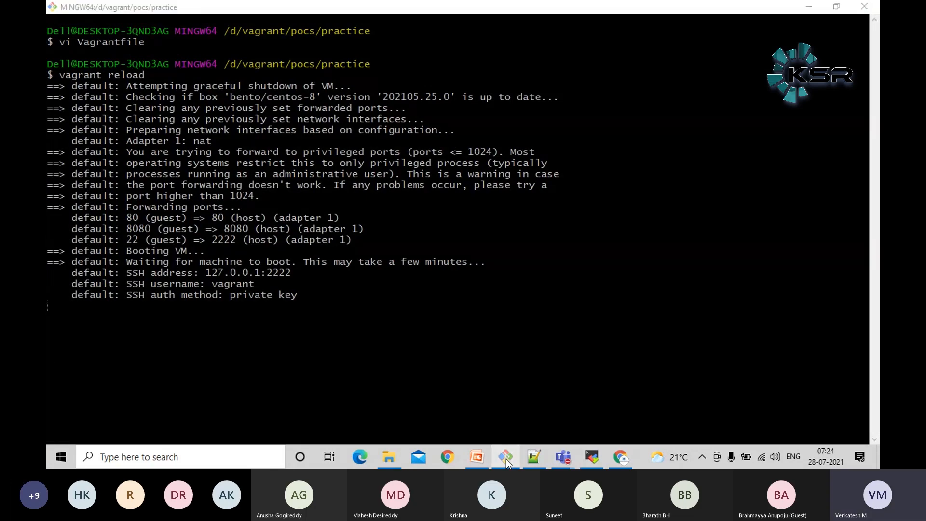
click(505, 459)
click(505, 459)
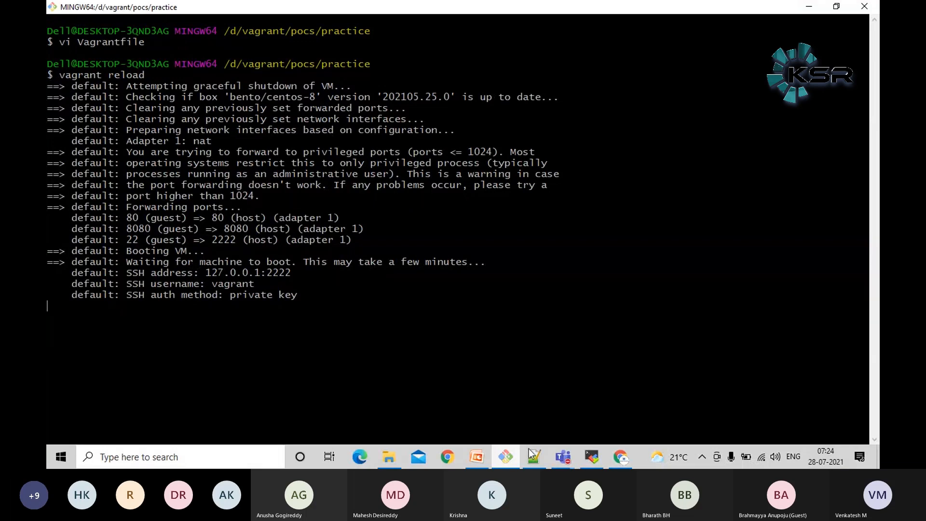
click(775, 460)
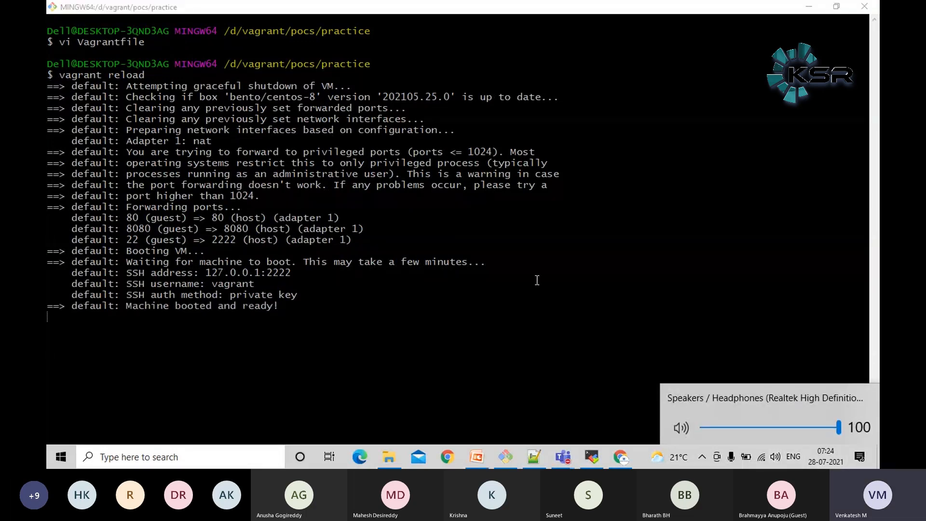
click(506, 239)
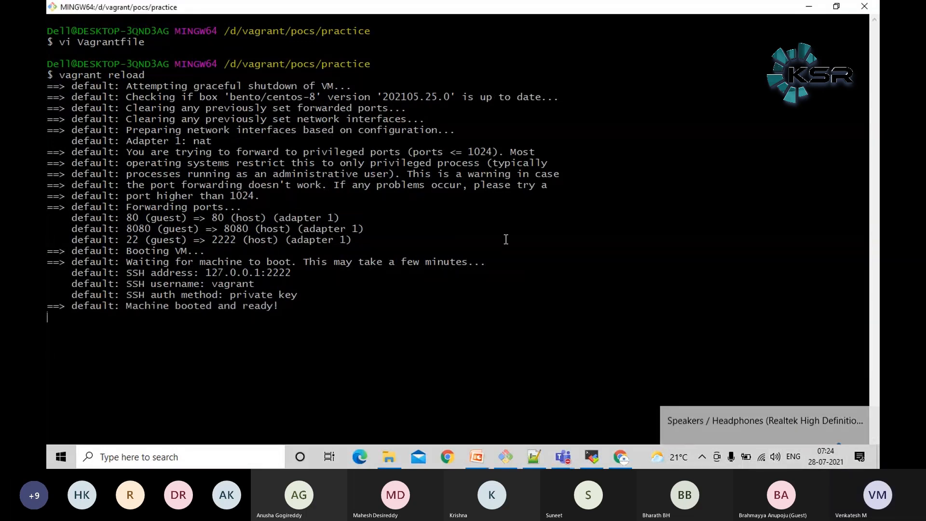
Return to MobaXterm and submit the vagrant account password at the login prompt
click(807, 10)
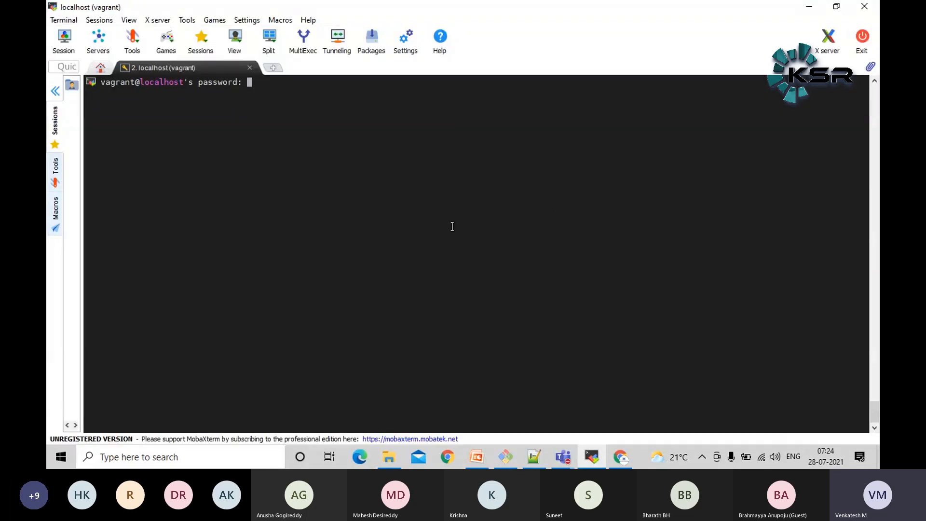
key(Return)
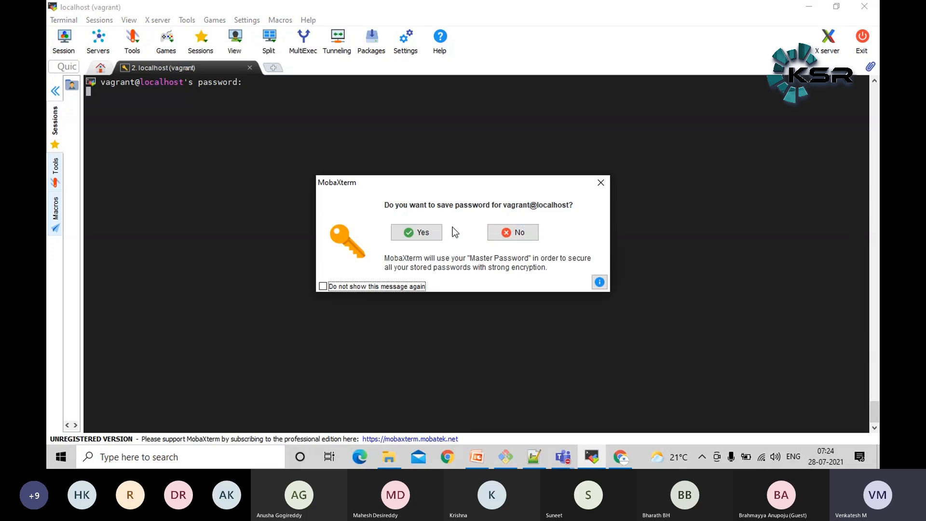
Decline saving the SSH password for the vagrant session and switch to the root user with sudo su
key(Tab)
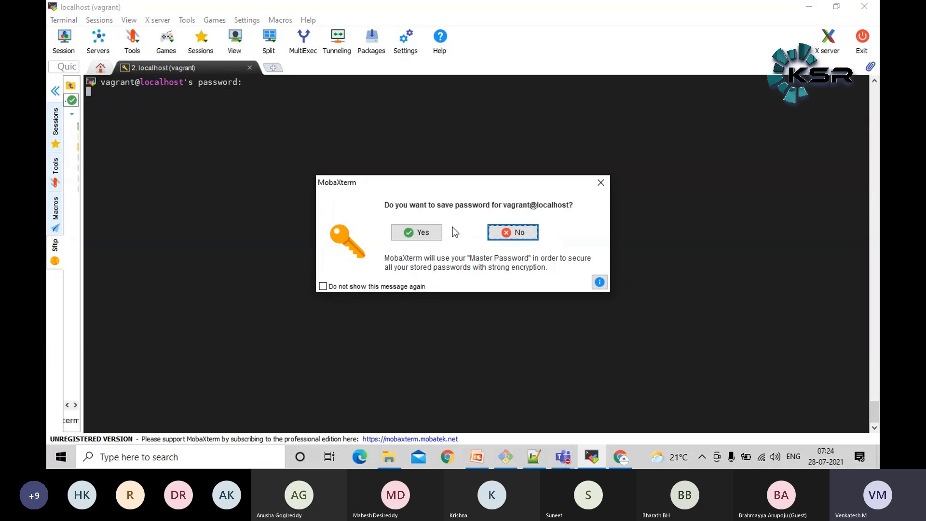
key(Return)
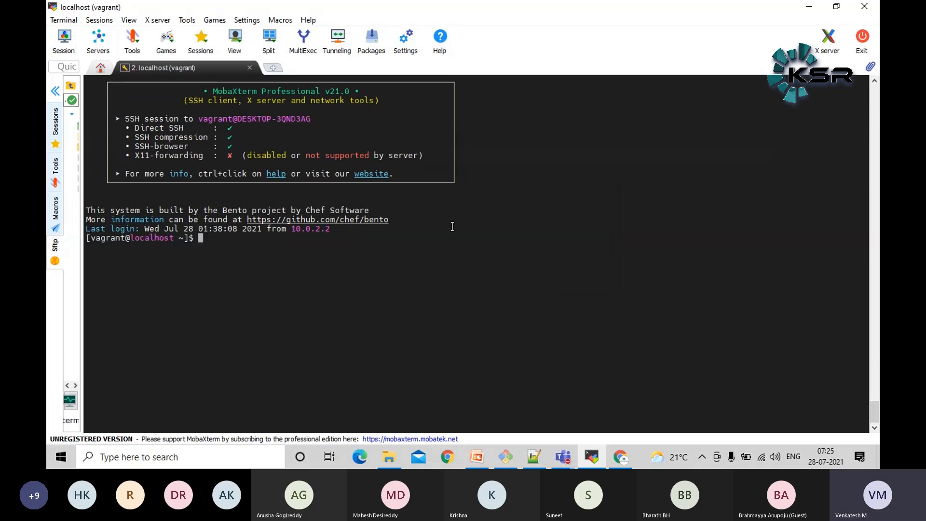
key(Return)
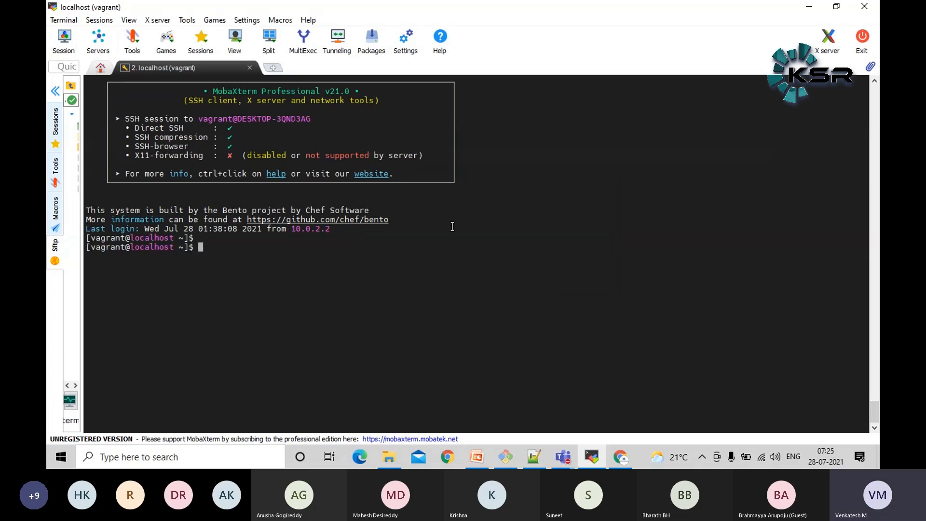
text(sudo su)
key(Return)
List the running Jenkins processes with ps -ef | grep jenkins
text(ps -ef | g)
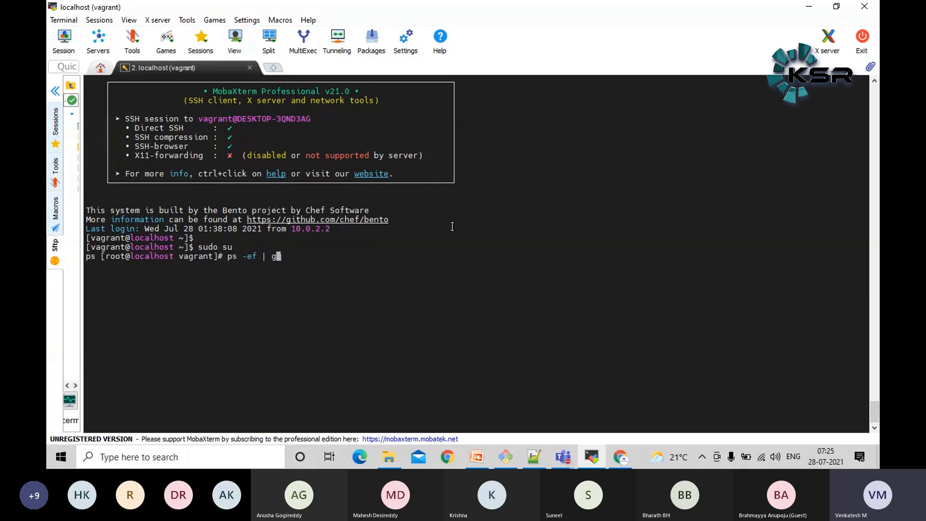
text(rep jenkins)
key(Return)
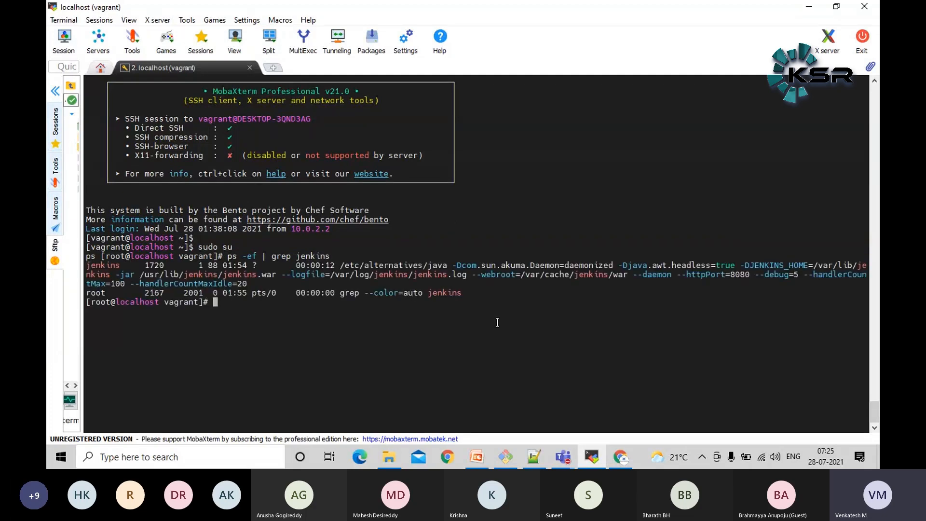
Switch to Chrome and reload the localhost:8080 page to open Jenkins
mouse_move(629, 459)
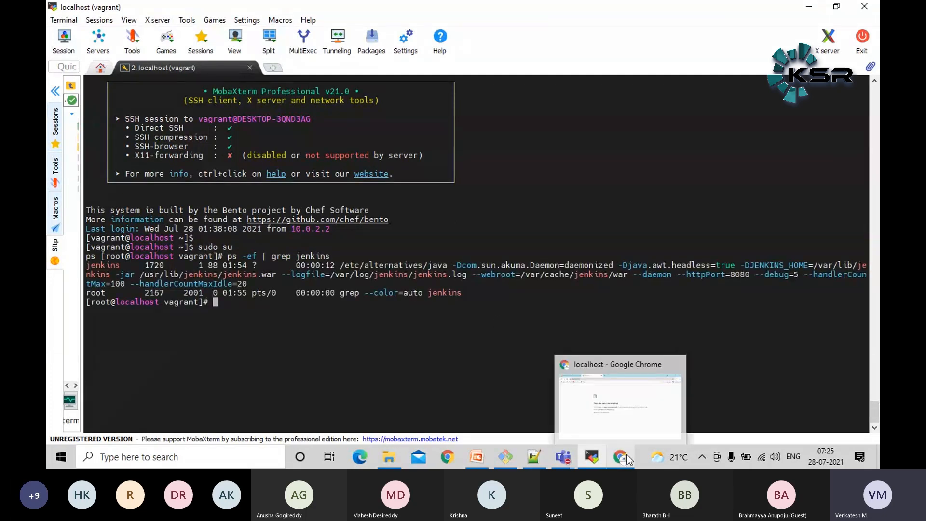
click(641, 403)
click(99, 32)
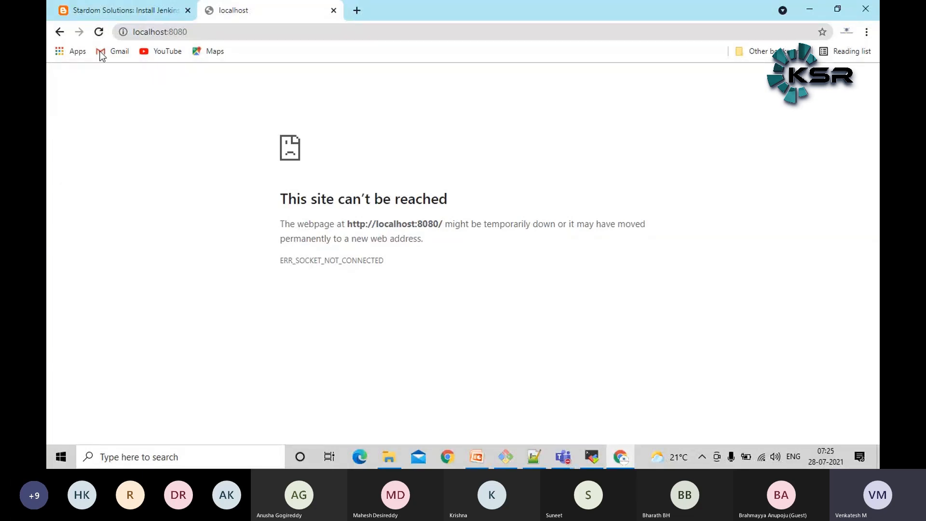
click(99, 32)
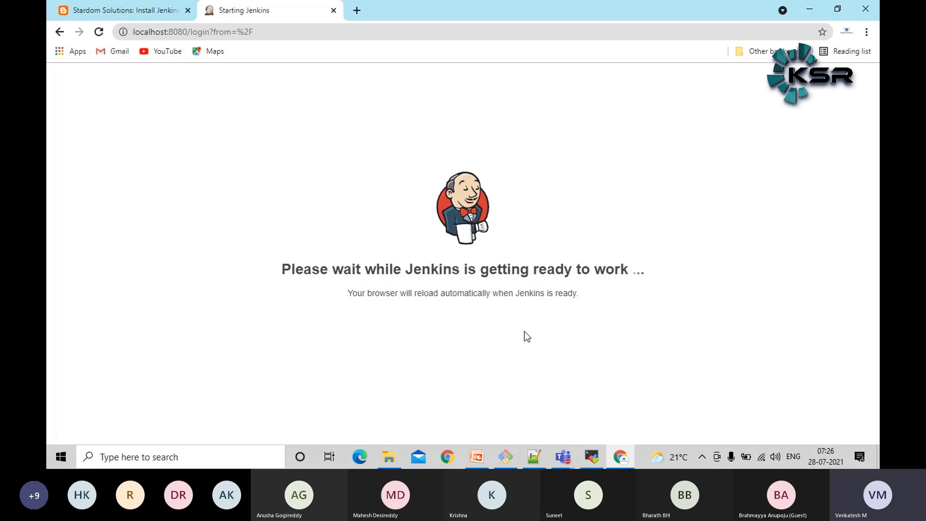
Check the Azure Devops meeting window in Microsoft Teams and return to the Jenkins page in Chrome
mouse_move(563, 456)
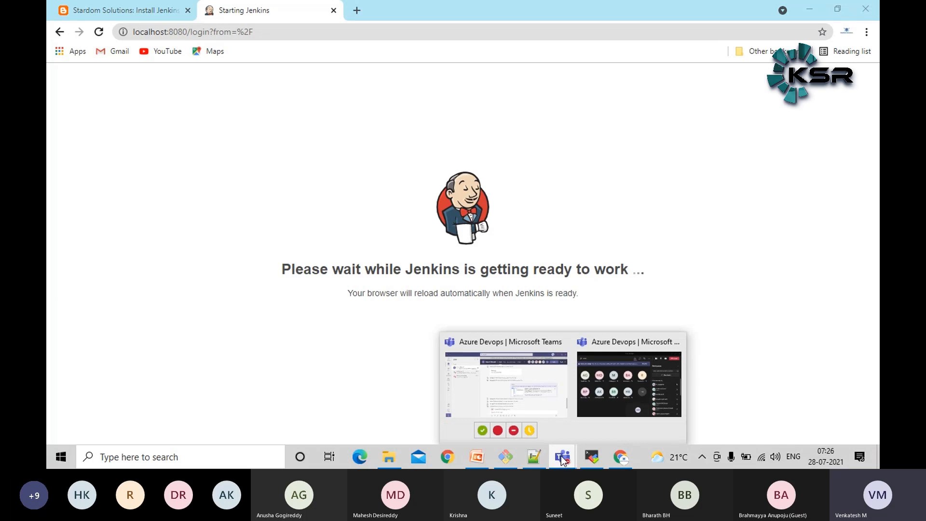
click(606, 410)
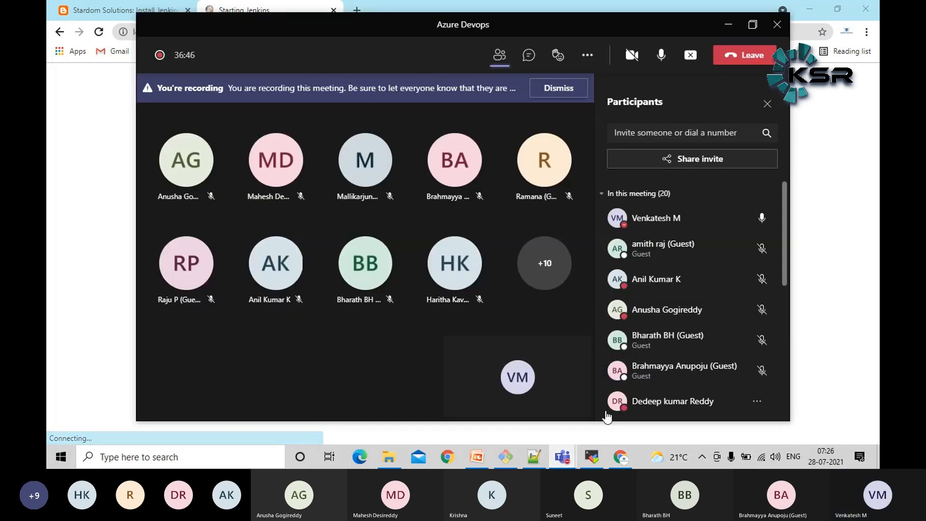
click(54, 187)
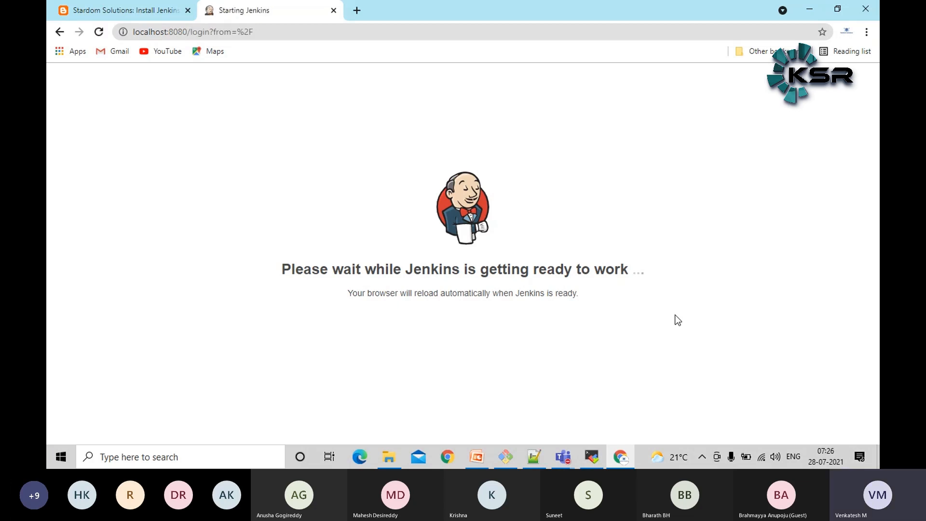
Switch to MobaXterm and follow the Jenkins log with tail -f /var/log/jenkins/jenkins.log, reusing the path from the process listing
click(592, 457)
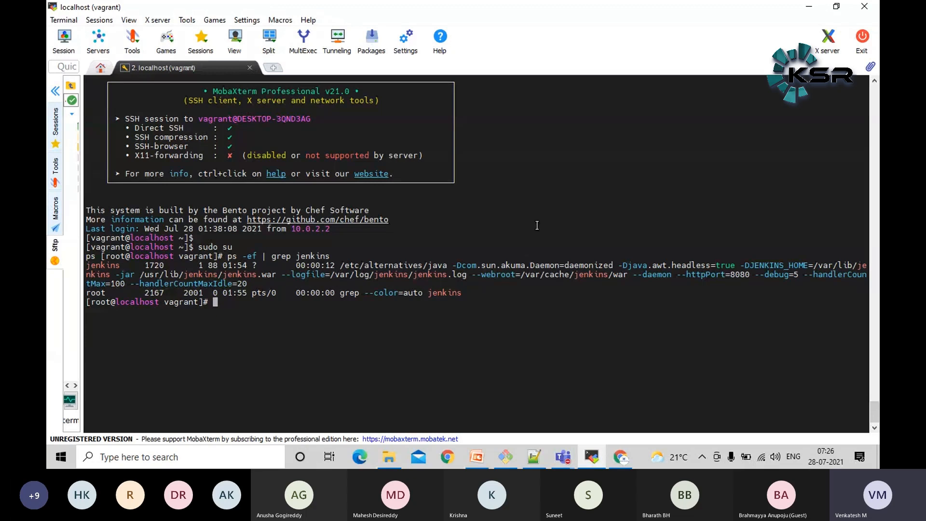
double_click(304, 274)
double_click(396, 275)
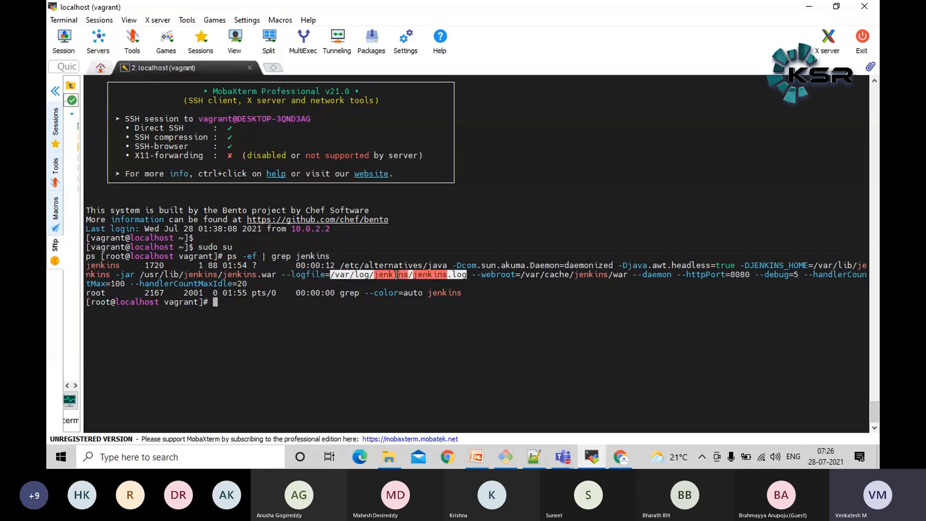
key(ctrl+c)
text(tail -f)
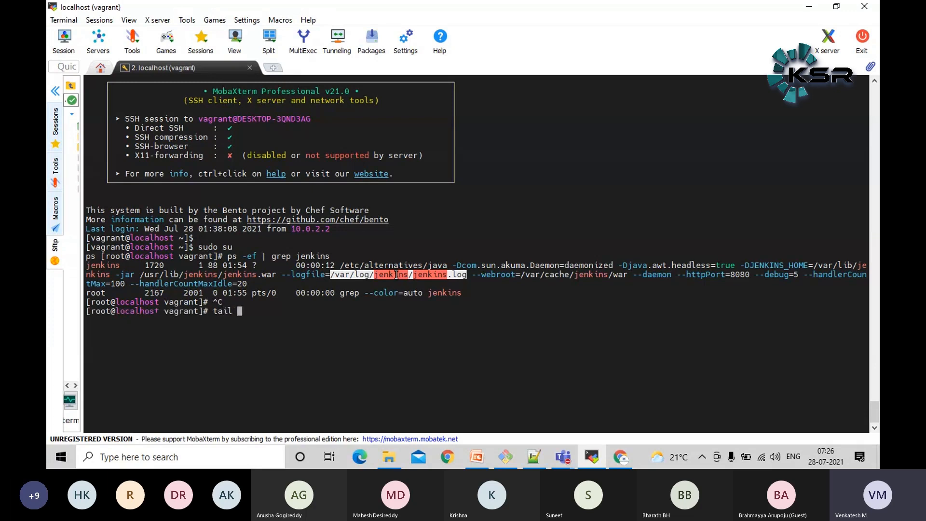
right_click(396, 275)
key(Return)
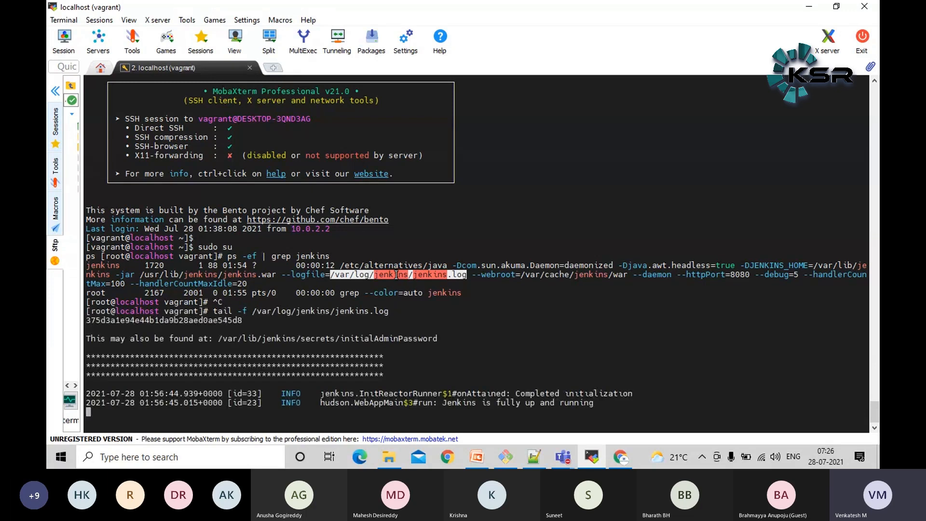
click(531, 371)
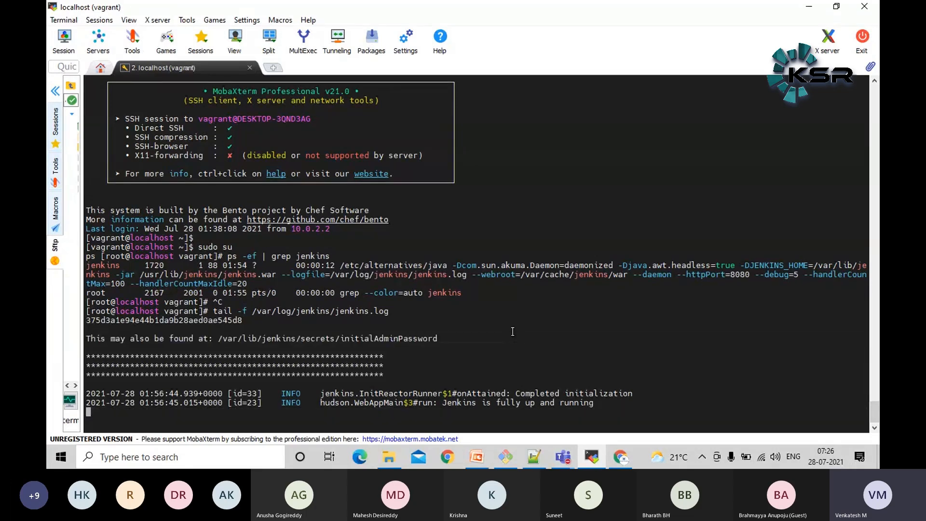
Return to Chrome and copy the path /var/lib/jenkins/secrets/initialAdminPassword from the Unlock Jenkins page
key(alt+Tab)
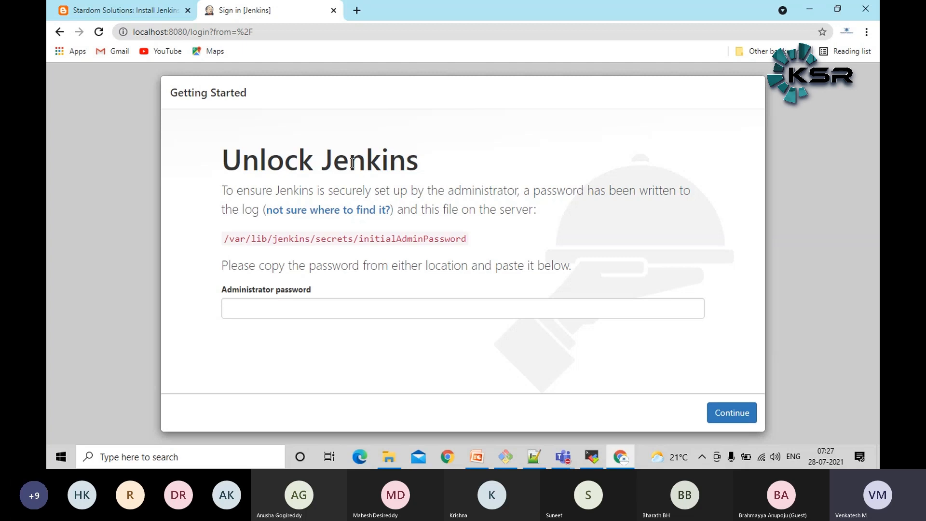
triple_click(394, 239)
right_click(394, 238)
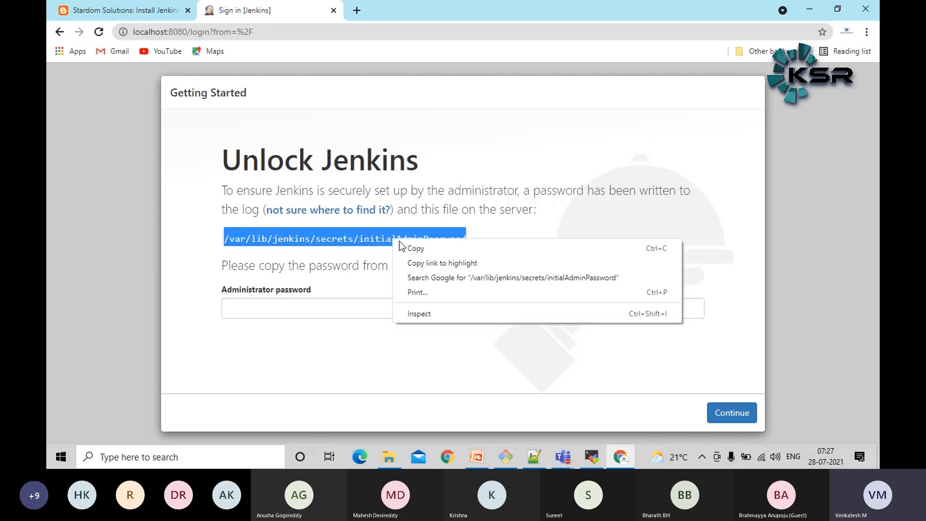
click(421, 250)
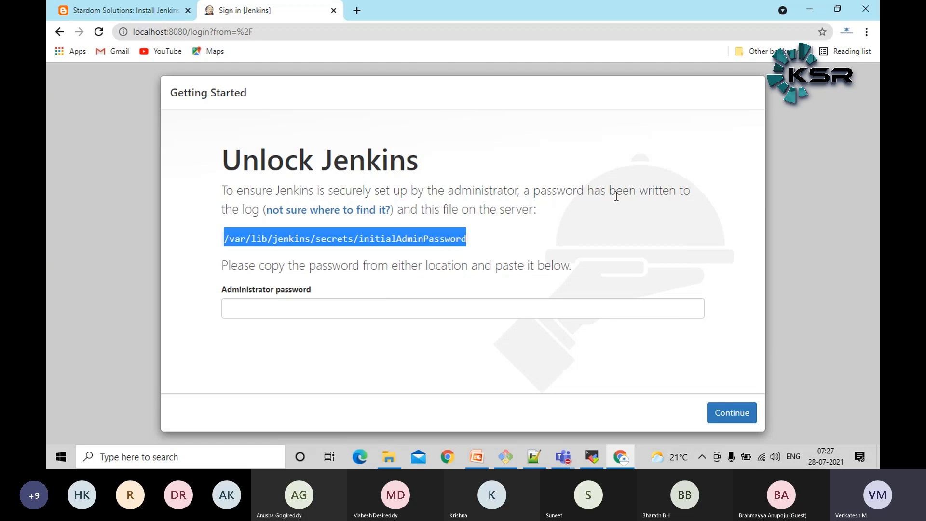
right_click(398, 236)
click(420, 242)
In MobaXterm, stop following the log, print /var/lib/jenkins/secrets/initialAdminPassword with cat, and copy the administrator password
click(592, 457)
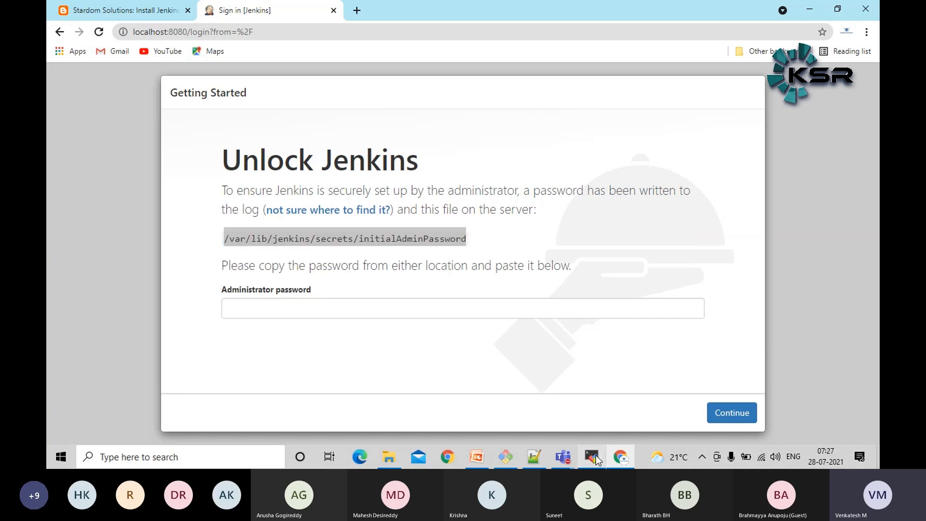
key(ctrl+c)
text(cat)
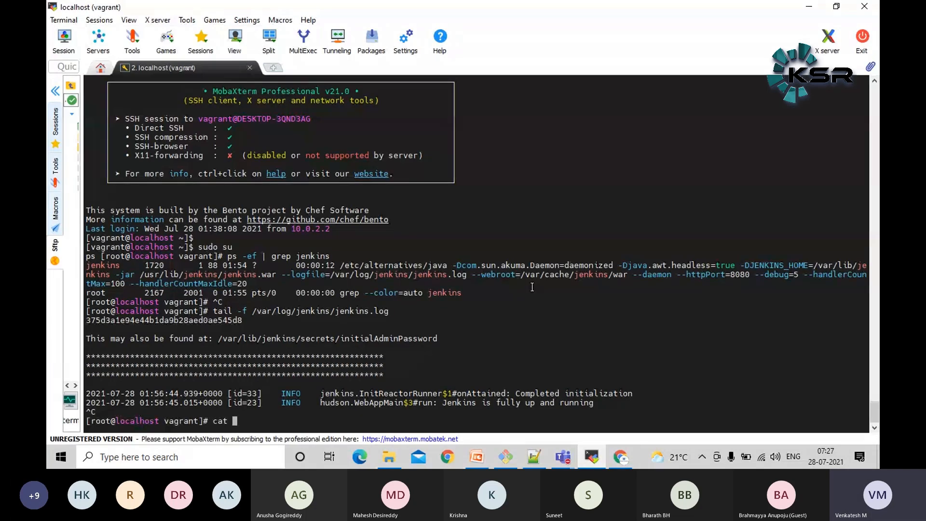
middle_click(532, 287)
key(Return)
key(Return)
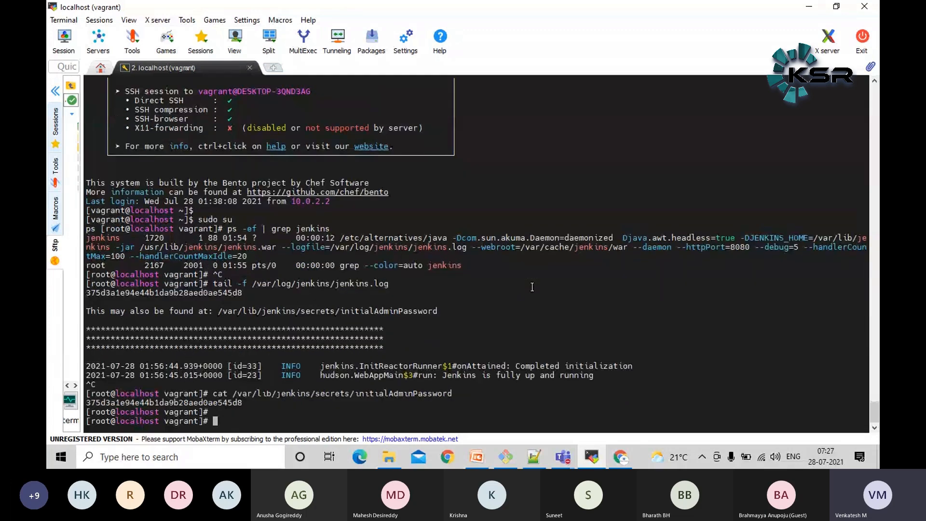
double_click(203, 402)
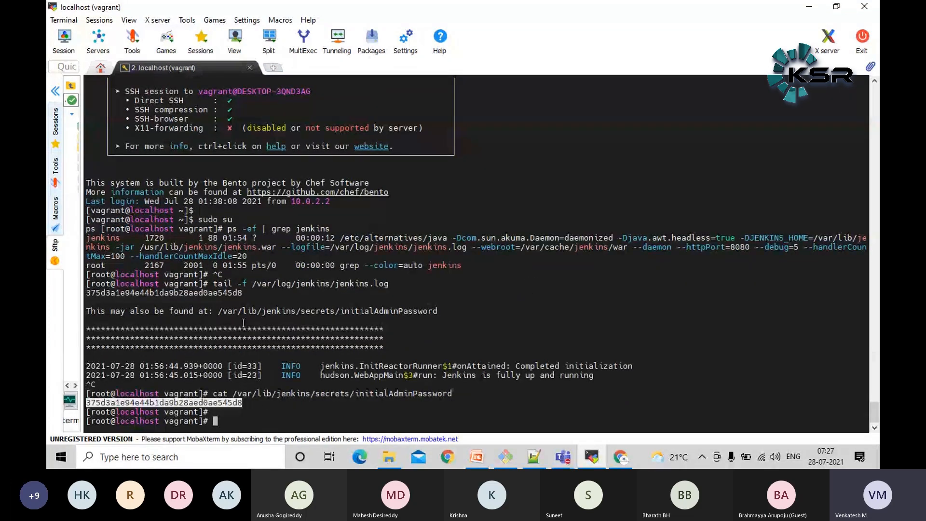
Back in Chrome, paste the administrator password on the Unlock Jenkins page and continue to the setup wizard
key(alt+Tab)
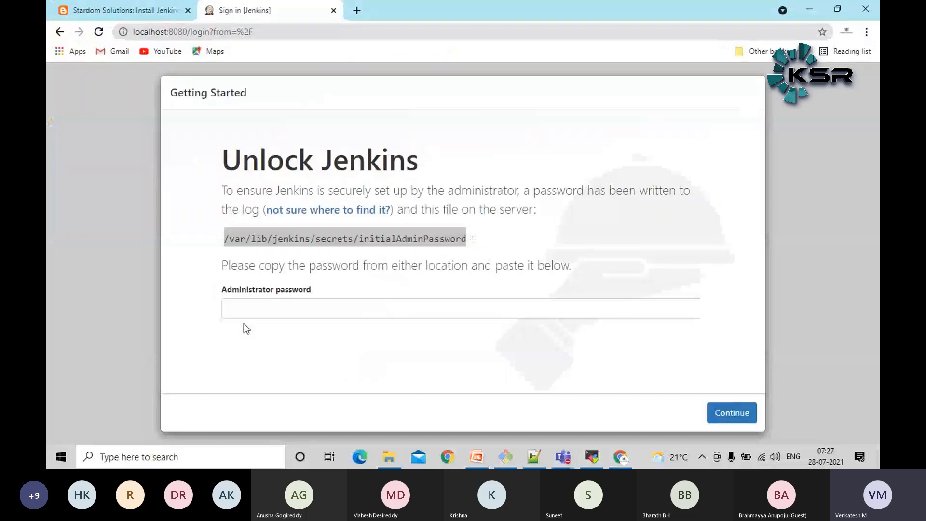
click(322, 308)
key(ctrl+v)
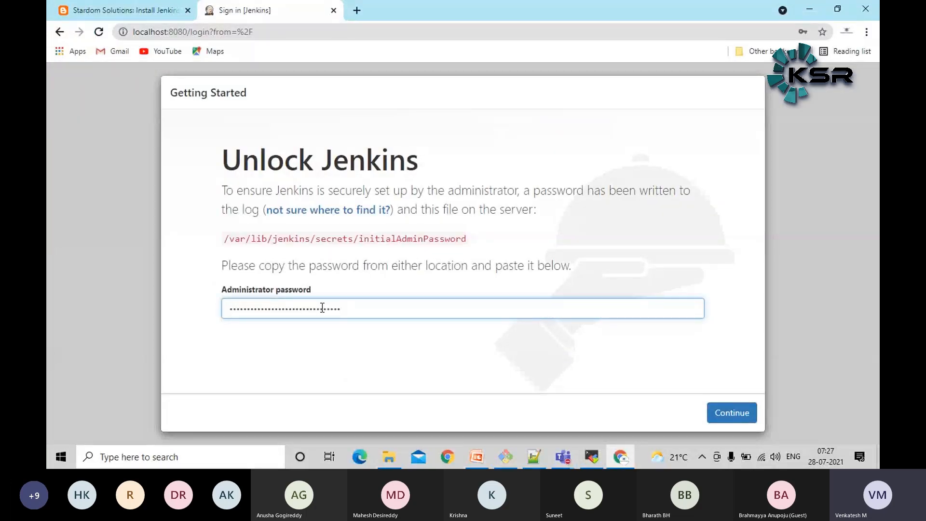
click(739, 412)
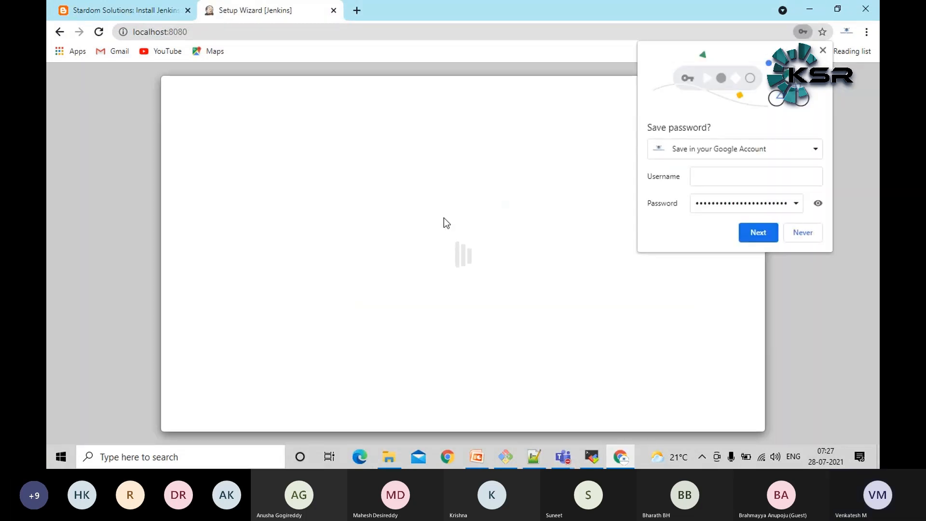
Refuse to save the password in the browser and start installing the suggested Jenkins plugins
click(801, 233)
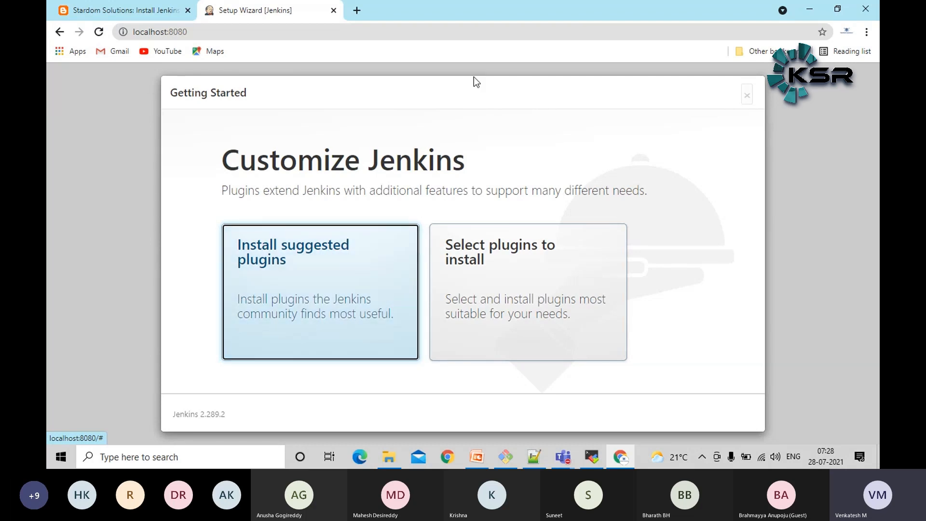
click(365, 228)
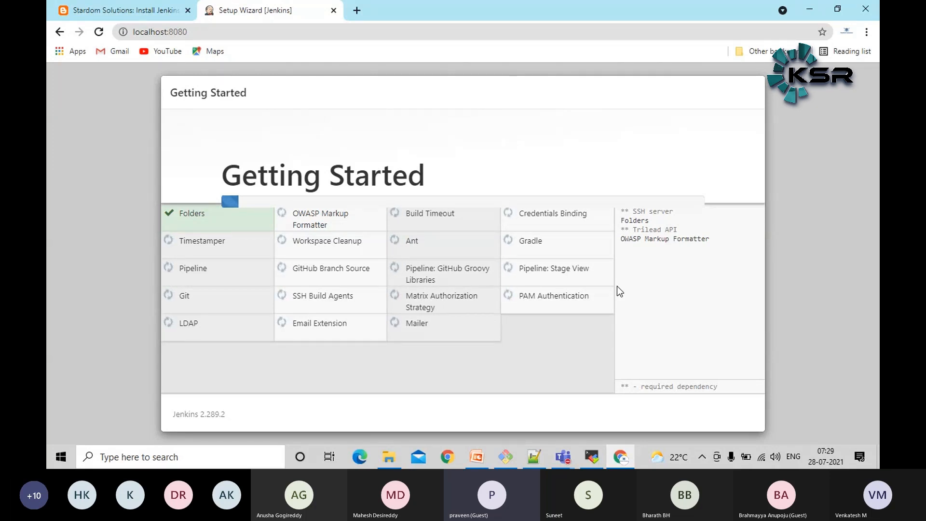
Look through the participants list of the Azure Devops meeting in Microsoft Teams and return to the Jenkins setup wizard
mouse_move(563, 456)
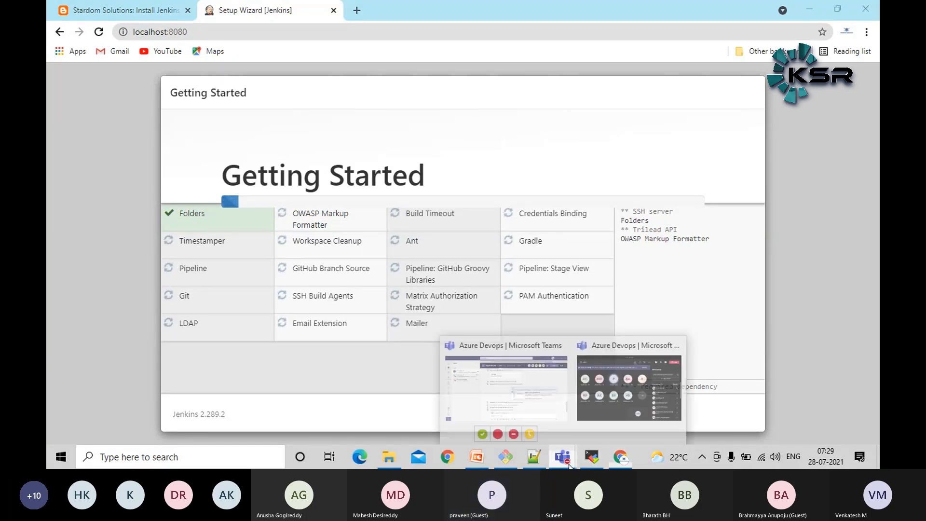
click(607, 413)
scroll(678, 218, down, 10)
scroll(678, 217, down, 5)
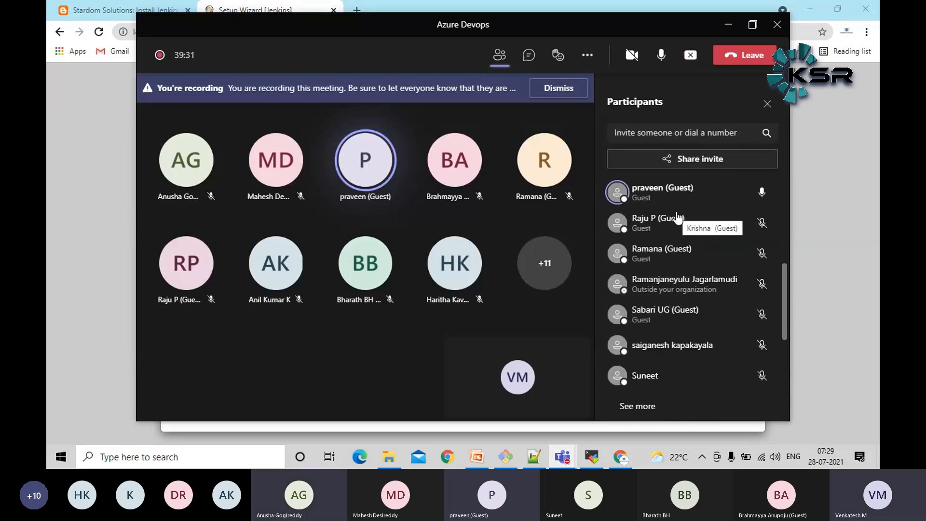
scroll(677, 219, down, 5)
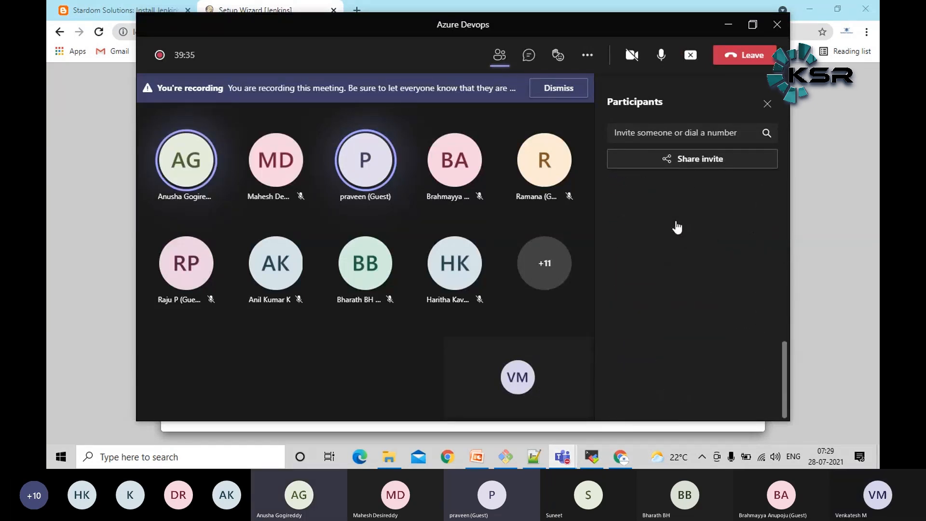
scroll(677, 226, up, 3)
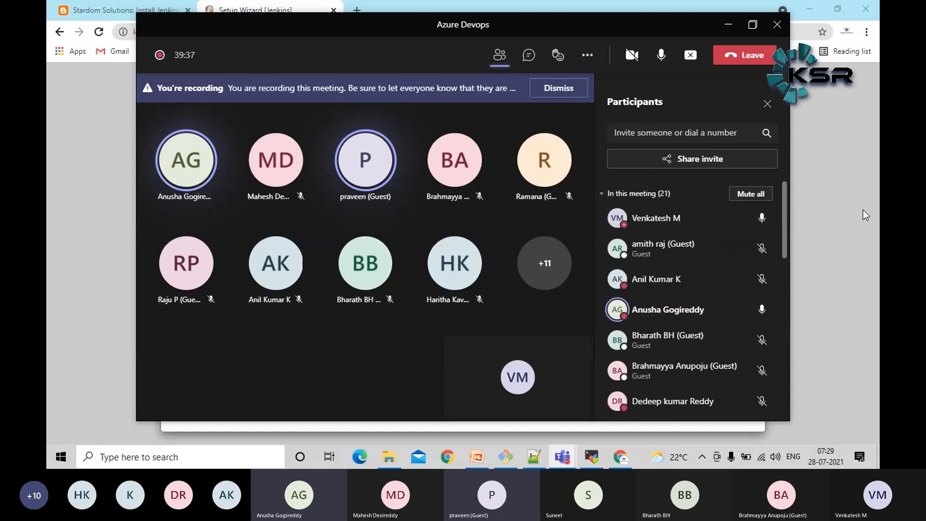
click(864, 211)
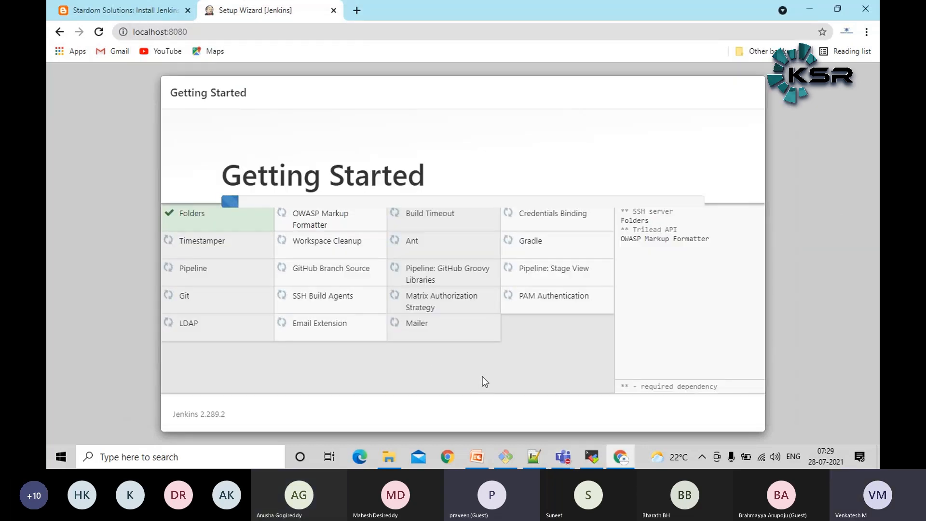
click(595, 455)
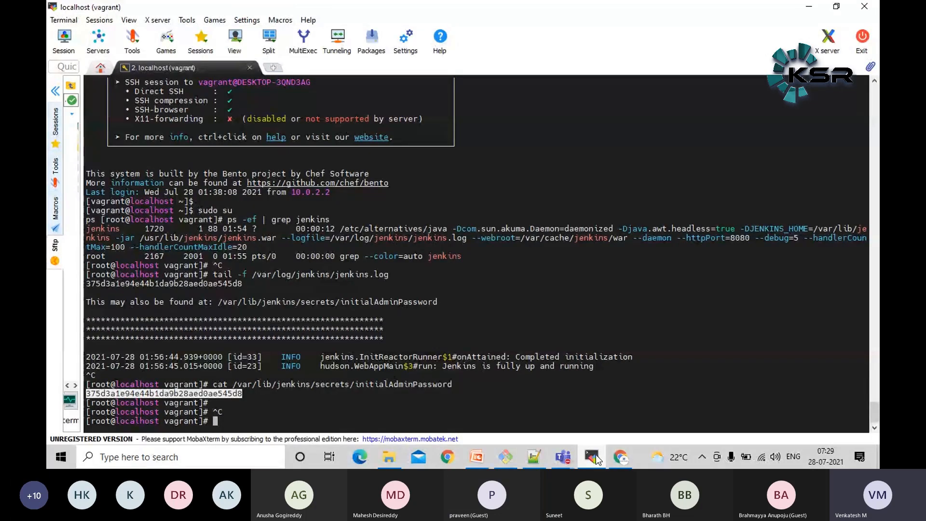
click(595, 455)
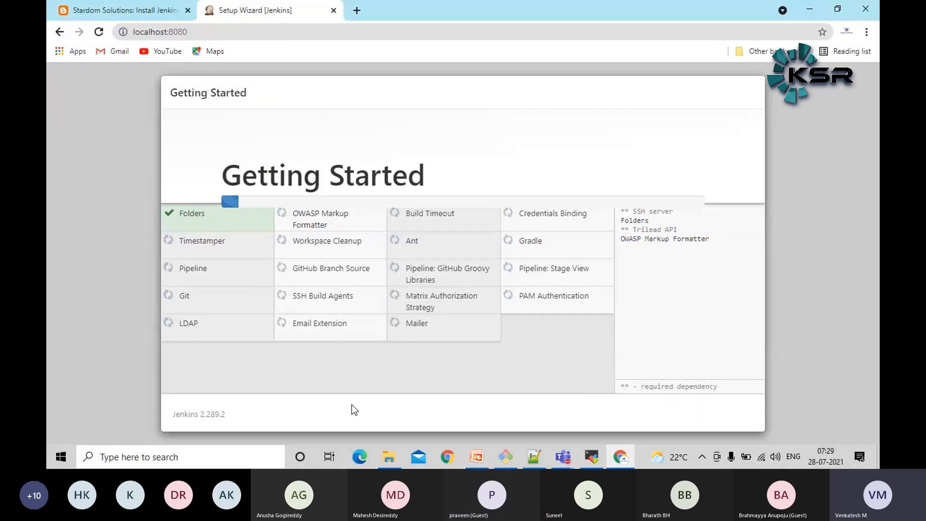
click(181, 457)
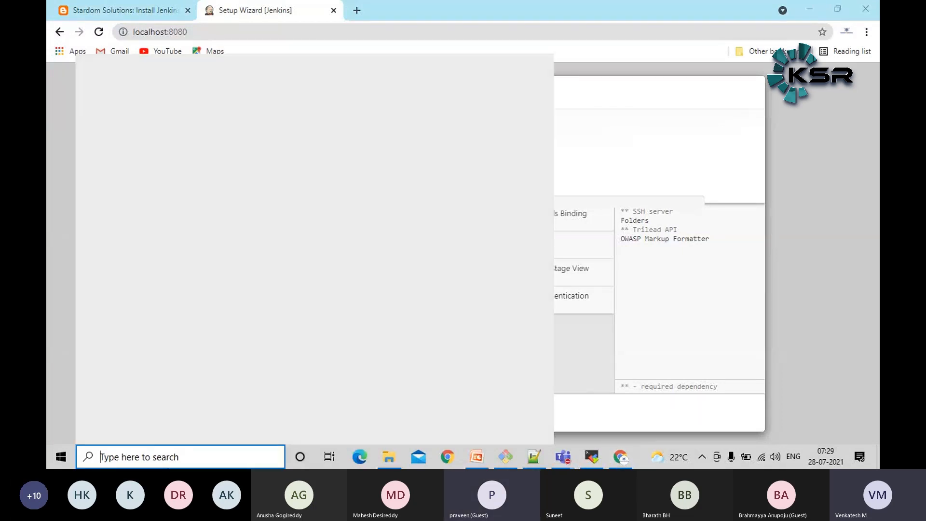
text(virtu)
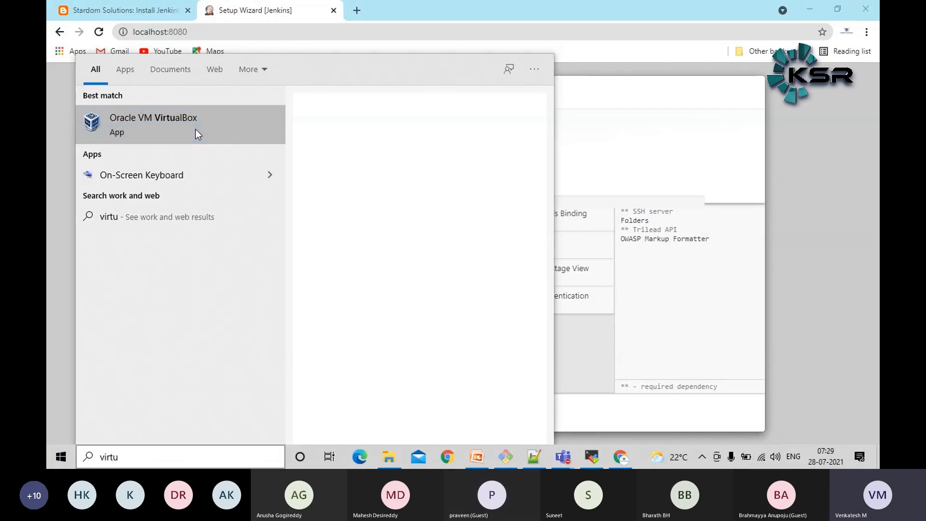
click(672, 155)
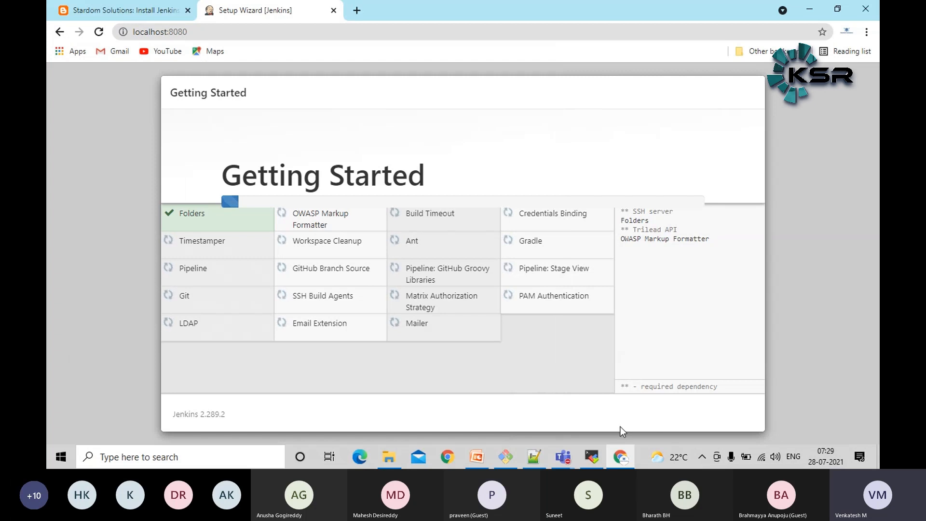
Search Windows for "virt" and switch to Oracle VM VirtualBox Manager
click(203, 464)
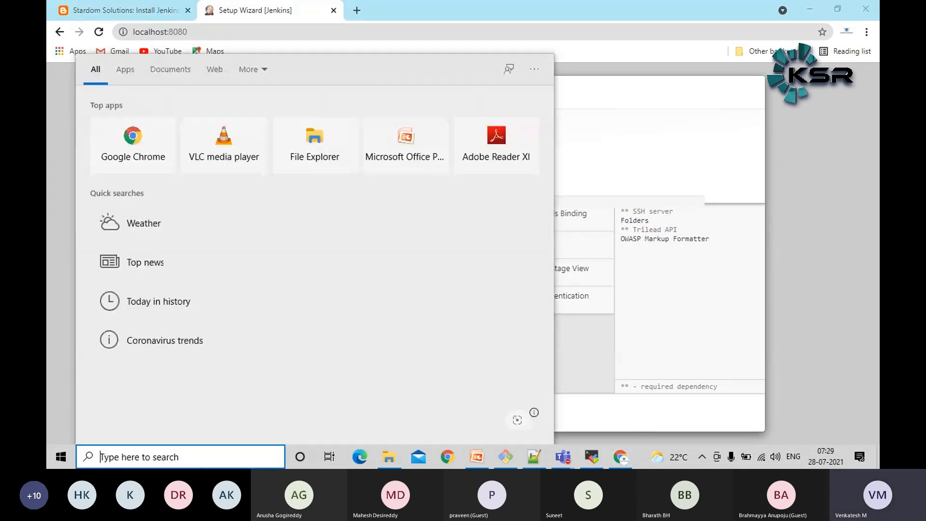
text(v)
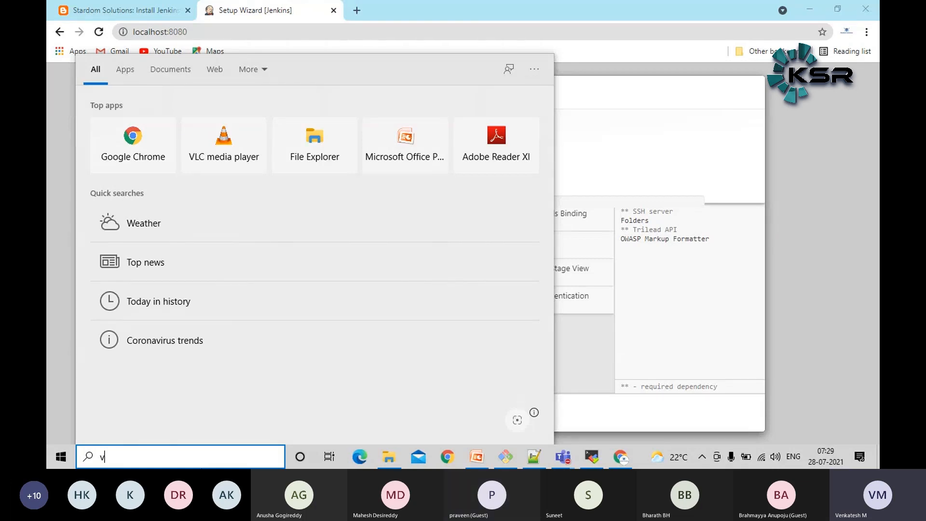
text(irt)
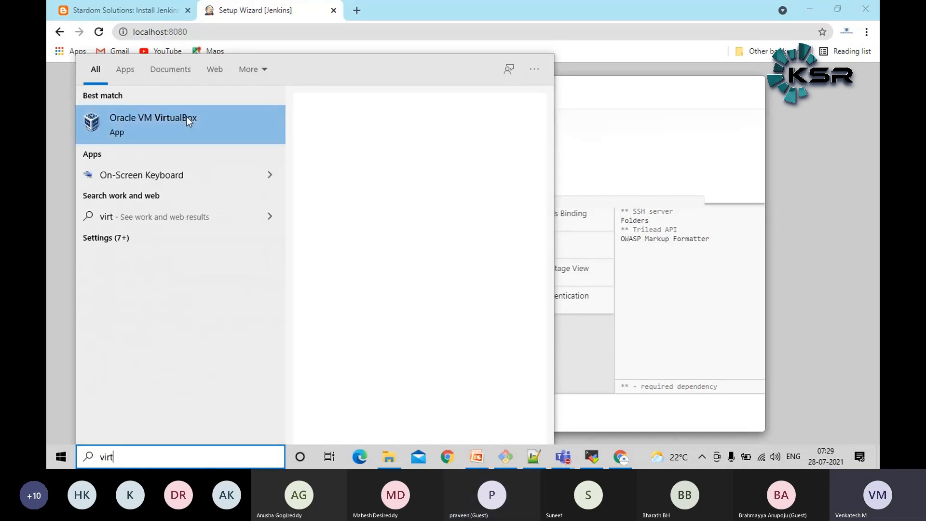
click(162, 118)
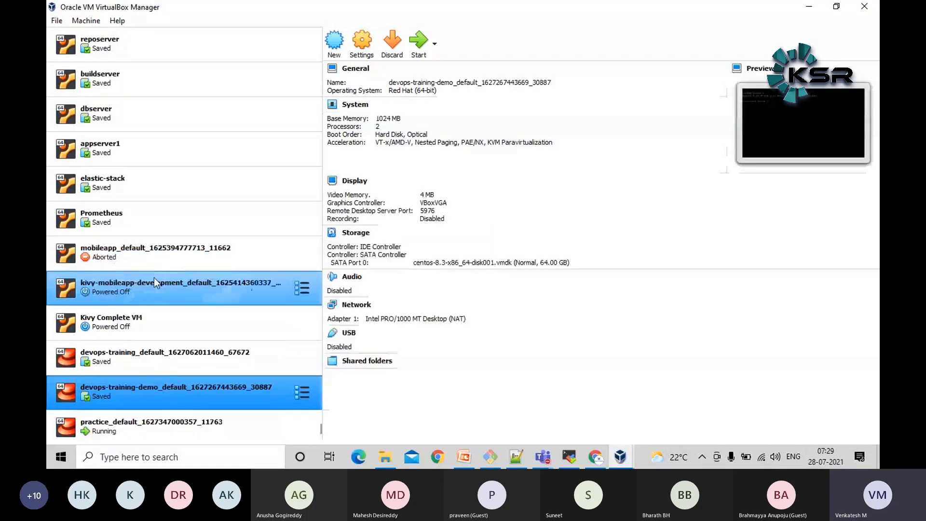
Browse the virtual machine list up to the DevOps-Lab group and inspect the details of jenkins.devops and k8smaster
scroll(137, 274, up, 6)
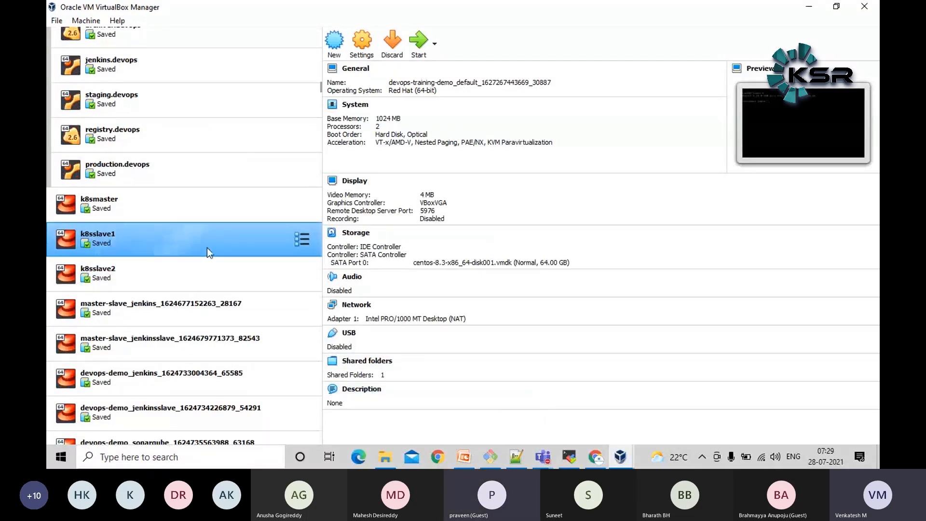
scroll(207, 251, up, 2)
scroll(102, 326, down, 3)
scroll(142, 329, up, 3)
click(212, 134)
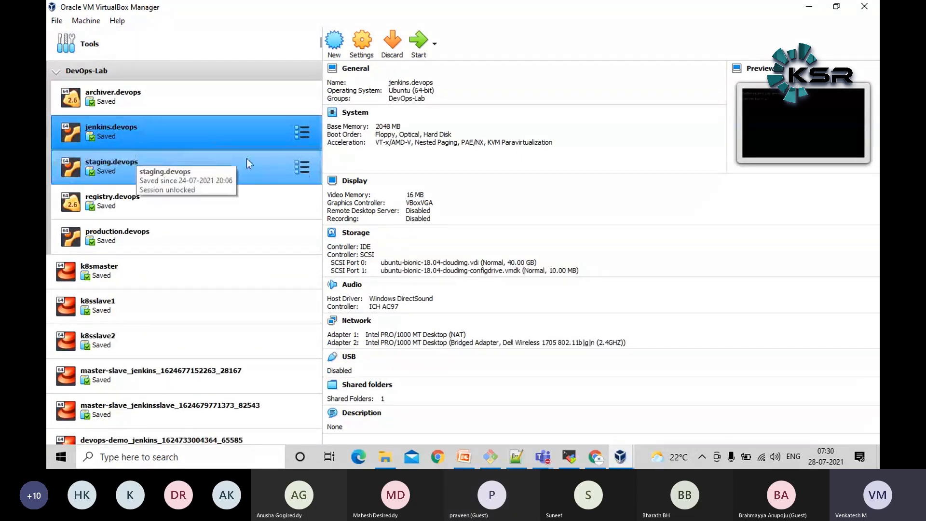
click(400, 235)
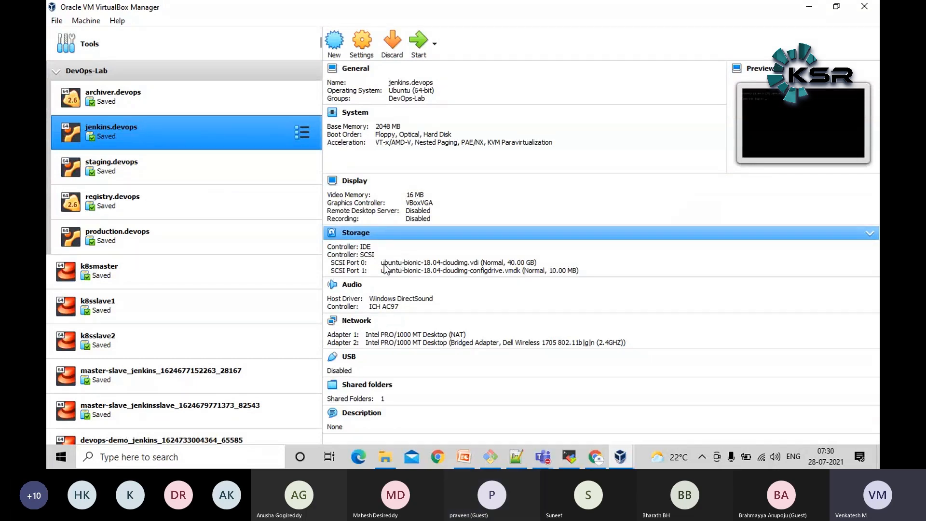
click(188, 274)
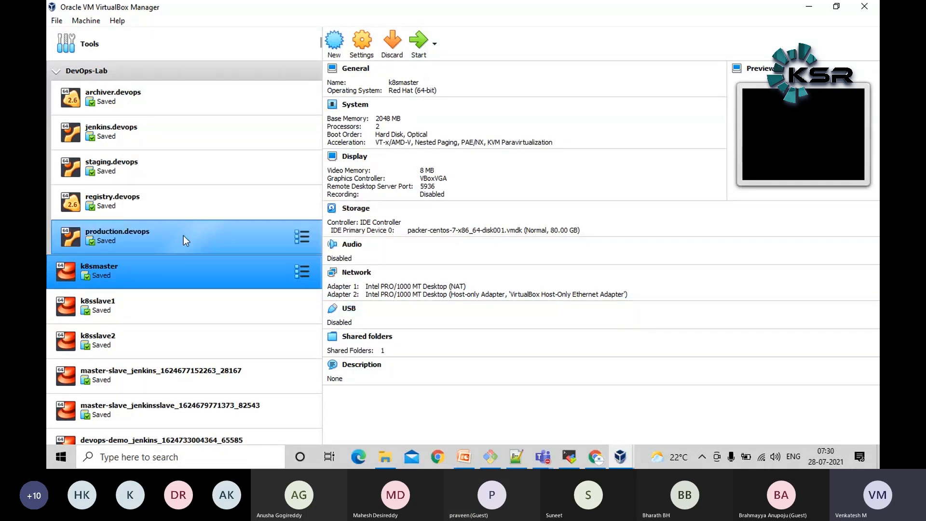
Inspect the devops-training-demo machine near the end of the list, and return to the Jenkins setup wizard in Chrome
scroll(183, 235, down, 3)
scroll(184, 167, down, 5)
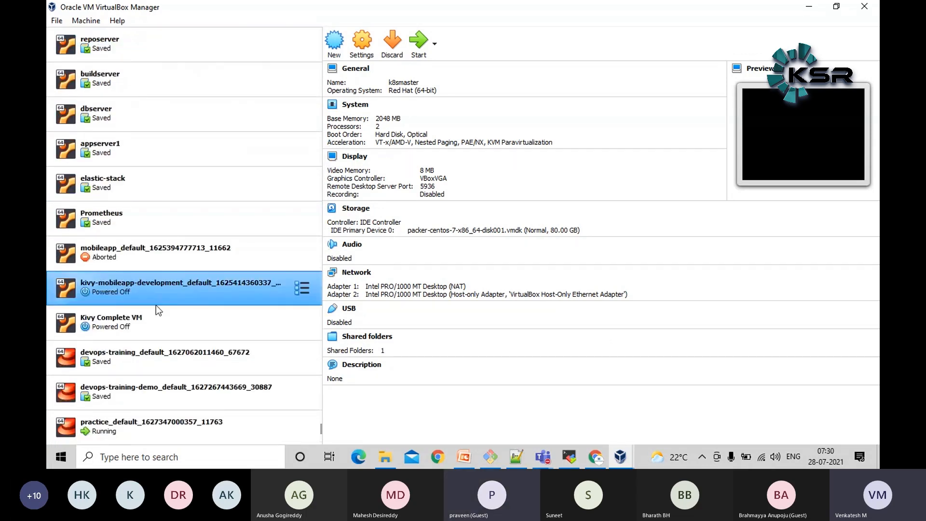
click(184, 424)
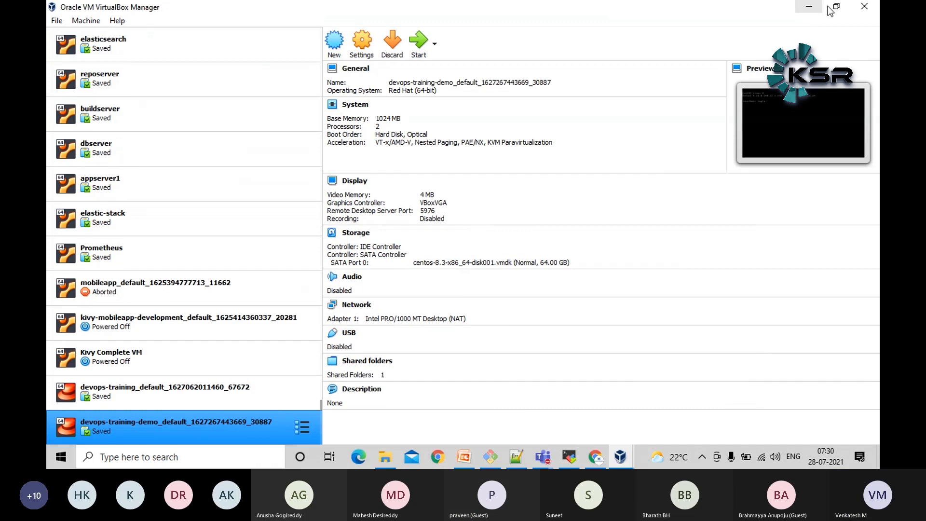
click(809, 9)
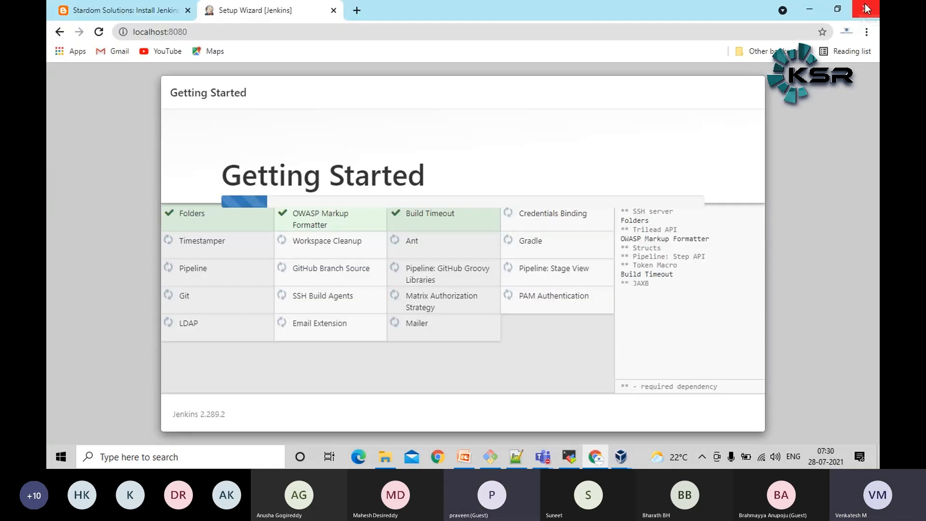
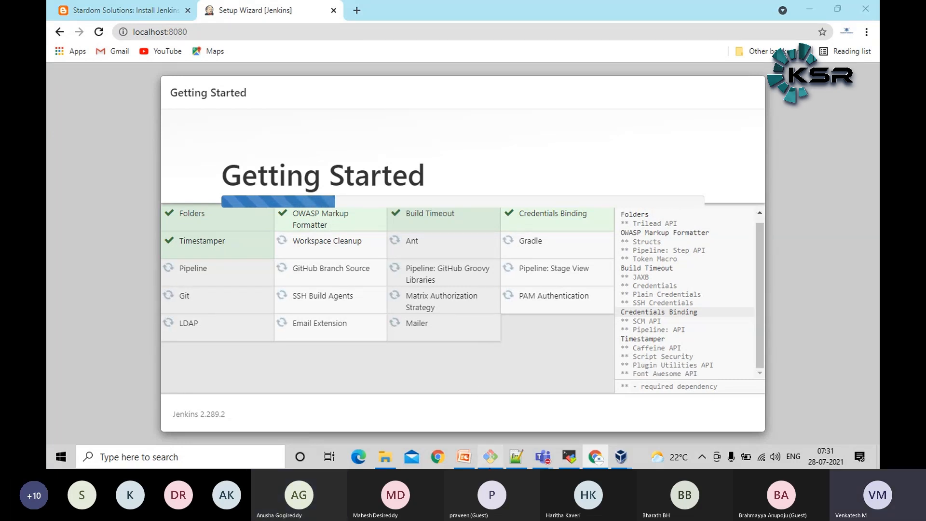
Switch to the Git Bash terminal and clear its screen
click(490, 457)
text(clear)
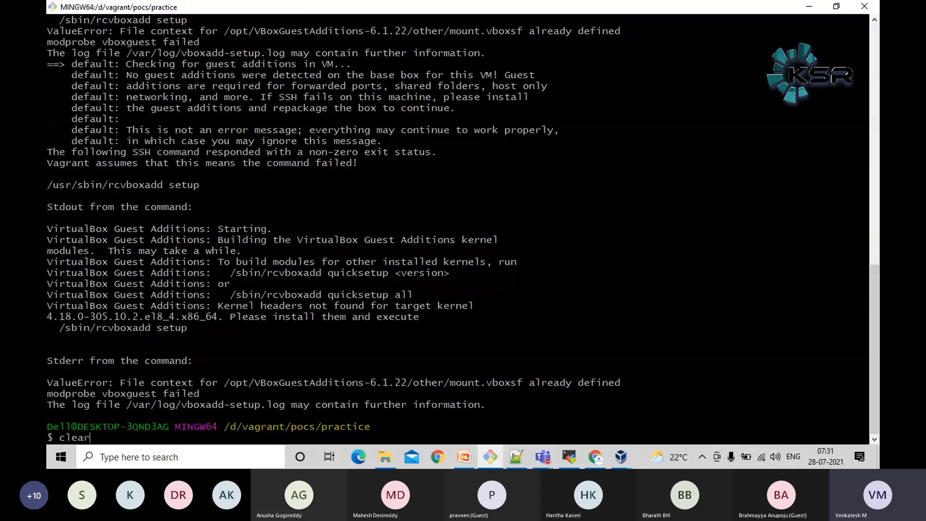
key(Return)
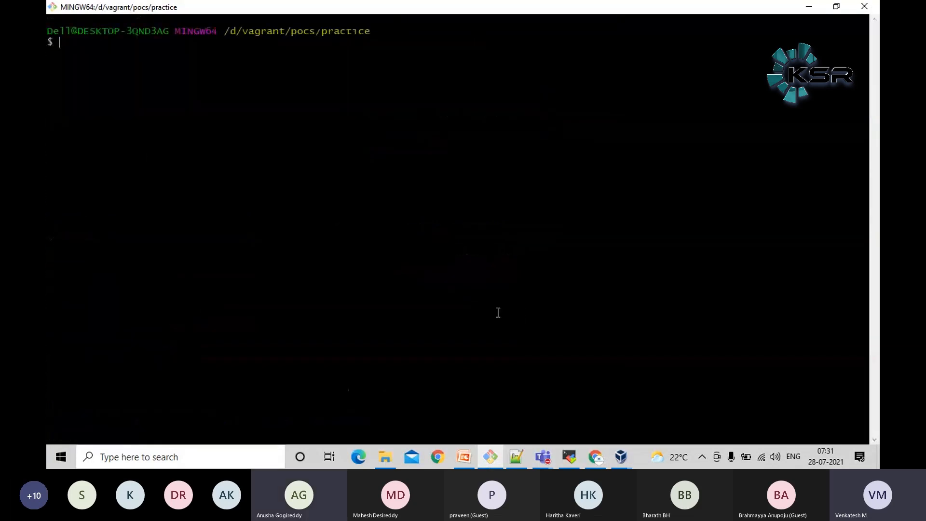
Review the MobaXterm SSH session, check the plugin installation progress in the Jenkins setup wizard, and return to MobaXterm
click(573, 459)
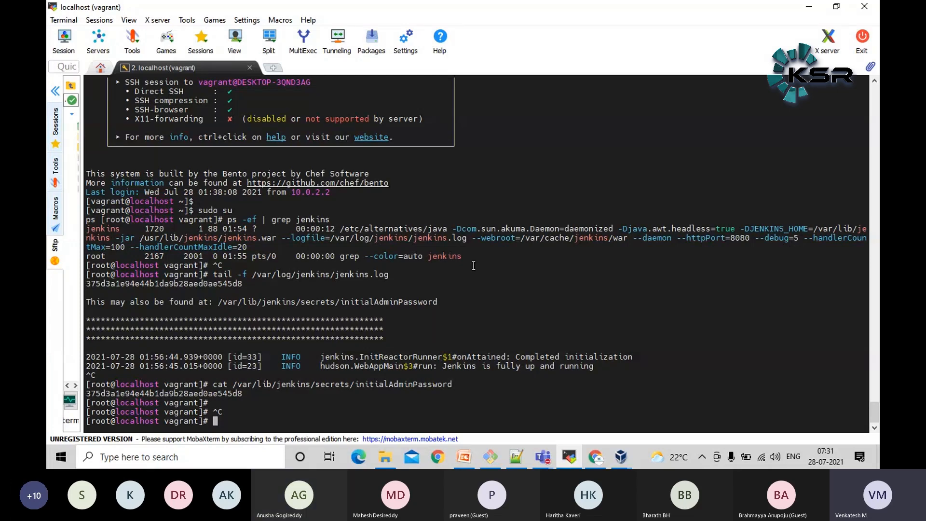
click(604, 456)
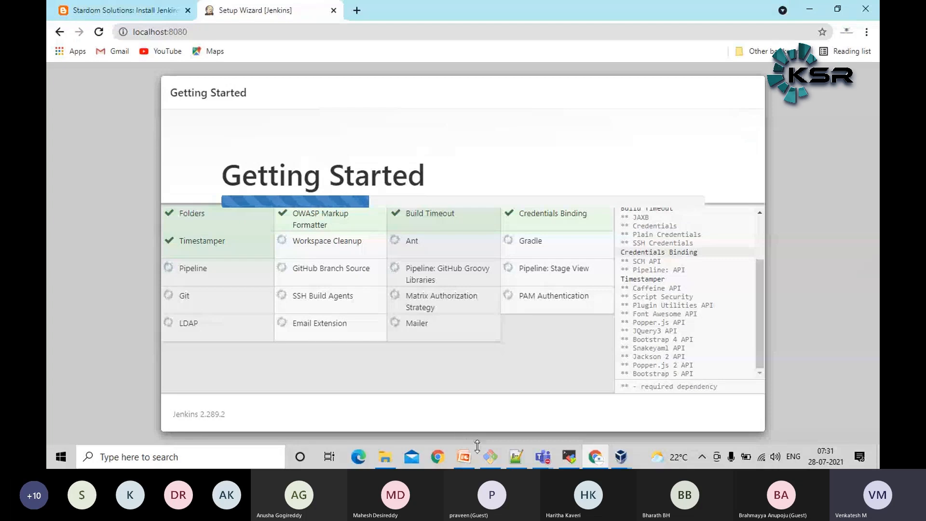
mouse_move(621, 460)
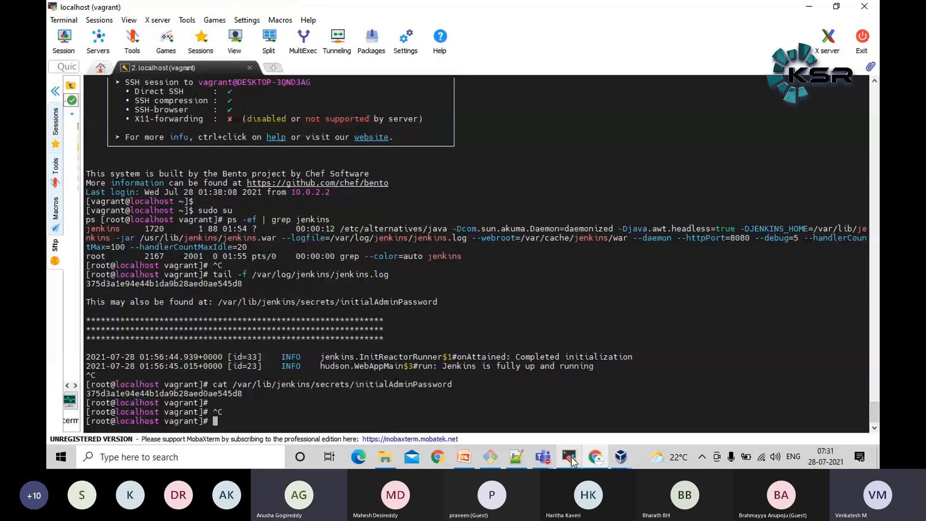
click(570, 457)
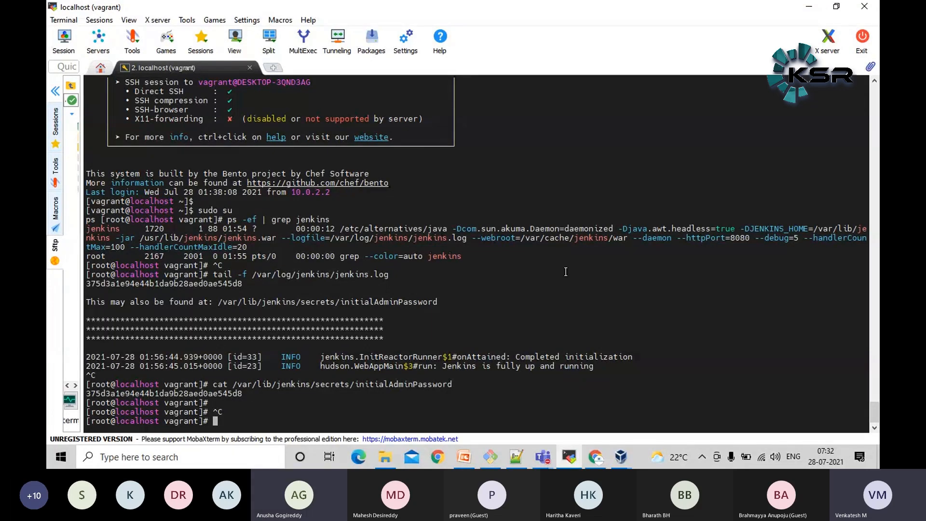
Switch to Oracle VM VirtualBox Manager and browse the machine list up to the DevOps-Lab group
click(621, 457)
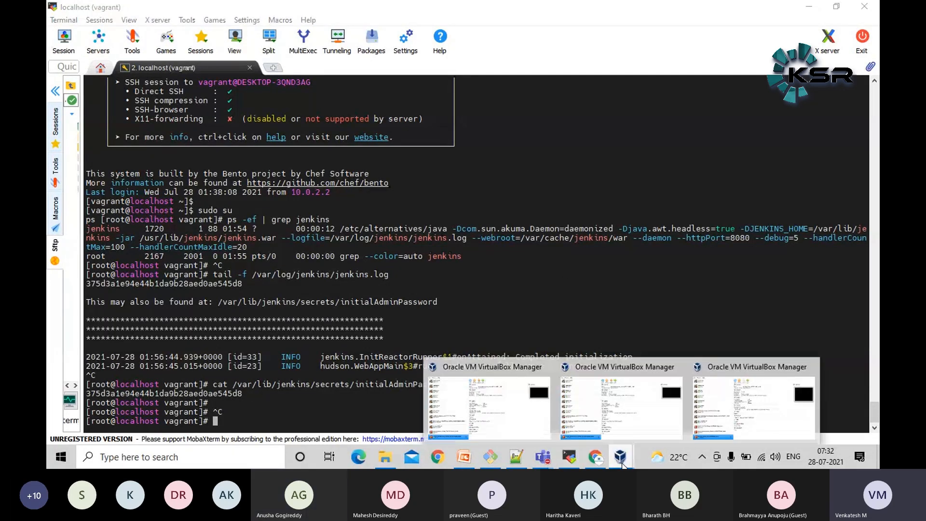
click(524, 414)
scroll(193, 282, up, 5)
scroll(194, 270, up, 3)
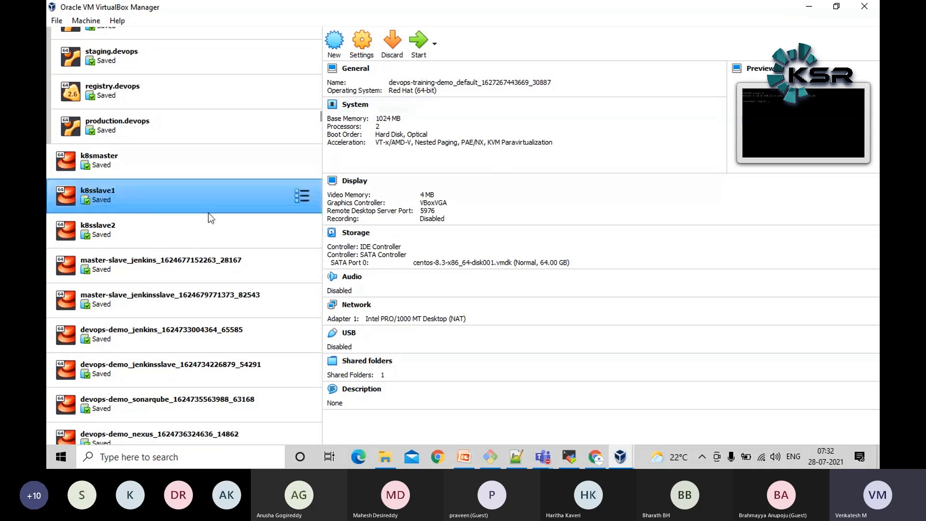
scroll(209, 212, up, 3)
Try setting up a new virtual machine named testvm with type Linux, browse the available versions, and cancel the creation
click(57, 21)
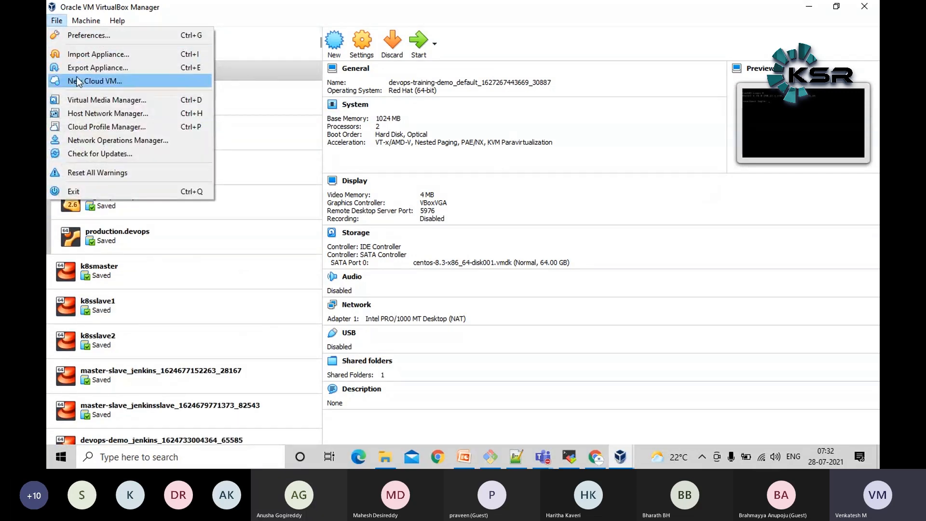
mouse_move(84, 19)
click(96, 35)
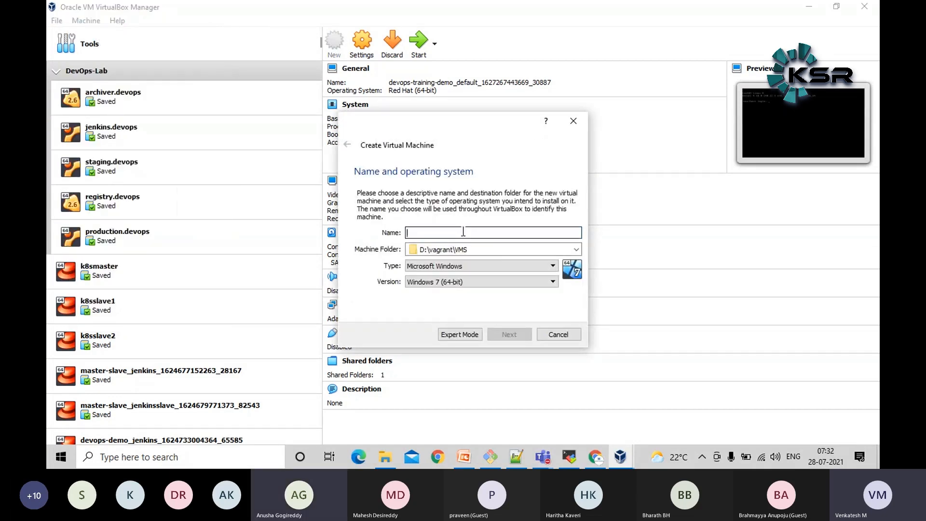
text(testvm)
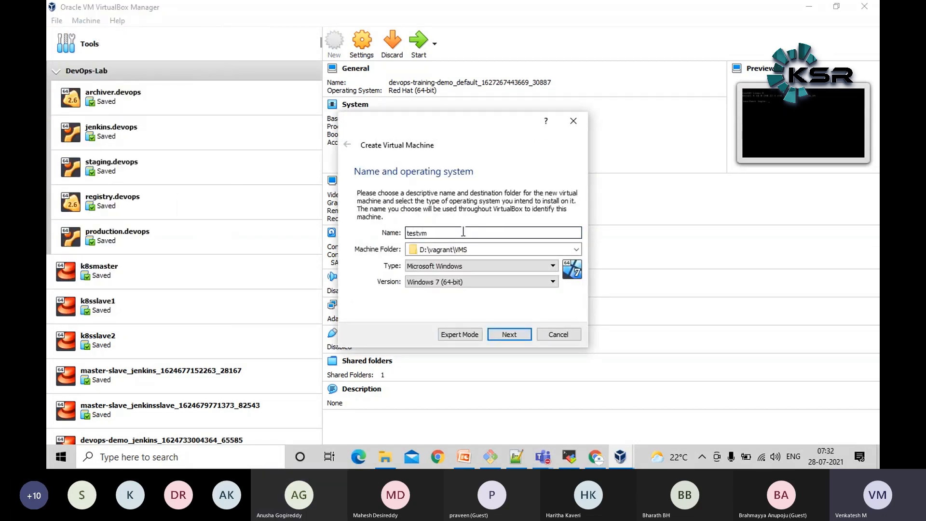
click(472, 266)
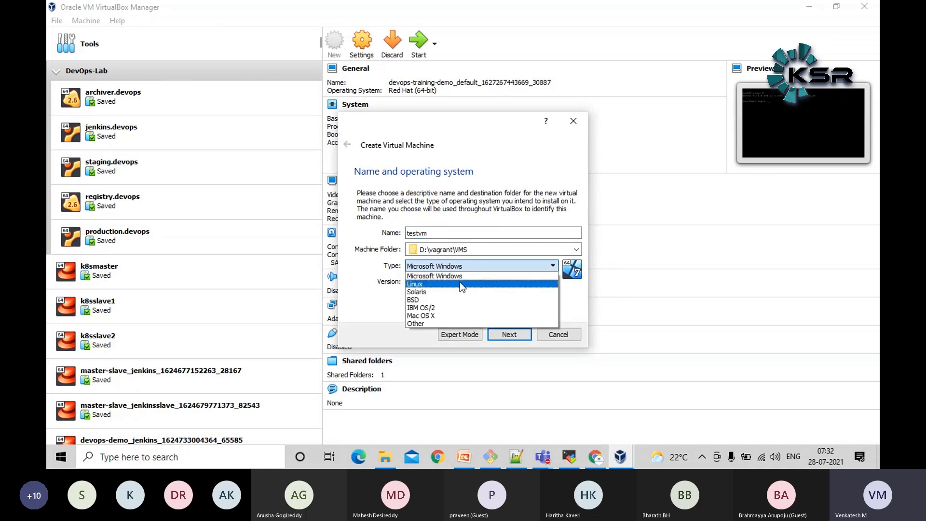
click(459, 283)
click(462, 285)
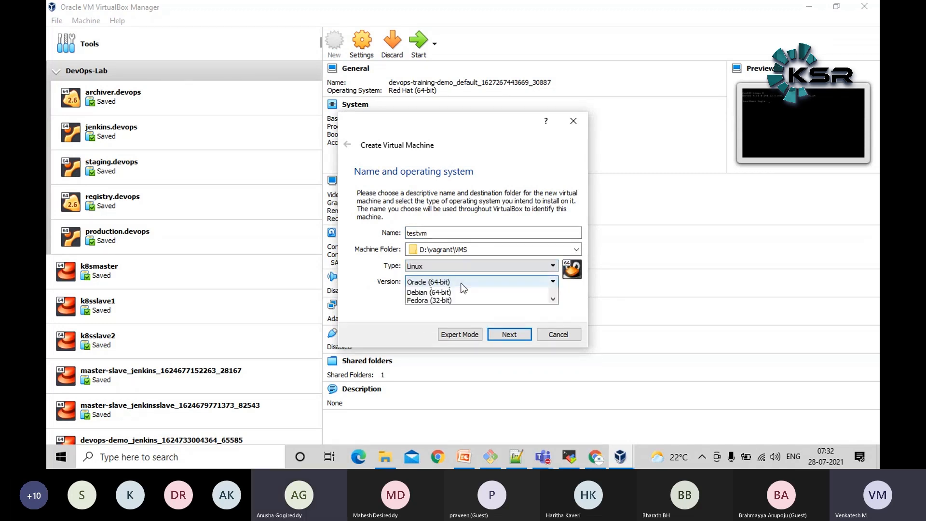
scroll(461, 338, up, 3)
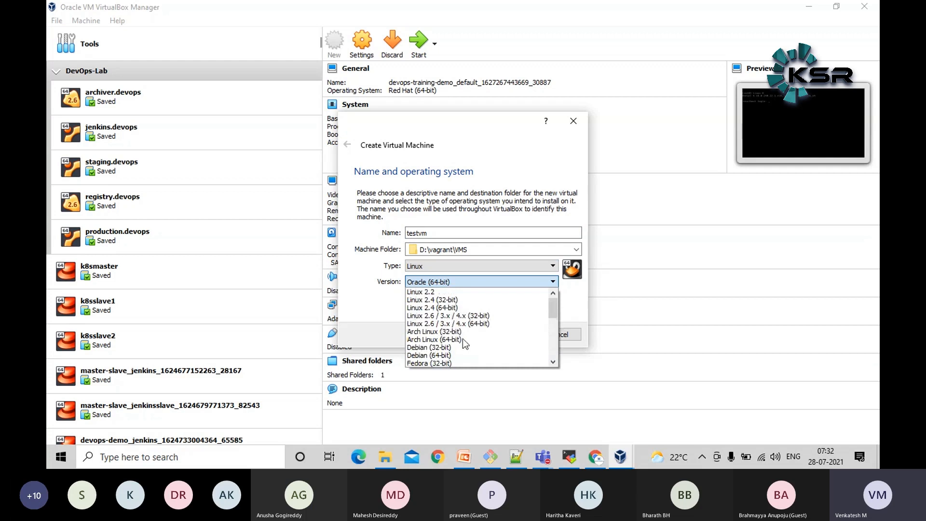
scroll(462, 338, down, 6)
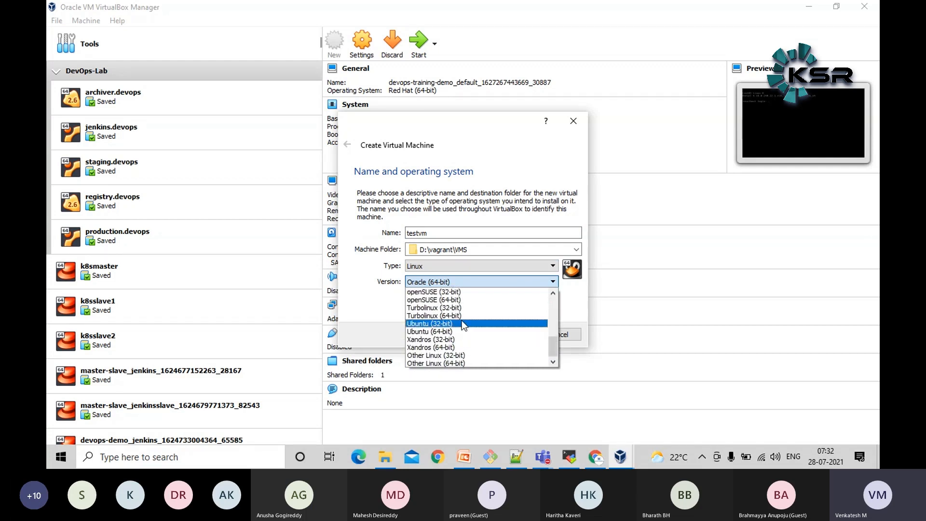
click(362, 311)
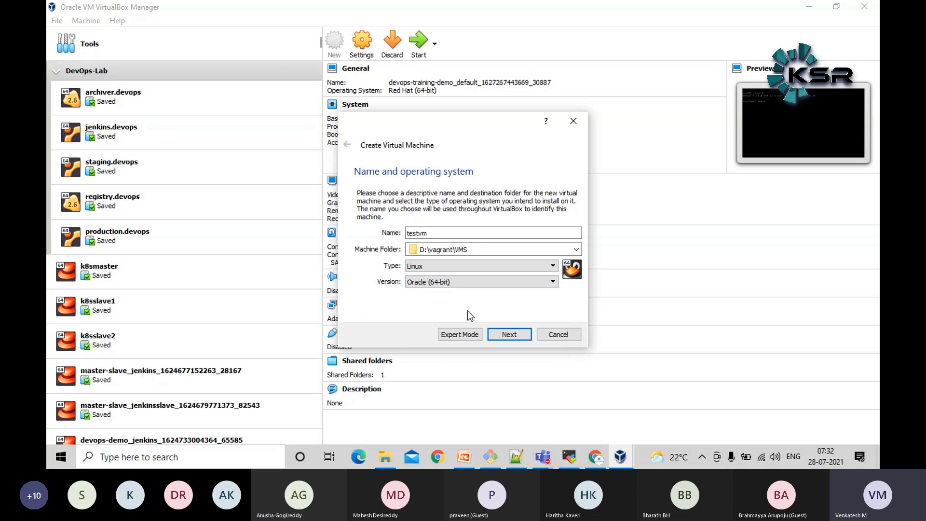
click(555, 336)
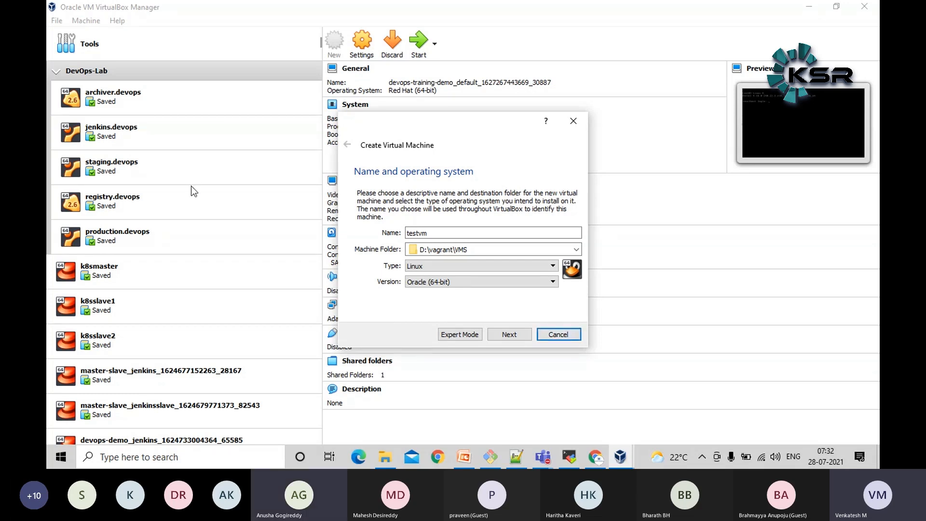
click(570, 336)
Inspect the details of jenkins.devops and of the running practice_default machine at the end of the list
click(271, 177)
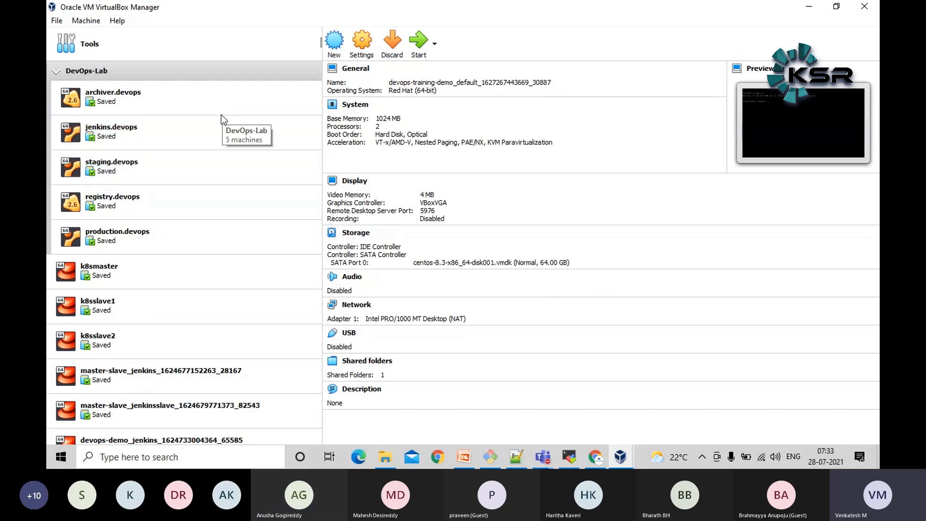
click(227, 133)
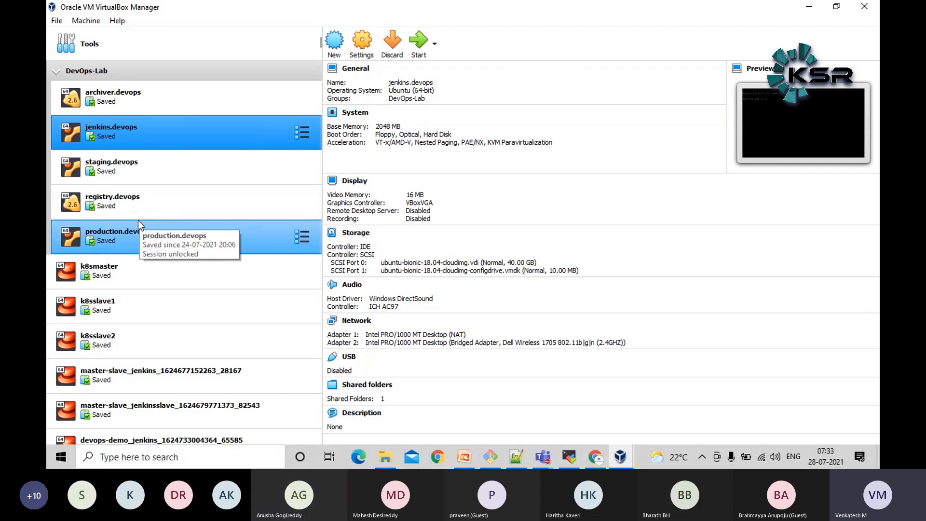
scroll(138, 220, down, 10)
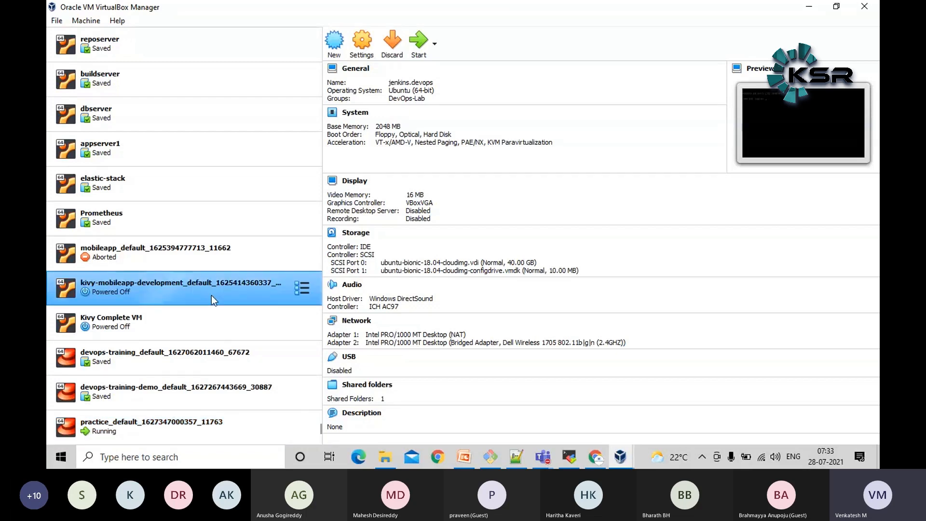
click(175, 423)
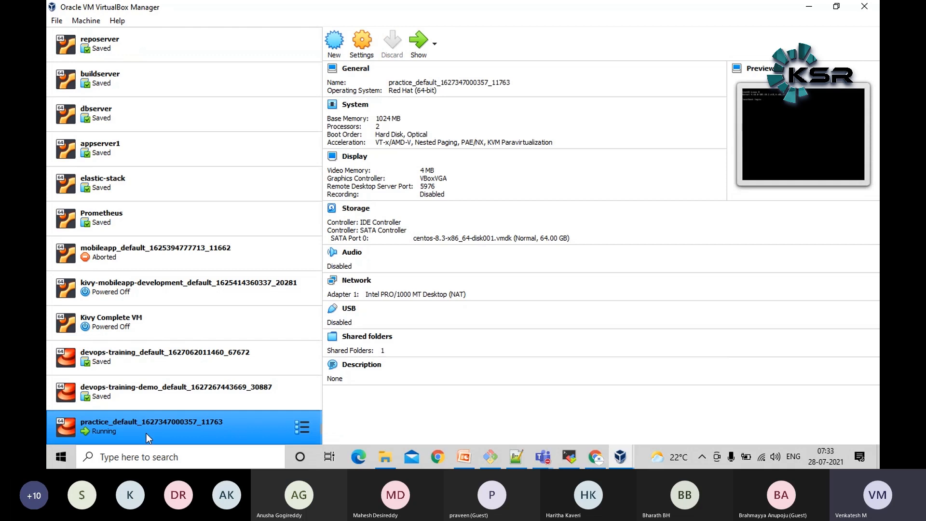
Show the console window of the running practice_default machine and compare it with the MobaXterm session
right_click(146, 434)
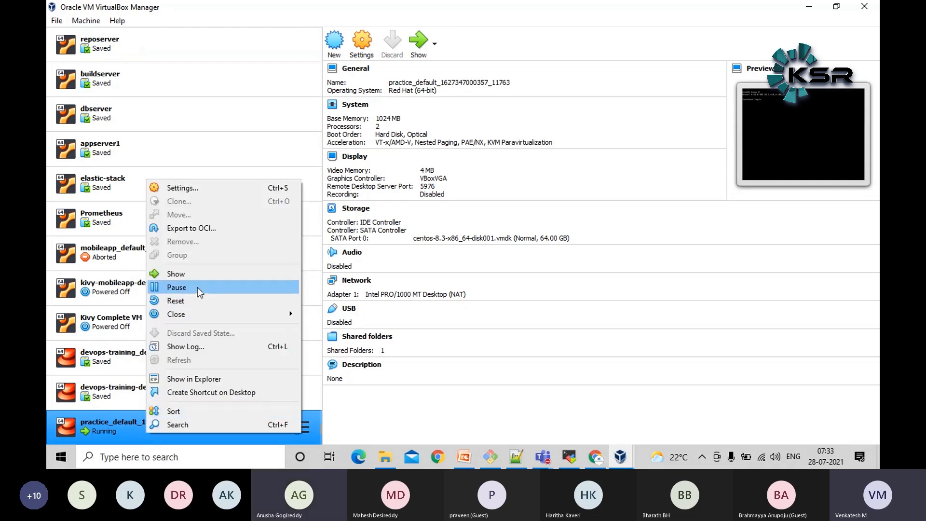
click(203, 275)
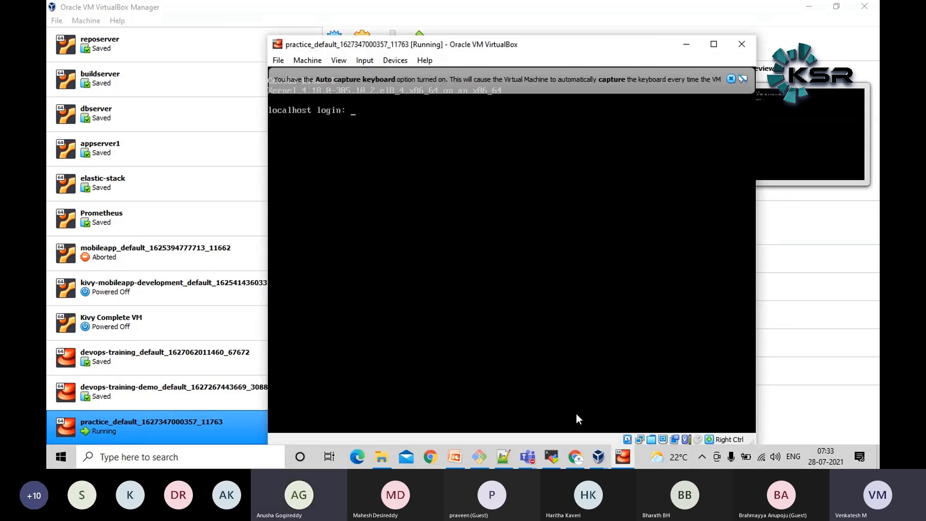
click(553, 456)
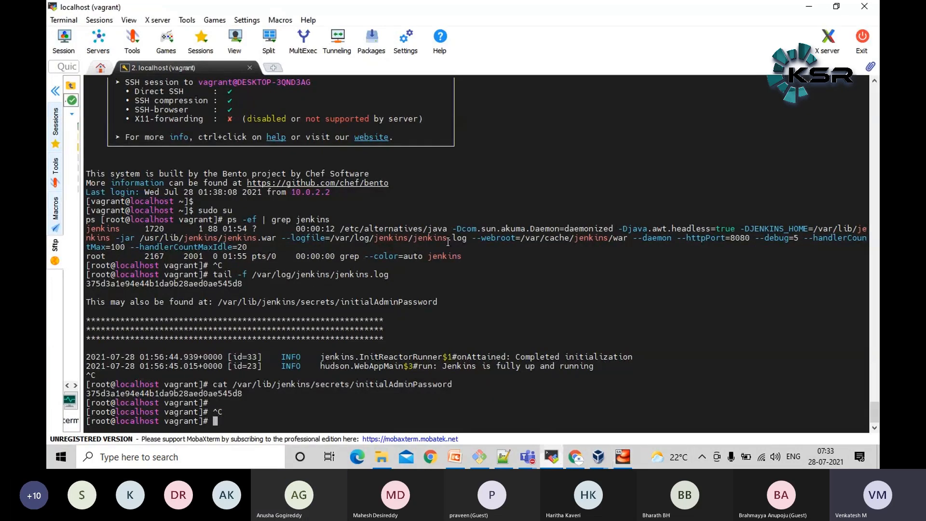
click(549, 457)
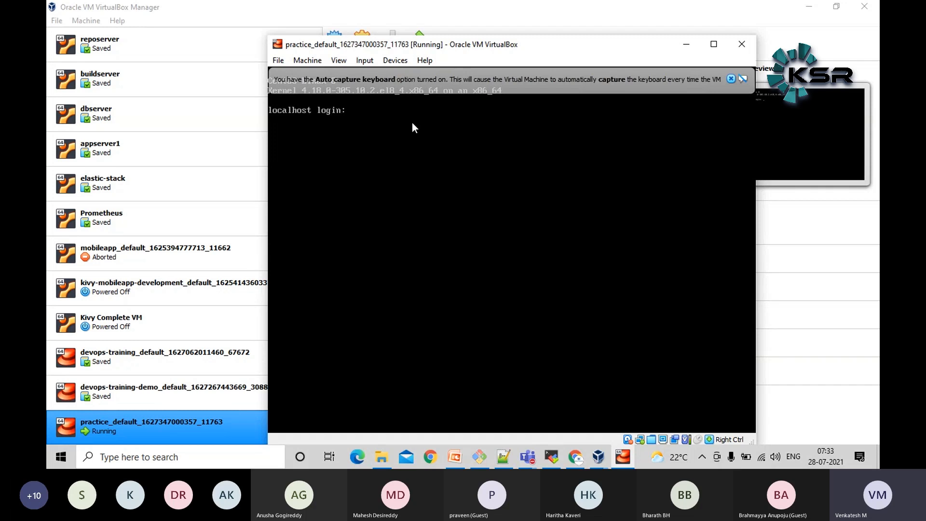
Log in to the practice_default console as vagrant with the account password, declining the mouse capture
text(vagrant)
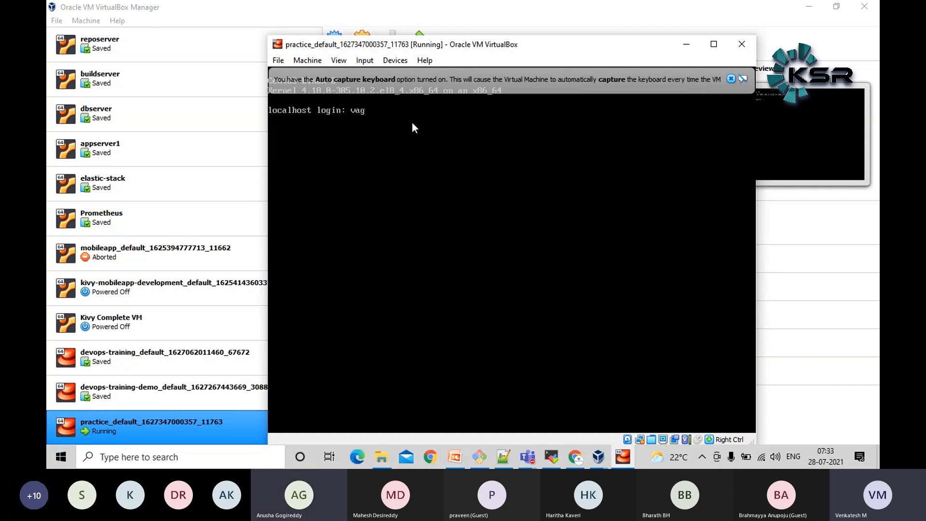
key(Return)
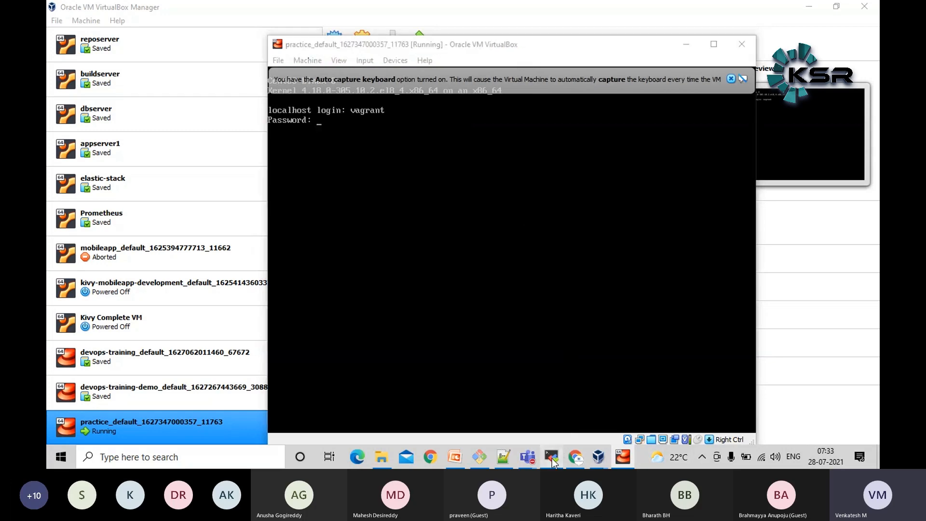
click(551, 459)
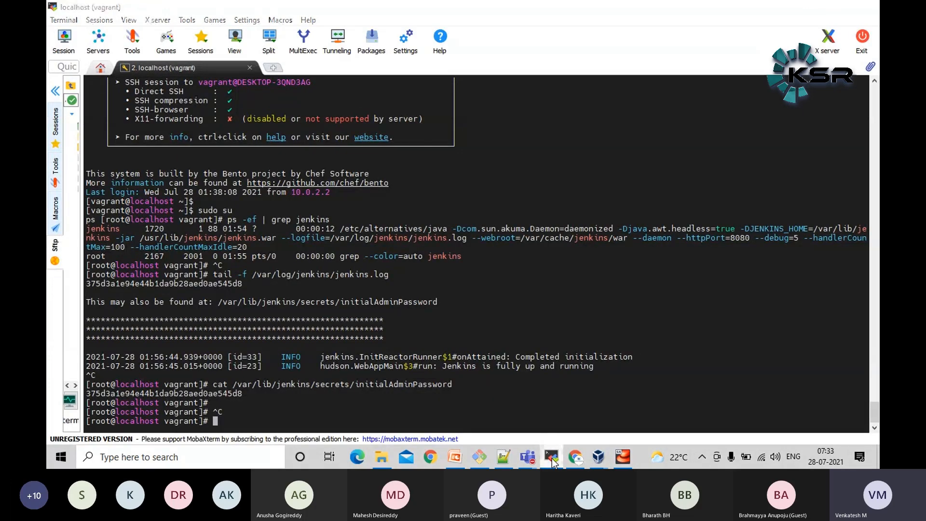
click(552, 458)
click(523, 204)
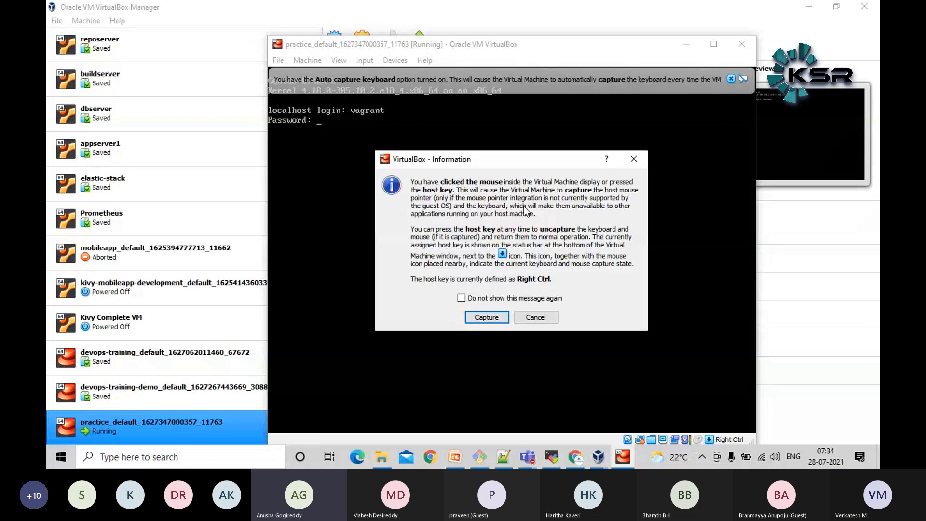
click(536, 317)
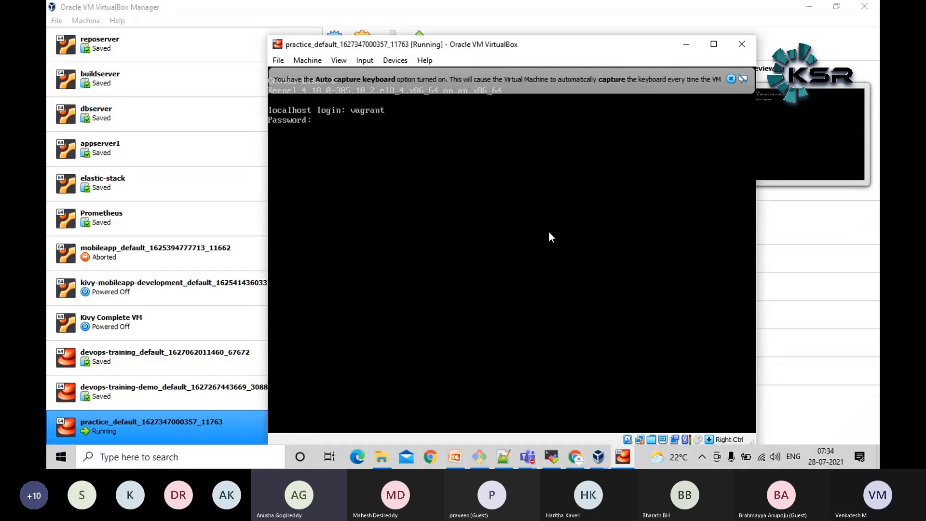
text(vagrant)
key(Return)
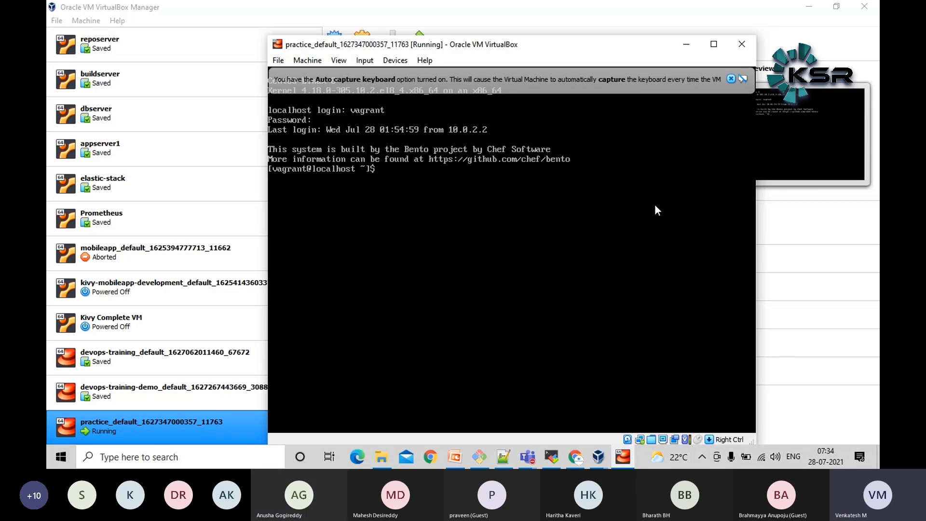
Minimize the MobaXterm and VirtualBox windows, check the Jenkins plugin installation in Chrome, and switch back to MobaXterm
click(559, 457)
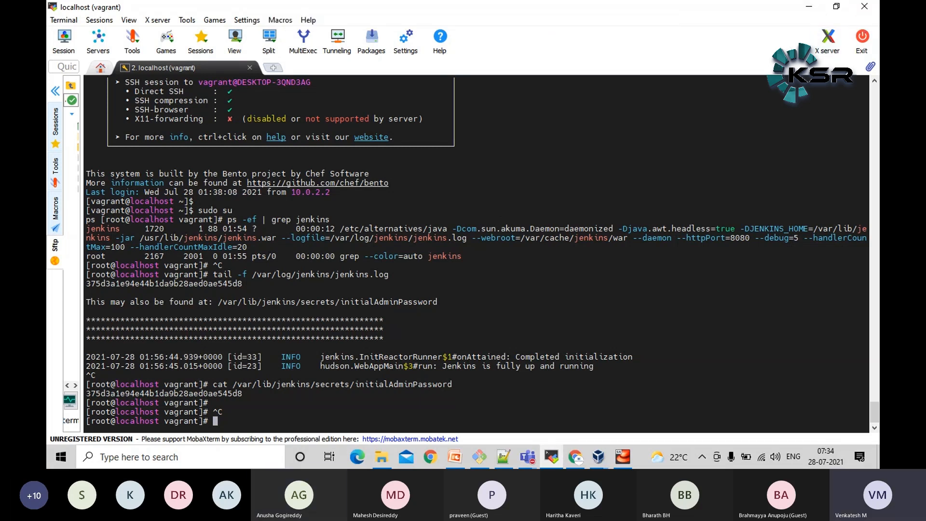
click(801, 6)
click(780, 33)
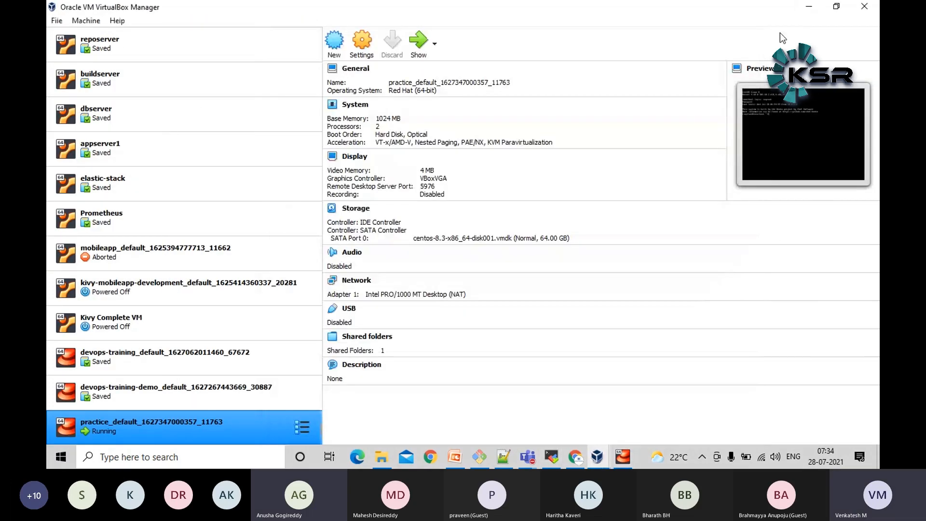
click(809, 7)
click(91, 285)
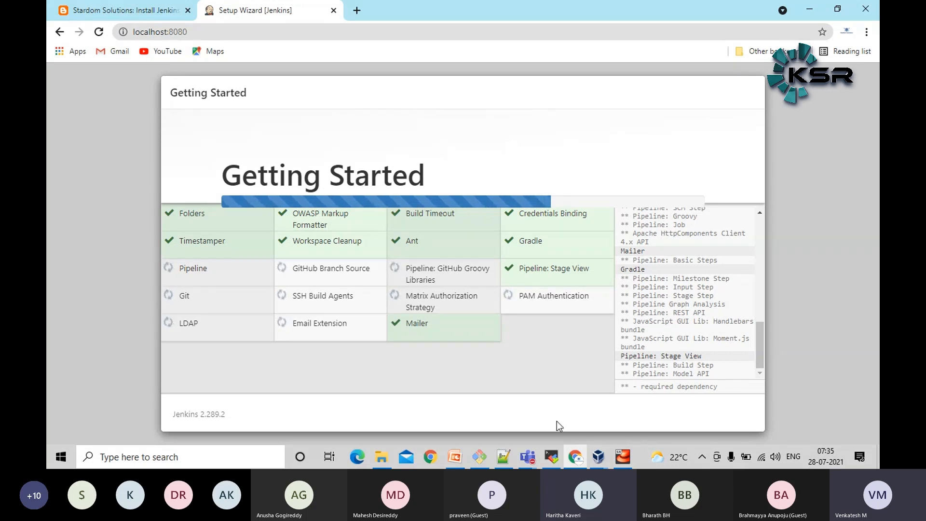
click(548, 456)
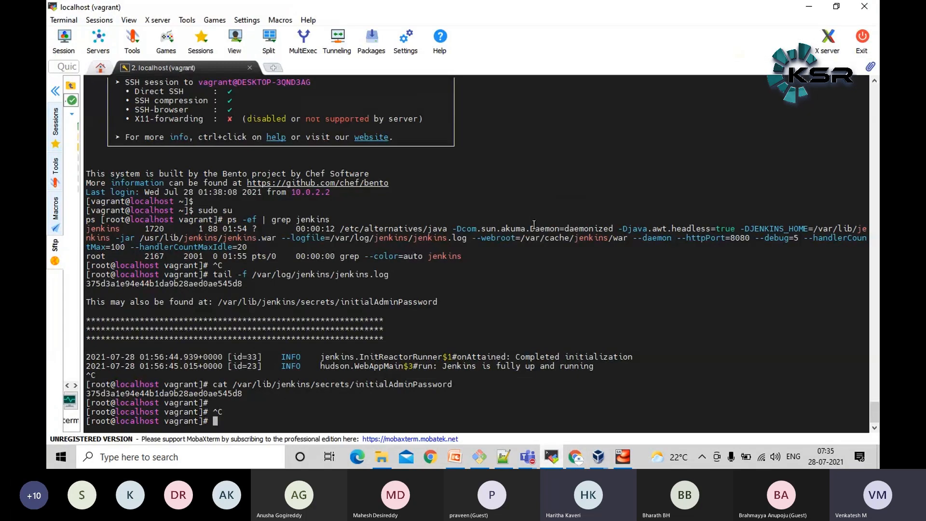
Clear the terminal screen and open Paint with a blank canvas
text(clear)
key(Return)
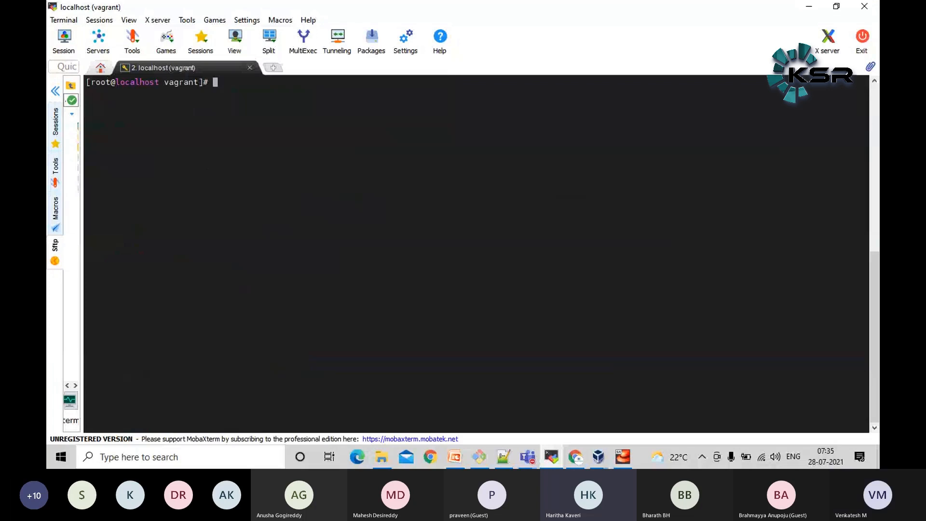
click(115, 467)
text(paoin)
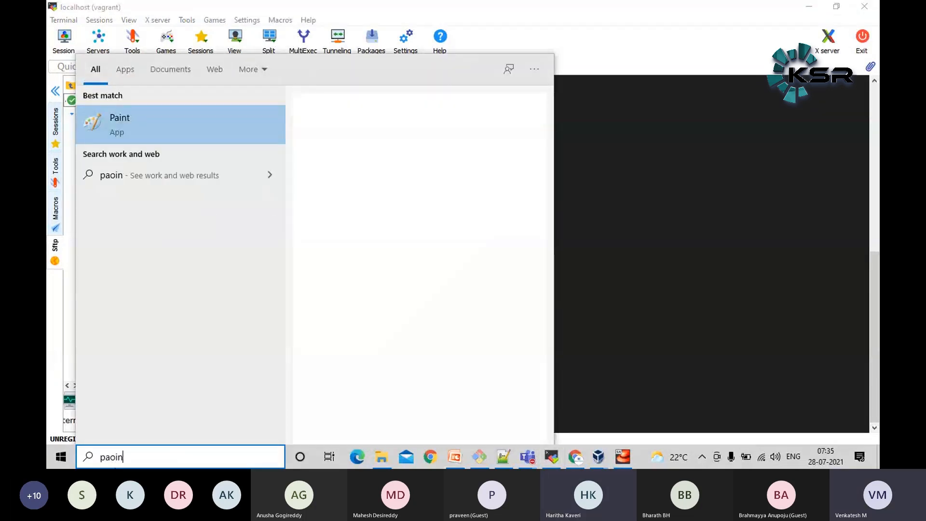
key(BackSpace)
key(BackSpace)
key(BackSpace)
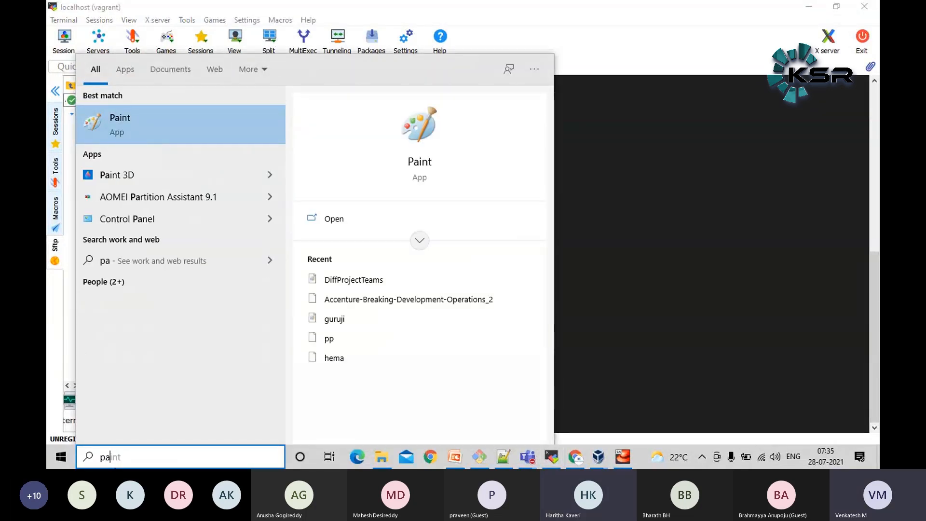
key(Escape)
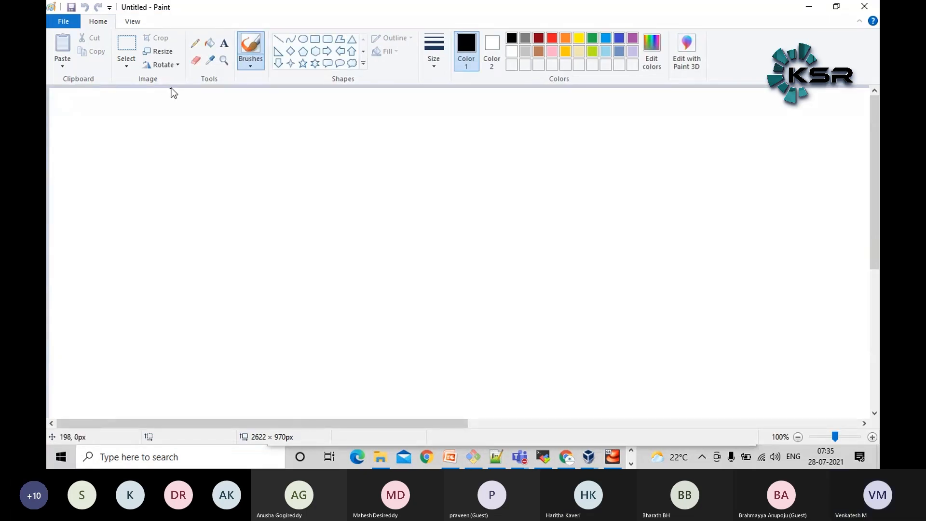
Draw a wide rectangle about 946 × 108 px, a thin one about 919 × 43 px above it, and two side-by-side rectangles on top
click(315, 39)
mouse_move(161, 313)
mouse_down()
mouse_move(738, 413)
mouse_move(741, 380)
mouse_up()
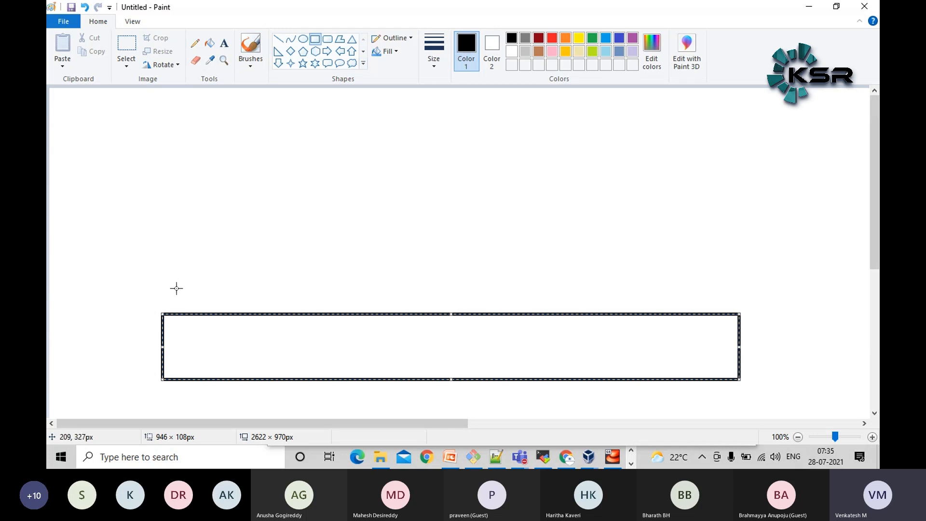
drag(163, 280, 724, 305)
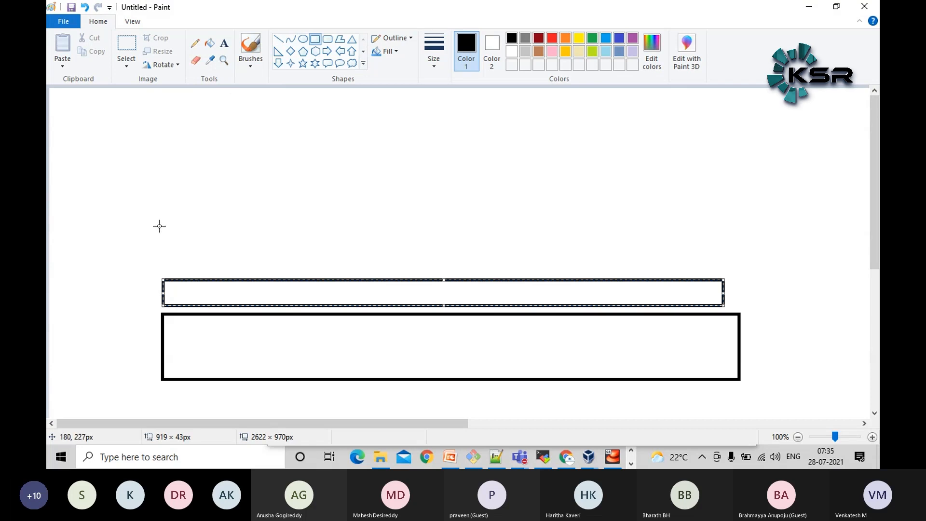
drag(160, 202, 417, 261)
drag(432, 202, 707, 264)
Label the large lower rectangle "Laptop" and the thin rectangle above it "Oracle VM Box"
click(224, 43)
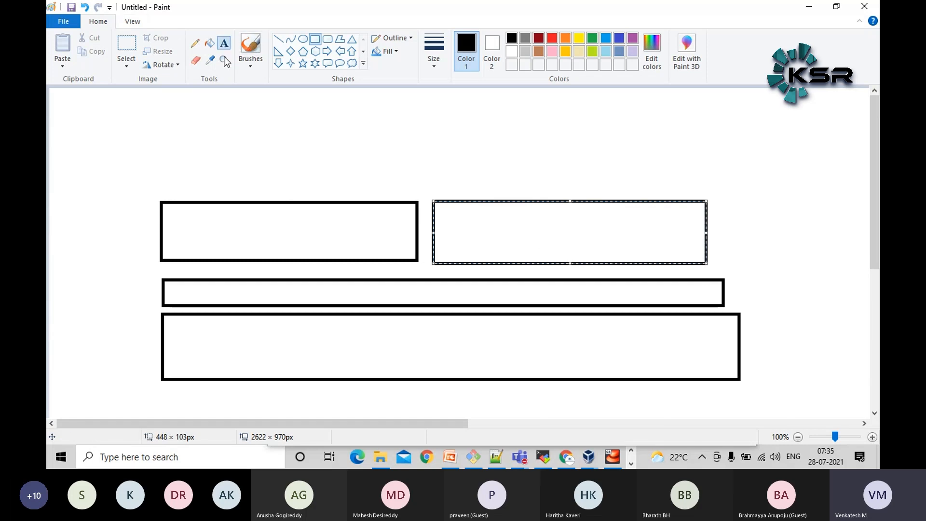
click(377, 344)
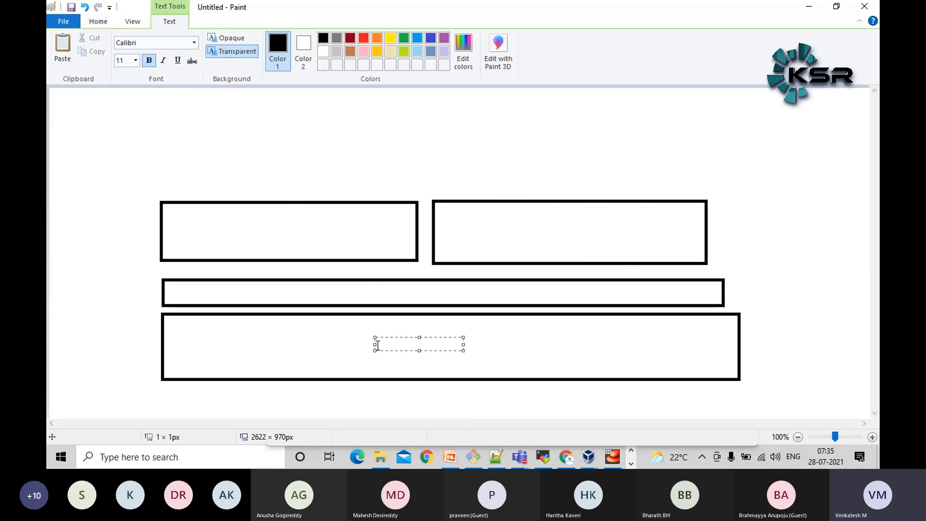
text(Laptop)
click(419, 287)
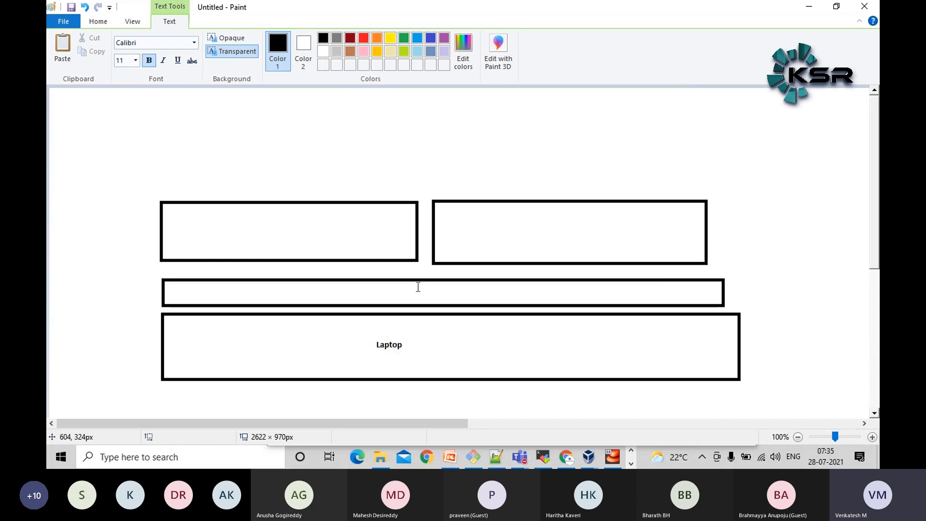
click(379, 298)
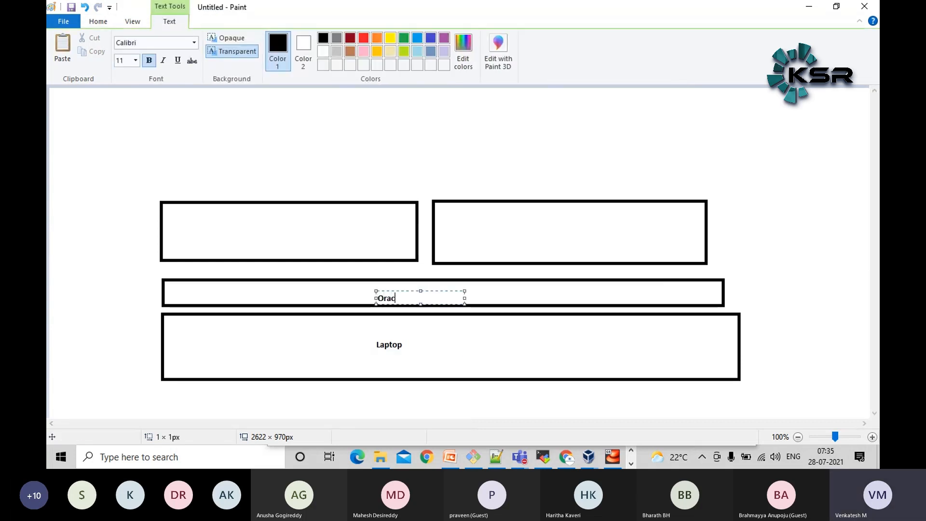
text(Oracle VM Box)
click(282, 234)
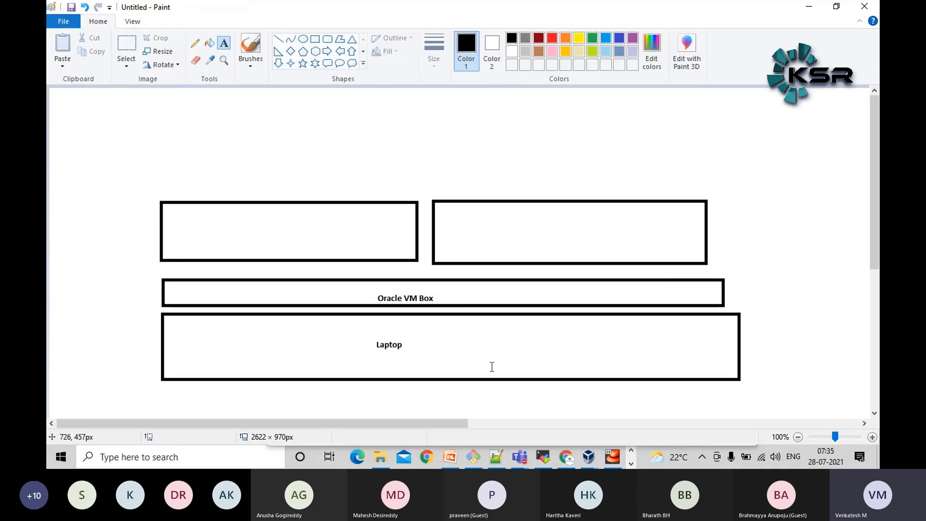
Show the laptop's Wi-Fi connection and label the upper-left rectangle "Jenkins"
click(762, 456)
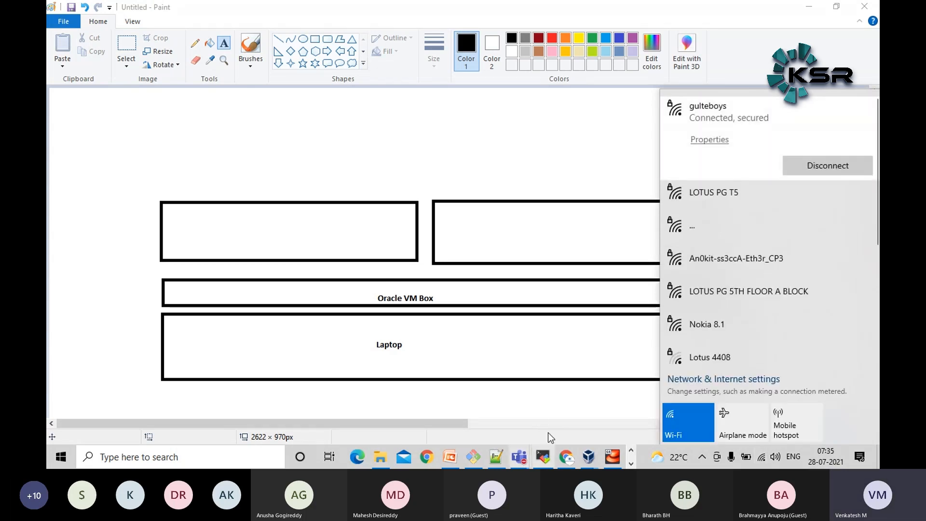
click(555, 403)
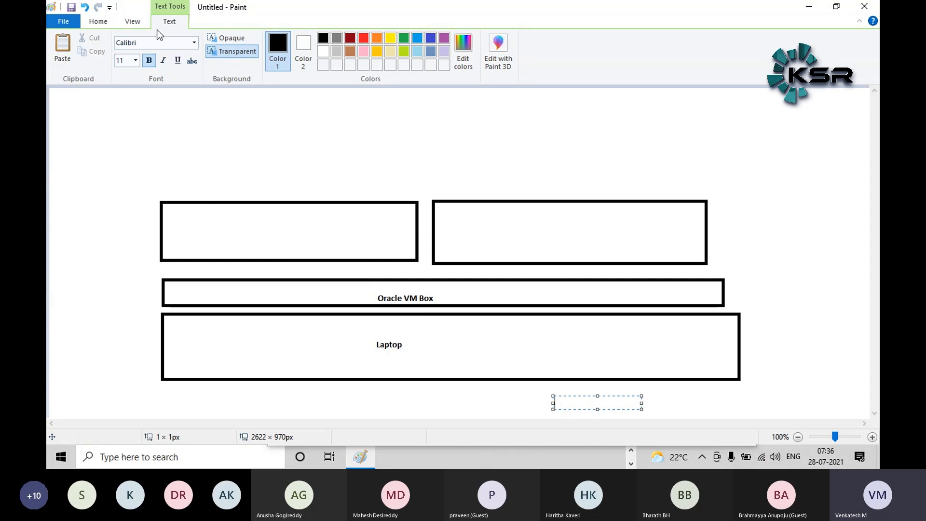
click(98, 24)
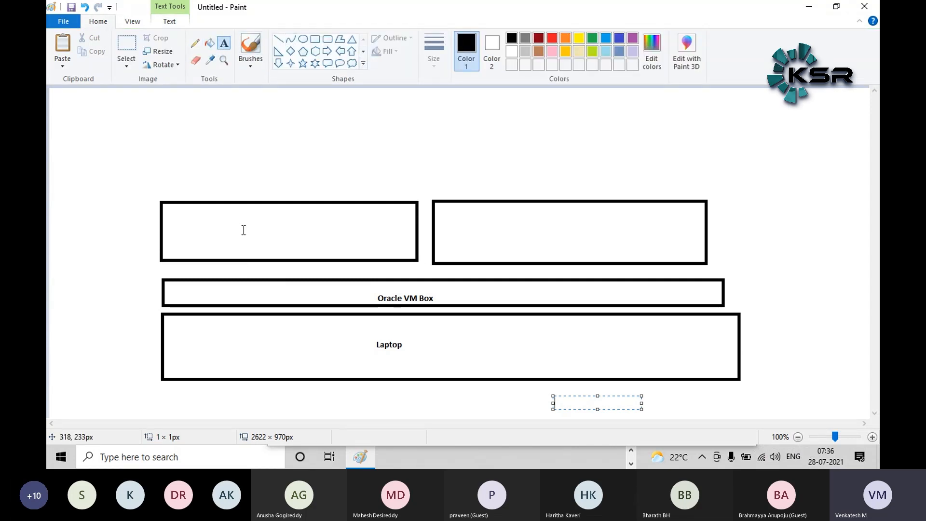
click(257, 237)
text(Jenkins)
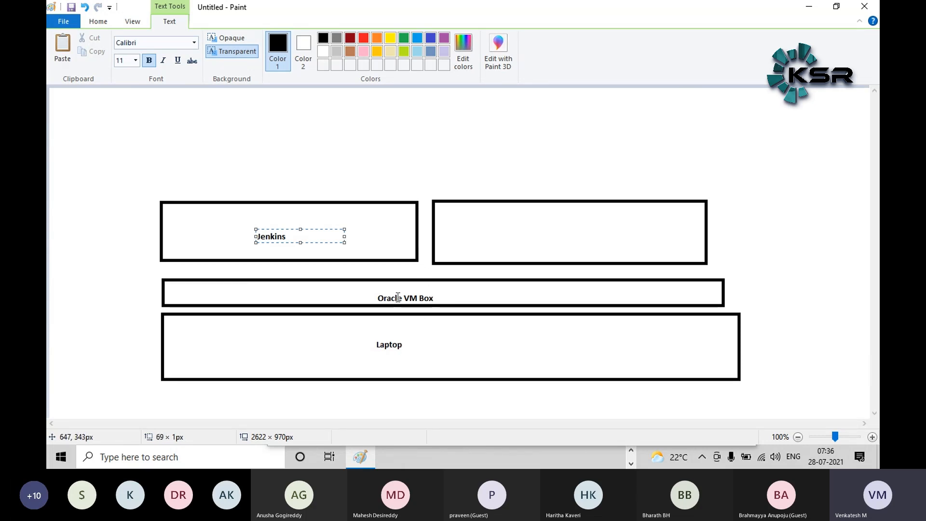
Leave the diagram minimized and return to the MobaXterm terminal
click(383, 295)
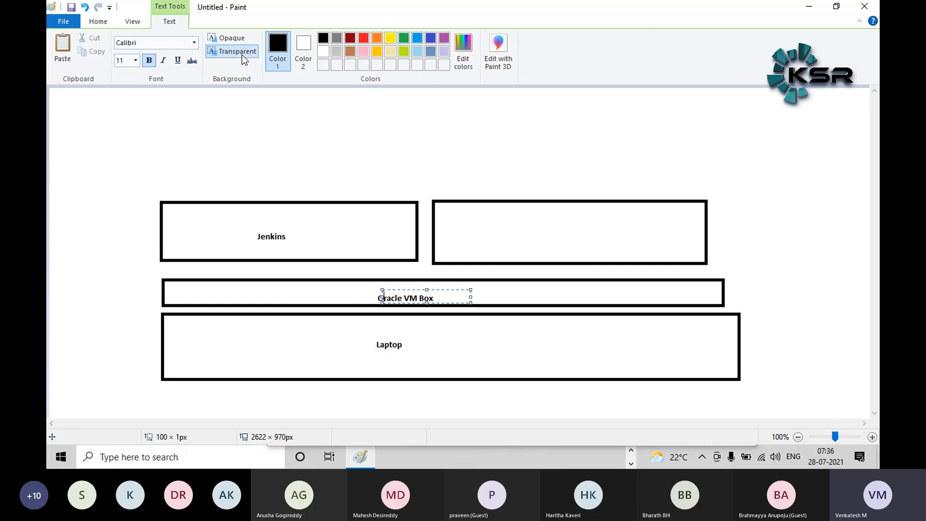
click(98, 22)
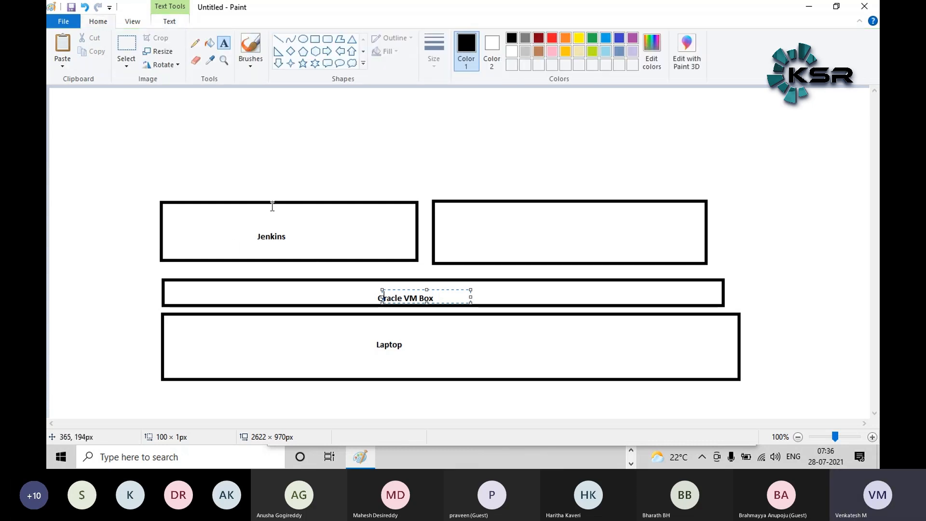
click(809, 6)
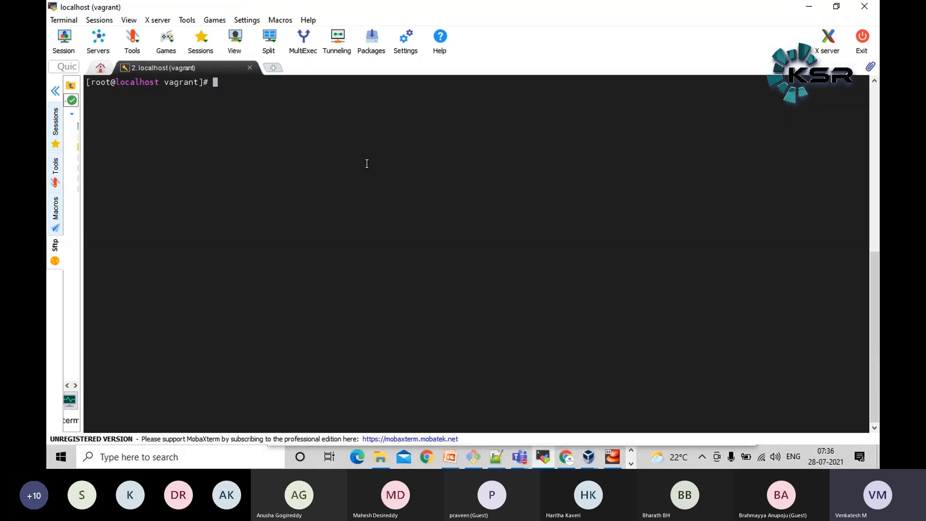
text(curl http://lol)
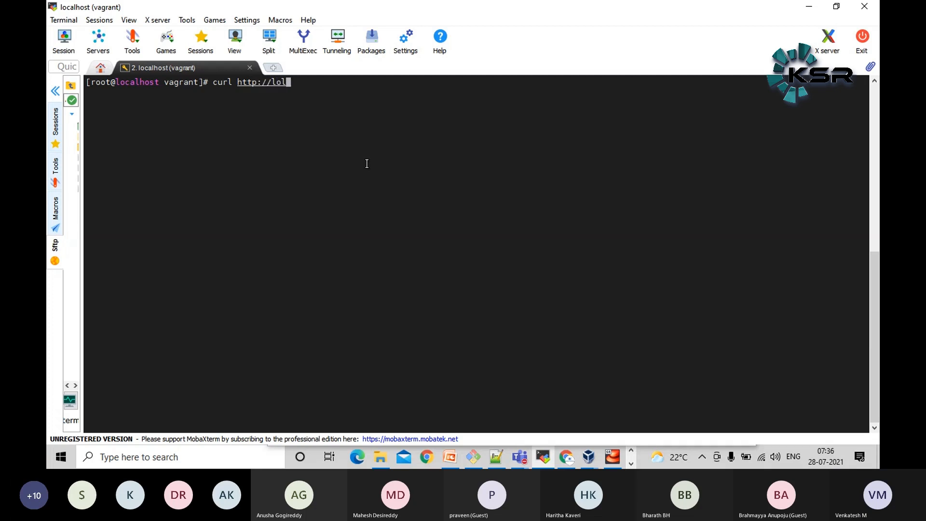
key(BackSpace)
text(calhost)
key(Up)
key(Up)
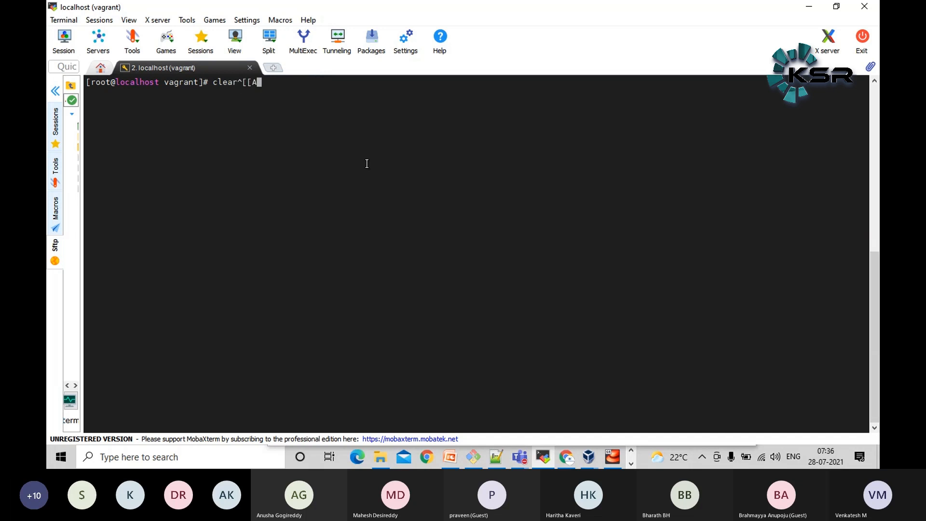
key(BackSpace)
key(BackSpace)
key(BackSpace)
key(BackSpace)
key(BackSpace)
key(BackSpace)
key(BackSpace)
key(BackSpace)
key(BackSpace)
text(curl http://loca)
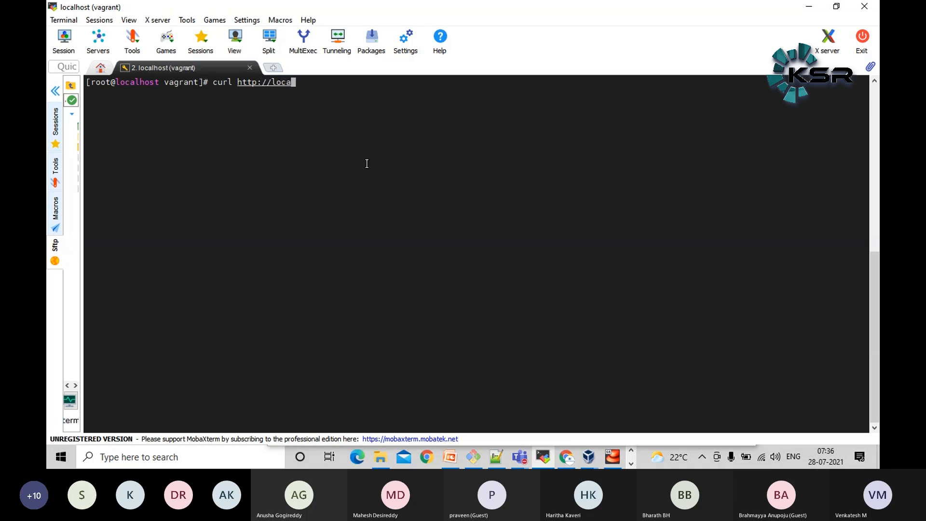
text(lhost:8080)
key(Return)
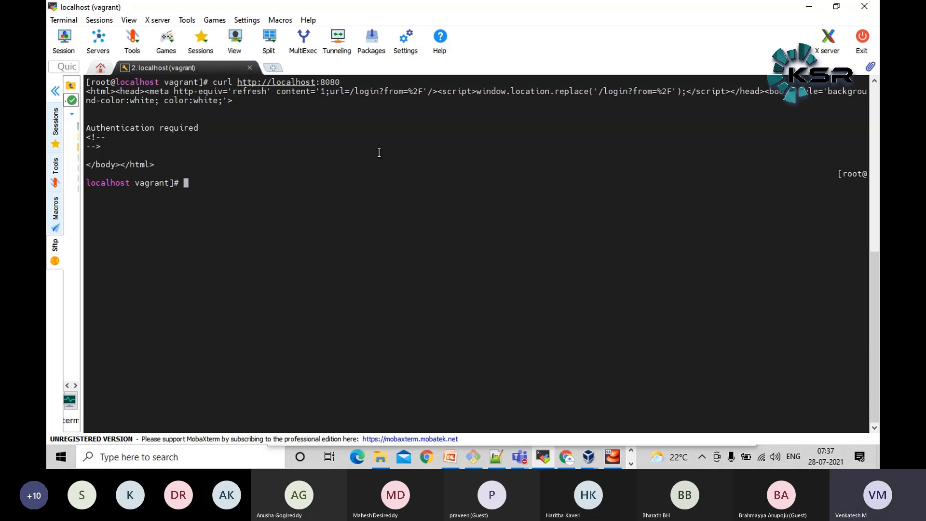
Switch to Notepad++, decline reloading the modified Vagrantfile, and close that outdated copy
click(495, 456)
click(537, 275)
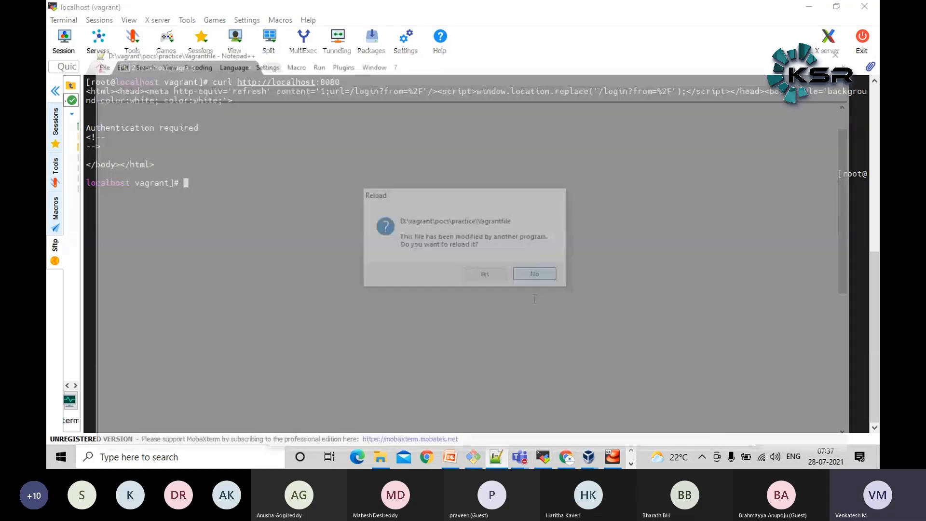
scroll(477, 293, down, 5)
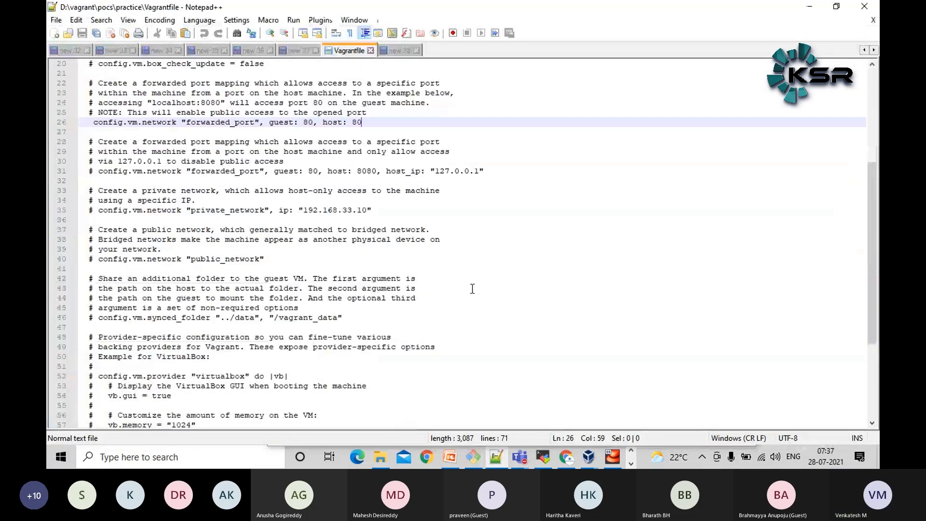
click(370, 51)
Open the Vagrantfile from D:\vagrant\pocs\practice in Notepad++ and examine its forwarded_port lines
click(390, 462)
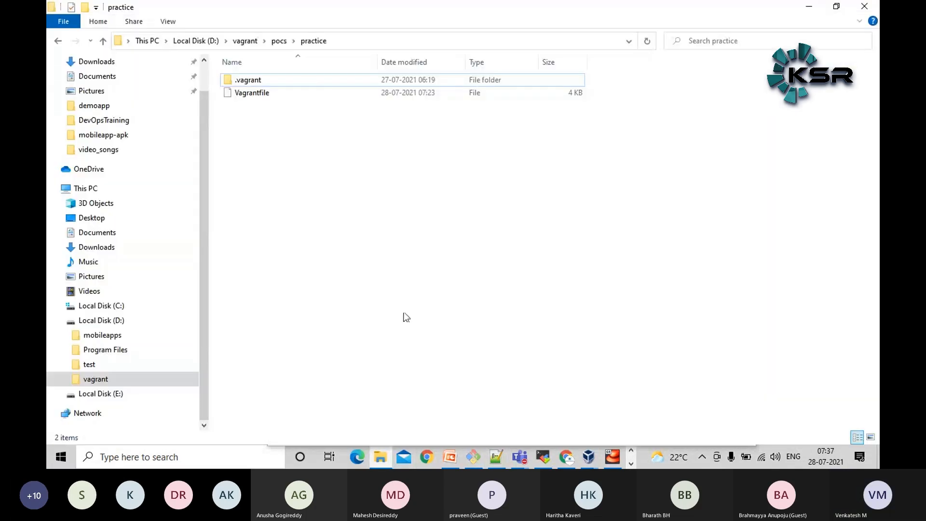
double_click(289, 90)
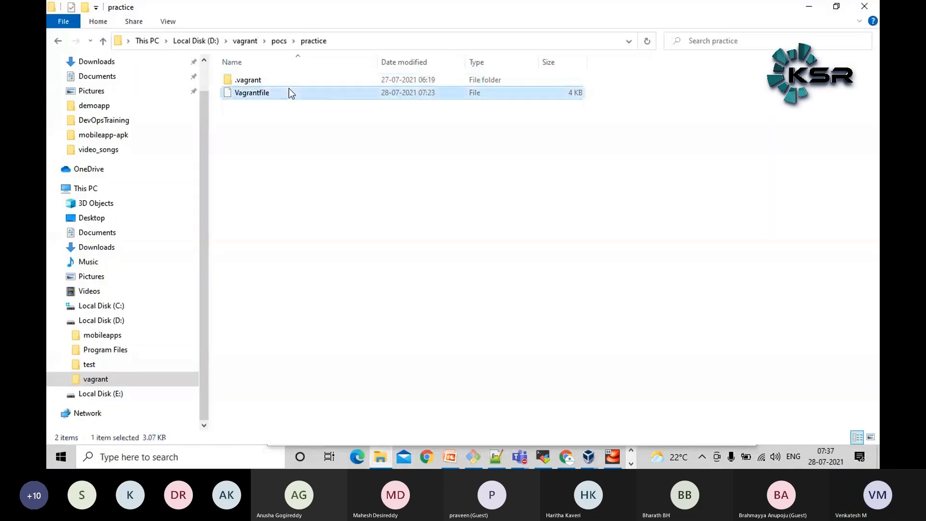
right_click(386, 102)
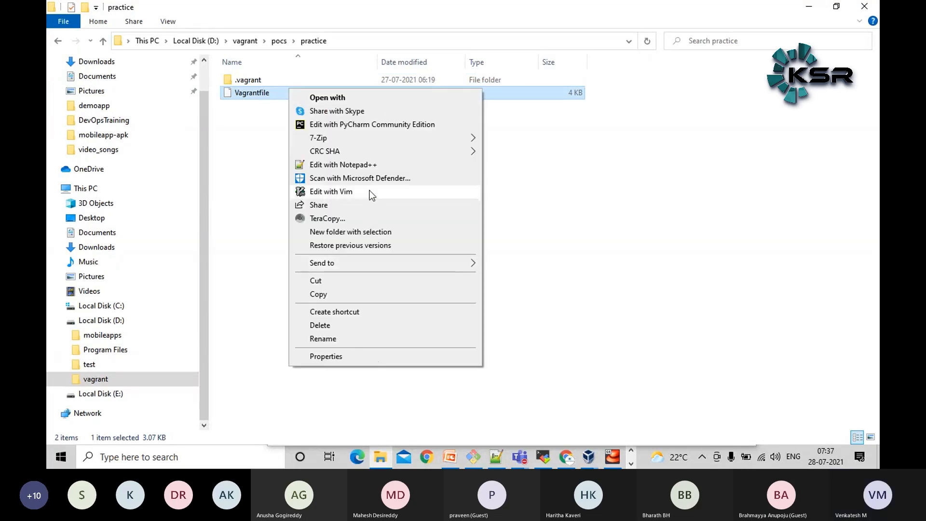
click(369, 164)
scroll(586, 314, down, 12)
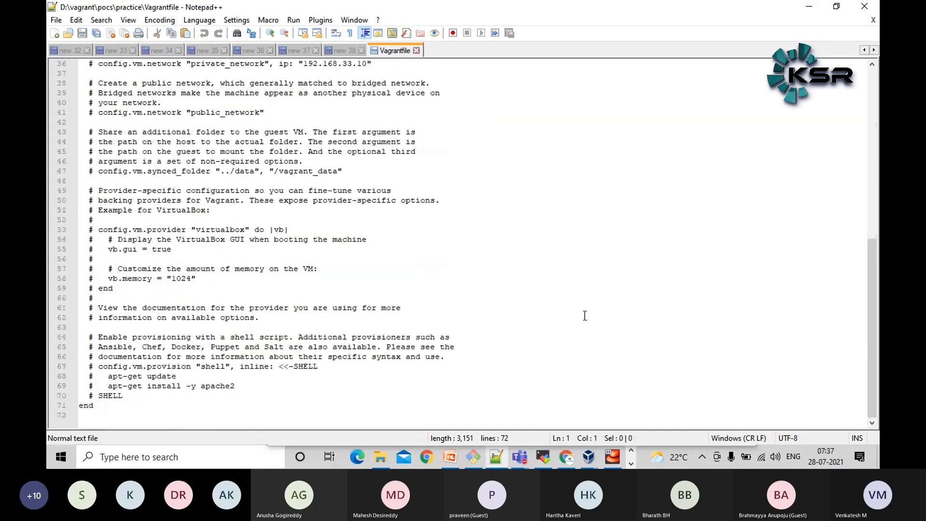
scroll(536, 296, up, 3)
scroll(529, 273, up, 2)
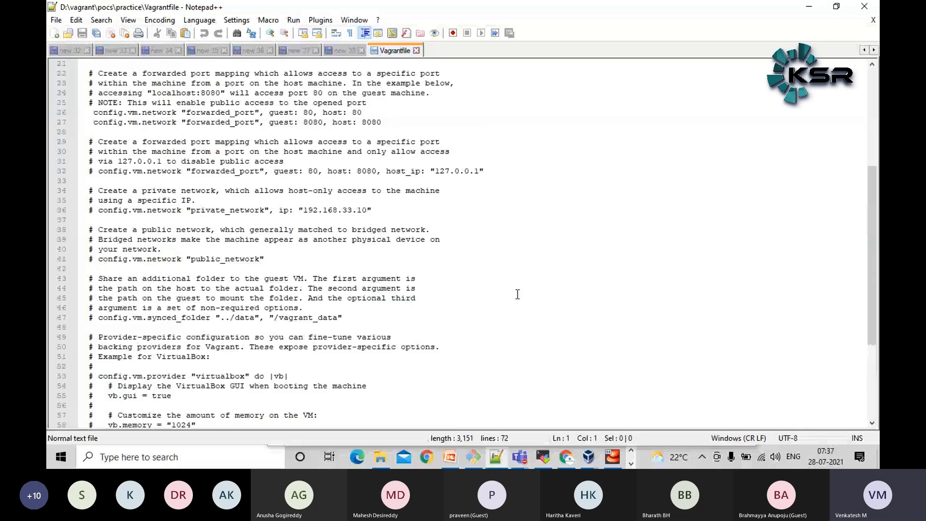
Switch to MobaXterm and highlight the port number in the curl command
click(543, 457)
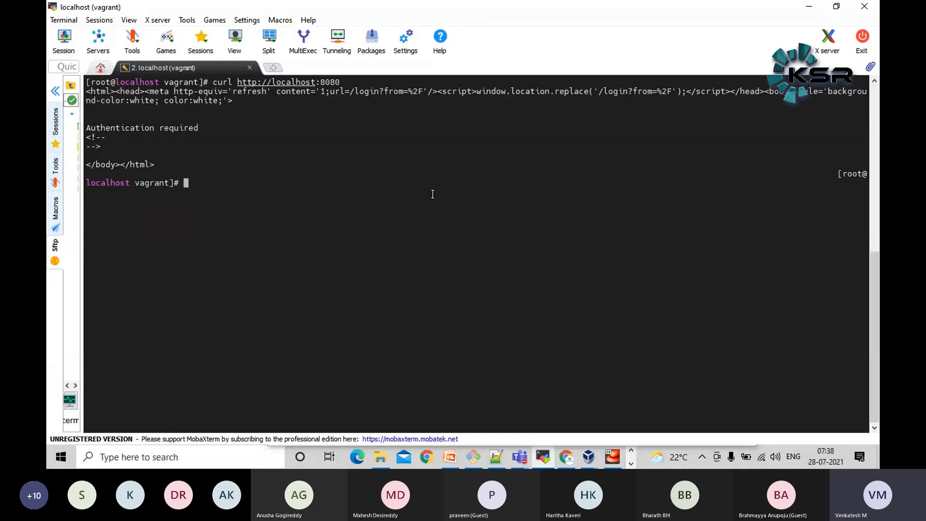
double_click(330, 82)
click(422, 233)
Close the Vagrantfile in Notepad++, reopen it from the practice folder, and review the port 80 and 8080 forwarding lines
mouse_move(570, 461)
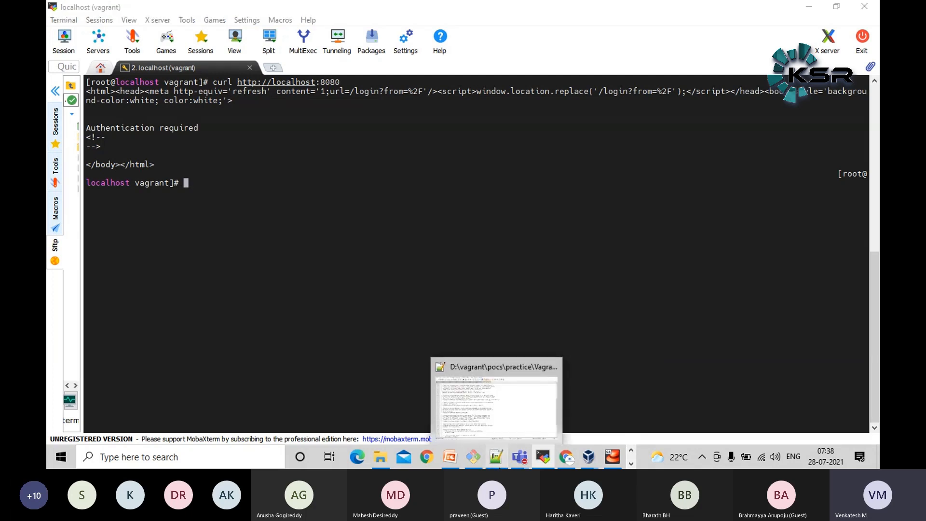
click(497, 457)
scroll(434, 242, up, 2)
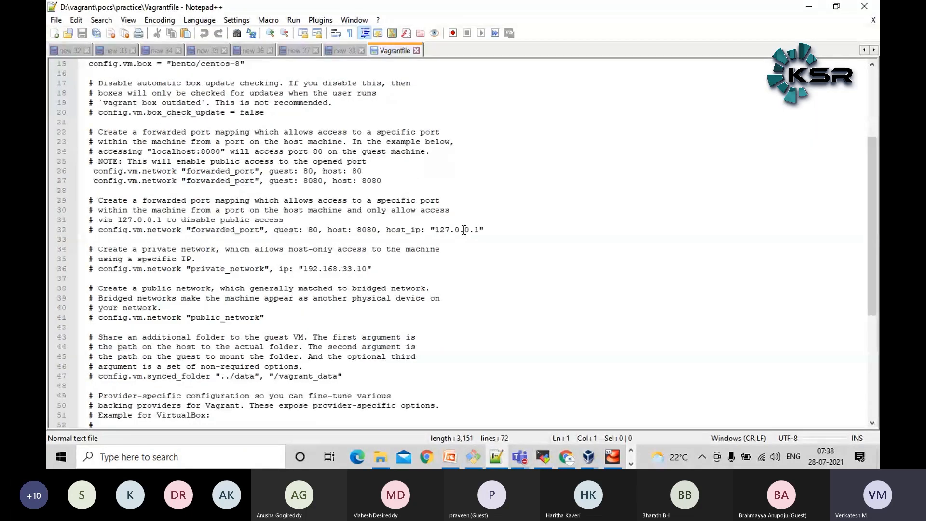
click(417, 50)
click(381, 457)
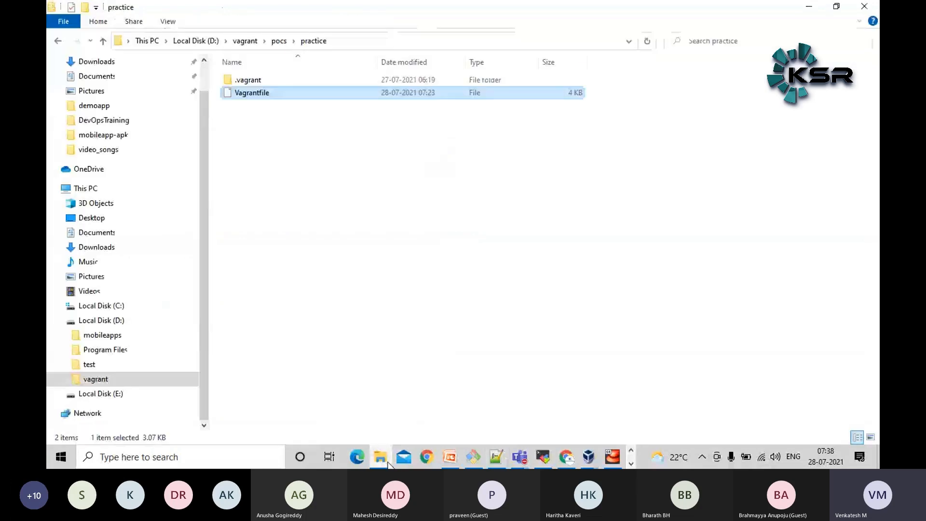
right_click(303, 96)
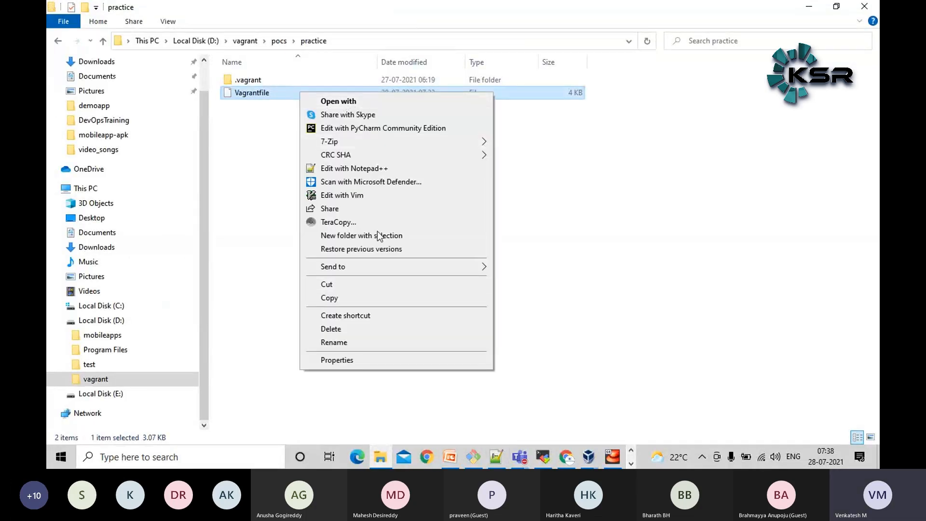
click(366, 169)
scroll(372, 166, down, 2)
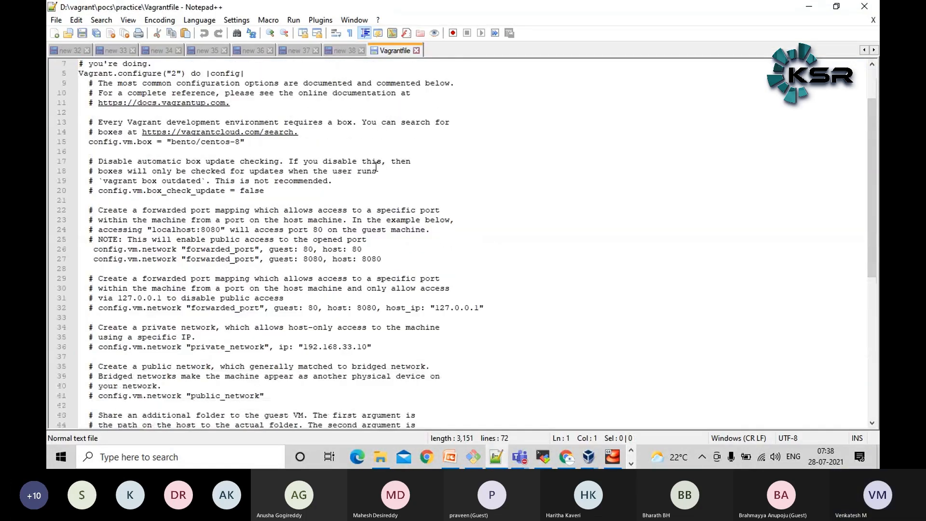
Highlight forwarded_port, the guest and host keywords, their 8080 values, and the complete 8080 forwarding line in the Vagrantfile
double_click(233, 258)
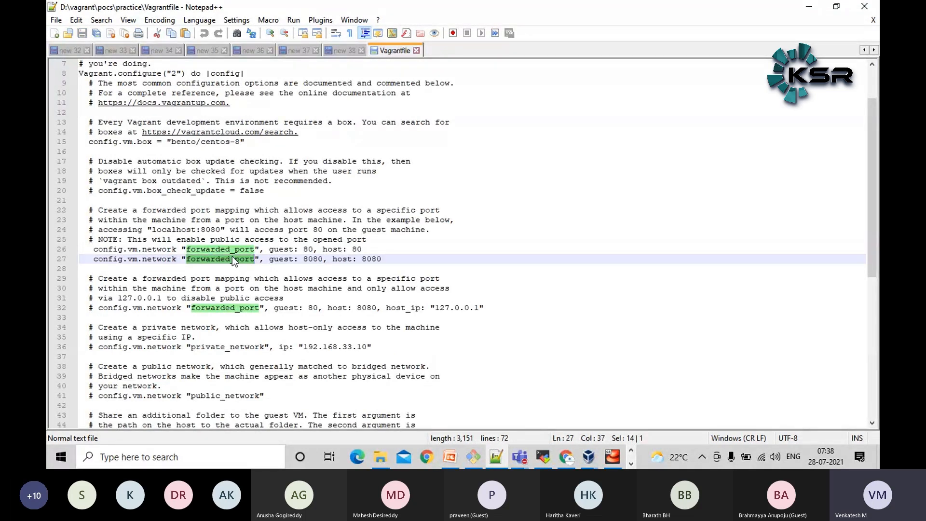
click(318, 332)
double_click(281, 260)
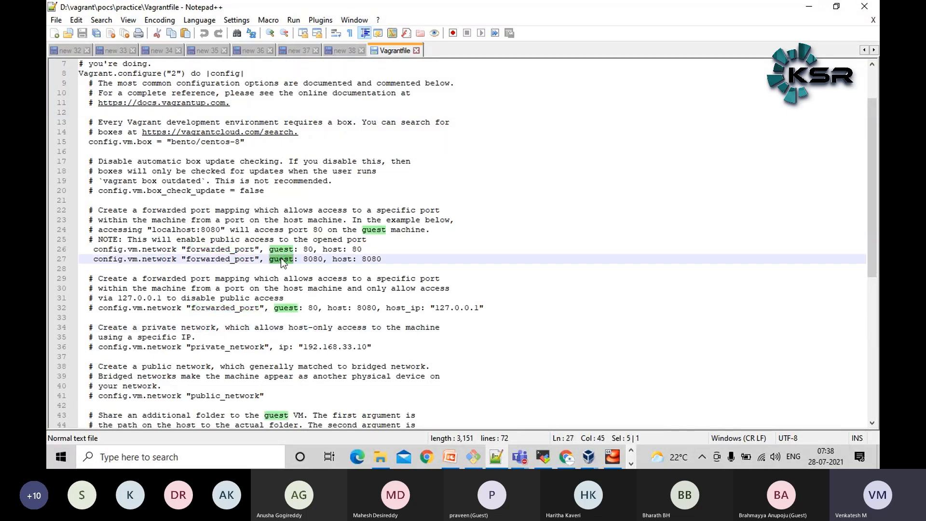
double_click(312, 259)
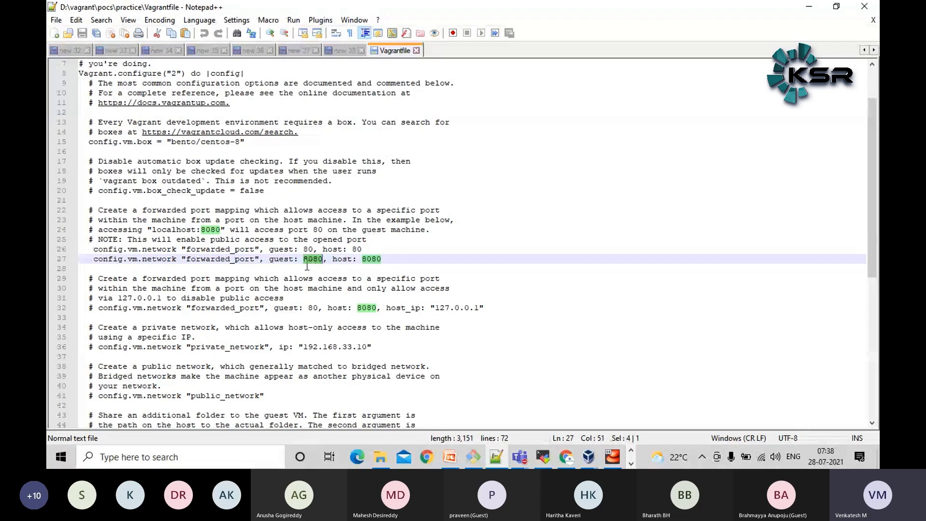
double_click(341, 259)
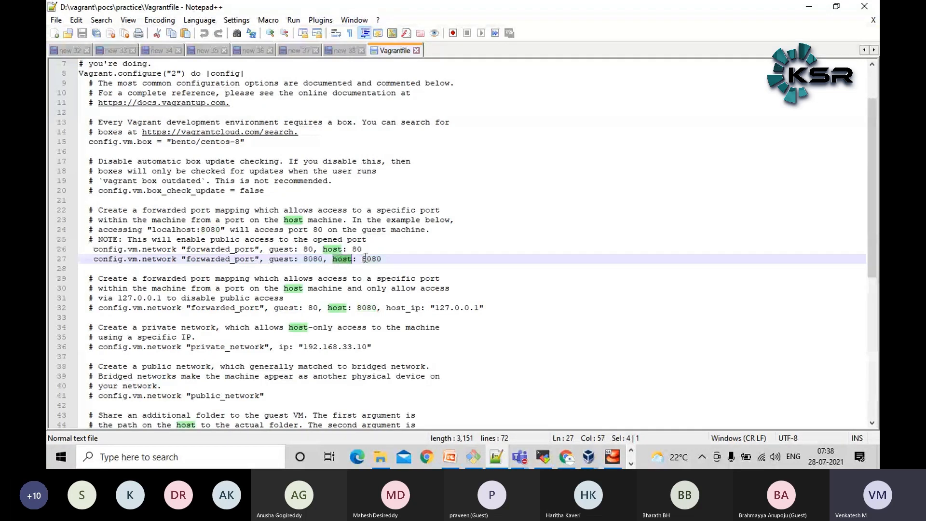
double_click(374, 260)
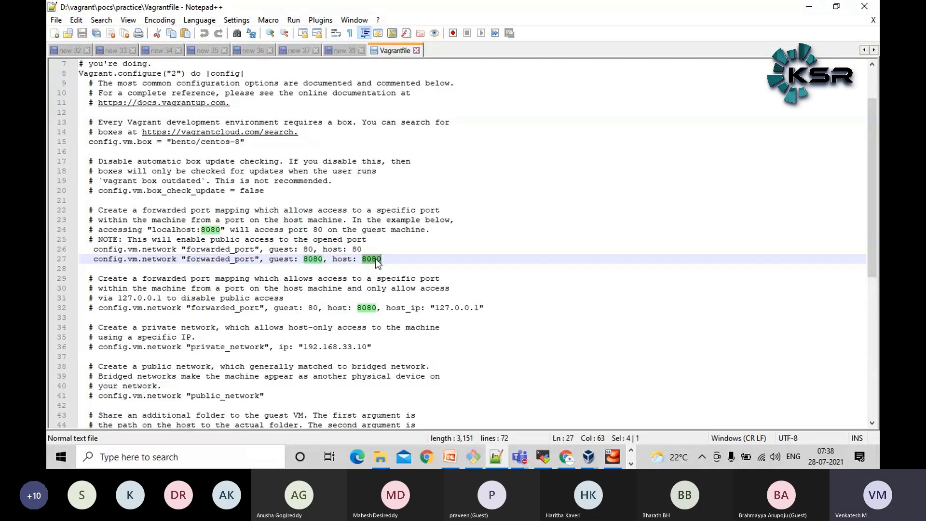
drag(395, 259, 51, 260)
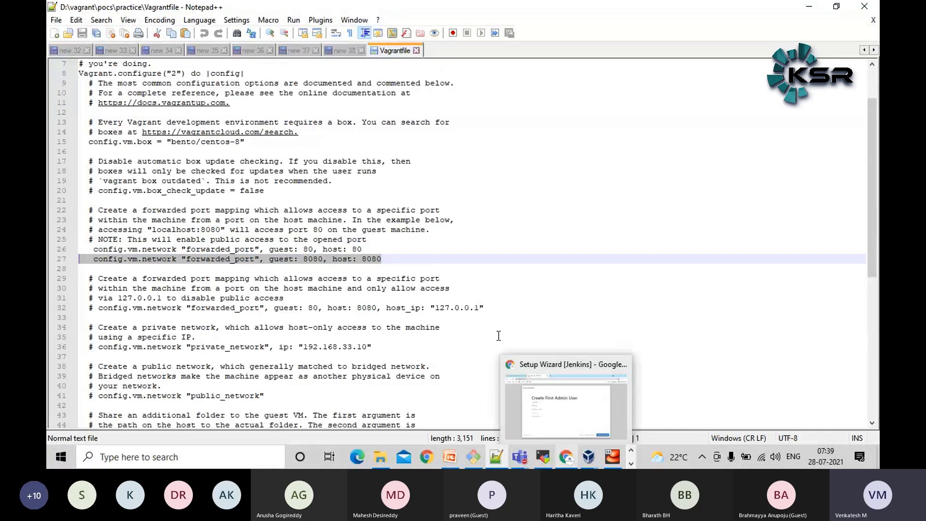
triple_click(376, 261)
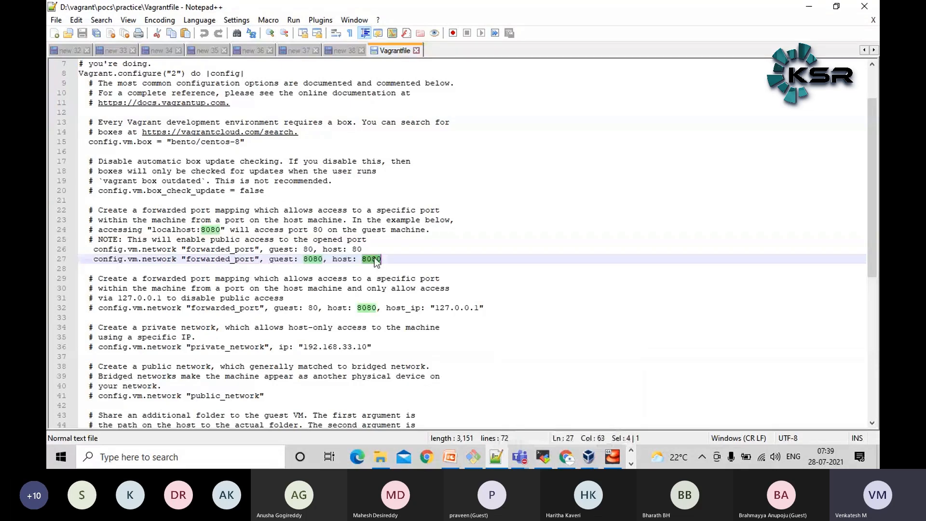
Check the Jenkins setup page in Chrome and the curl output in MobaXterm, then highlight both forwarded_port lines in the Vagrantfile
click(566, 458)
click(566, 458)
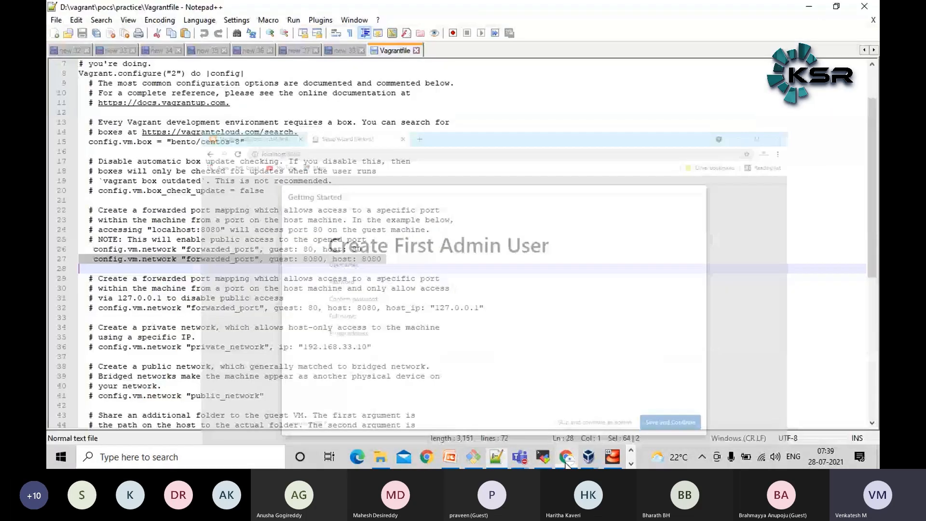
click(71, 260)
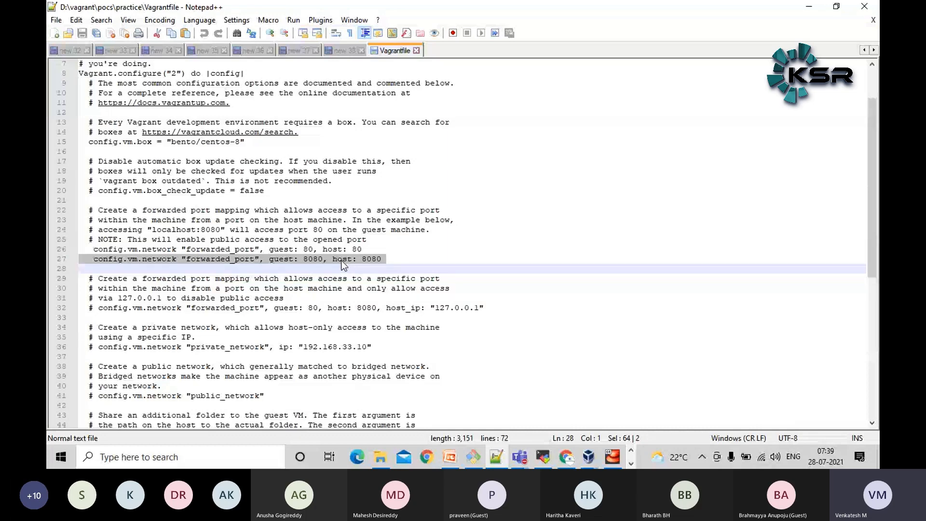
click(544, 457)
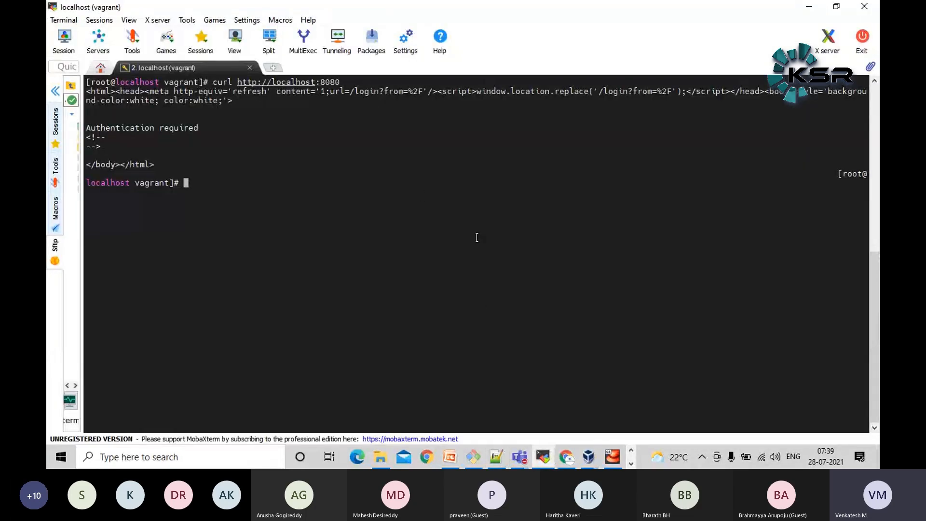
click(551, 462)
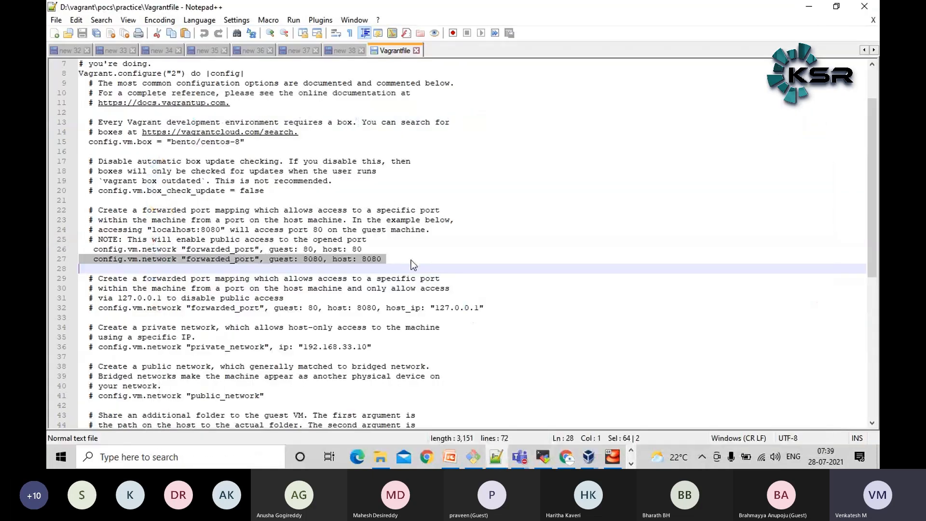
click(411, 260)
drag(391, 262, 50, 259)
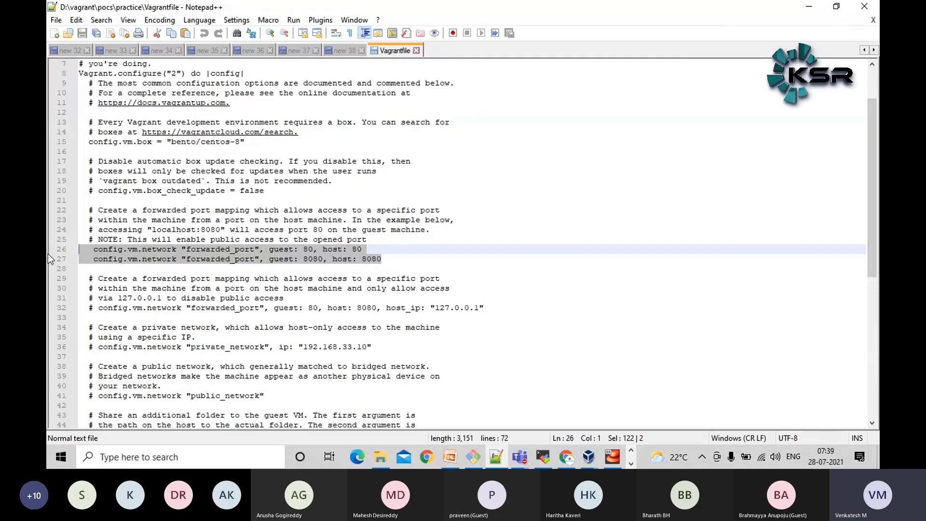
click(245, 259)
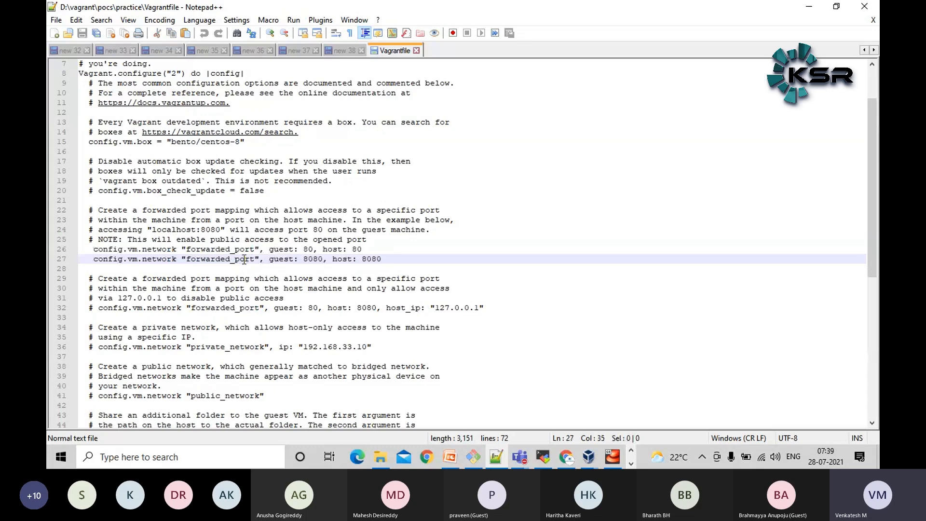
View the running practice VM's console, then open that VM's settings in Oracle VM VirtualBox Manager
click(595, 457)
click(616, 457)
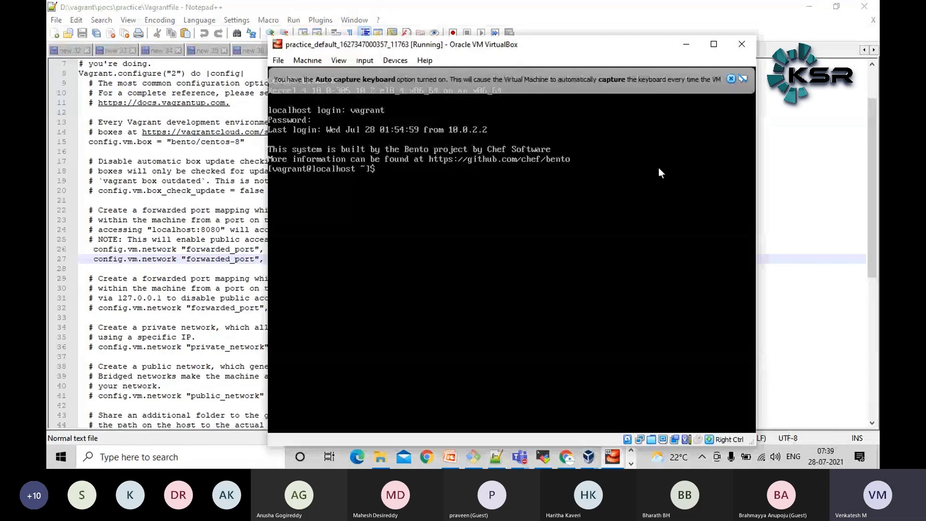
click(863, 211)
click(613, 457)
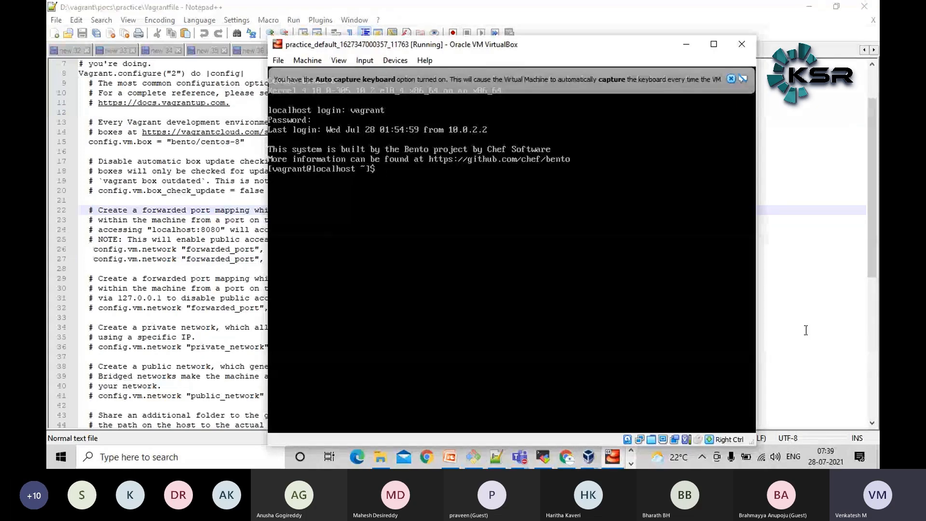
click(765, 328)
mouse_move(585, 453)
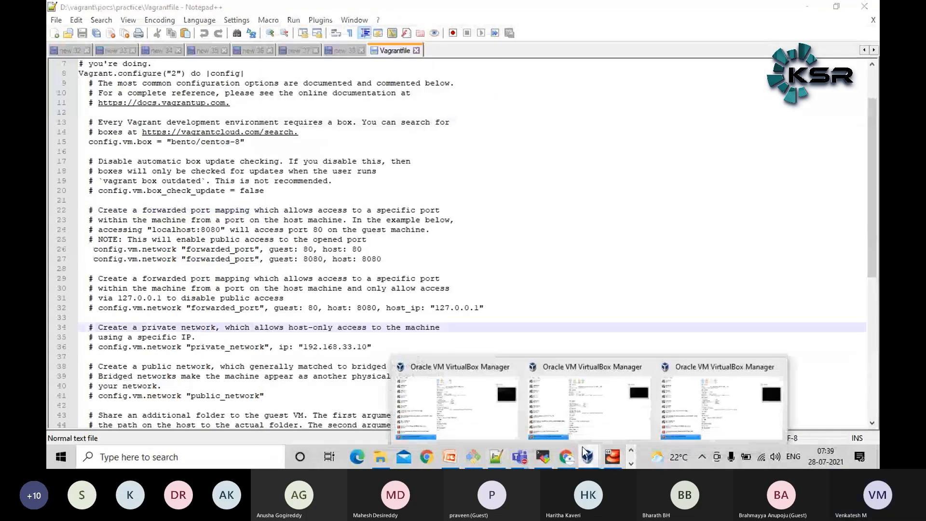
click(715, 415)
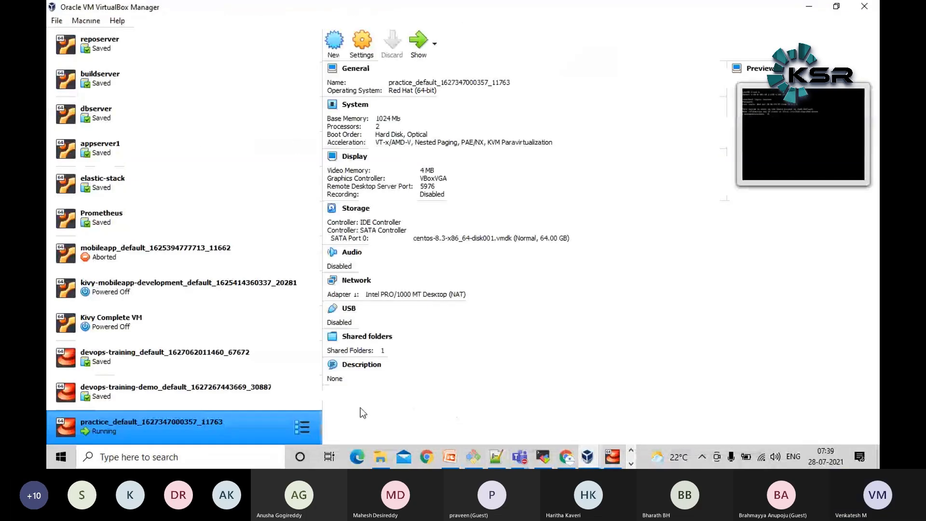
click(369, 52)
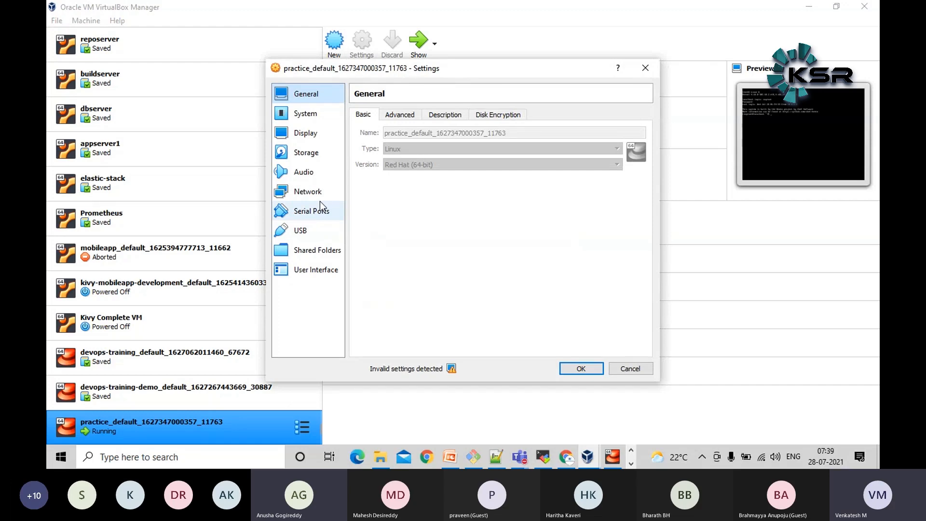
Switch to Notepad++, open the new 37 notes, and highlight the mkdir, vagrant init and vagrant up command lines
mouse_move(504, 461)
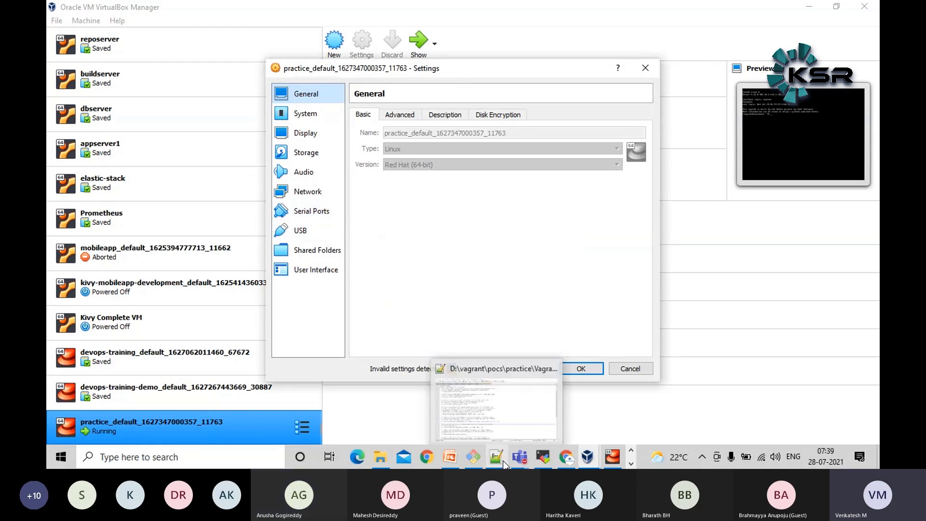
click(503, 461)
click(349, 54)
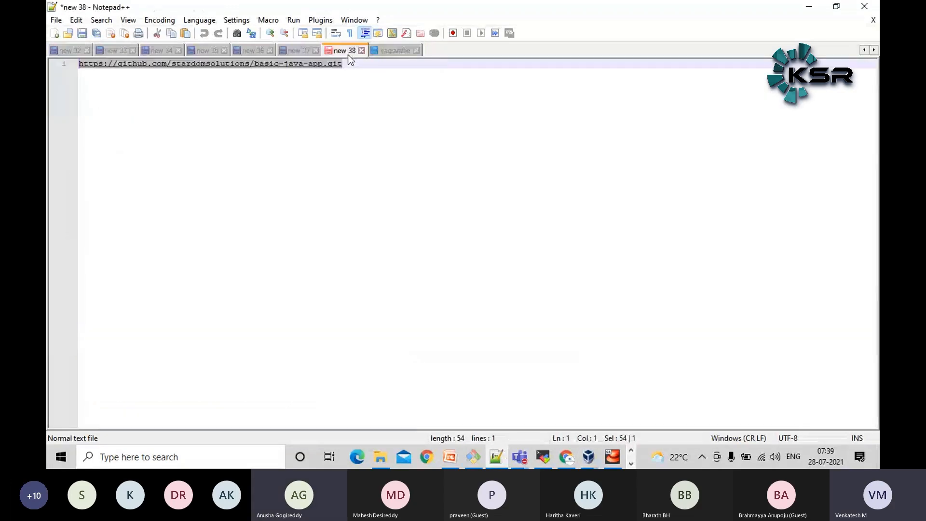
click(296, 53)
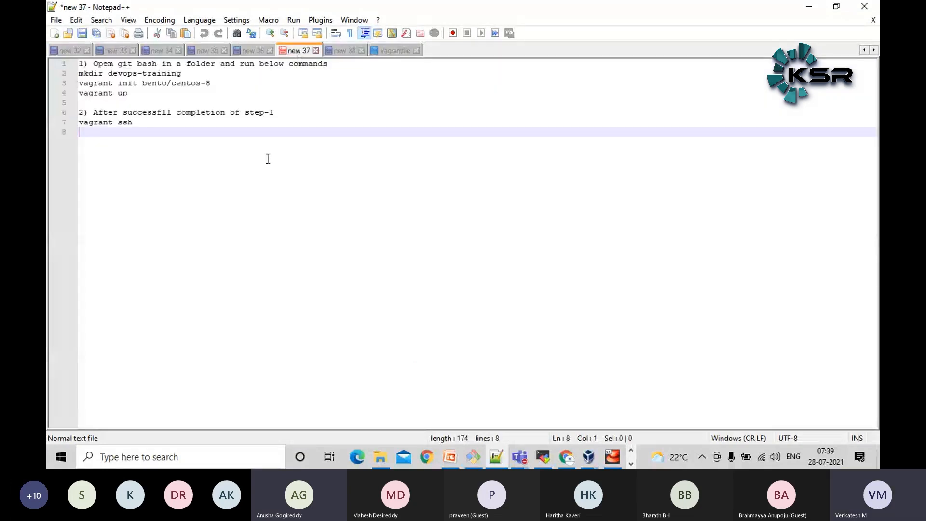
drag(144, 94, 102, 88)
triple_click(102, 85)
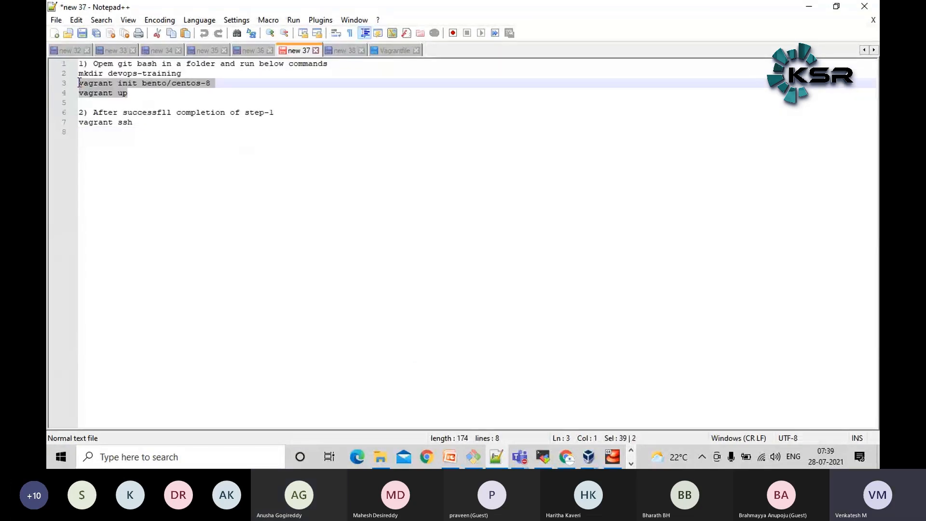
triple_click(155, 75)
drag(217, 83, 73, 87)
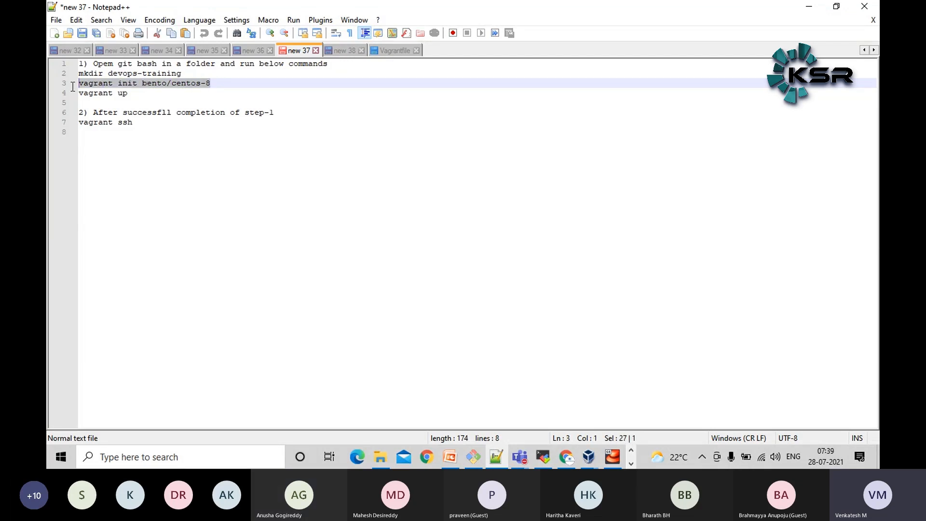
Highlight the vagrant ssh step, the vagrant init line, and its box name bento/centos-8 in the notes
drag(132, 123, 132, 113)
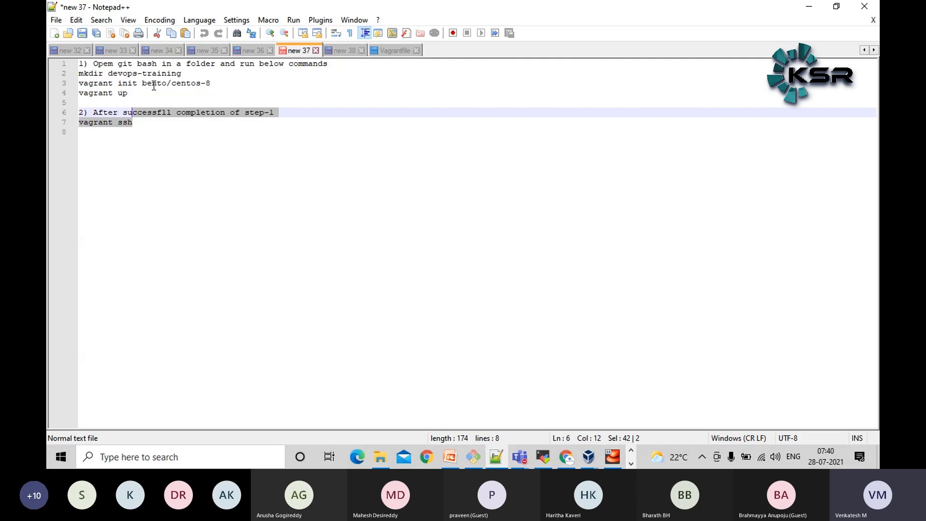
triple_click(120, 85)
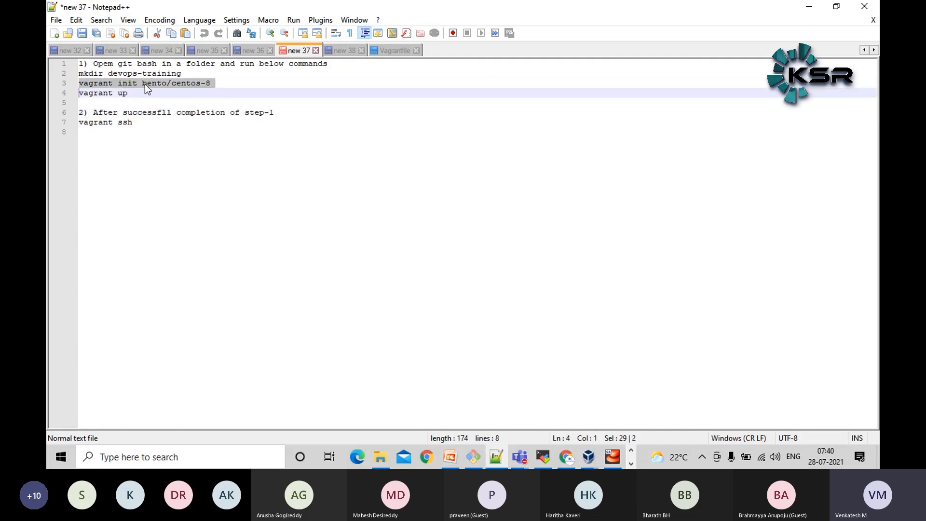
click(142, 83)
drag(142, 83, 214, 85)
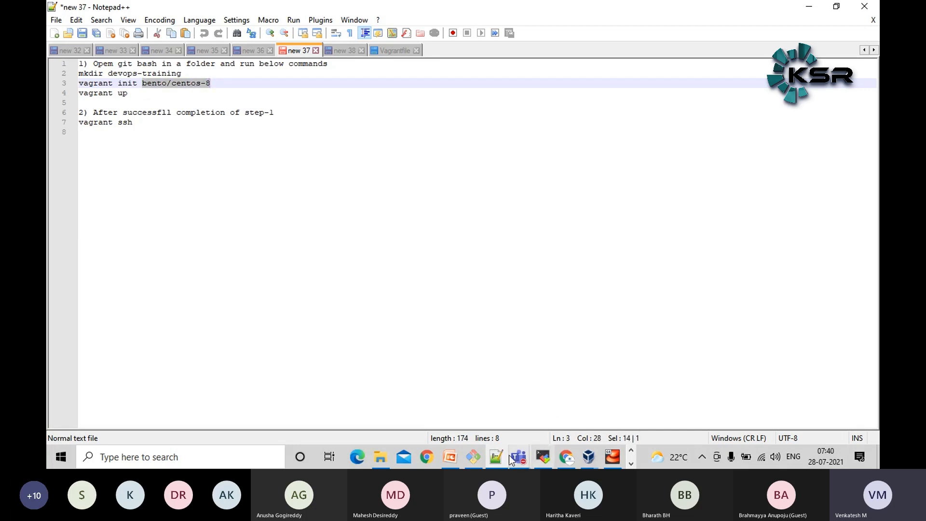
Switch to Git Bash and run vagrant box list to show the locally available boxes
click(478, 458)
text(vagrant box list)
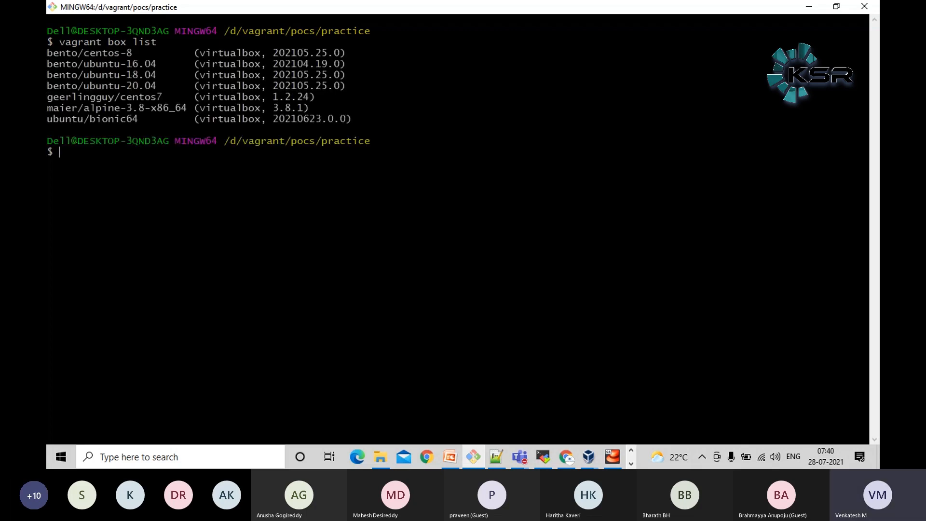
Examine the box list, highlighting the bento/ubuntu, geerlingguy/centos7 and ubuntu/bionic64 entries and the full bento/centos-8 line
double_click(107, 55)
double_click(124, 63)
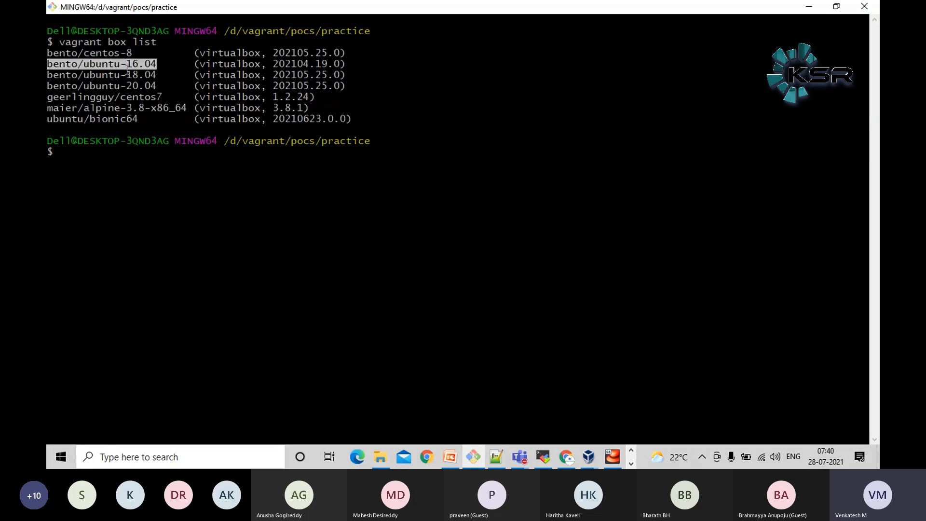
double_click(135, 75)
double_click(136, 86)
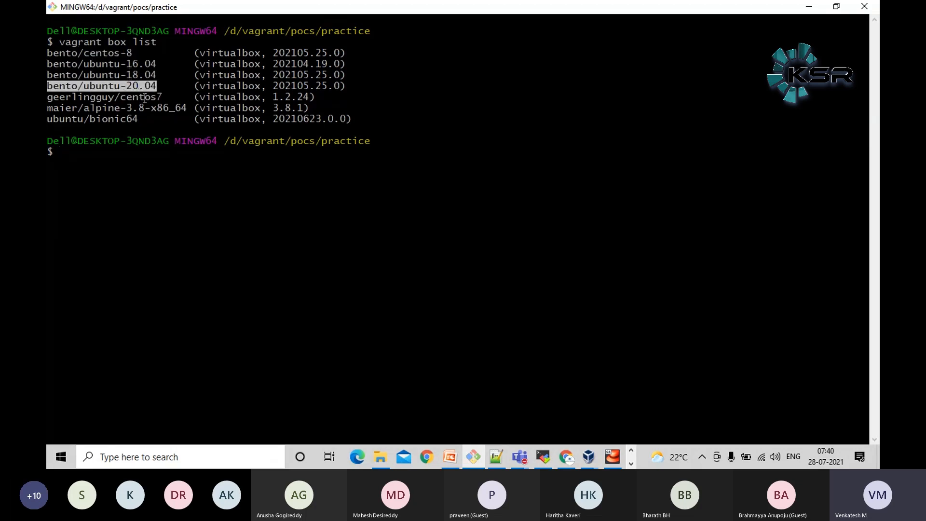
double_click(146, 98)
click(185, 170)
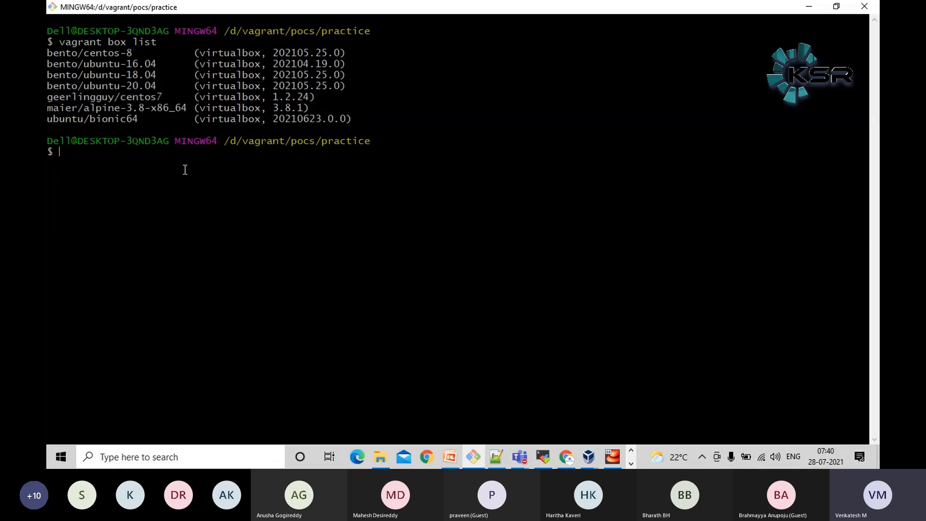
double_click(117, 121)
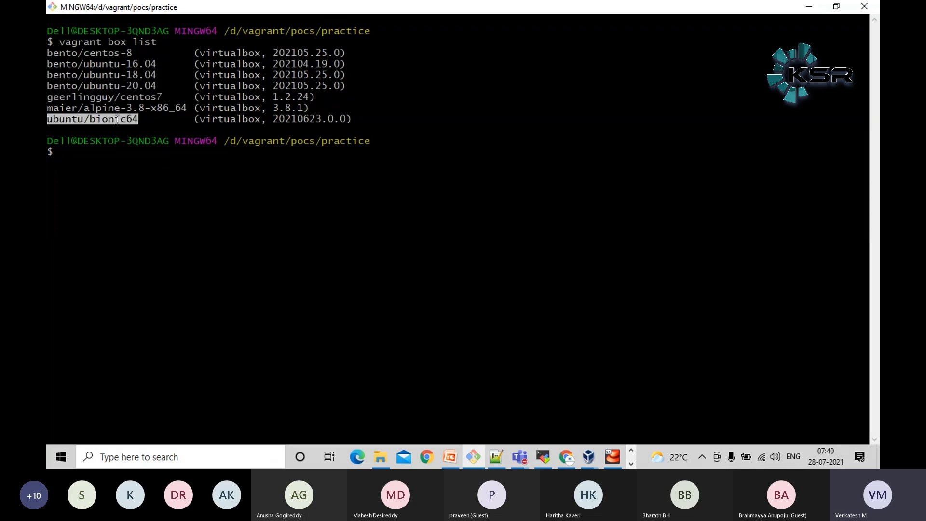
click(105, 118)
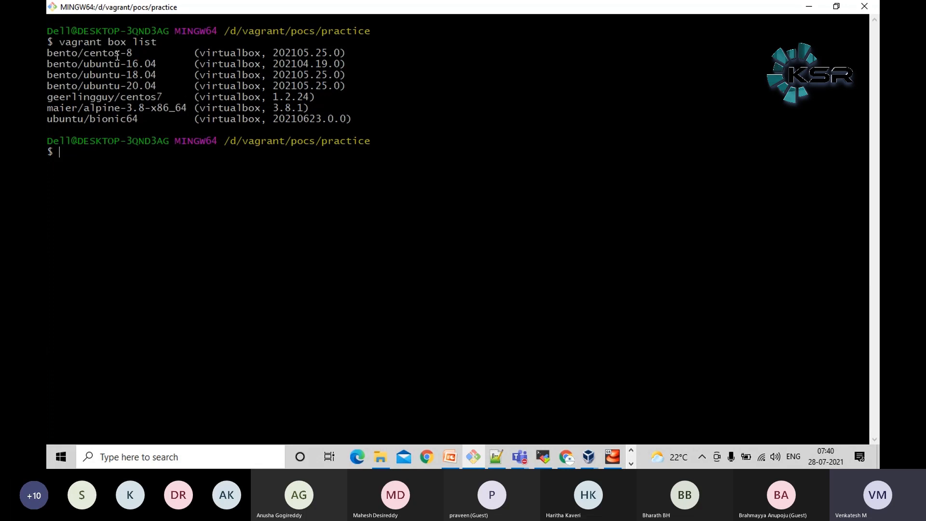
triple_click(117, 56)
double_click(117, 56)
click(117, 57)
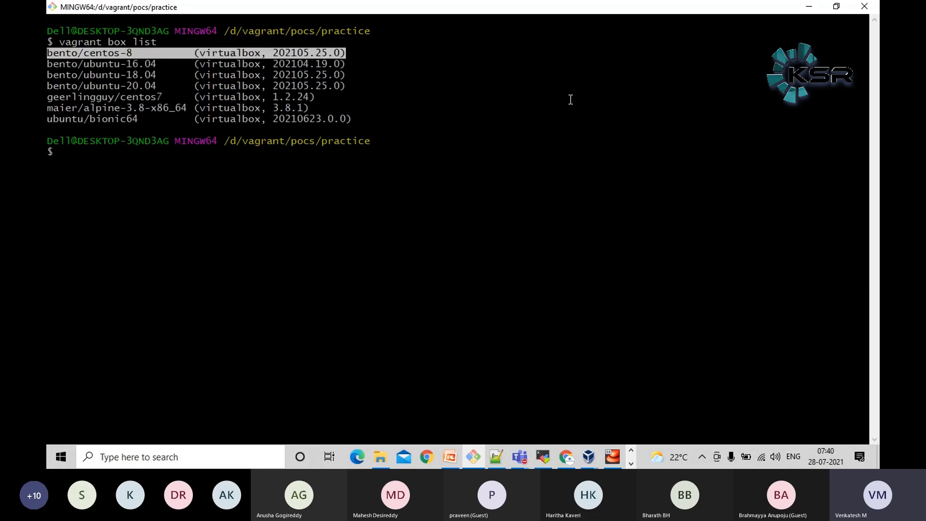
Minimize Git Bash to return to the Notepad++ notes and highlight the box name and the word init in the vagrant init line
click(809, 7)
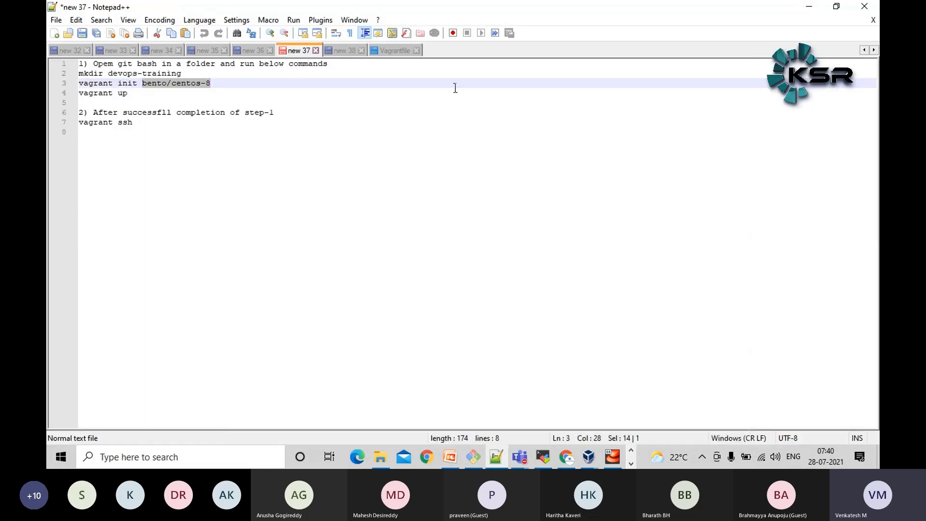
click(217, 85)
drag(216, 86, 147, 87)
double_click(126, 84)
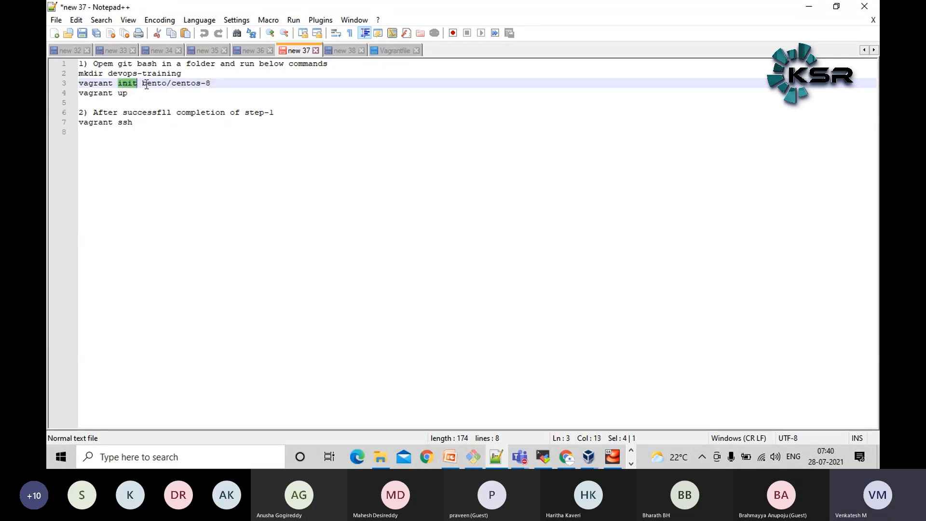
Highlight the box name bento/centos-8 in the notes, view the matching settings in the Vagrantfile, and return to the vagrant up line
drag(143, 85, 218, 86)
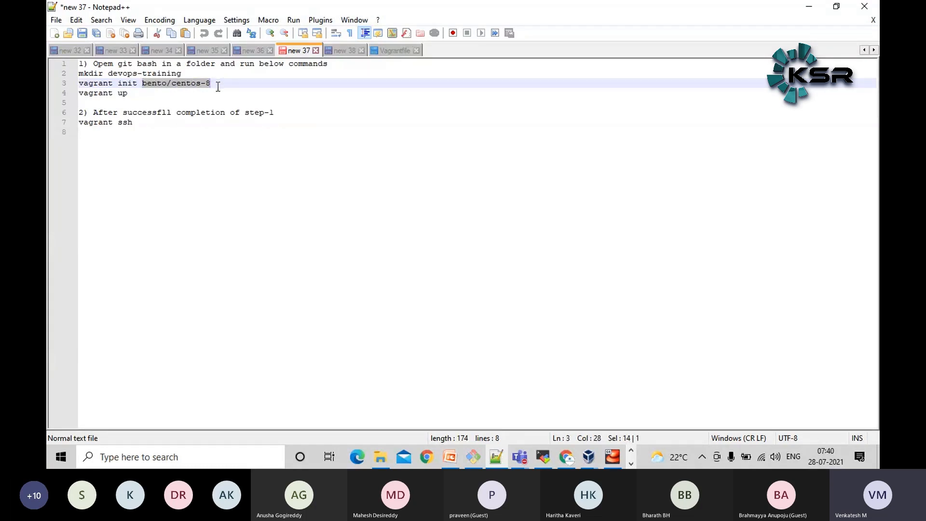
click(393, 50)
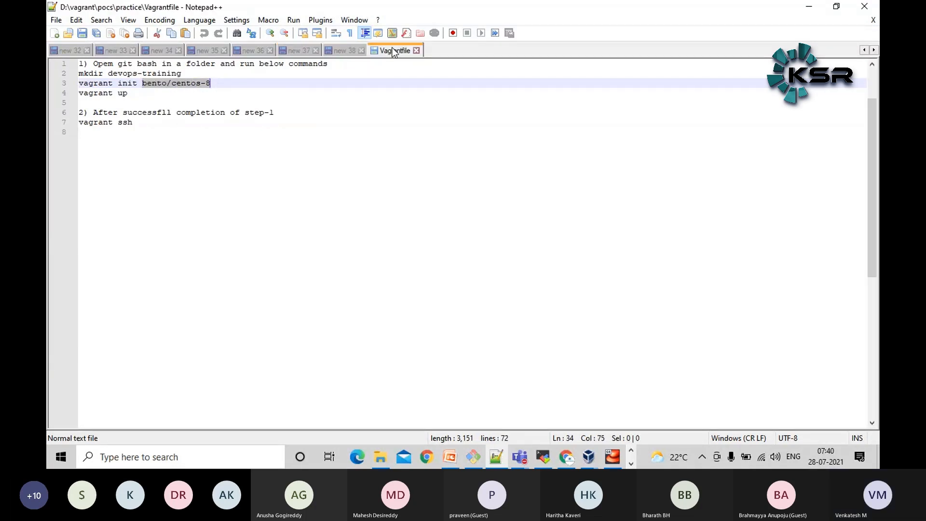
scroll(308, 296, down, 3)
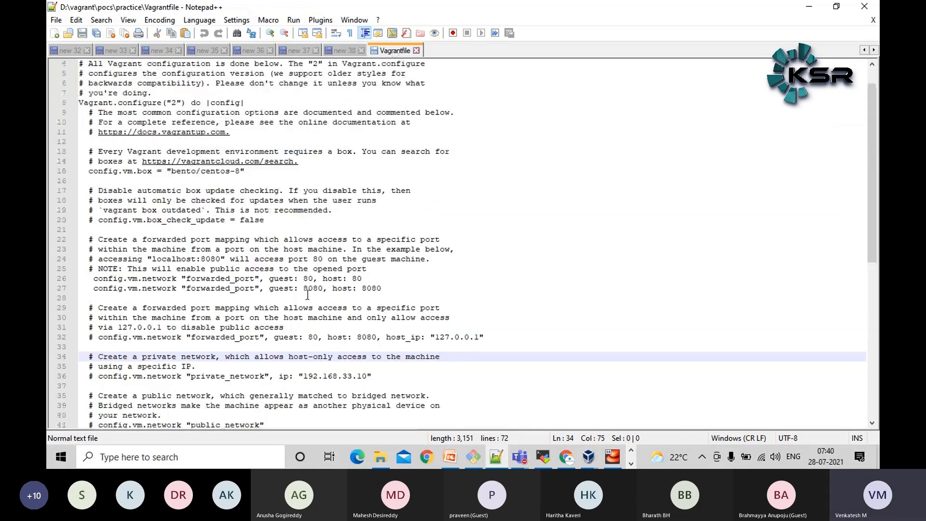
click(340, 51)
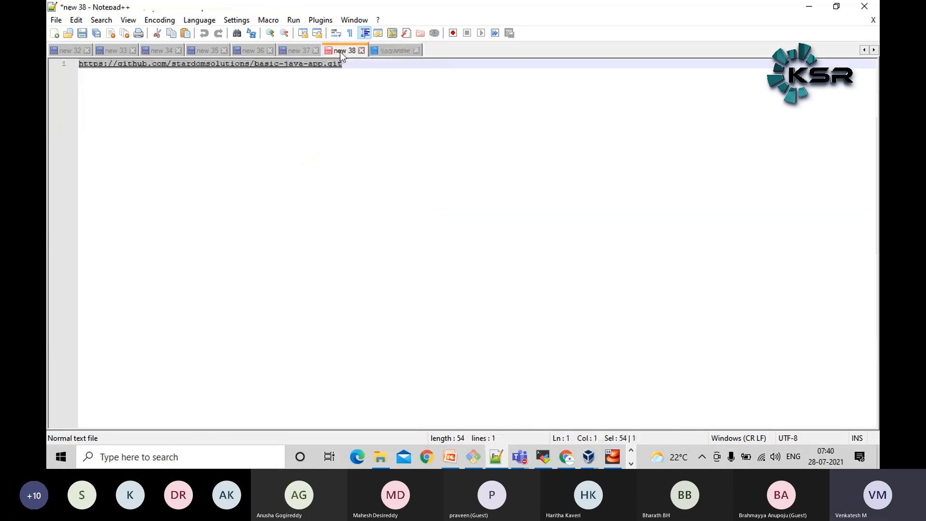
click(291, 51)
click(143, 95)
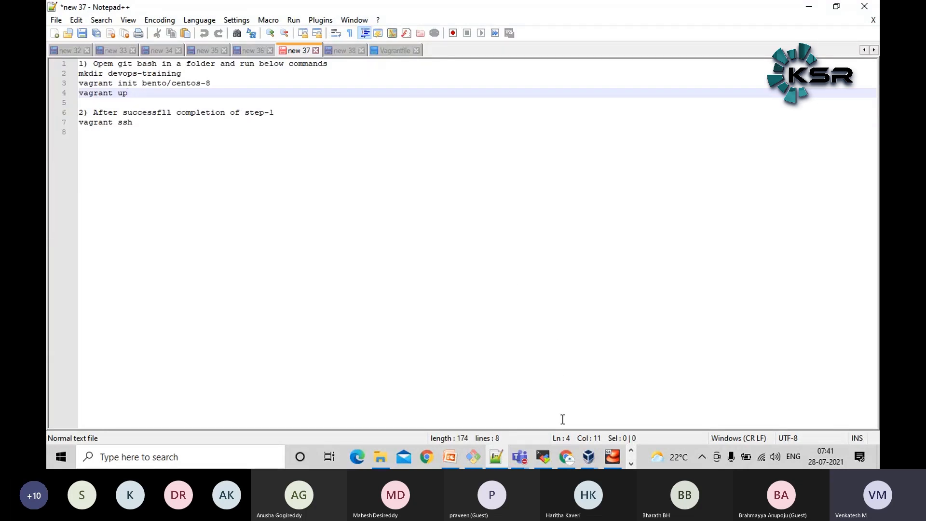
Switch to Chrome and fill in the first Jenkins admin user's username as admin, the password with its confirmation, and the full name
click(569, 458)
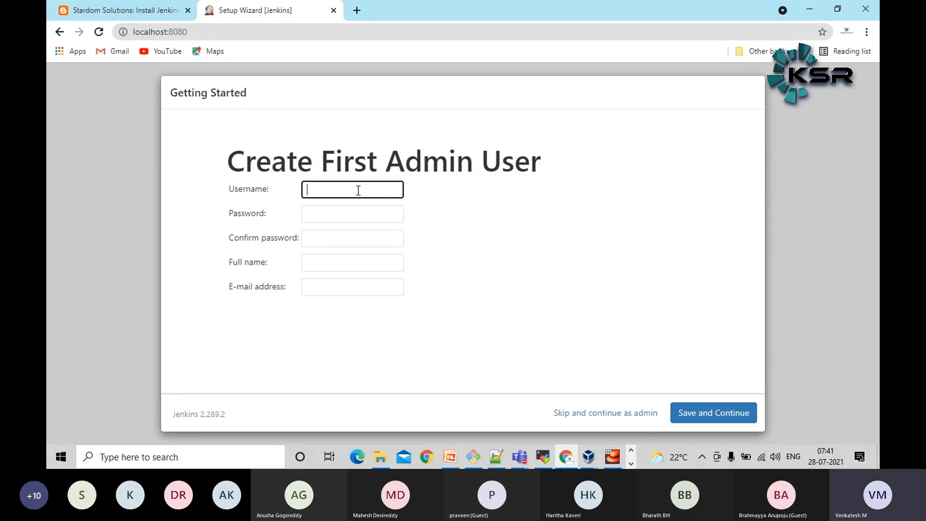
text(admin)
key(Tab)
text(admin)
key(Tab)
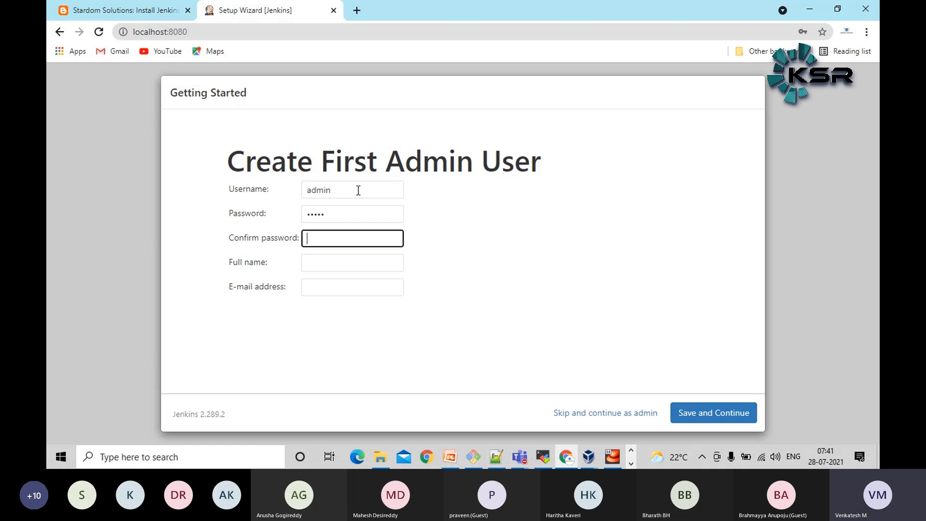
text(admin)
key(Tab)
text(admin)
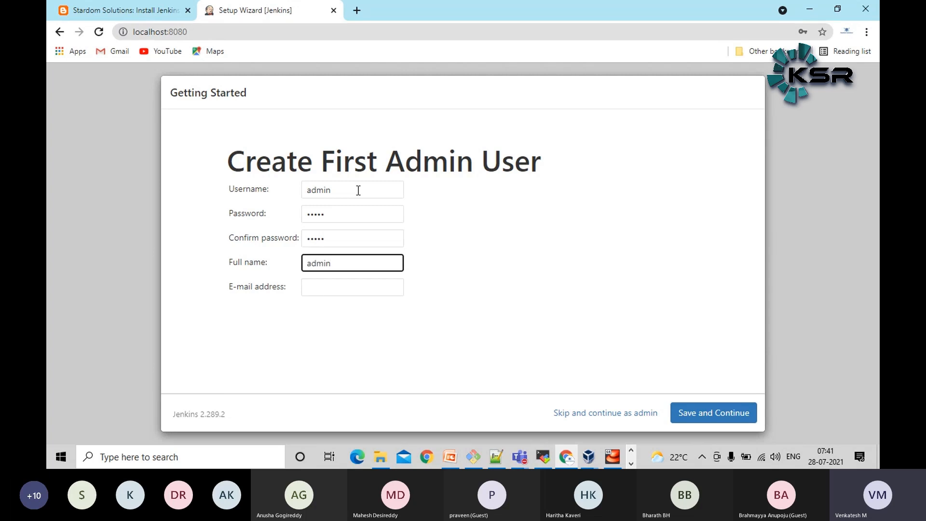
Enter the admin user's e-mail address, save the account, and dismiss the browser's password warning
key(Tab)
text(admin)
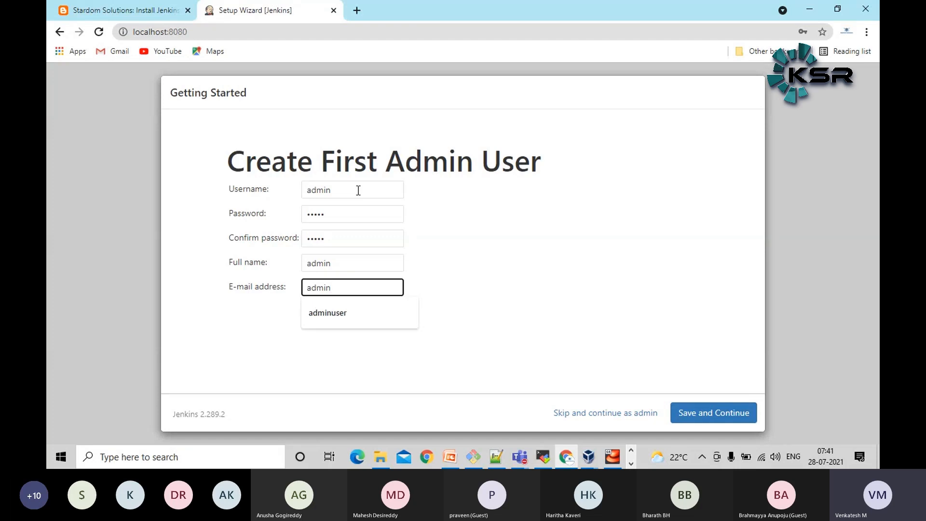
text(@admin.vo)
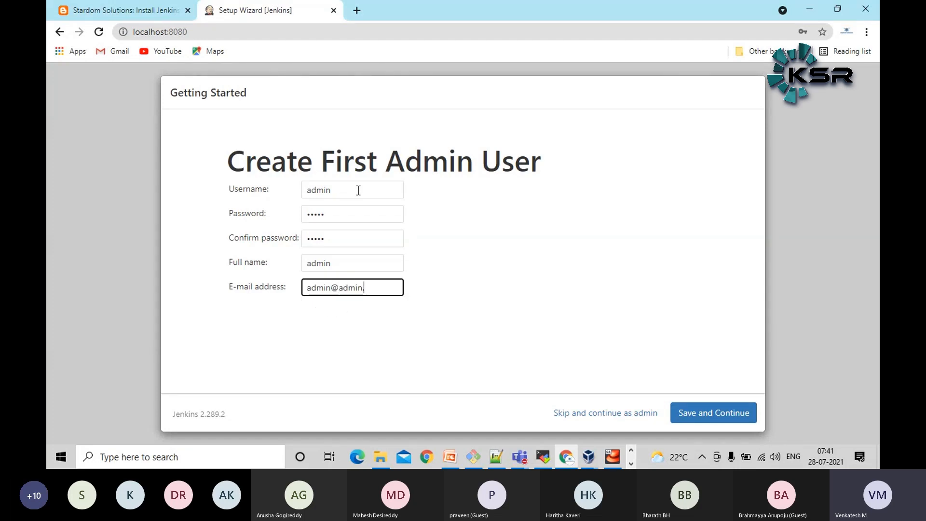
text(m)
key(BackSpace)
key(BackSpace)
key(BackSpace)
key(BackSpace)
text(.com)
click(724, 414)
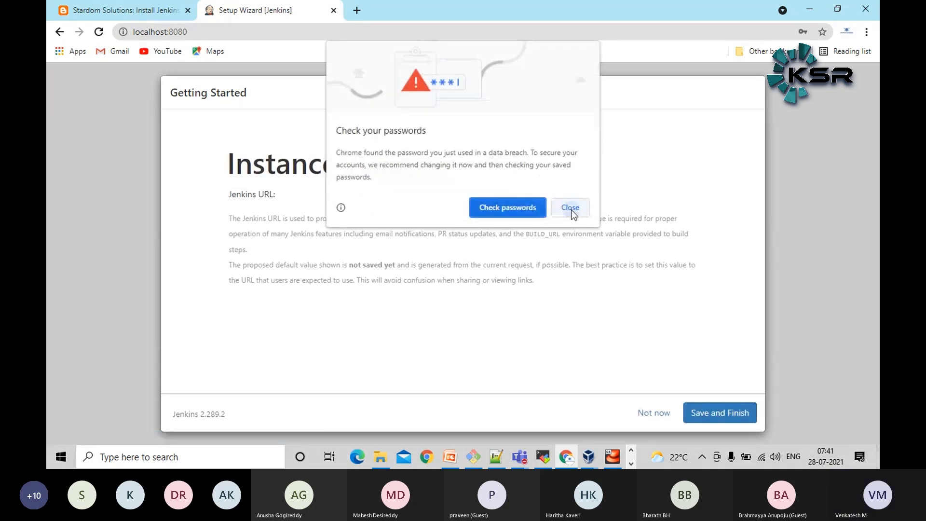
click(571, 210)
click(801, 233)
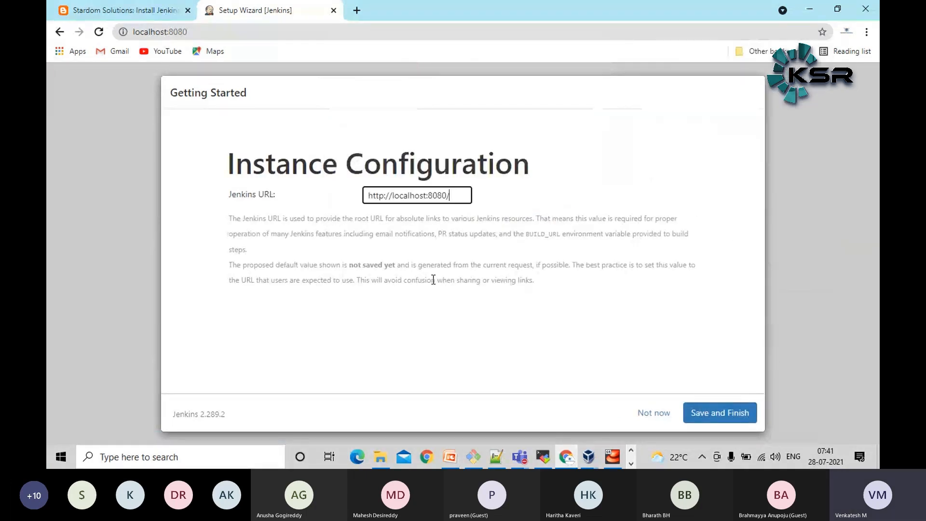
triple_click(256, 196)
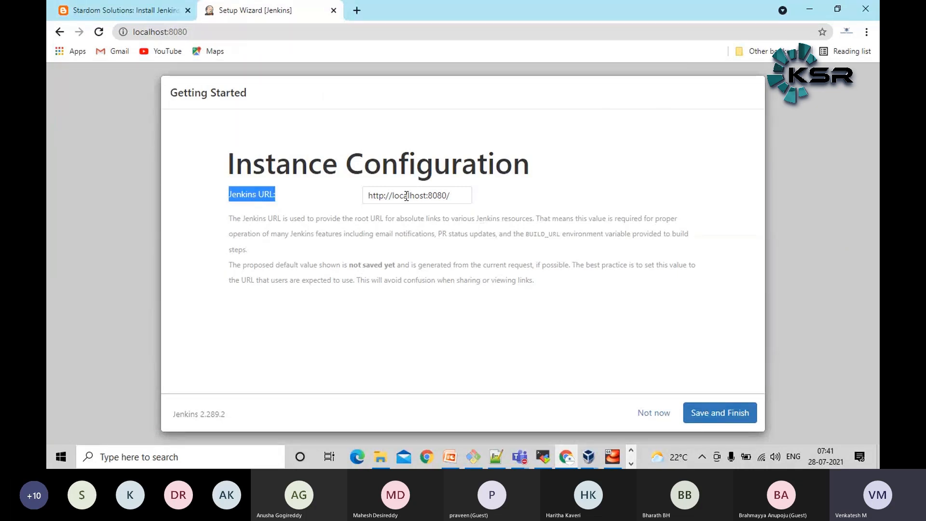
click(458, 303)
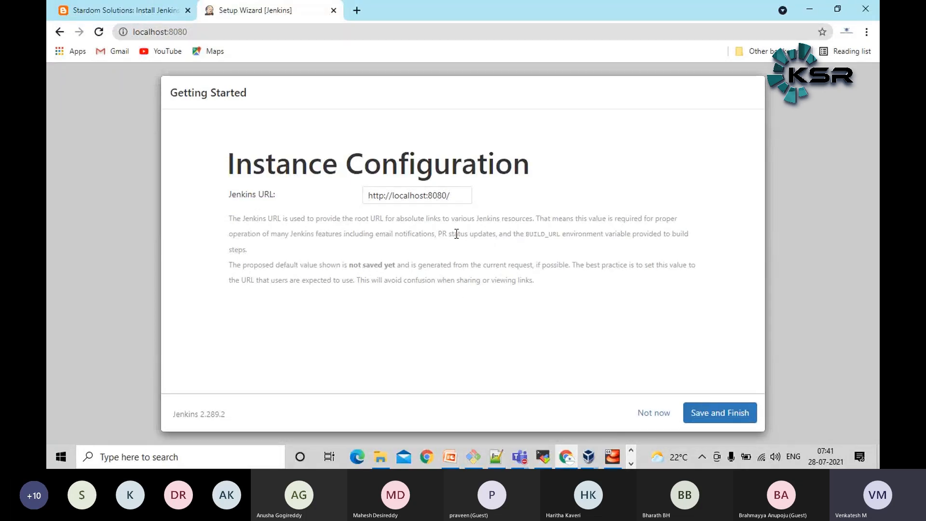
drag(465, 195, 378, 227)
drag(483, 264, 486, 265)
click(458, 194)
triple_click(458, 194)
click(482, 271)
Save the instance configuration to finish the setup and open the Jenkins dashboard
click(719, 416)
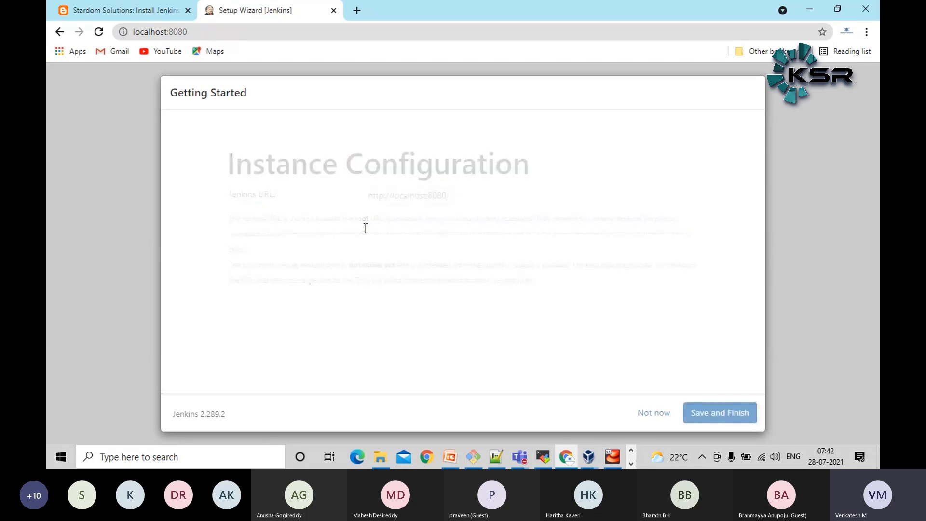
click(286, 225)
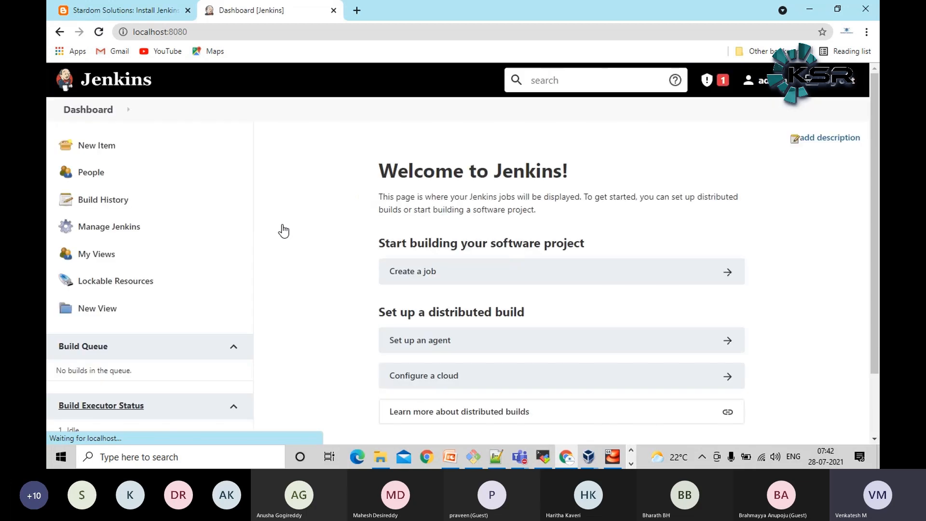
scroll(637, 304, down, 2)
scroll(632, 316, up, 2)
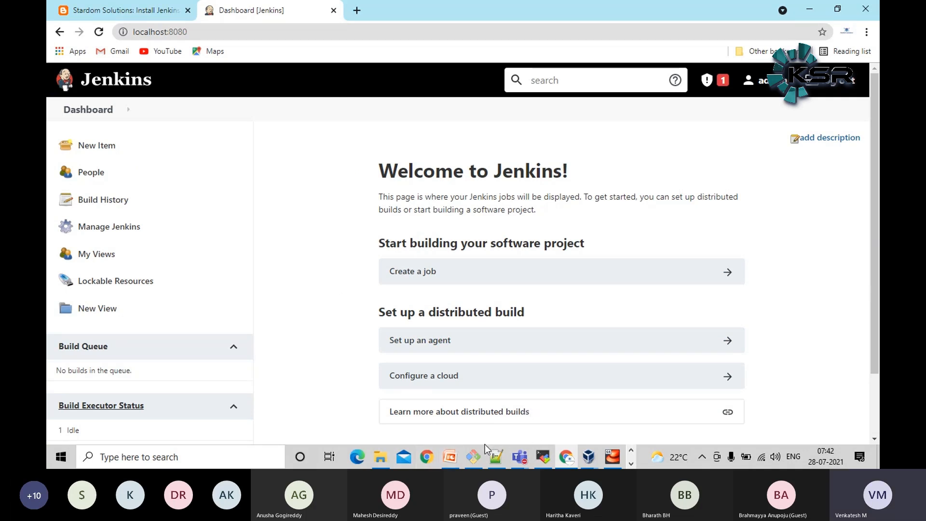
Switch to Git Bash and go up to the parent folder with cd ../
mouse_move(478, 457)
click(487, 411)
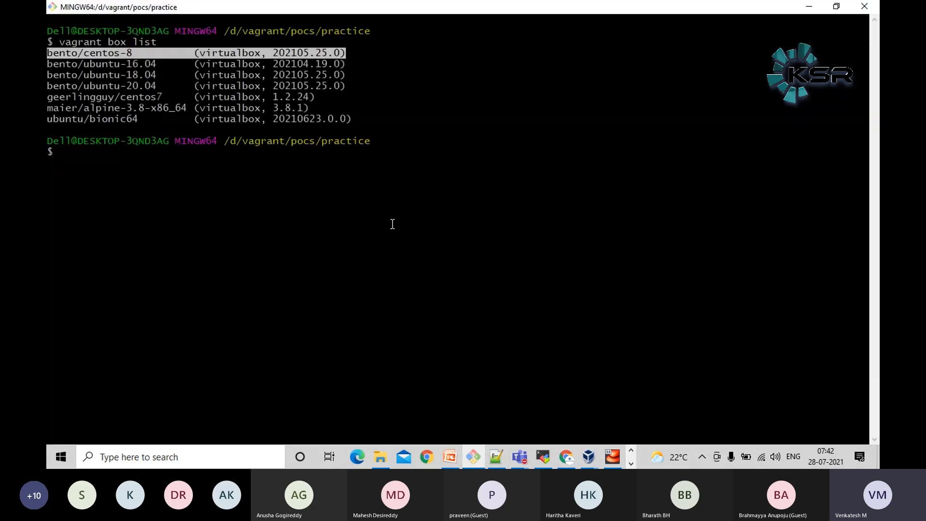
text(cd ../)
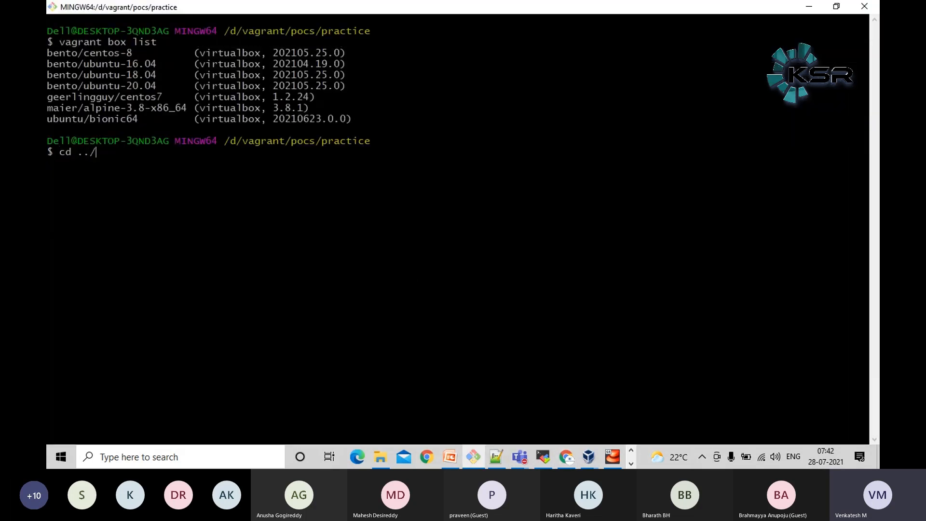
key(Return)
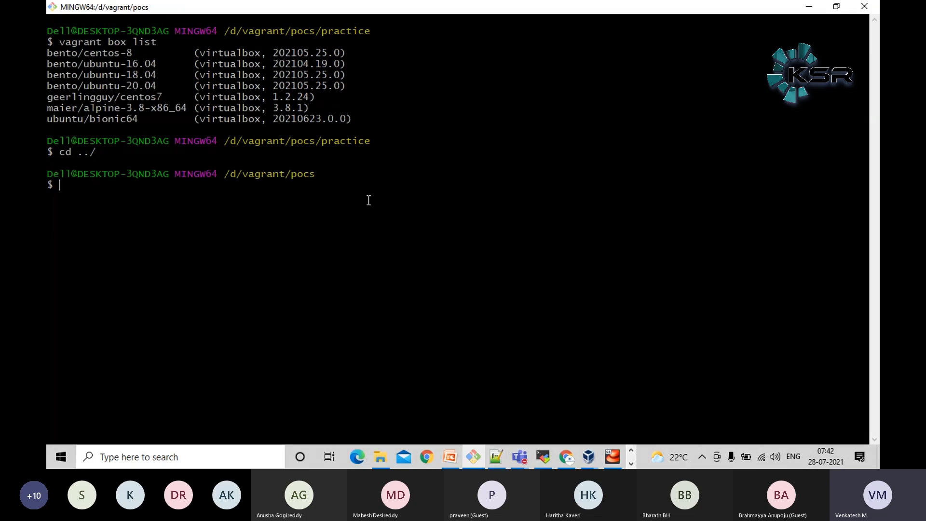
Copy the mkdir devops-training command from the Notepad++ notes and try to create that folder in Git Bash
click(496, 457)
click(254, 51)
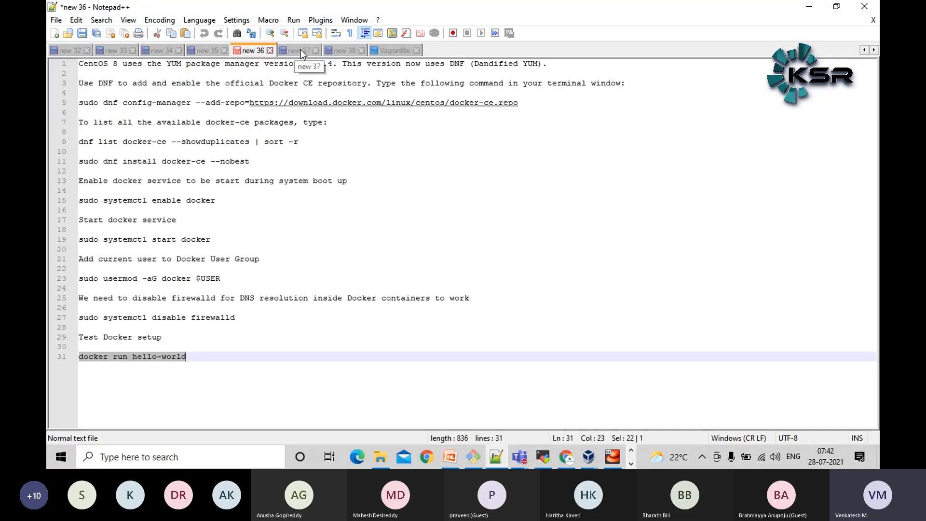
click(301, 50)
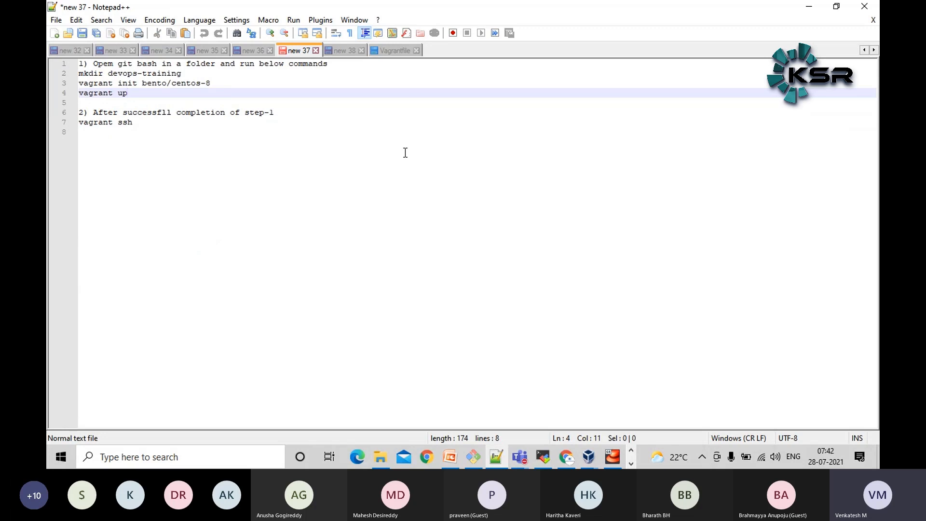
drag(193, 75, 50, 75)
key(ctrl+c)
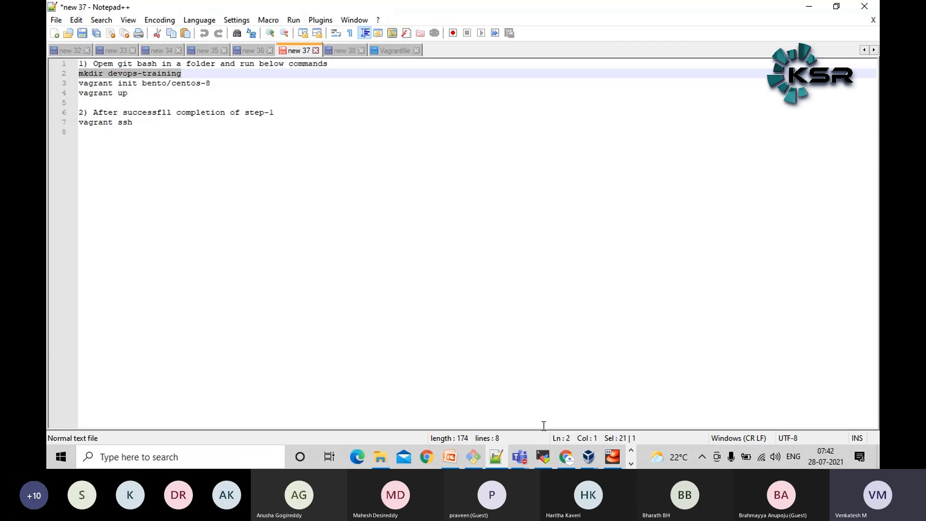
mouse_move(488, 456)
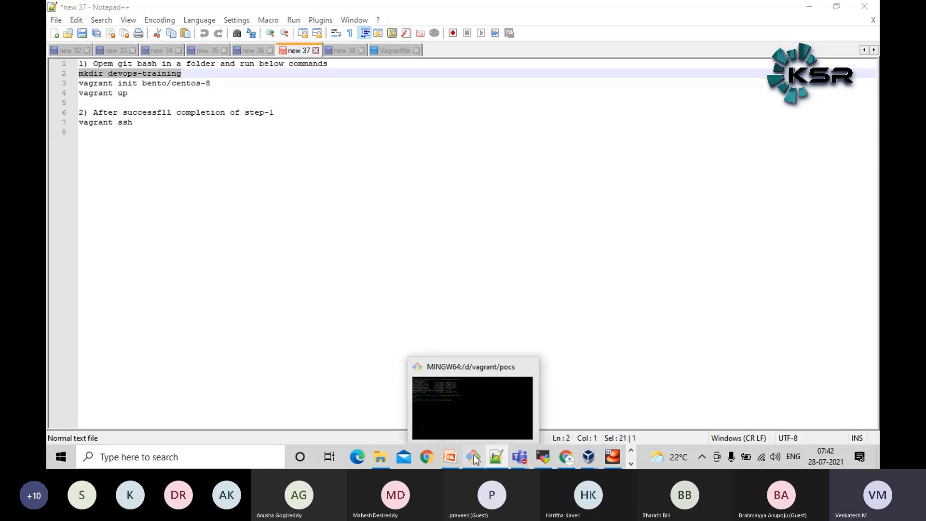
click(473, 407)
key(shift+Insert)
key(Return)
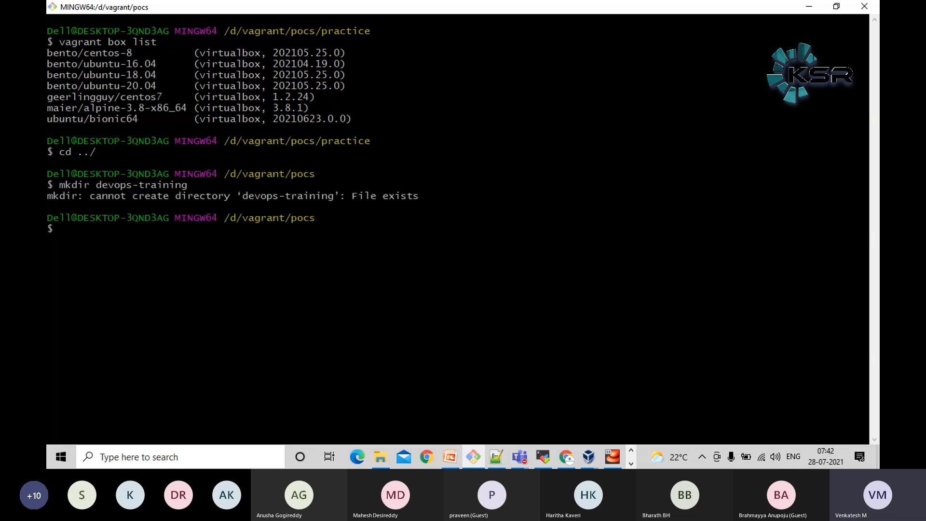
Create a folder named devops-training-test, change into it, and list its contents with ls
key(Up)
text(-test)
text(cd)
double_click(200, 231)
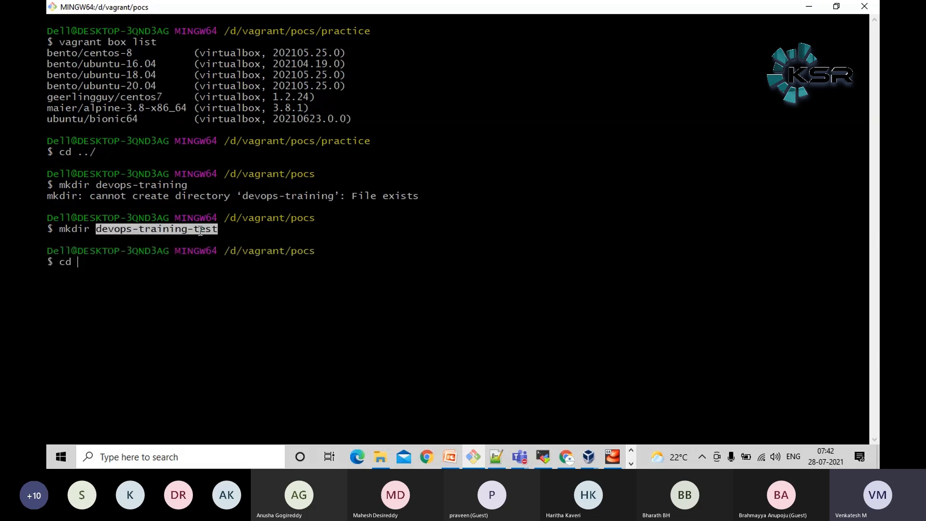
middle_click(201, 231)
key(Return)
text(ls)
key(Return)
Copy vagrant init bento/centos-8 from the notes and run it in devops-training-test after listing the folder with ls -lhrt
key(alt+Tab)
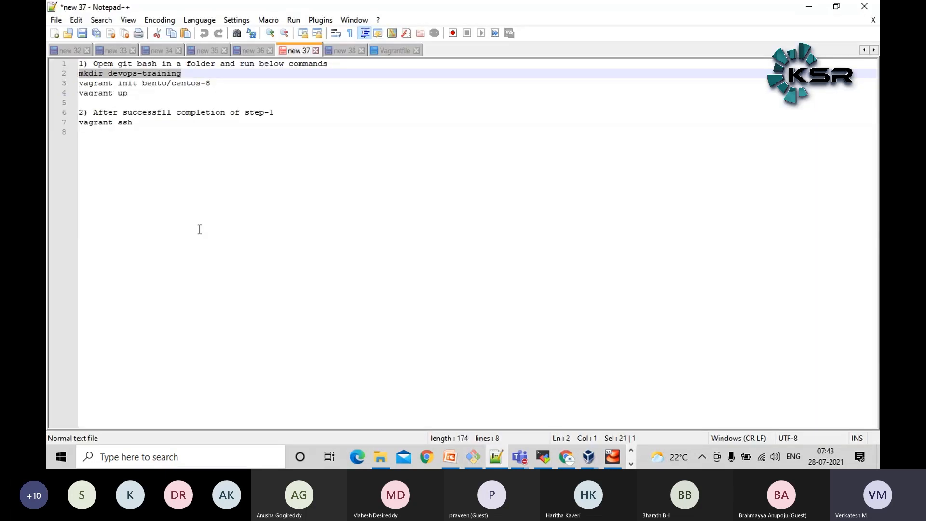
drag(213, 83, 67, 86)
key(ctrl+c)
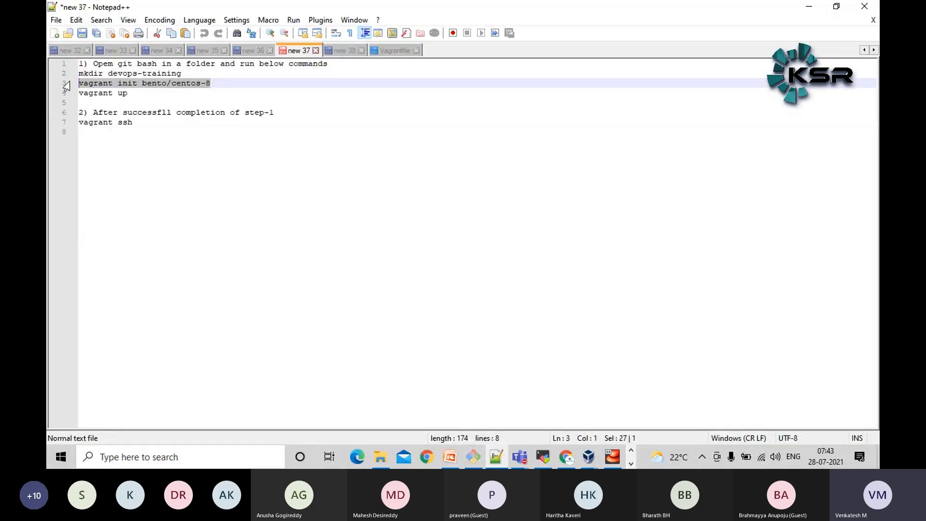
click(479, 458)
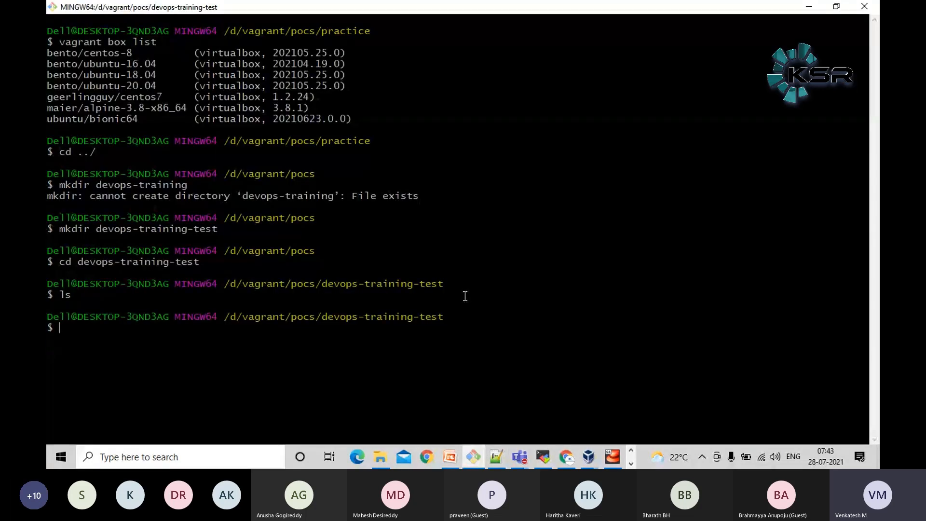
text(ls -lhrt)
key(Return)
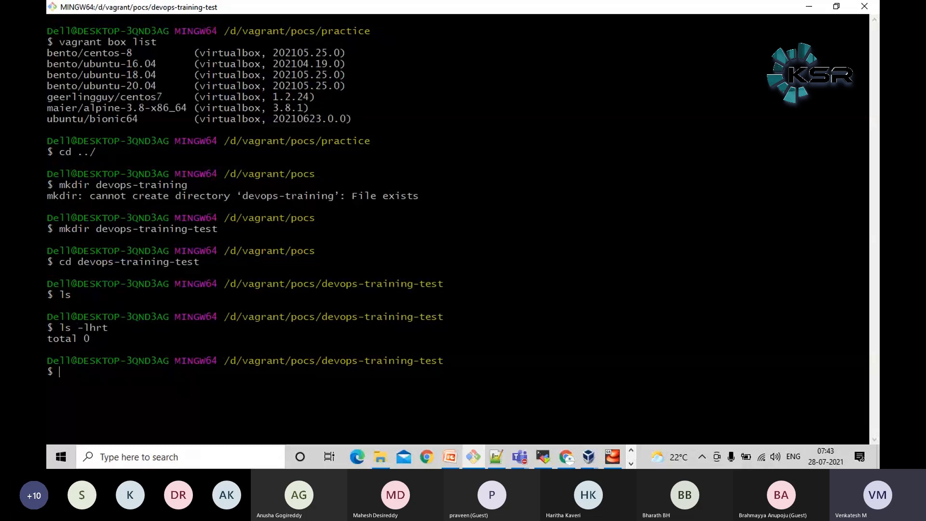
key(shift+Insert)
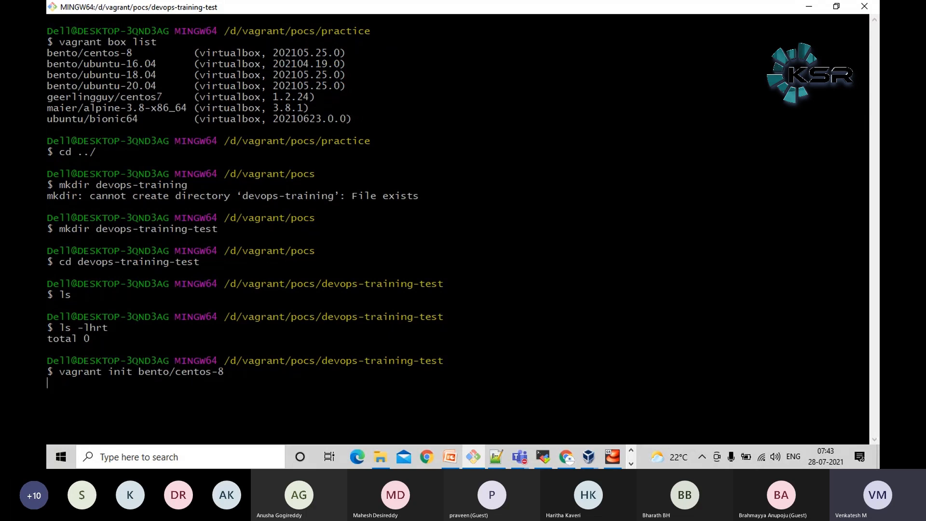
key(Return)
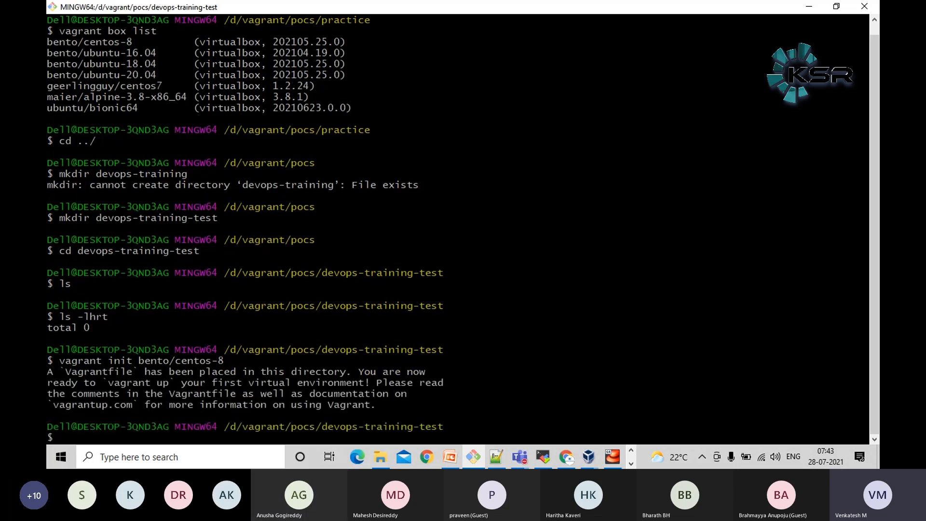
List the folder again with ls -lhrt and highlight the Vagrantfile entry
text(ls -lhrt)
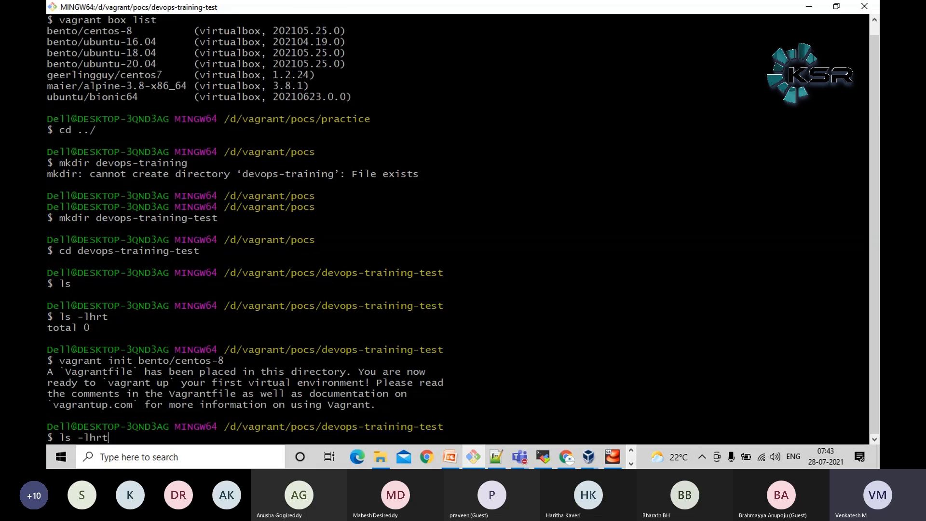
key(Return)
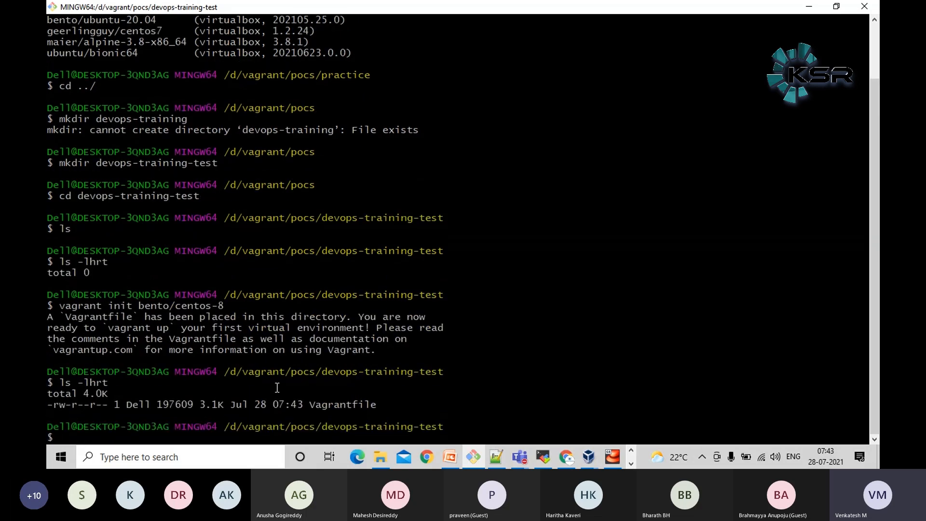
double_click(343, 406)
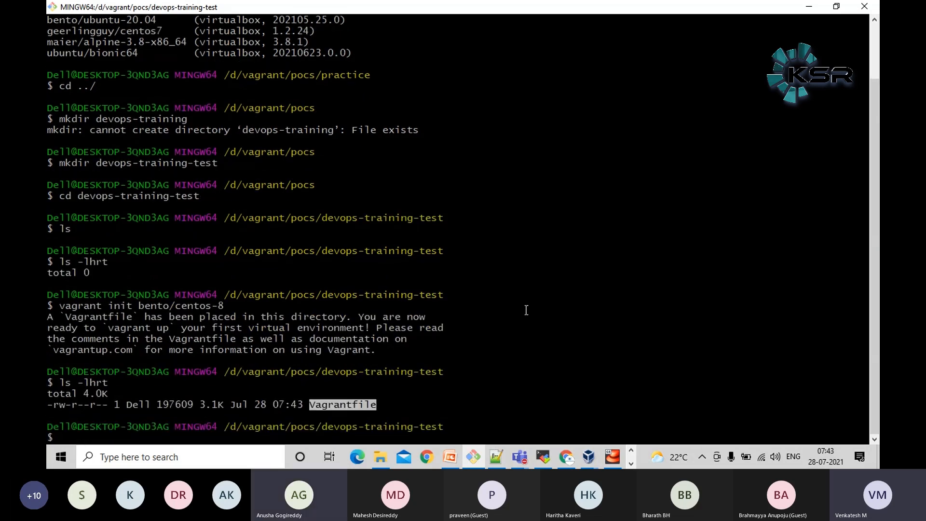
Clear the prompt and open the Vagrantfile of devops-training-test in vi
key(ctrl+c)
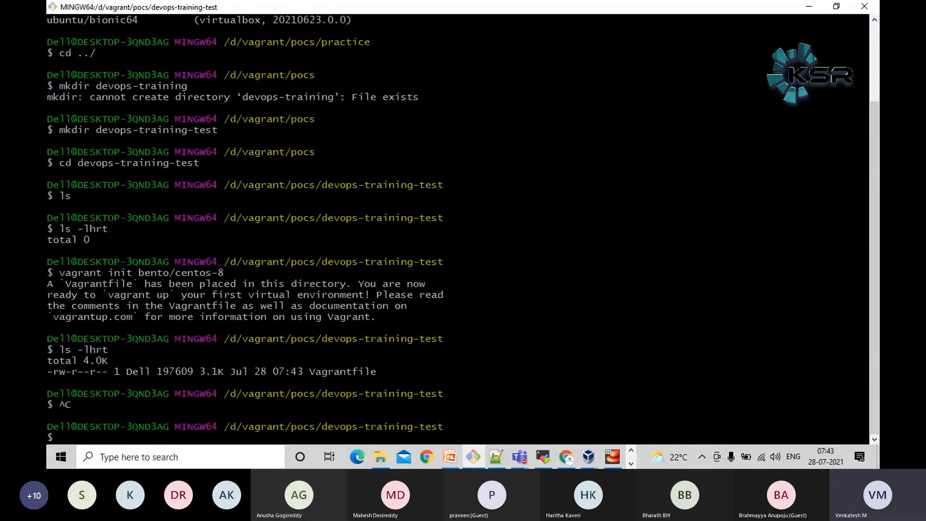
text(vi Vagrantfile)
key(Return)
key(Down)
key(Down)
key(Down)
key(Down)
key(Down)
key(Down)
key(Down)
key(Down)
key(Down)
key(Down)
key(Down)
key(Down)
key(Down)
key(Down)
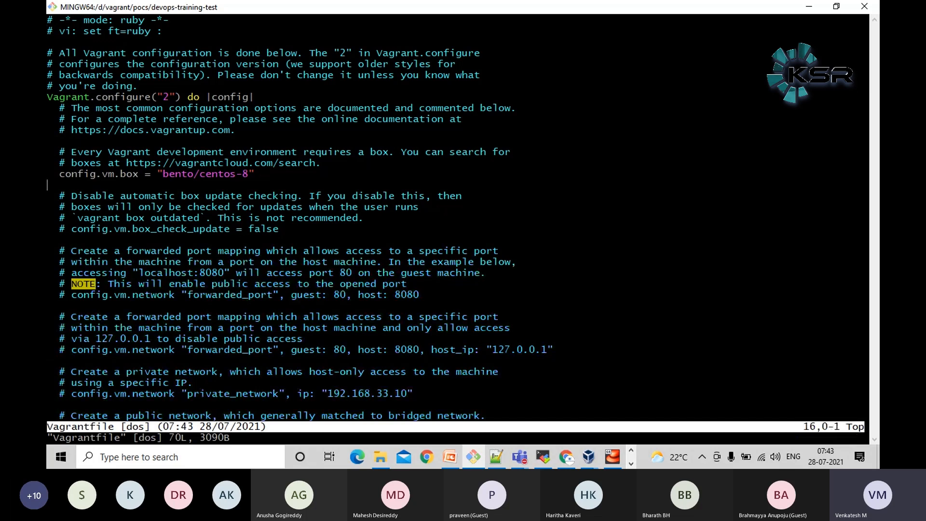
Uncomment the first forwarded_port line (guest 80, host 8080) in the Vagrantfile, then save and quit vi
key(Up)
key(Up)
key(Down)
key(Down)
key(Down)
key(Down)
key(Down)
key(Down)
key(Down)
key(Down)
key(Down)
key(Down)
key(Down)
key(Down)
key(Right)
key(Right)
key(Right)
key(i)
key(BackSpace)
key(BackSpace)
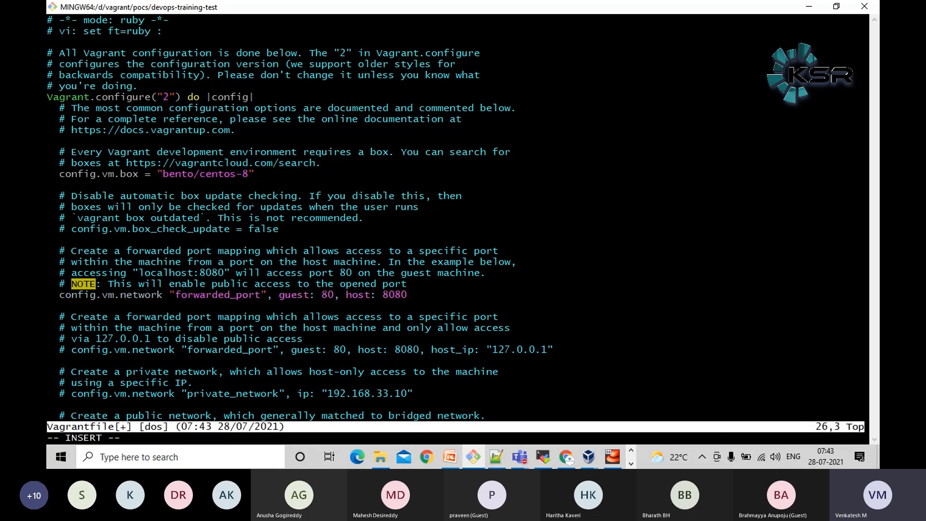
key(Down)
key(Up)
key(Escape)
text(:wq)
key(Return)
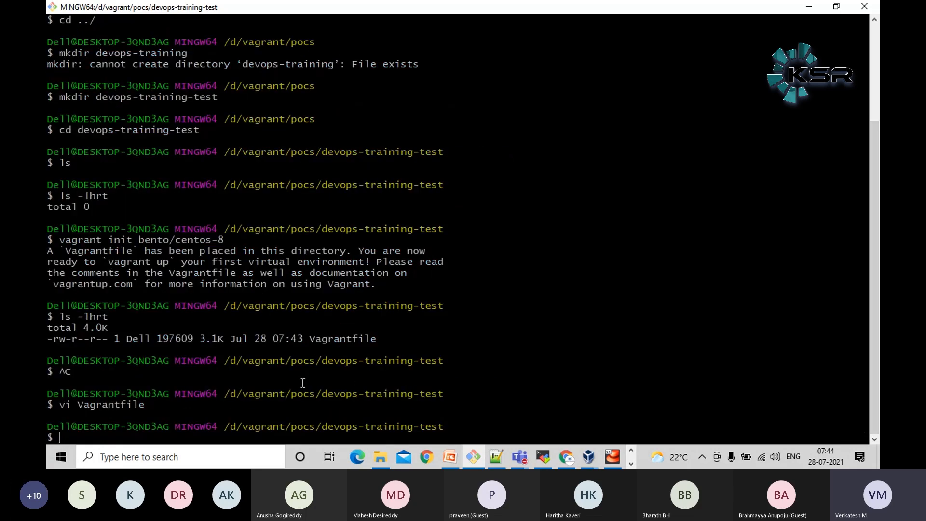
Switch to the Notepad++ notes and add the line cd devops-training below the mkdir devops-training command
key(alt+Tab)
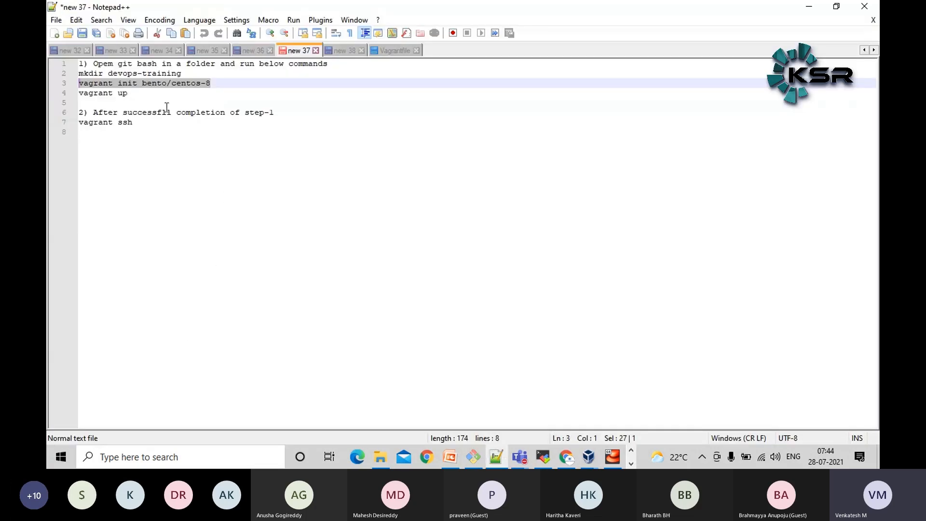
click(191, 72)
drag(191, 72, 108, 74)
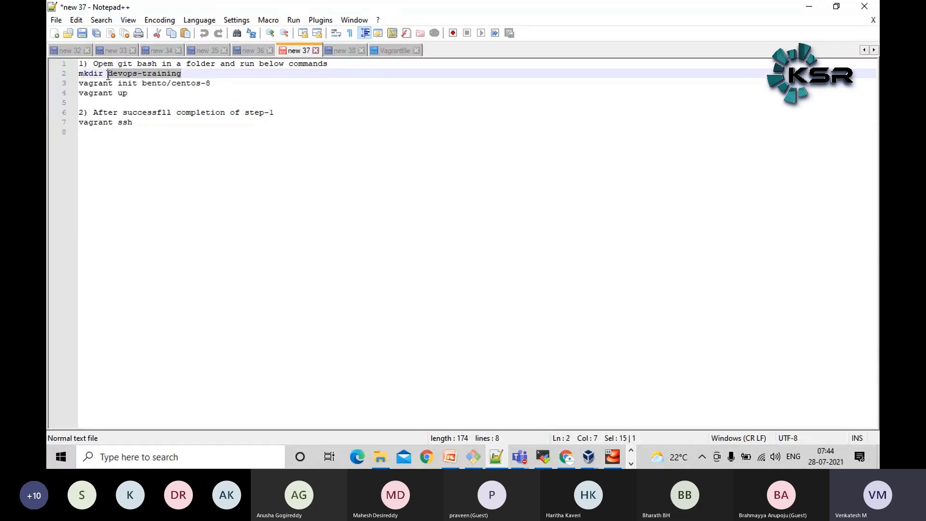
click(222, 75)
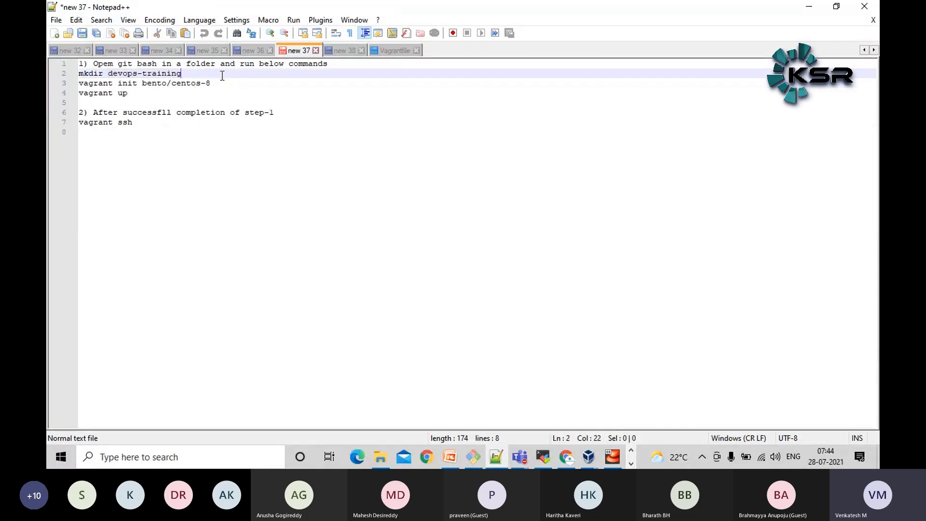
key(Return)
text(cd)
key(ctrl+v)
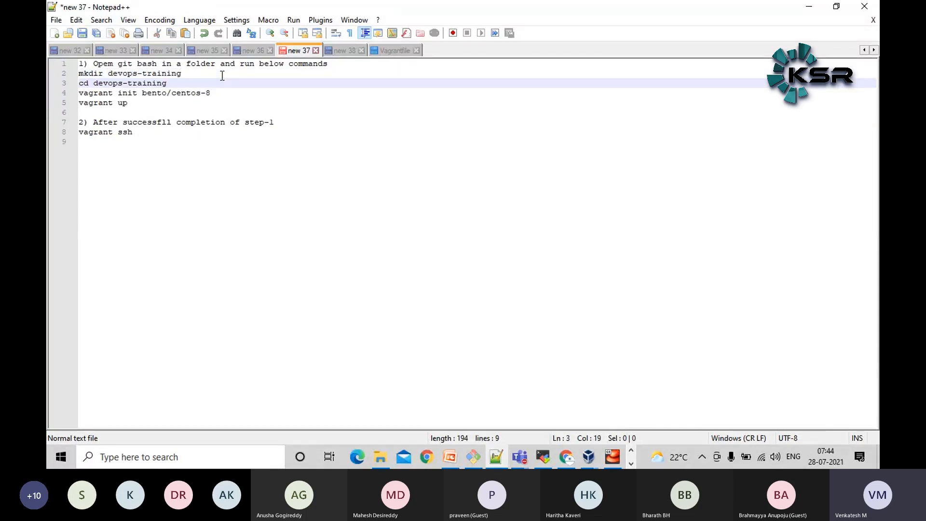
Review the step 1 commands in the notes by highlighting them, and minimize Notepad++
drag(129, 103, 66, 105)
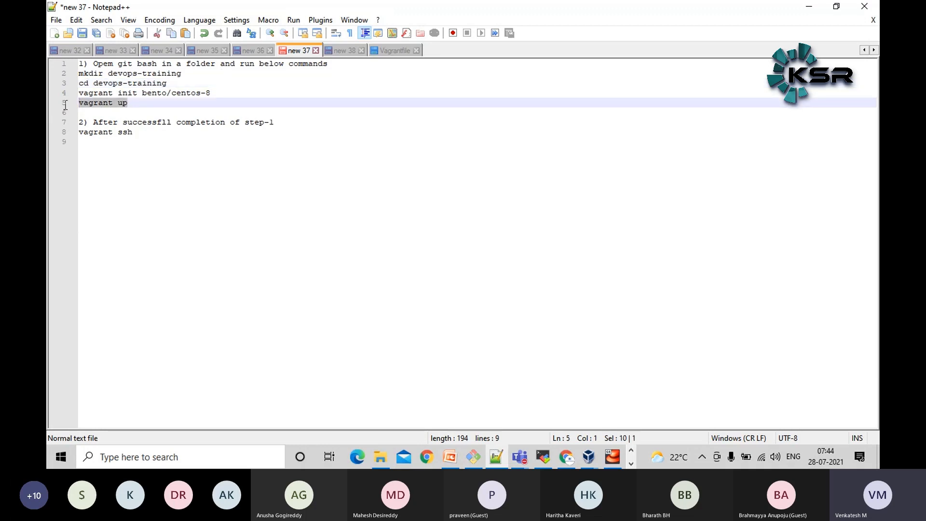
drag(212, 93, 144, 93)
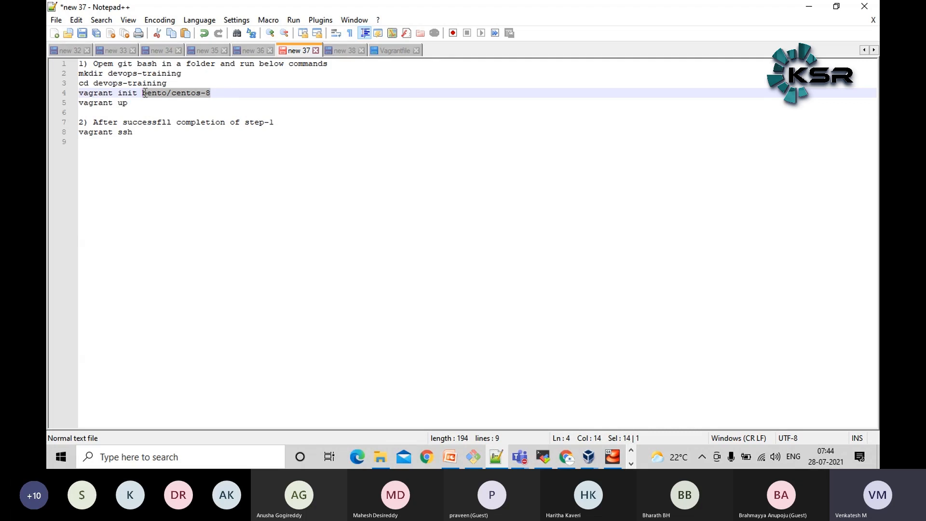
click(145, 102)
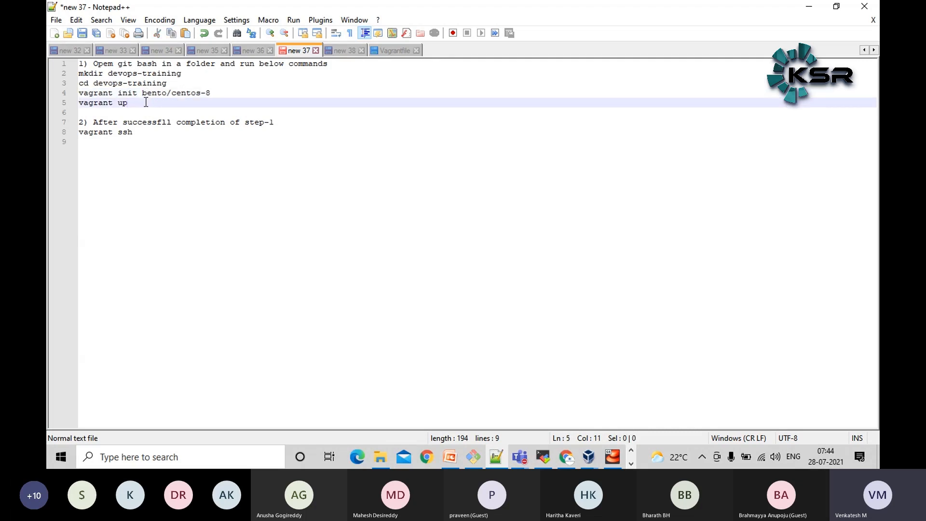
drag(215, 91, 55, 89)
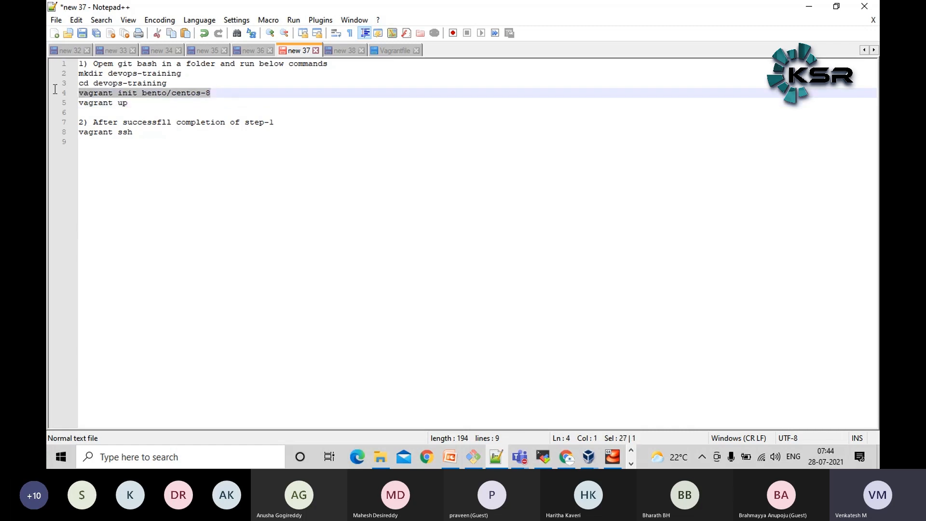
drag(153, 103, 78, 72)
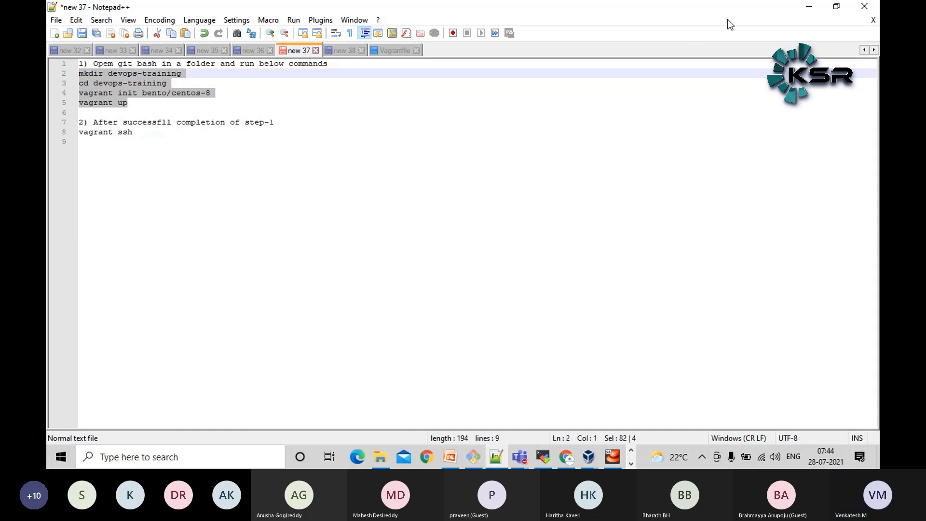
click(808, 8)
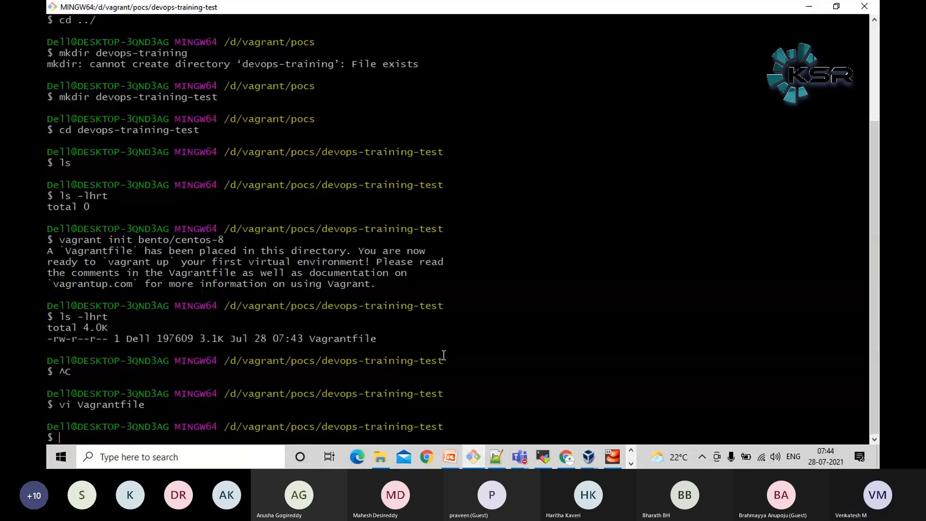
Switch to Chrome and look over the Jenkins dashboard at localhost:8080
mouse_move(571, 459)
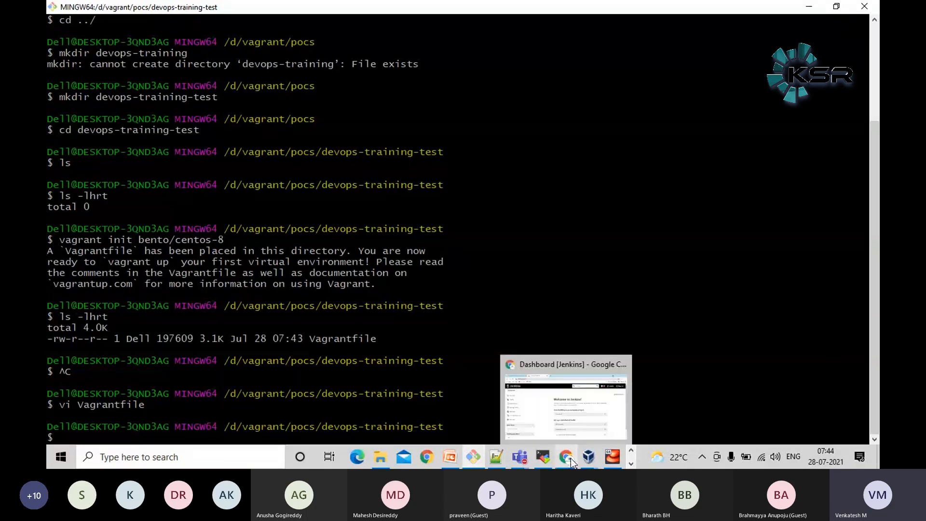
click(577, 417)
scroll(353, 284, down, 2)
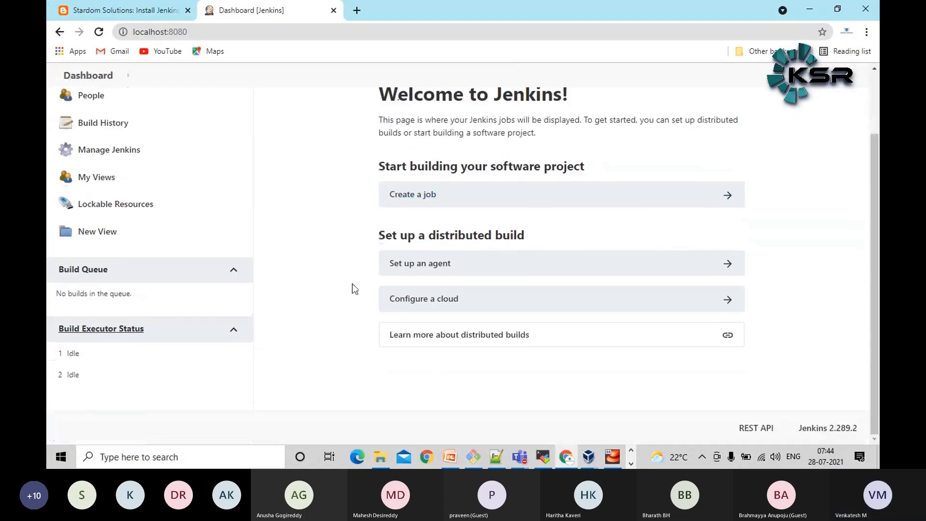
scroll(352, 284, up, 2)
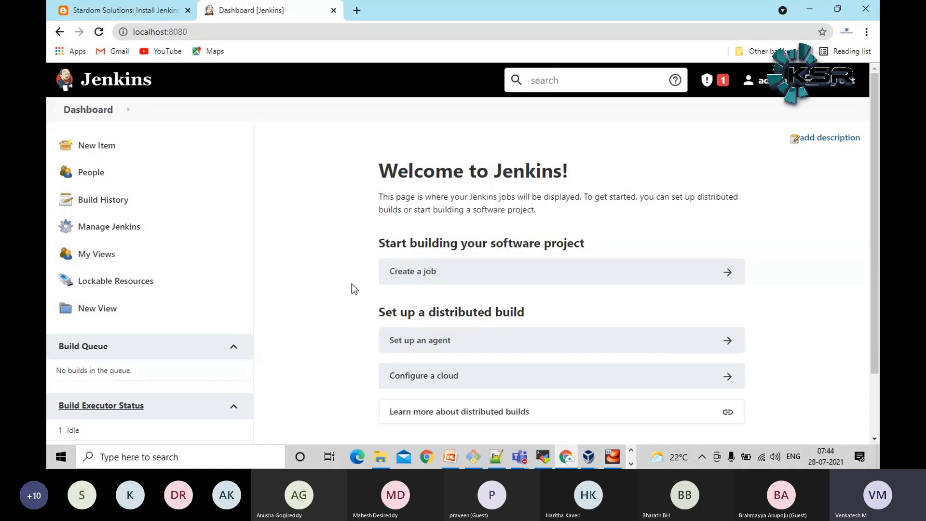
scroll(334, 286, down, 3)
scroll(334, 286, up, 3)
Open Manage Jenkins and consult the tool diagram slide of the CIWorkshop presentation in PowerPoint while it loads
click(101, 229)
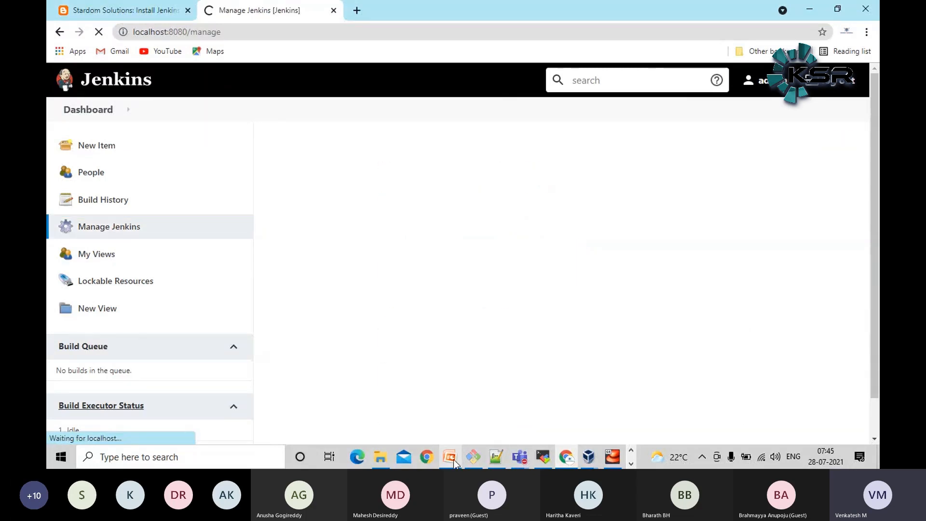
click(454, 460)
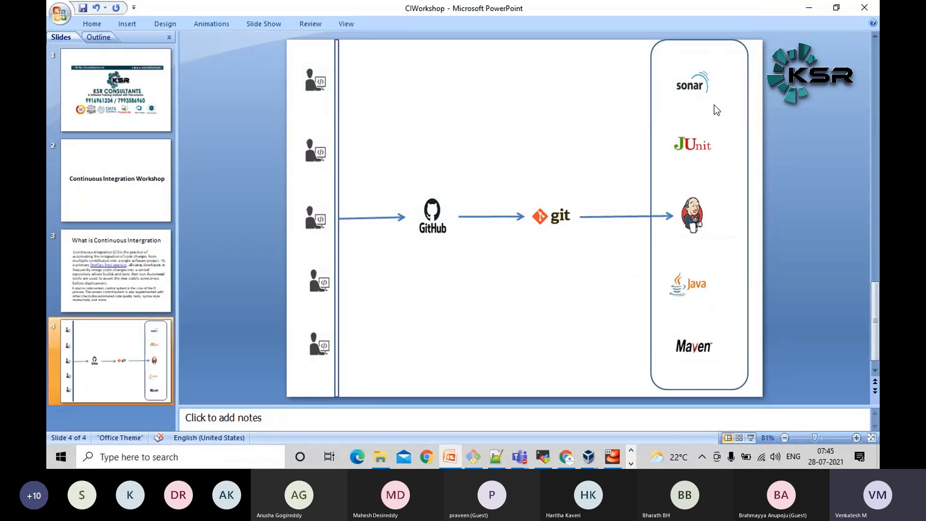
click(813, 11)
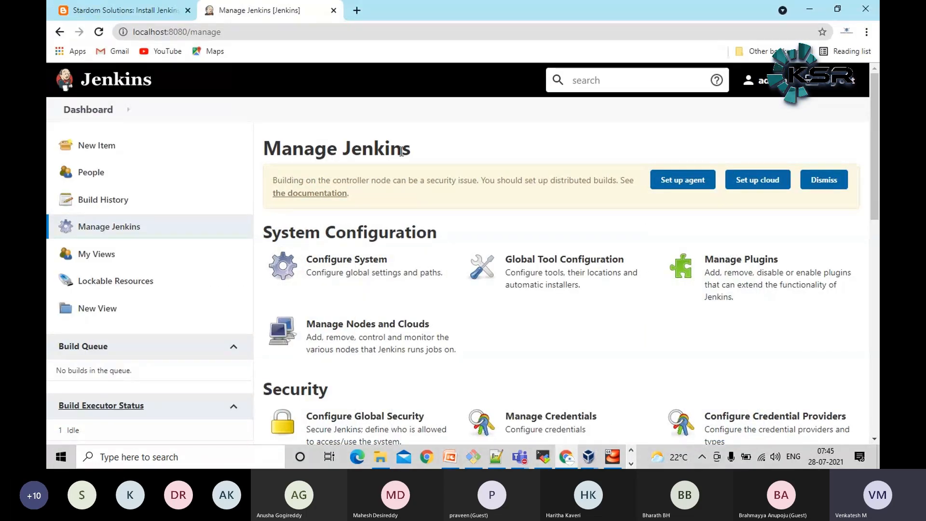
Search the available plugins in the Plugin Manager for maven and install Maven Integration without restart
scroll(401, 152, down, 1)
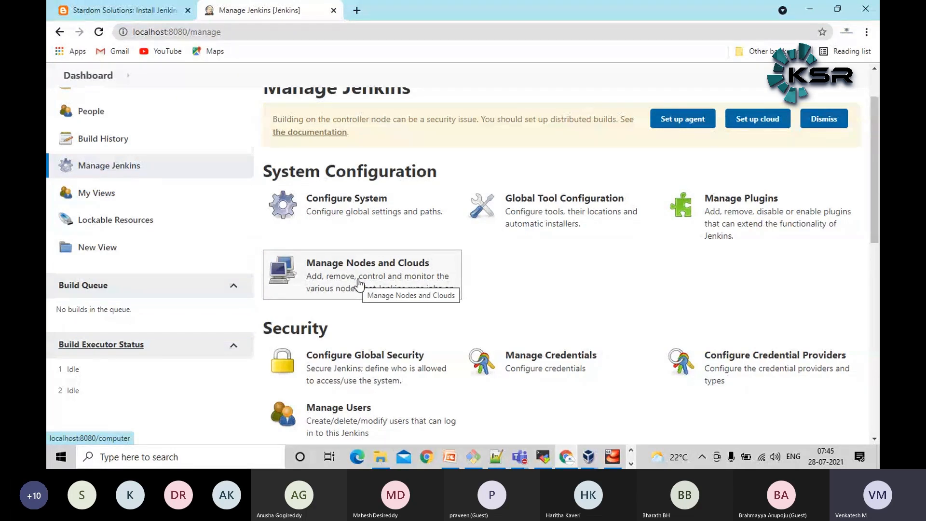
click(784, 223)
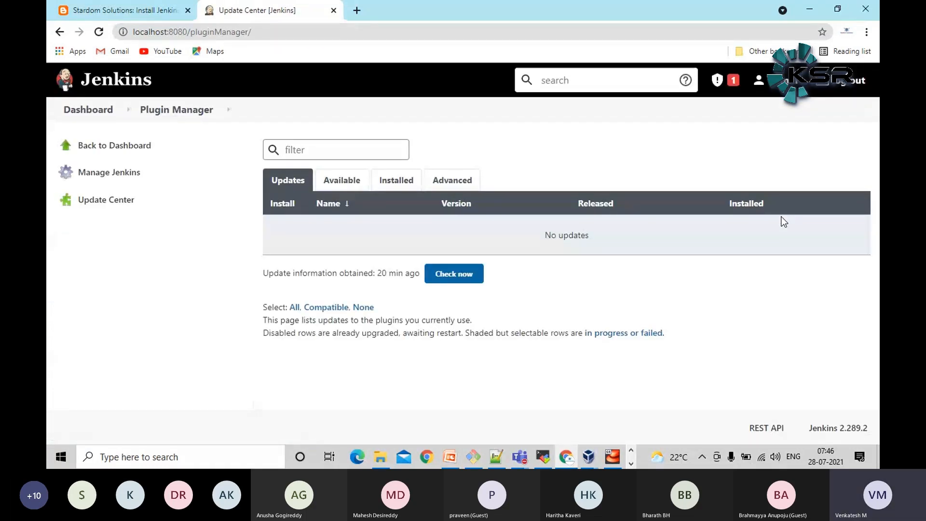
click(358, 186)
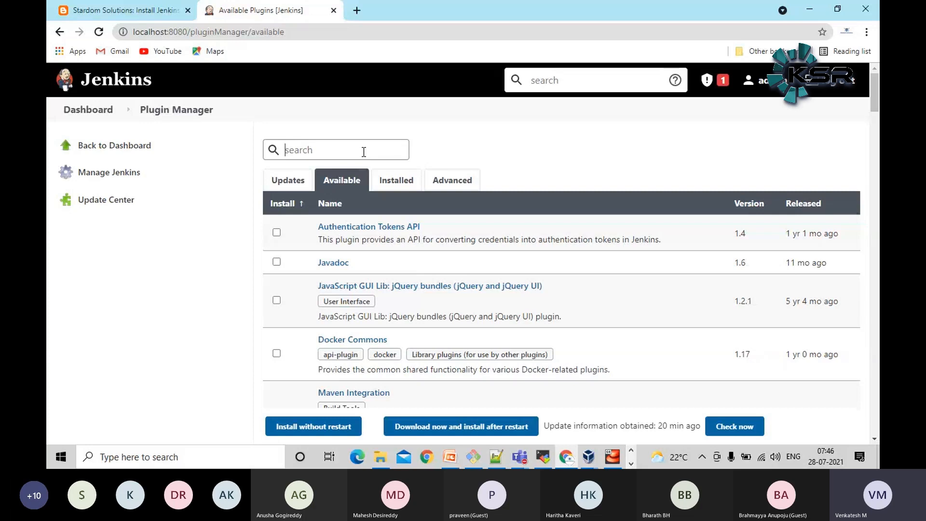
text(maven)
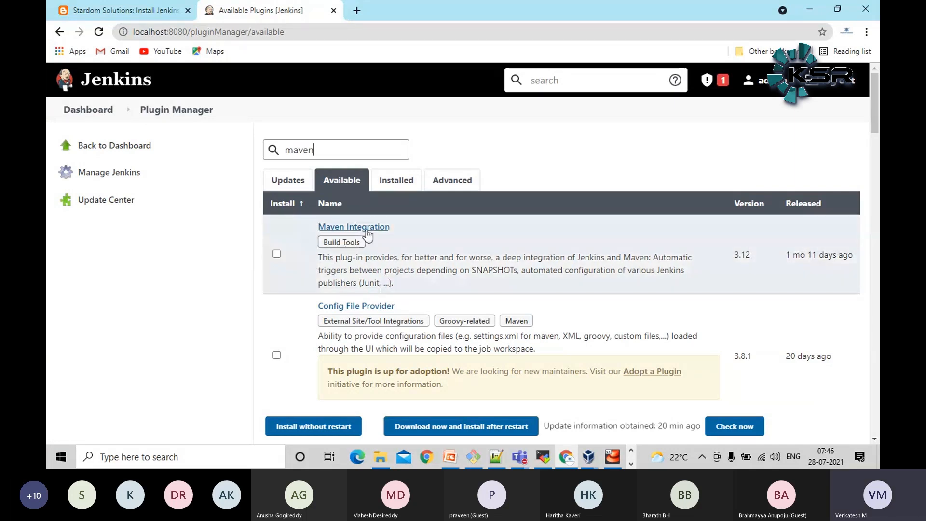
click(277, 255)
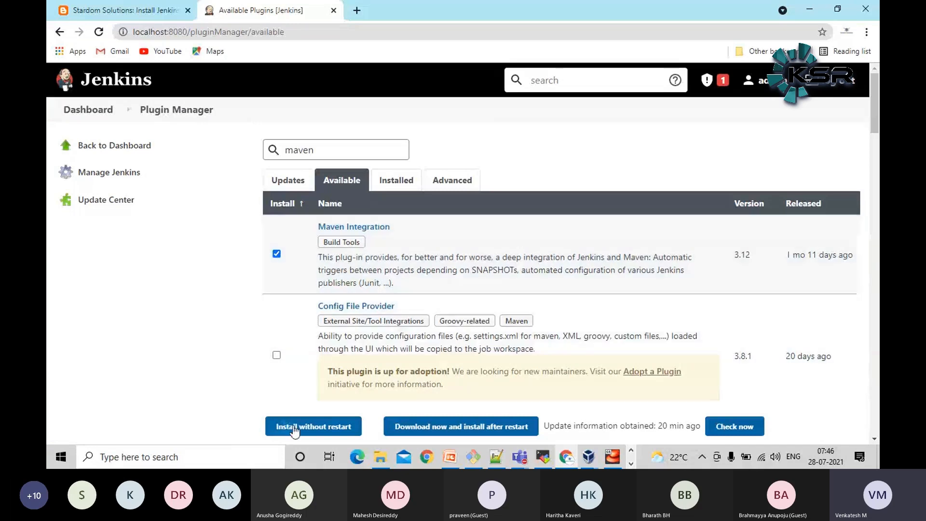
click(309, 432)
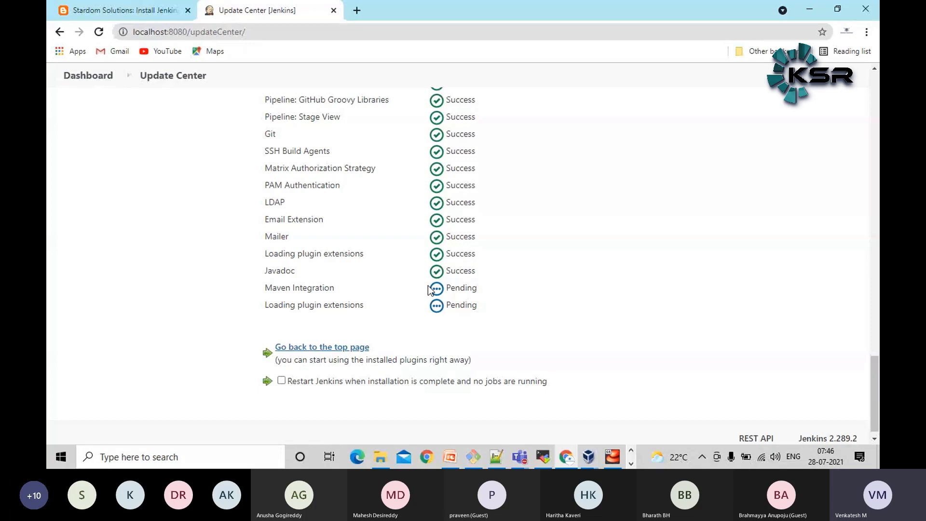
Check the installation status of Maven Integration and the plugin extensions in the Update Center
scroll(389, 229, down, 1)
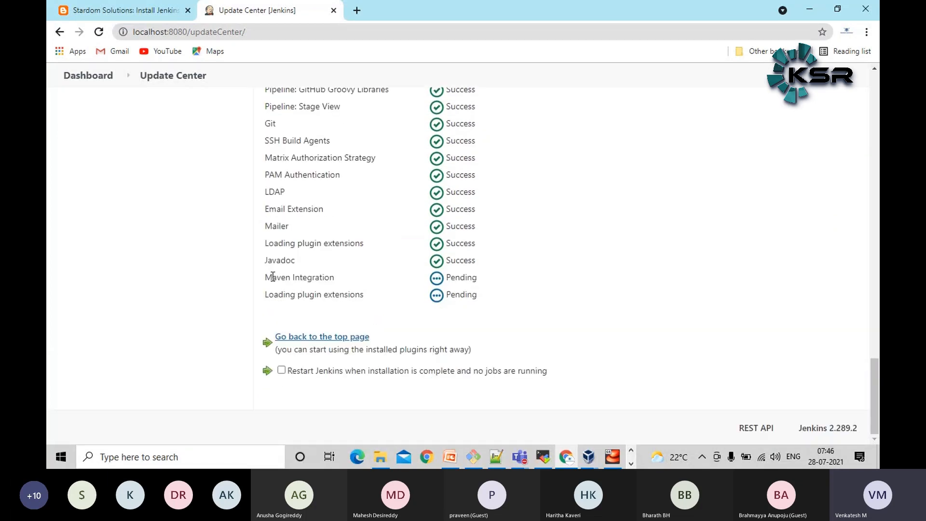
double_click(312, 279)
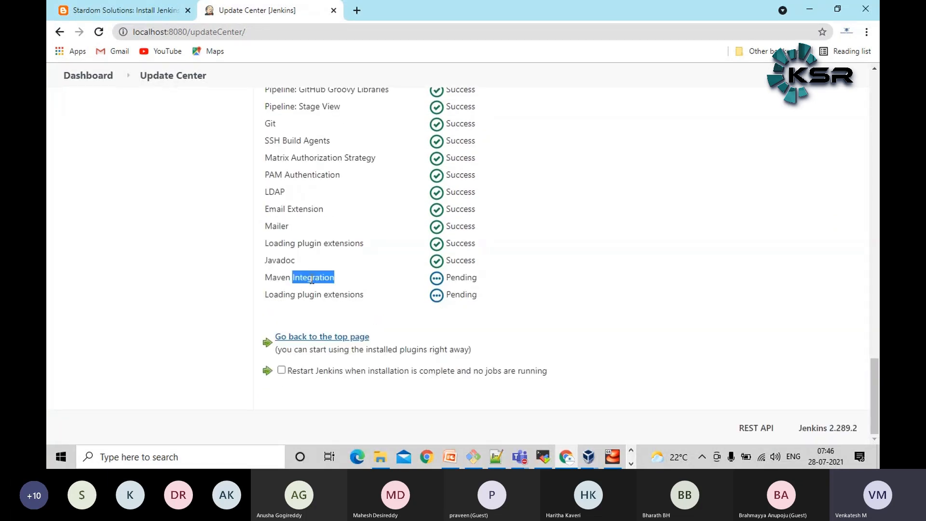
triple_click(312, 280)
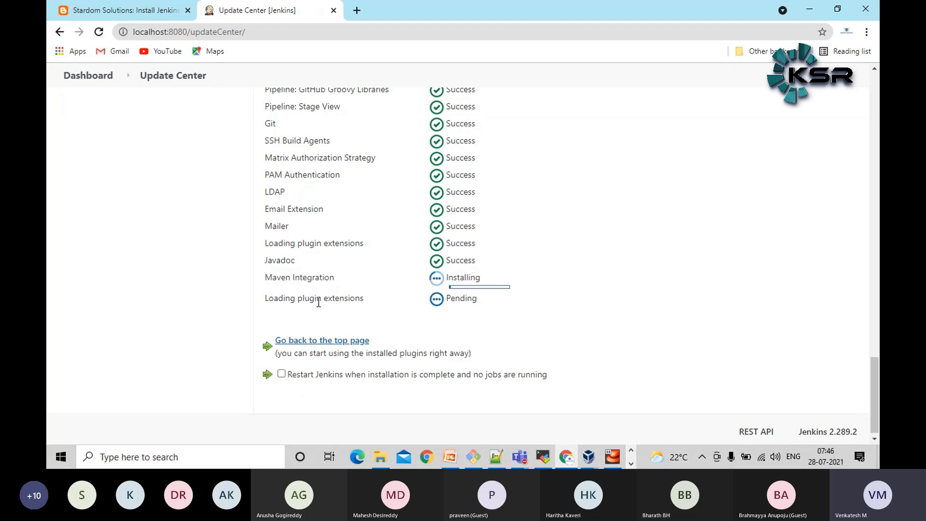
double_click(317, 299)
click(83, 227)
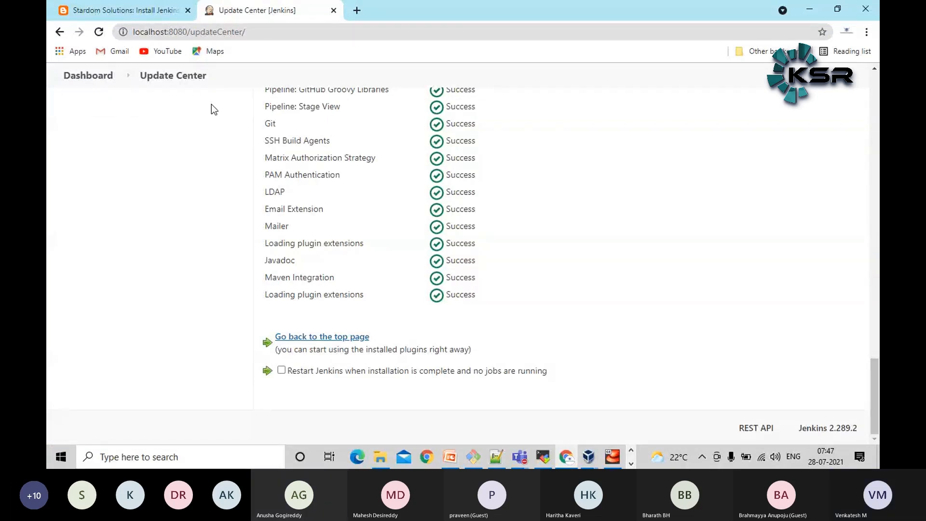
Return to the Jenkins dashboard, highlight port 8080 in its address, and glance at the running VirtualBox VM console
click(94, 77)
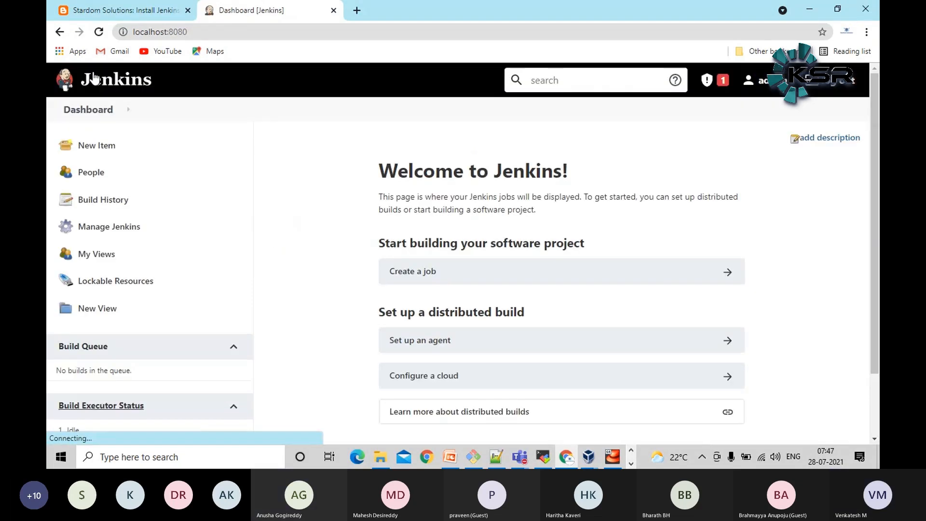
double_click(198, 31)
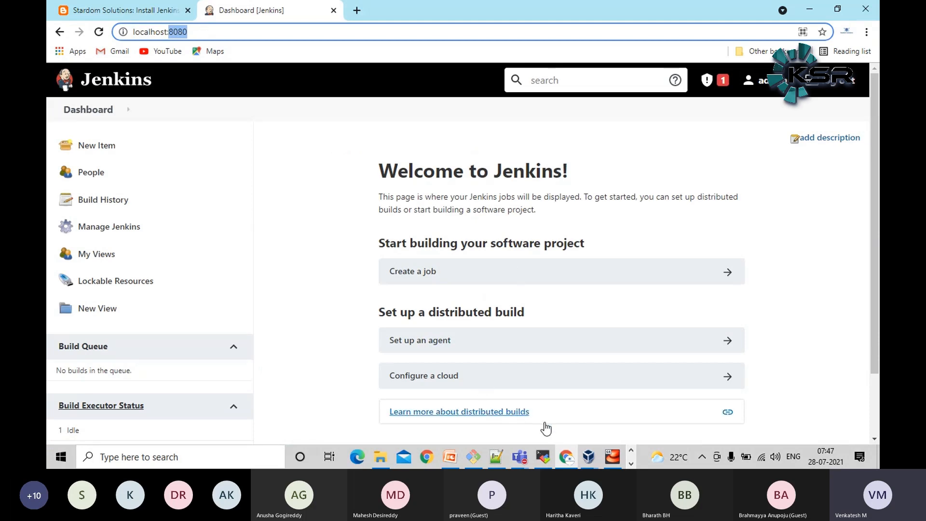
click(615, 461)
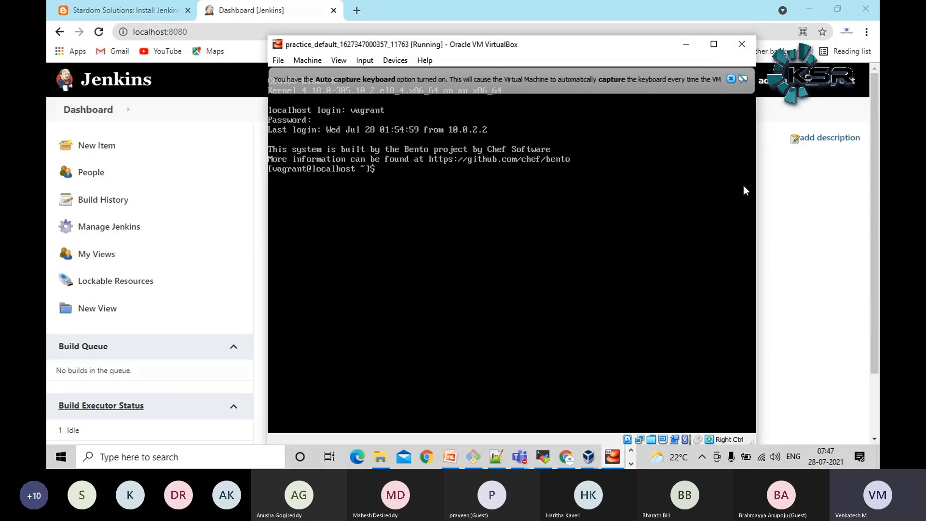
click(815, 267)
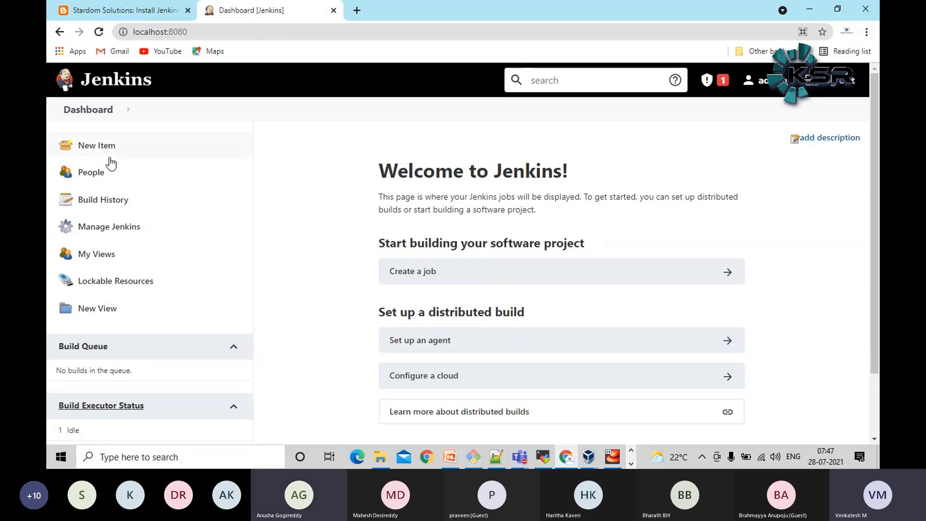
Open the Manage Jenkins page
click(106, 227)
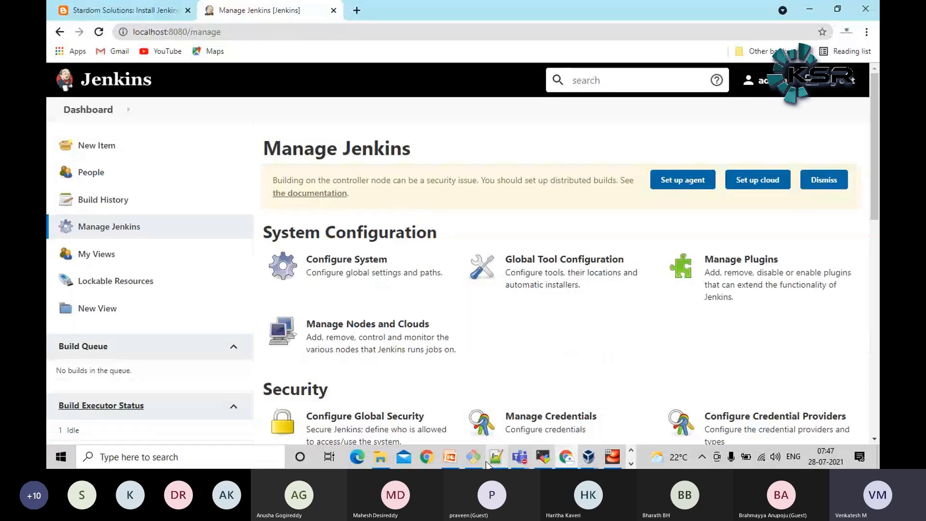
Glance at the CI workshop diagram in PowerPoint, and add a Maven installation in Jenkins' Global Tool Configuration
click(452, 461)
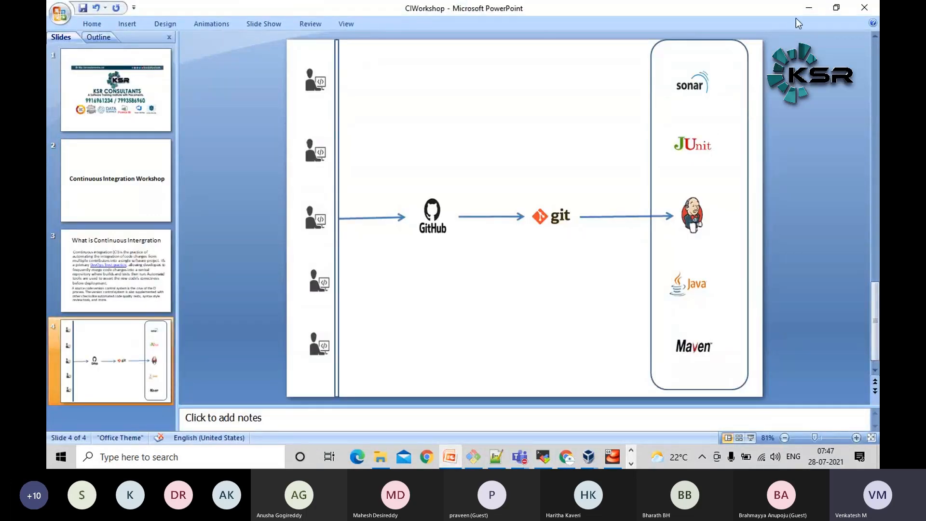
click(809, 7)
click(563, 271)
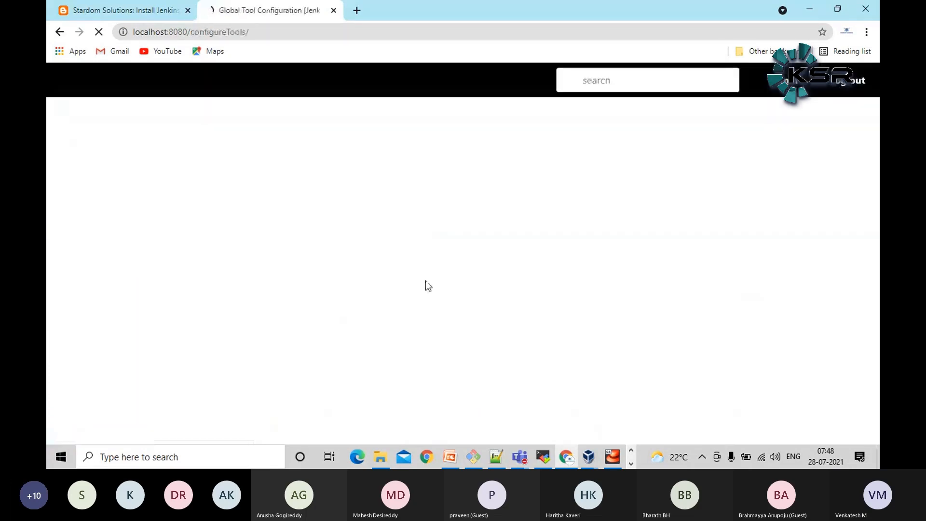
scroll(427, 285, down, 1)
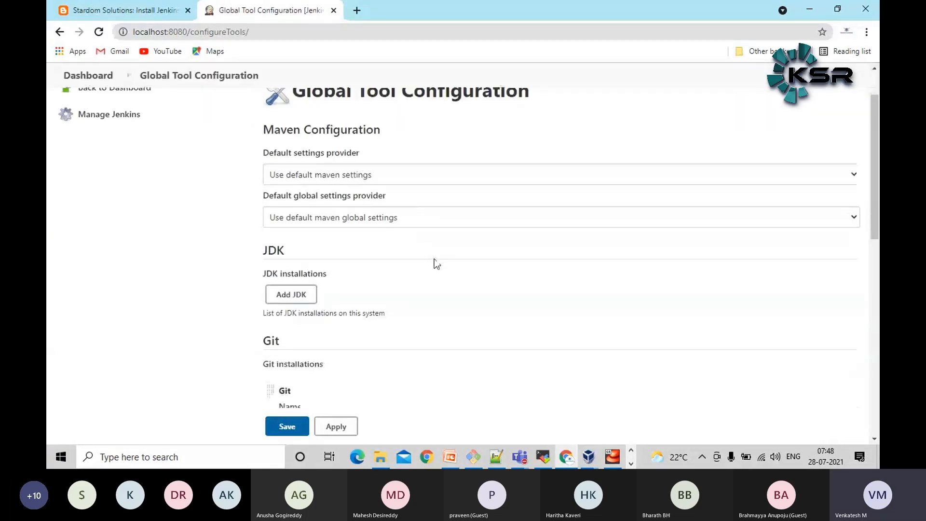
scroll(300, 306, down, 3)
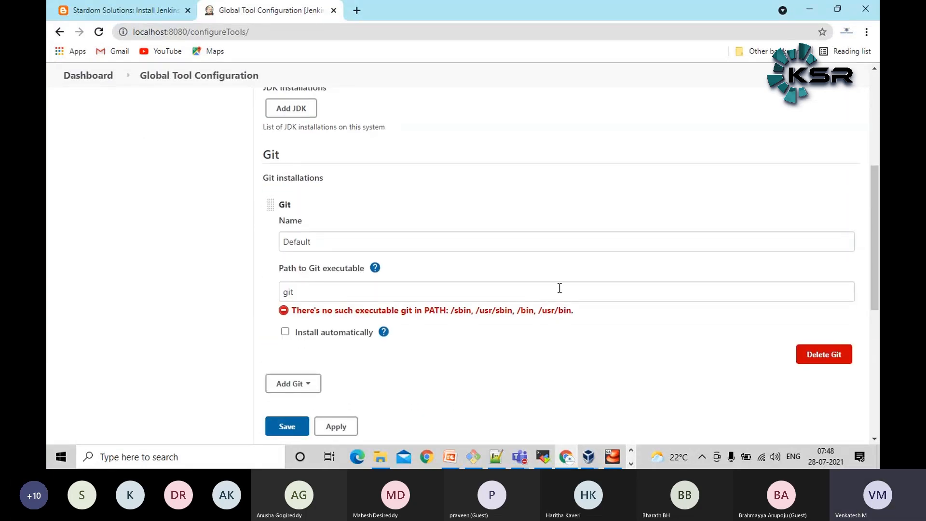
scroll(544, 287, down, 2)
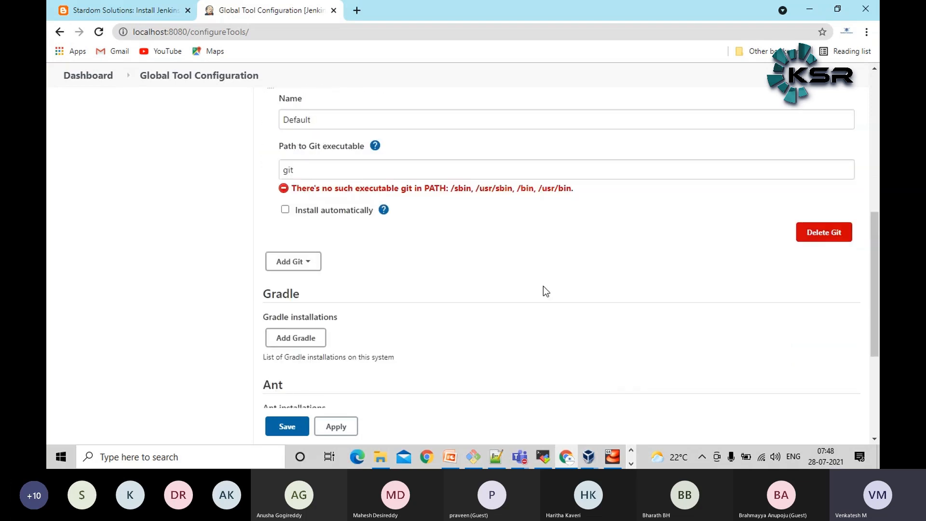
scroll(544, 288, down, 4)
click(310, 314)
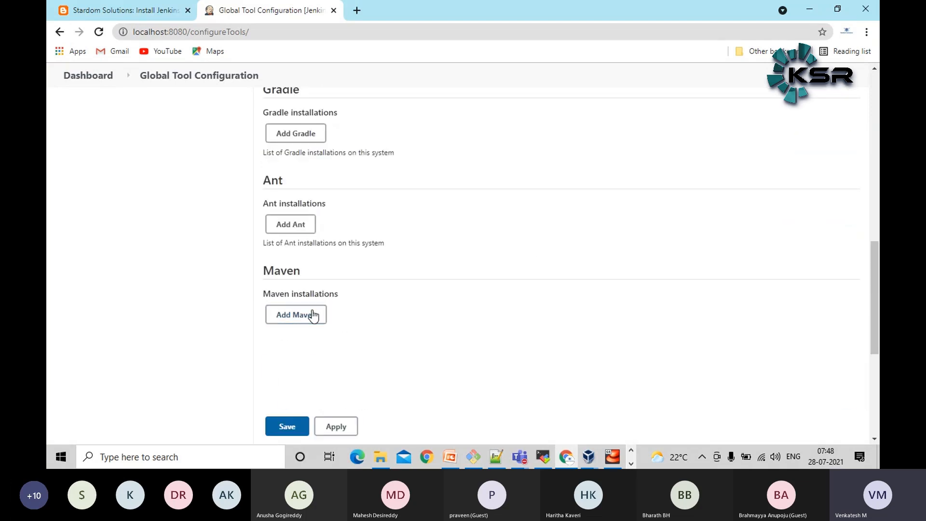
Browse the available Apache Maven versions and set the new Maven installation's version to 3.5.0
scroll(97, 263, down, 3)
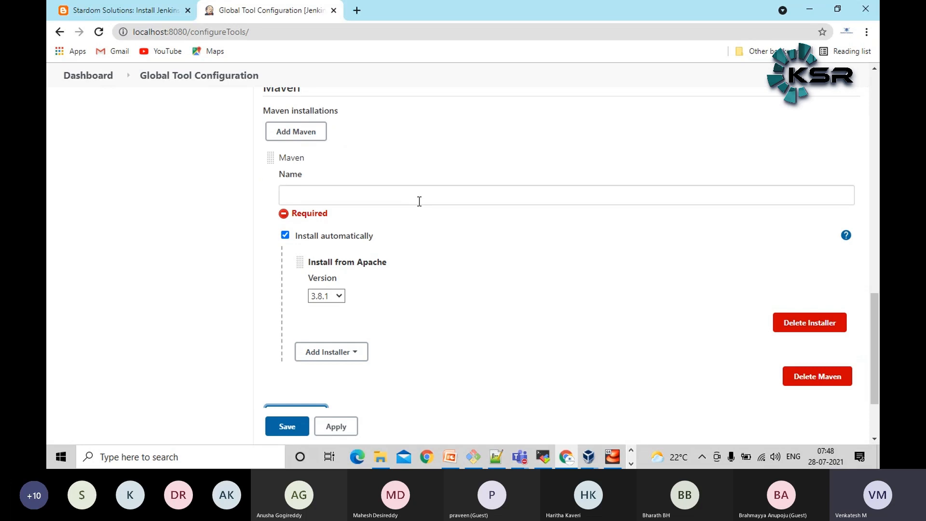
scroll(64, 265, down, 2)
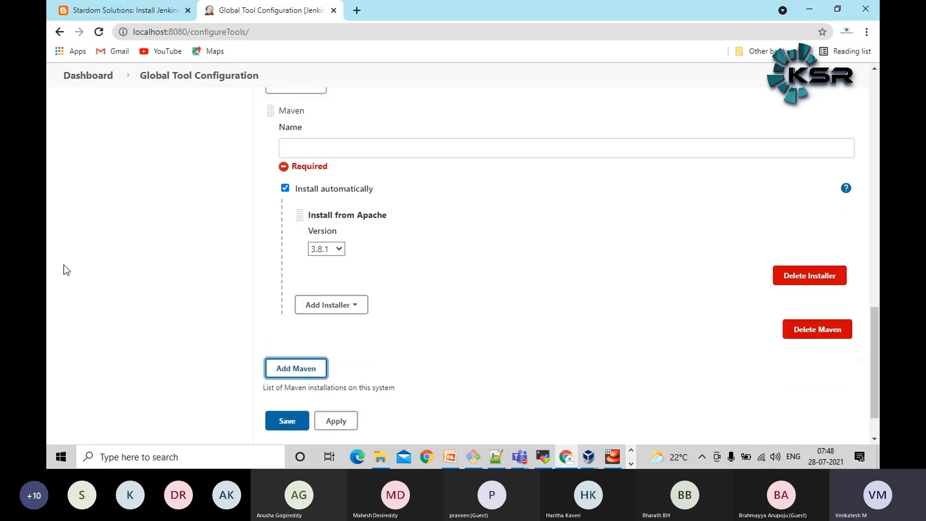
scroll(63, 265, up, 1)
click(328, 296)
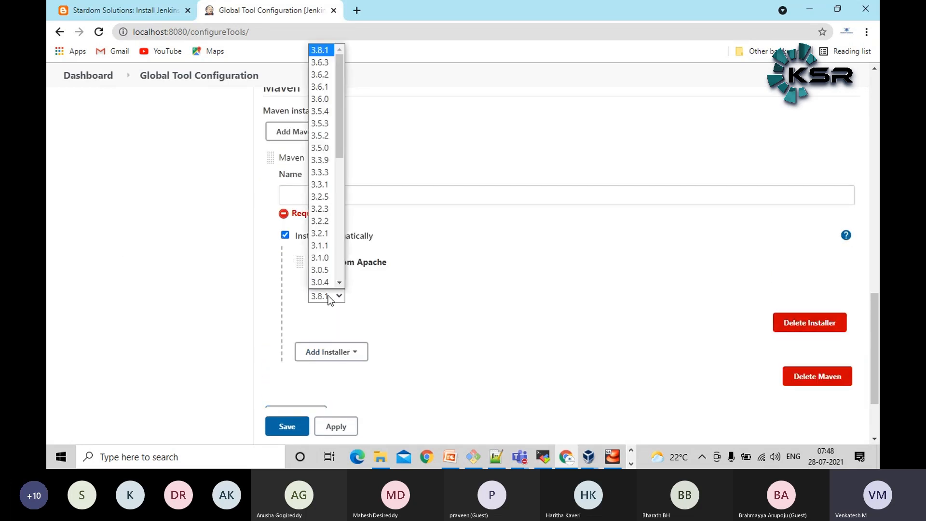
scroll(317, 188, down, 10)
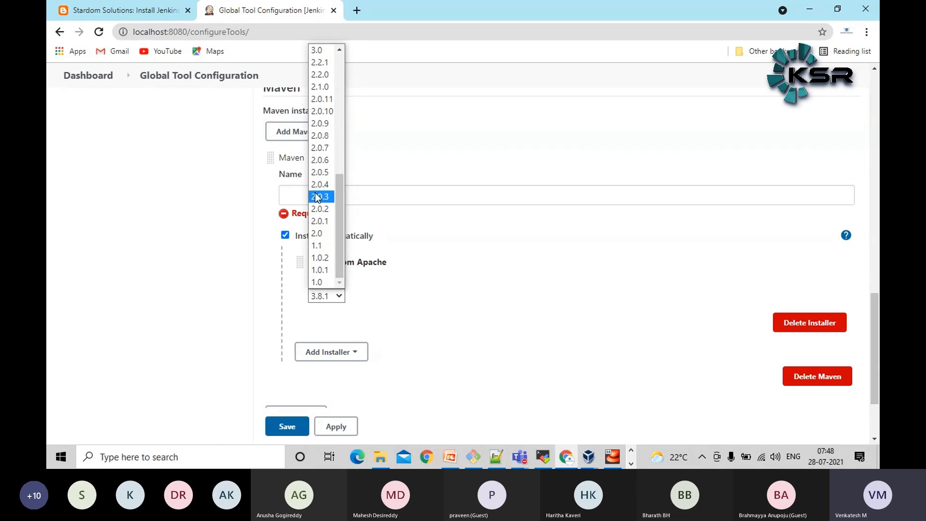
scroll(318, 257, up, 10)
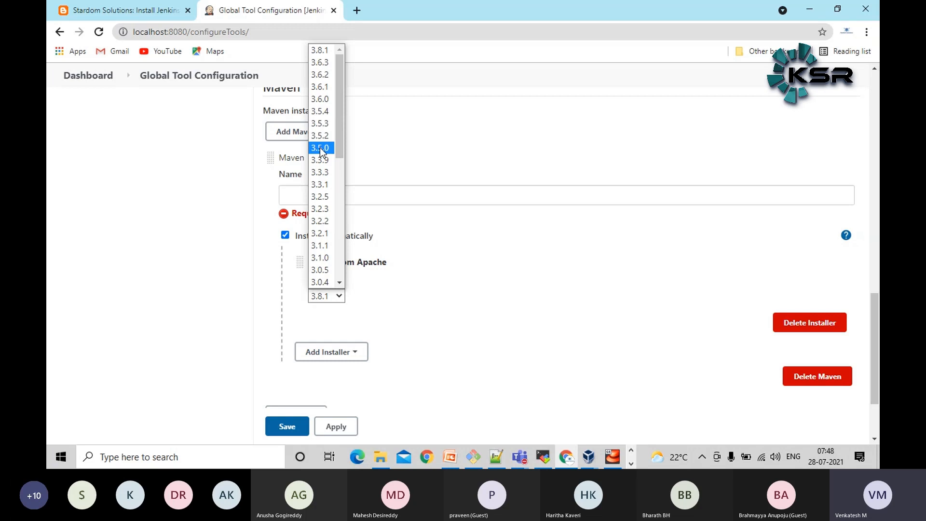
click(321, 148)
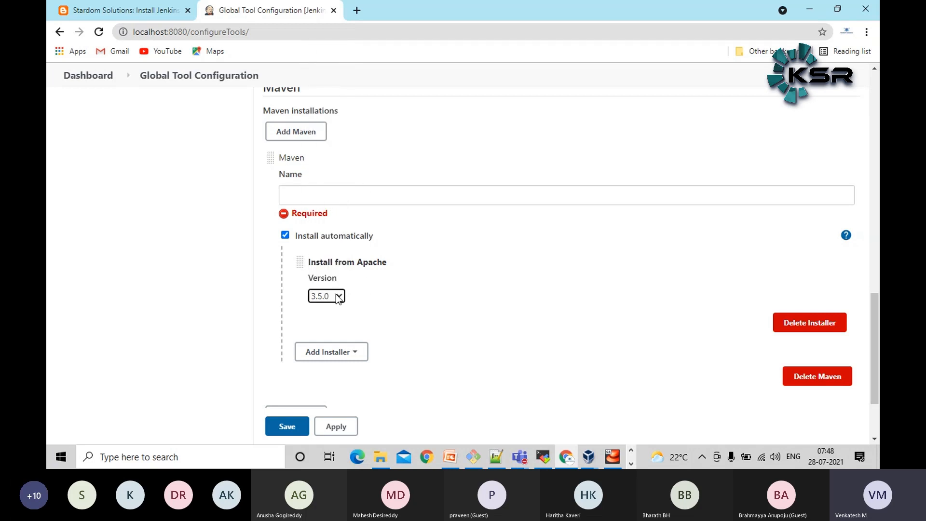
Name the Maven 3.5.0 installation maven35
click(367, 193)
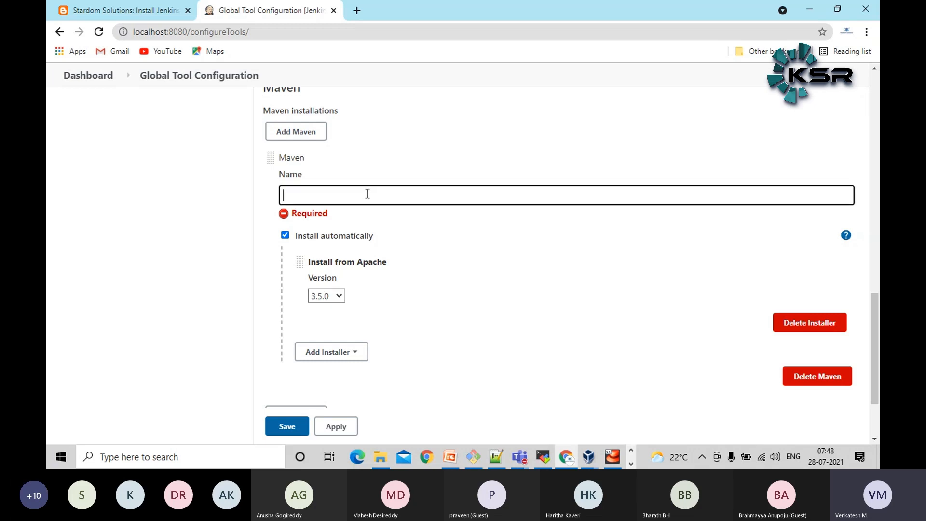
text(maven35)
click(49, 255)
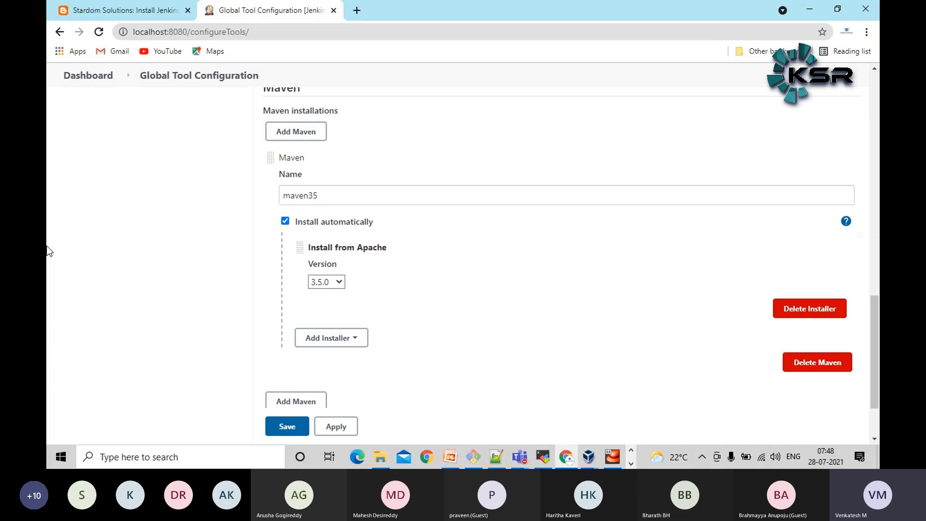
Add a second automatically installed Maven with version 3.6.2 and name it maven36
scroll(51, 250, down, 2)
click(304, 343)
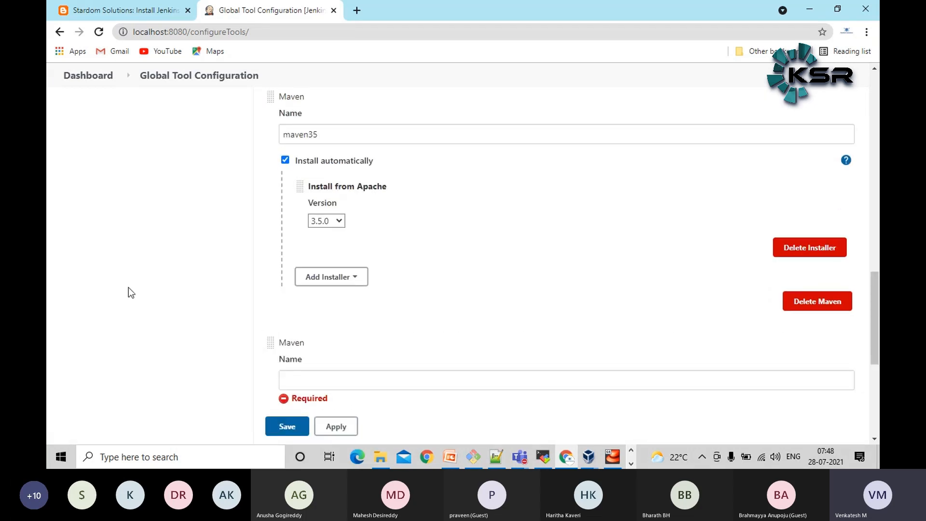
scroll(128, 287, down, 5)
click(324, 240)
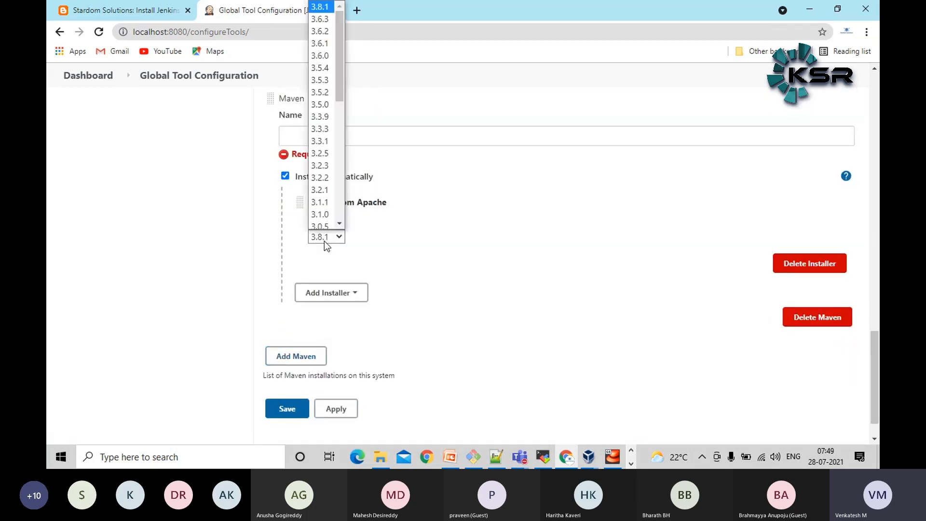
click(320, 31)
click(342, 135)
text(maven)
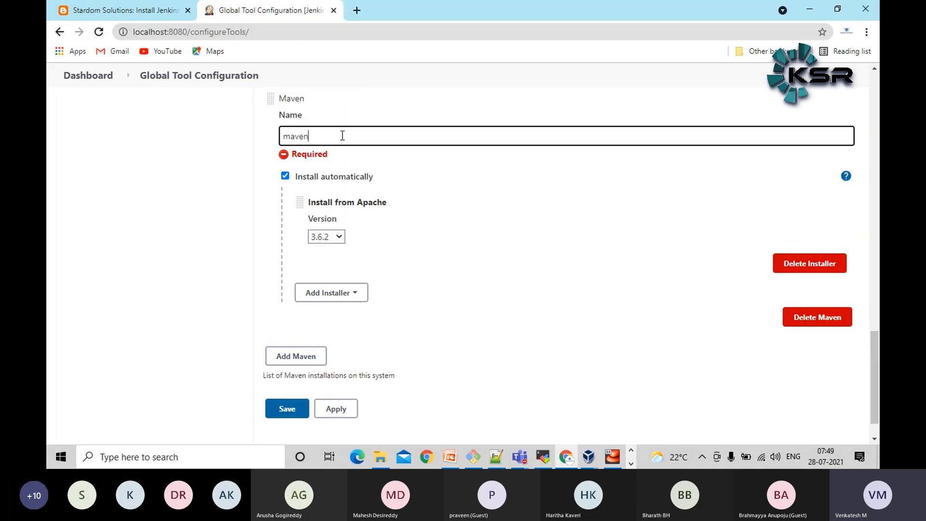
text(36)
click(104, 215)
Review both Maven installations and delete the maven36 one
scroll(104, 216, up, 5)
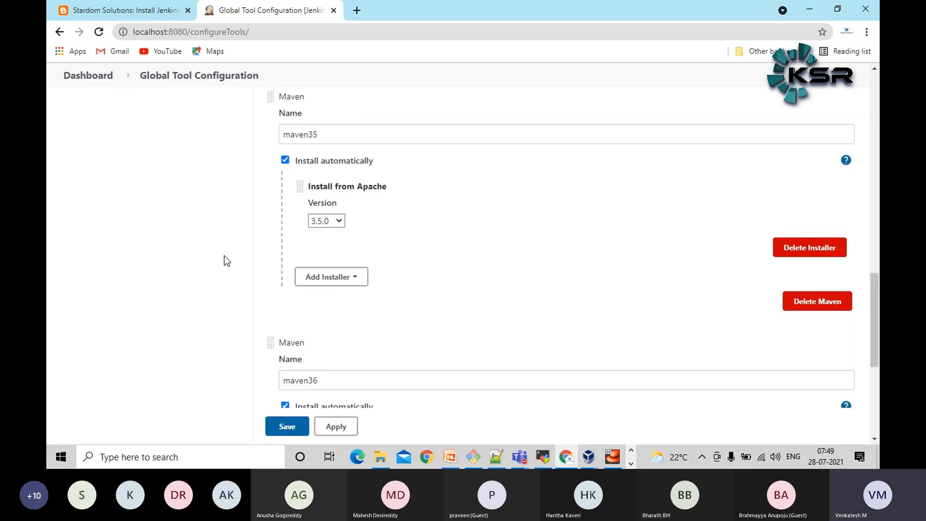
scroll(224, 258, down, 3)
scroll(270, 282, down, 3)
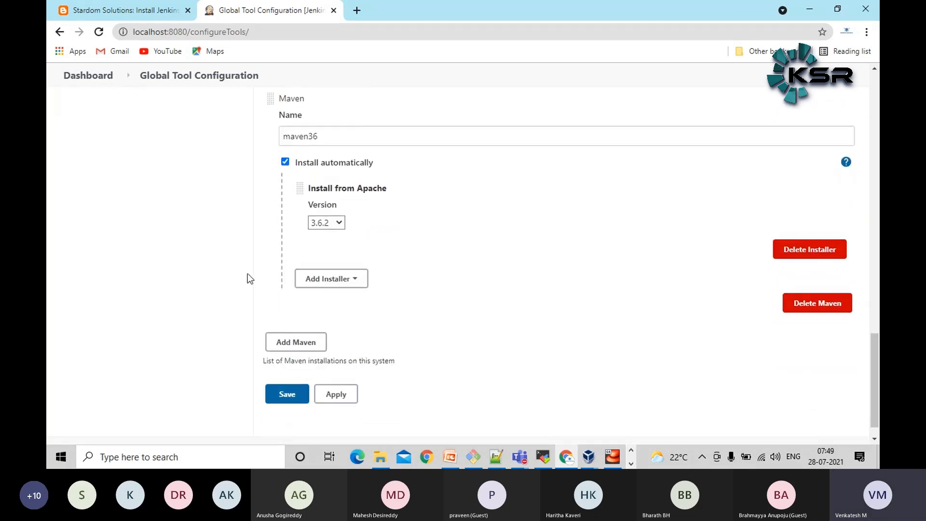
click(819, 304)
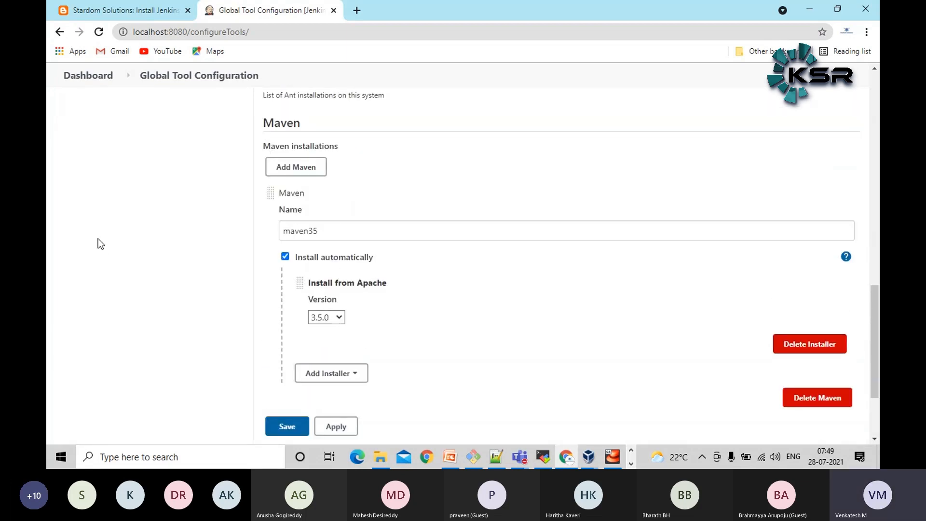
Review the Git installation settings, switch to MobaXterm to start yum install git, and abort it before confirming
scroll(91, 237, up, 6)
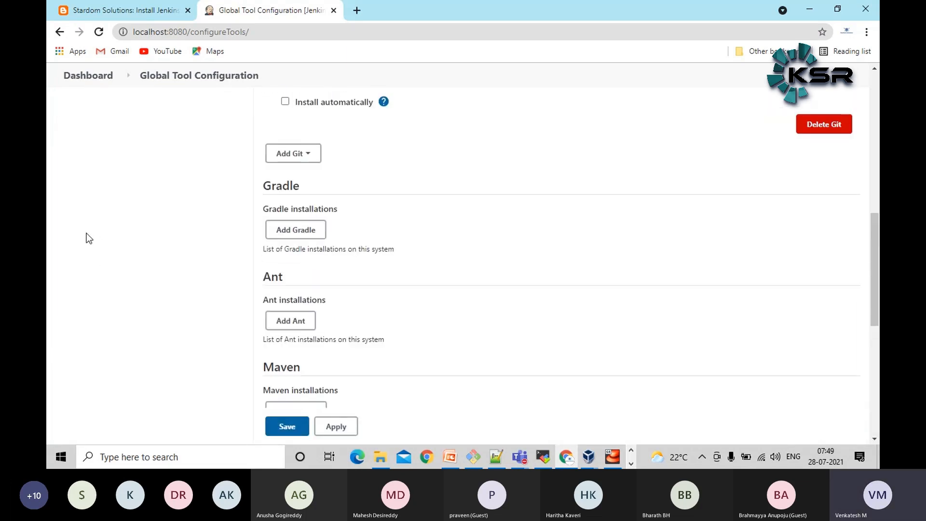
scroll(88, 239, up, 4)
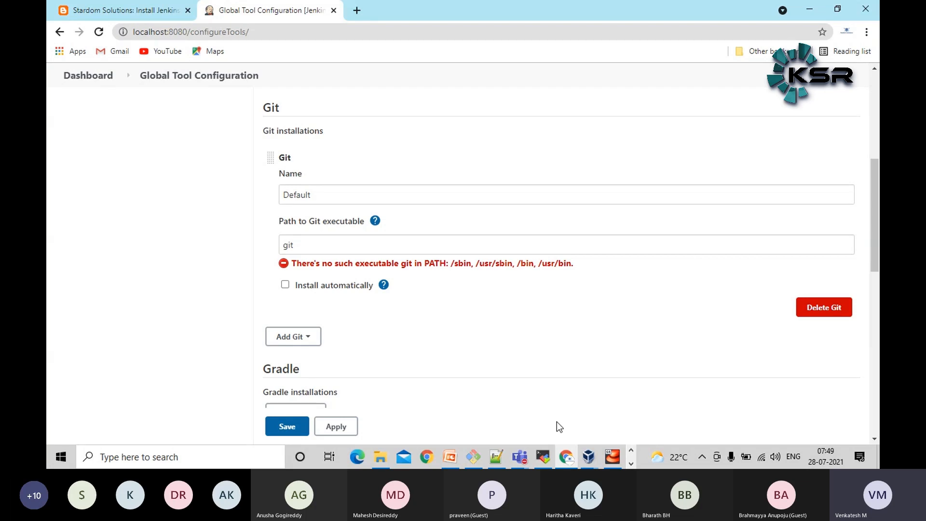
click(546, 460)
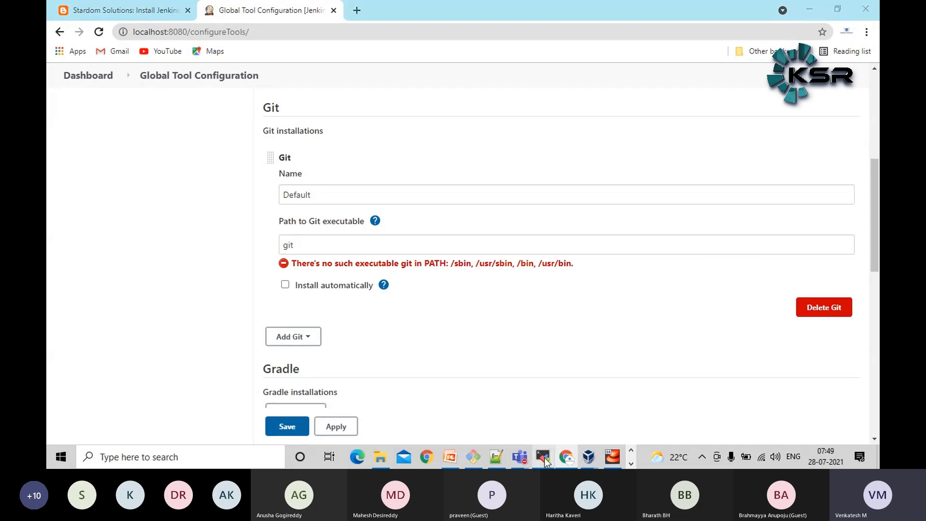
text(yum in)
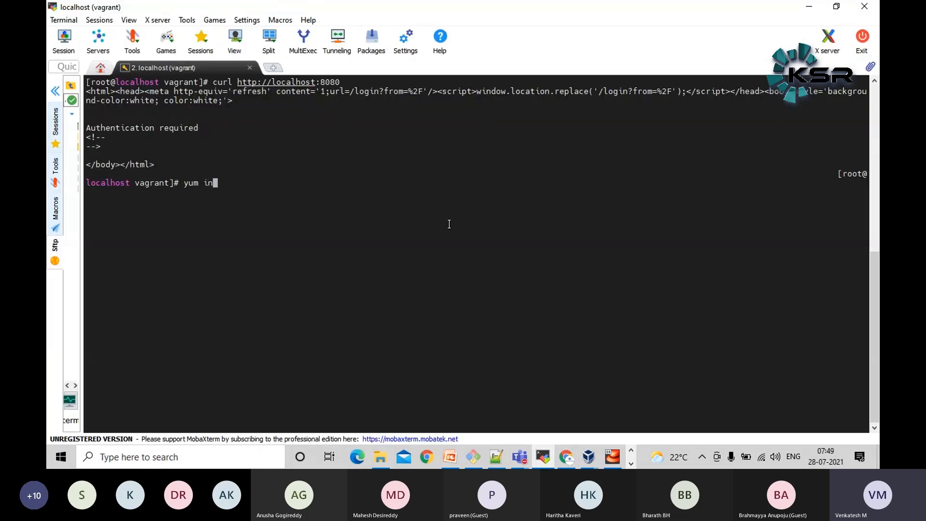
text(stall git)
key(Return)
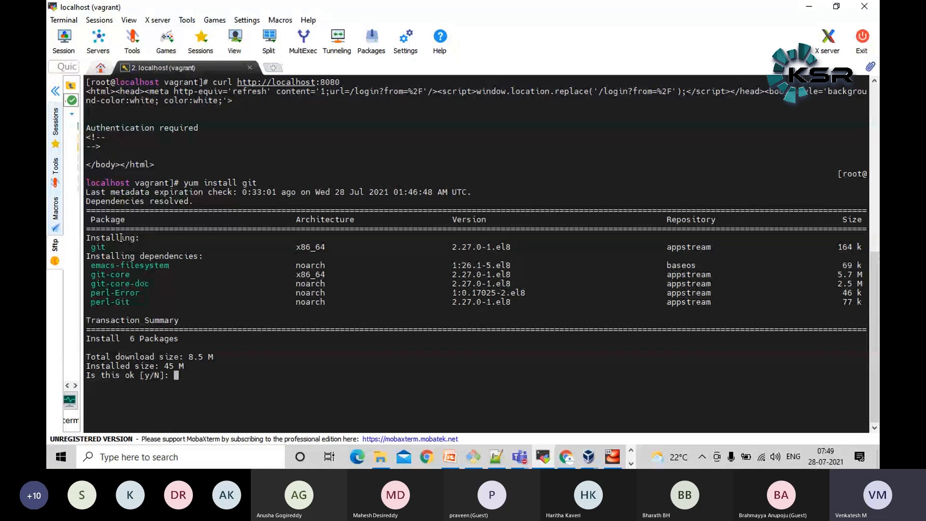
key(ctrl+c)
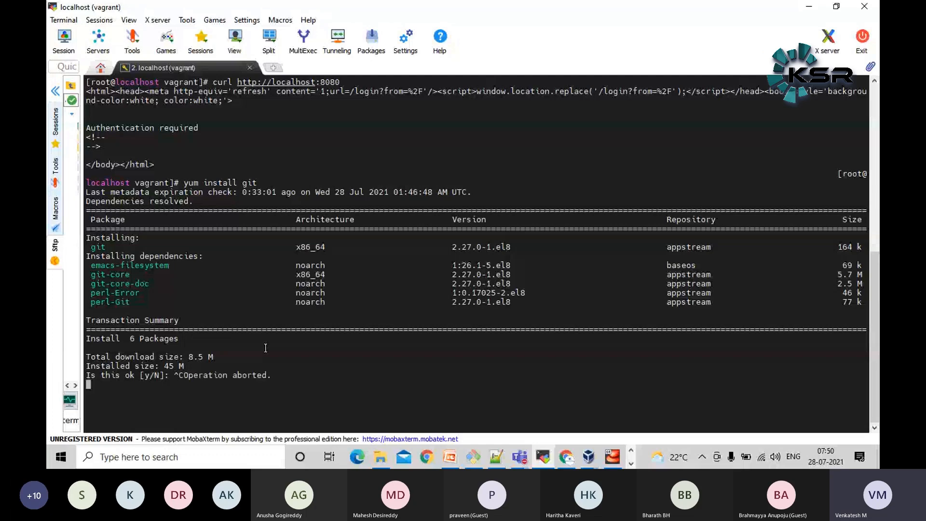
Switch back to Jenkins in Chrome, enable automatic installation for the Default Git tool and save the Global Tool Configuration
key(alt+Tab)
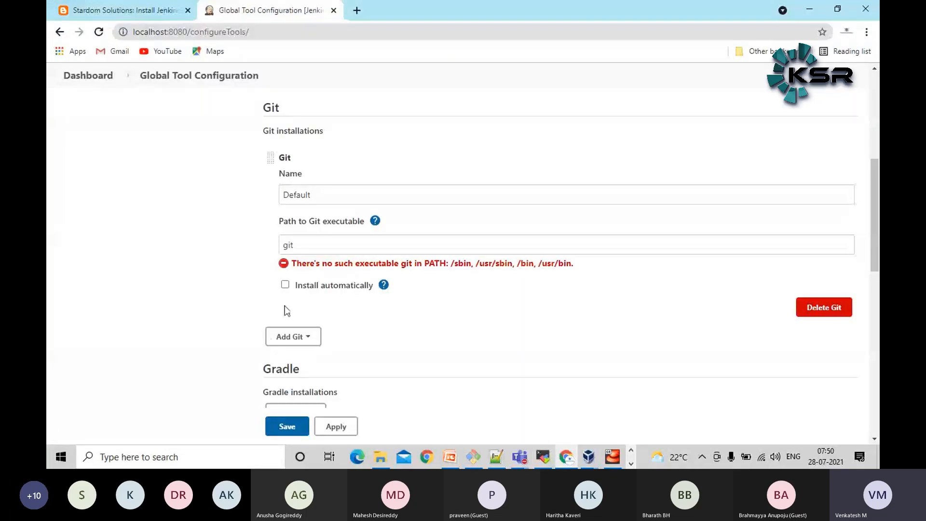
click(286, 286)
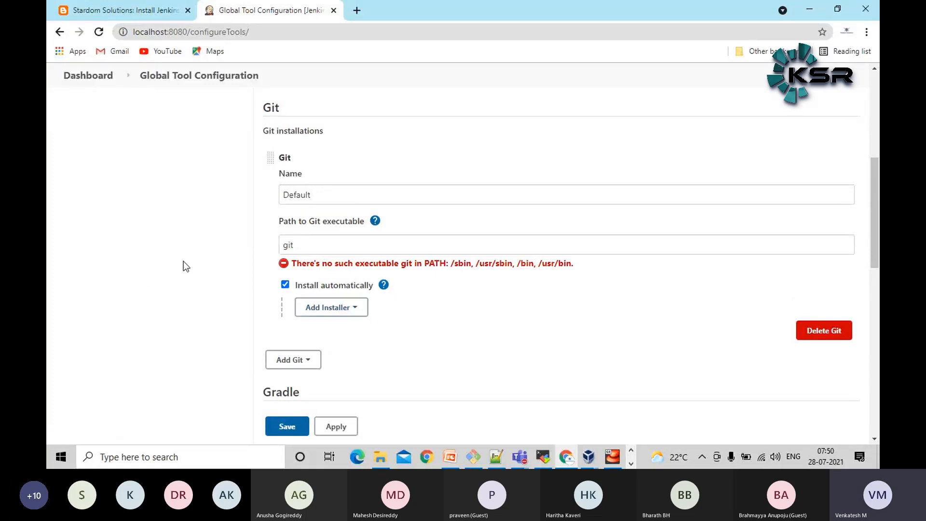
scroll(150, 273, down, 4)
click(292, 426)
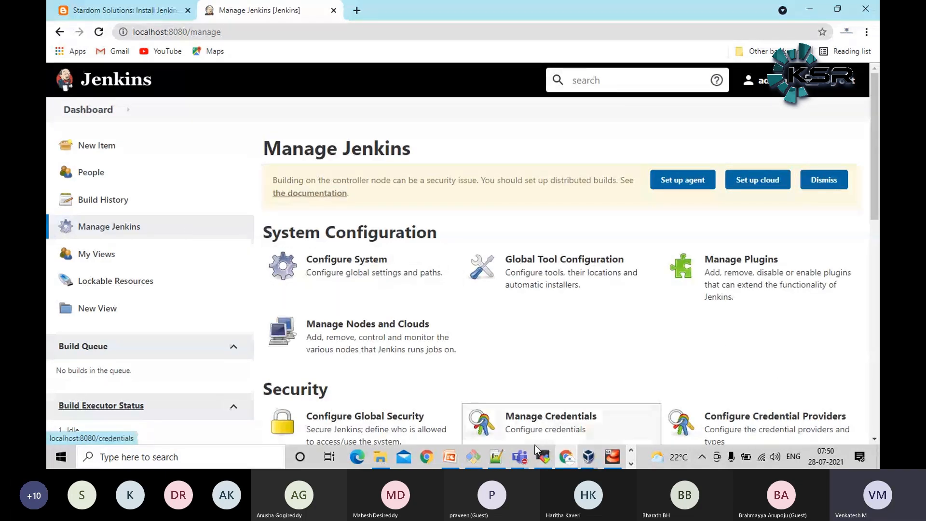
Switch to the CIWorkshop slides in PowerPoint and point out the git and Java logos in the CI diagram
click(482, 463)
click(479, 462)
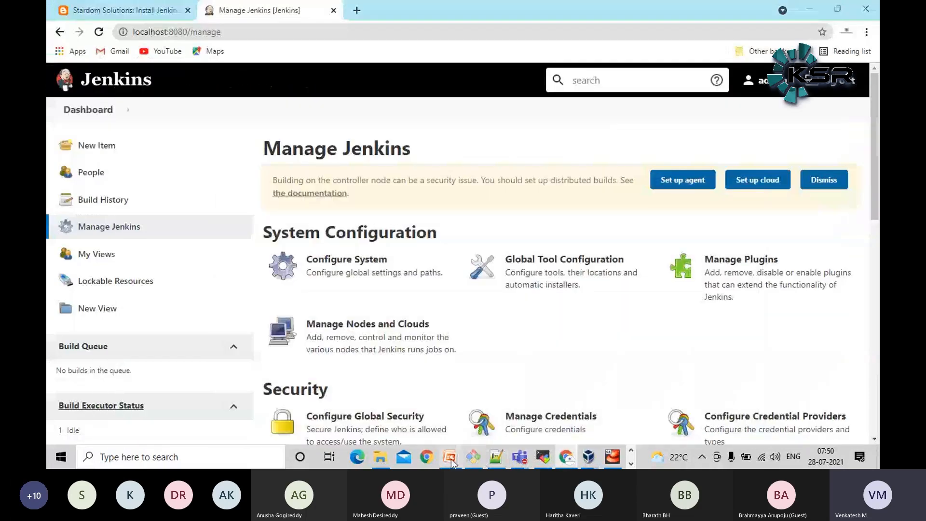
click(451, 459)
click(565, 213)
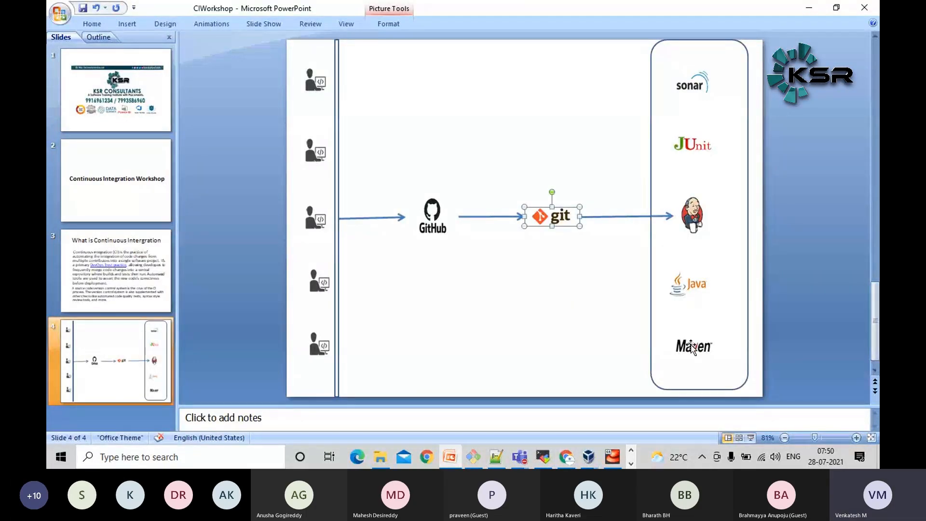
click(693, 297)
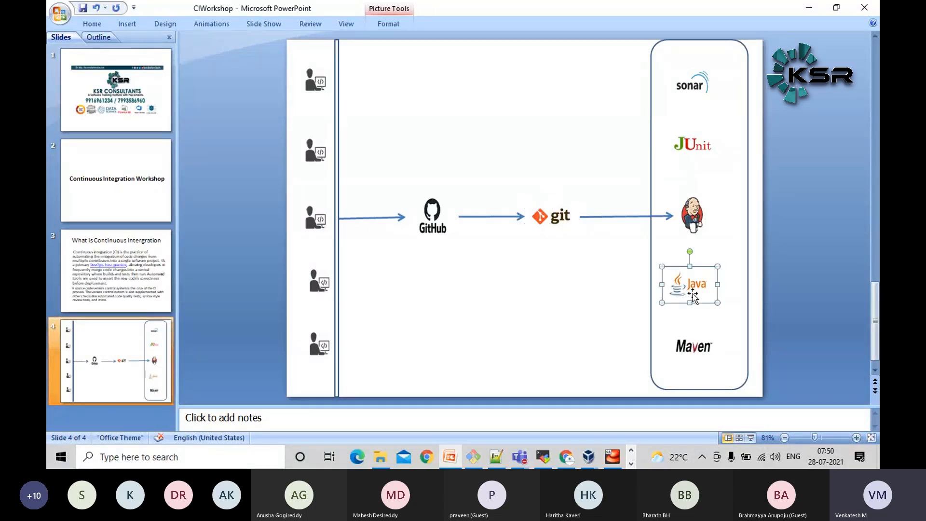
click(526, 316)
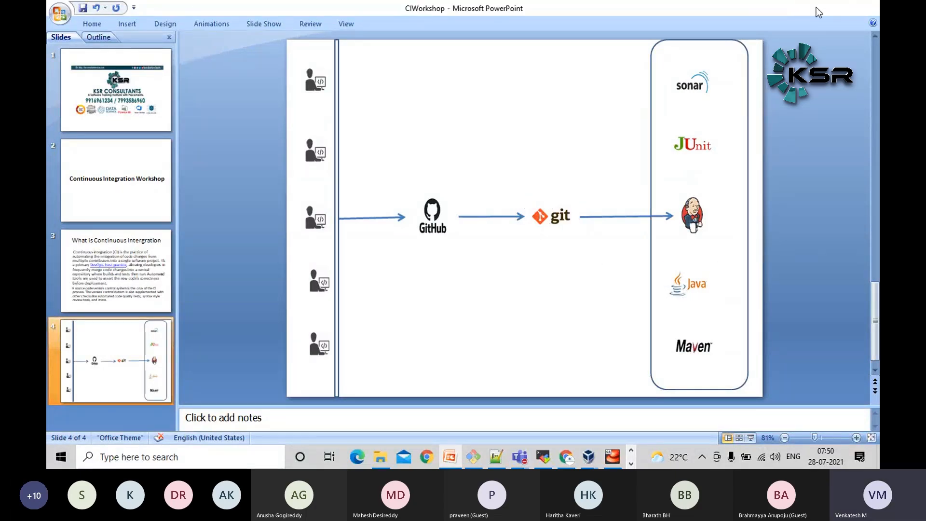
click(809, 8)
Open the New Item page in Jenkins to start creating a job
scroll(383, 270, down, 5)
scroll(383, 278, up, 5)
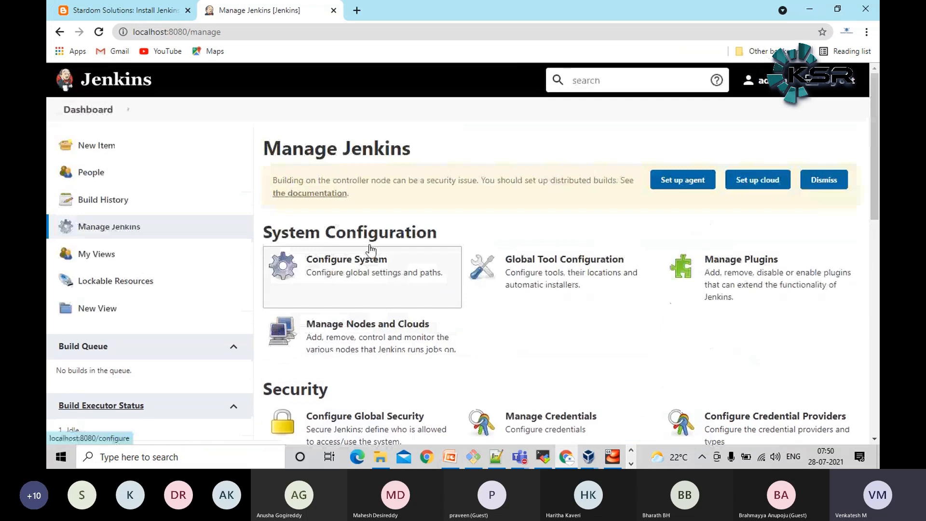
click(86, 147)
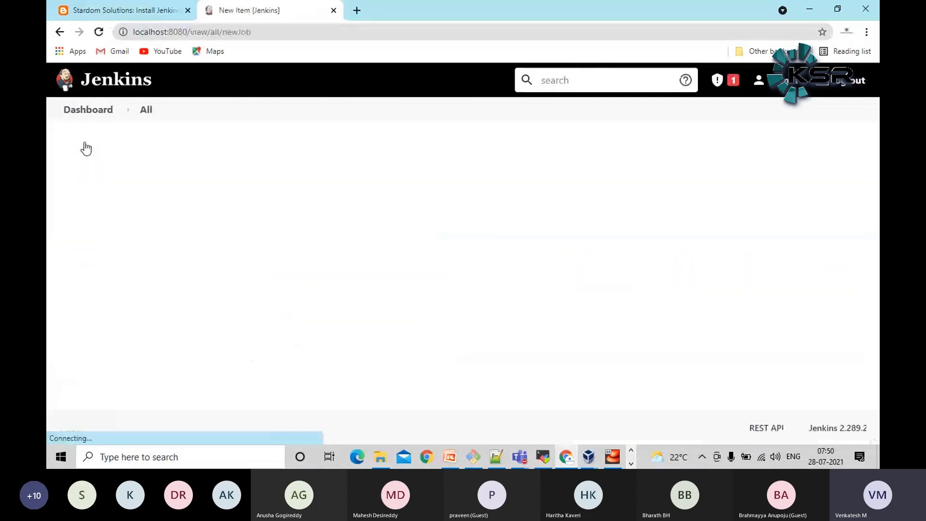
Name the new item basic-java-app
scroll(93, 229, down, 1)
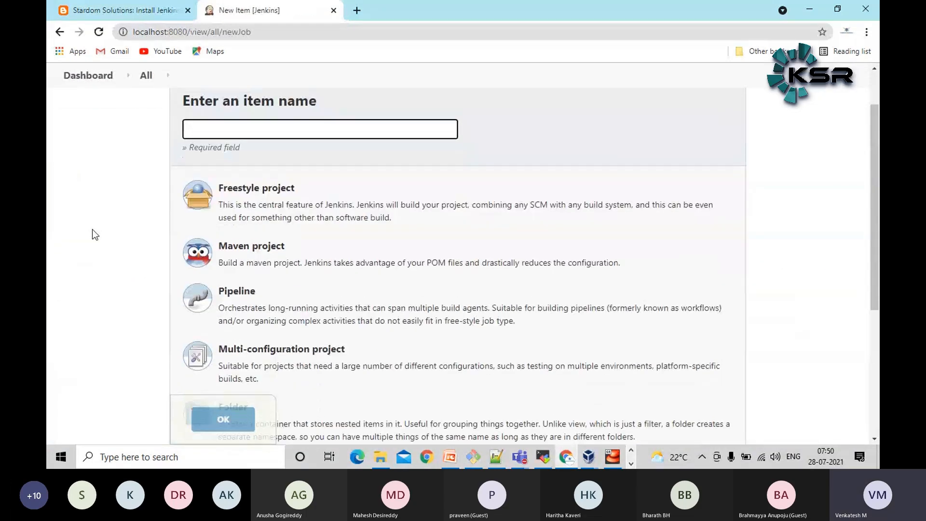
scroll(92, 230, up, 1)
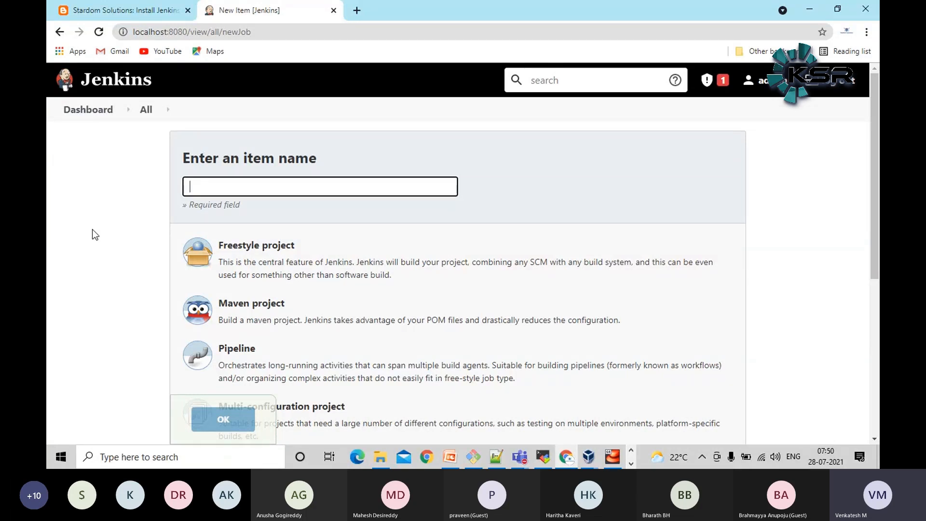
text(basic-java-app)
click(85, 240)
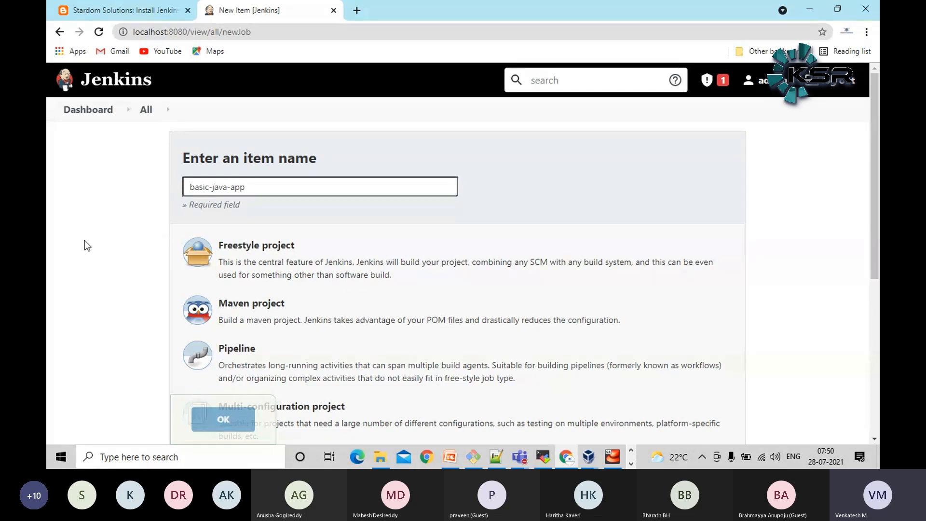
Choose Maven project as the item type for basic-java-app and create the job
scroll(119, 268, down, 1)
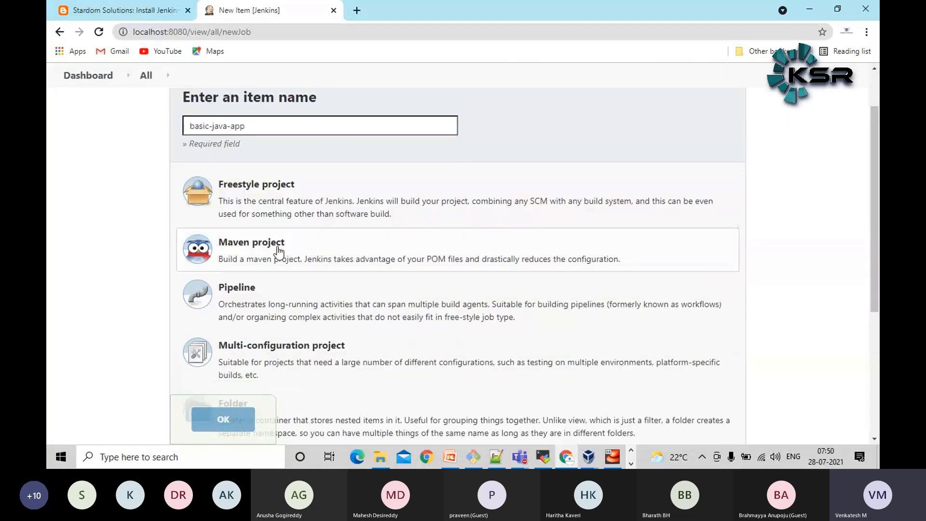
scroll(285, 241, down, 1)
scroll(292, 355, down, 1)
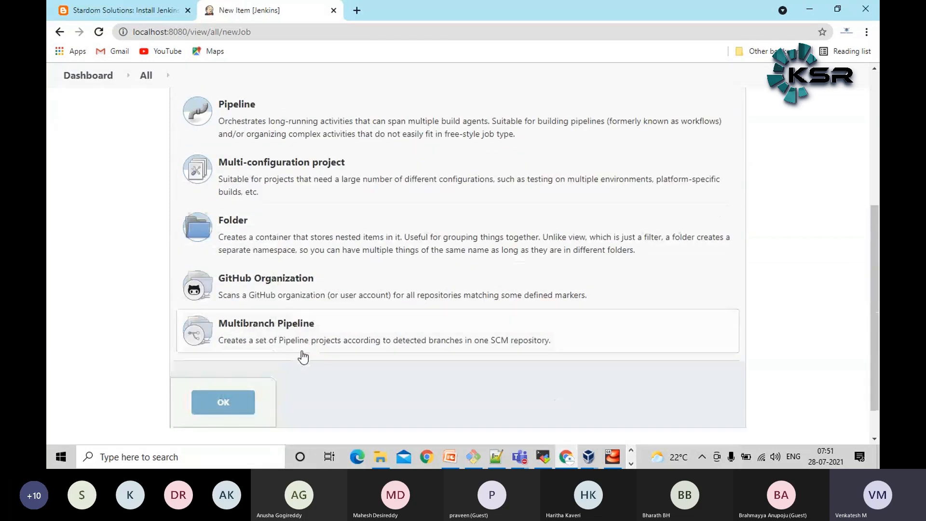
scroll(48, 259, up, 1)
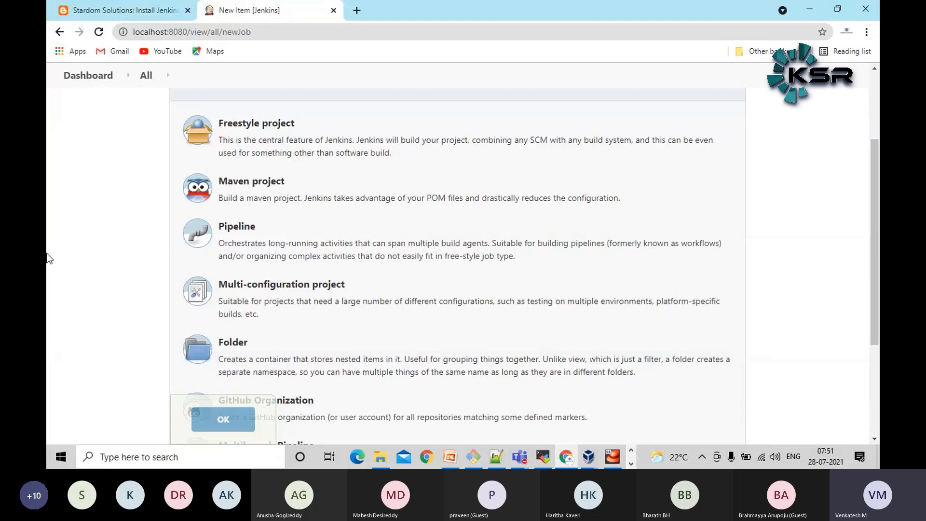
scroll(51, 259, up, 3)
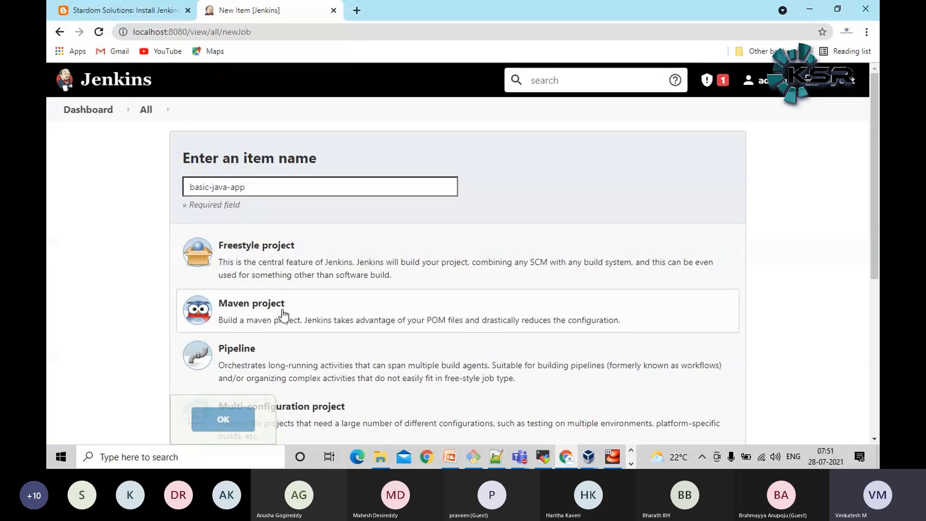
click(283, 314)
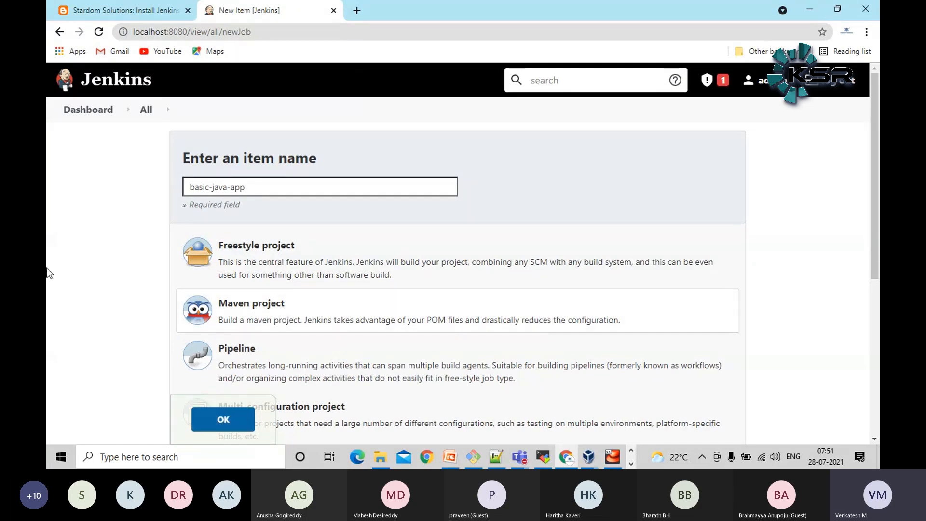
scroll(48, 270, down, 1)
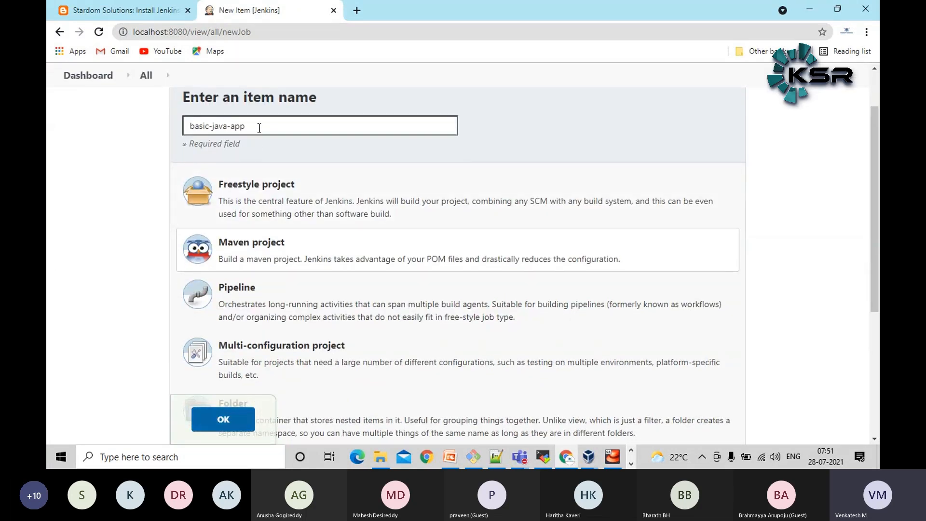
click(221, 420)
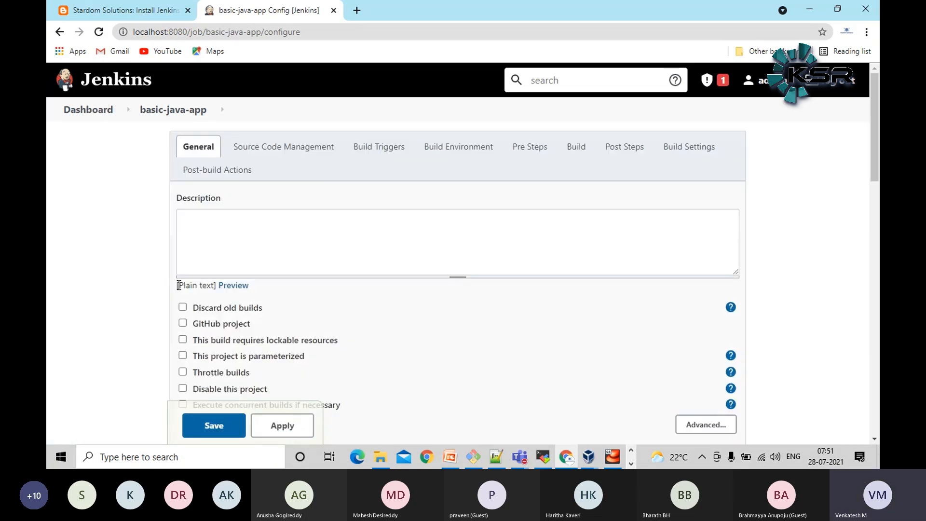
Review the job's general settings and select Git as its source code management
scroll(666, 294, down, 4)
scroll(724, 301, up, 4)
scroll(67, 260, down, 5)
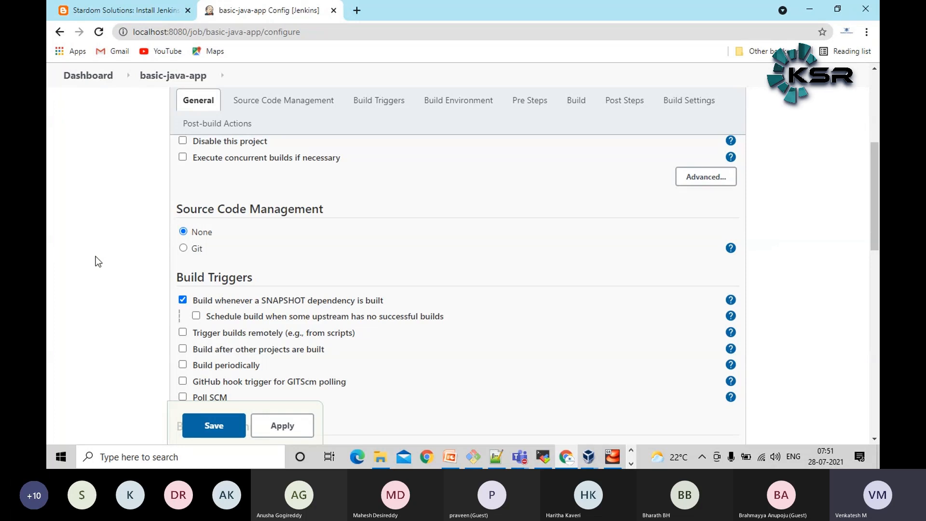
scroll(62, 265, up, 4)
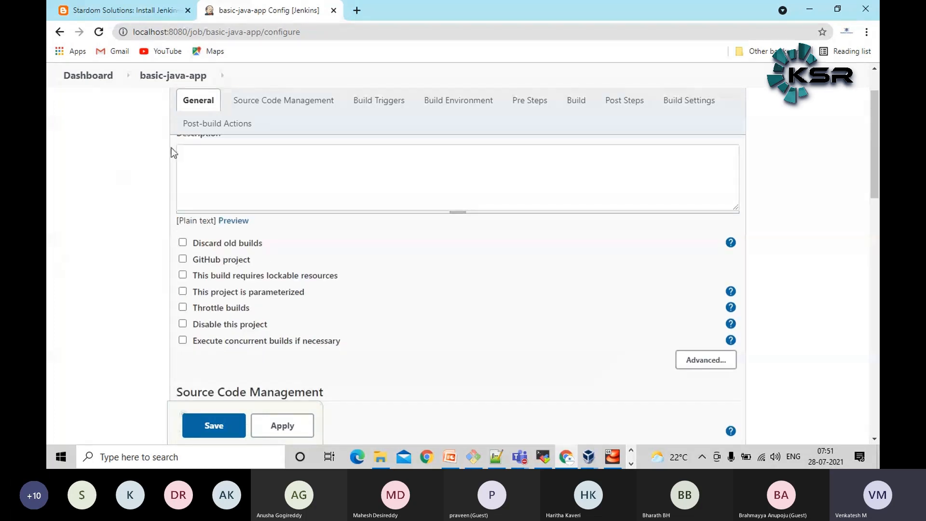
click(285, 104)
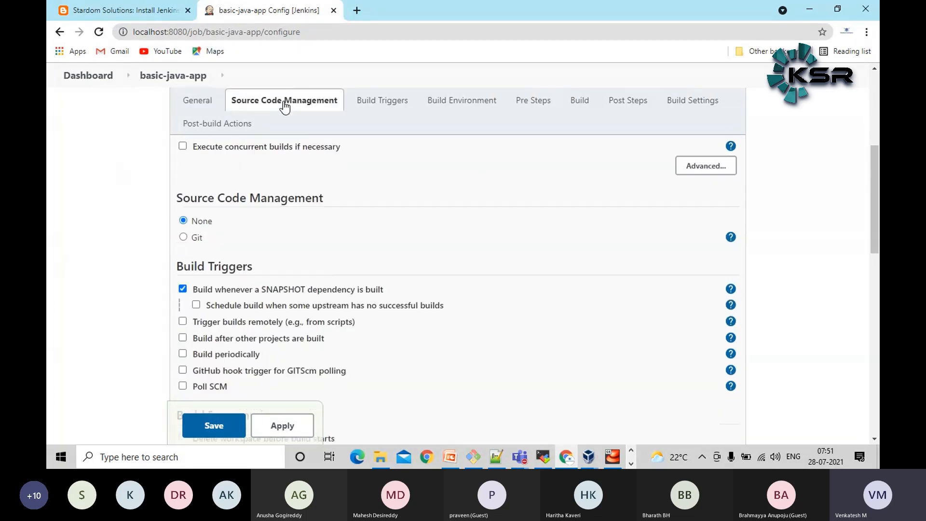
scroll(149, 181, up, 1)
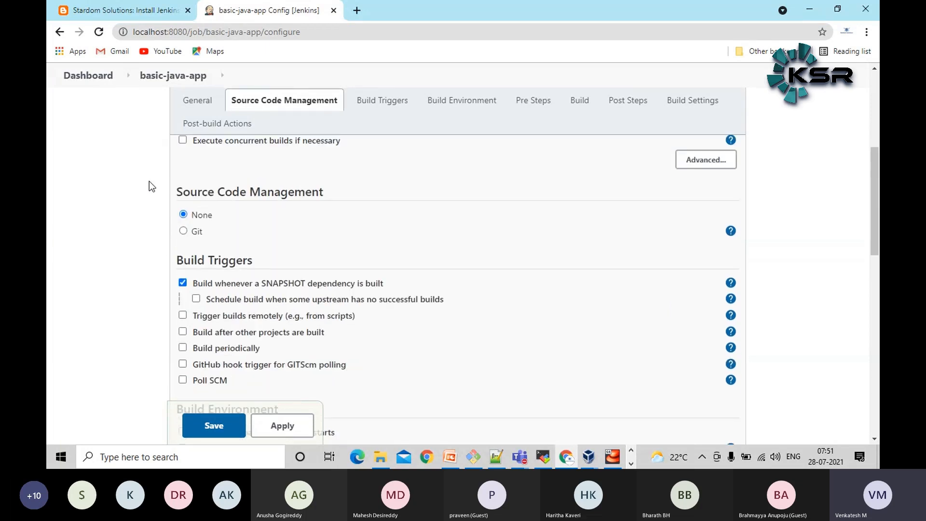
click(184, 231)
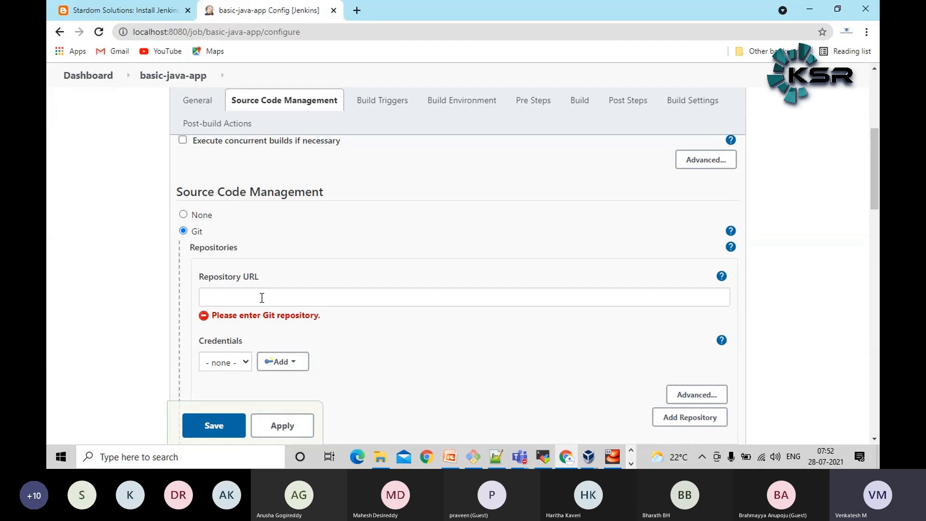
Switch to Notepad++, copy the repository URL from the new 38 document, and return to the Jenkins job configuration
click(496, 457)
click(345, 51)
drag(357, 65, 47, 55)
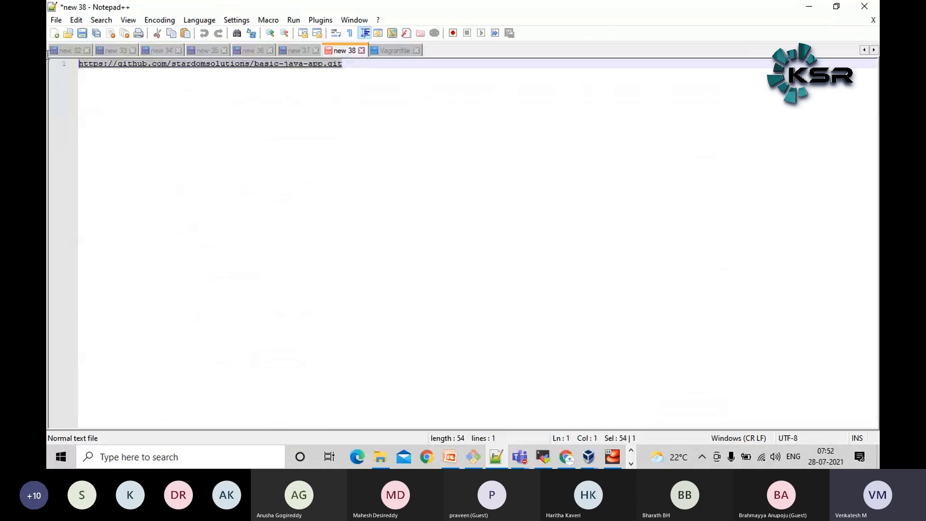
right_click(236, 64)
click(285, 87)
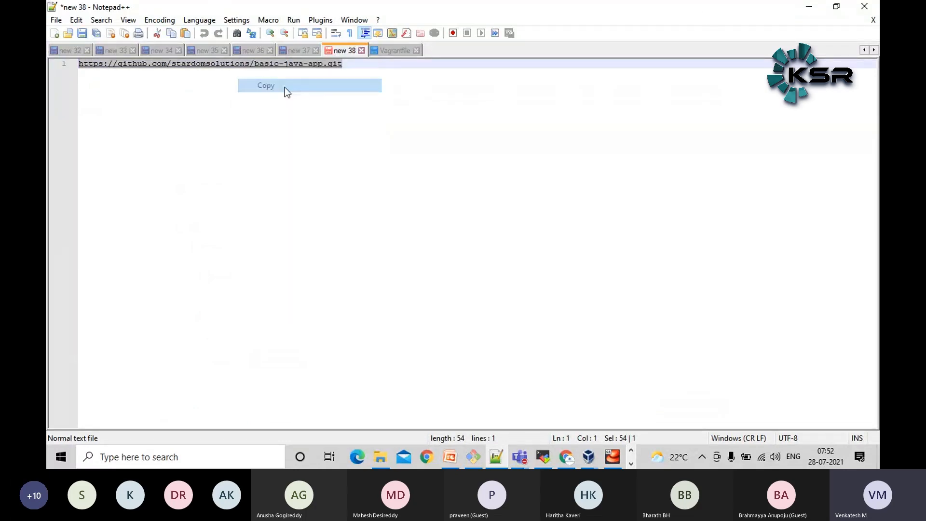
click(809, 7)
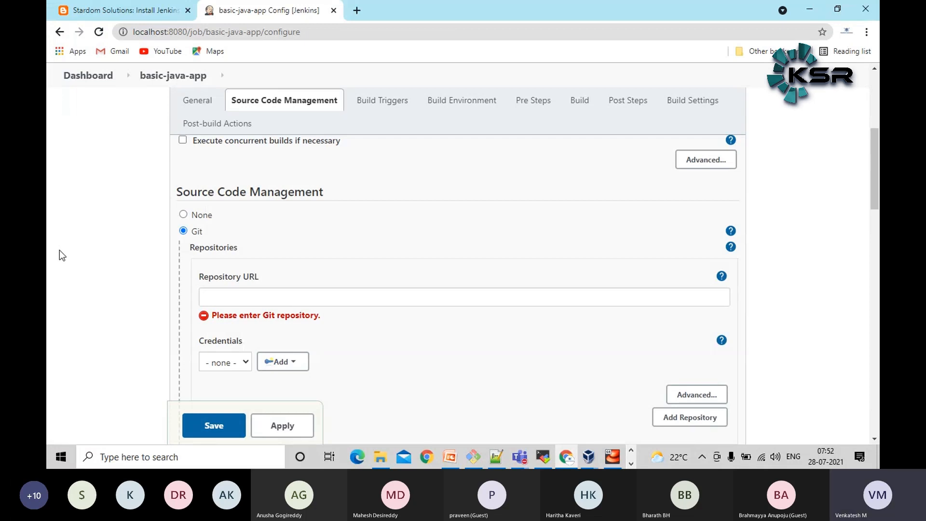
click(247, 293)
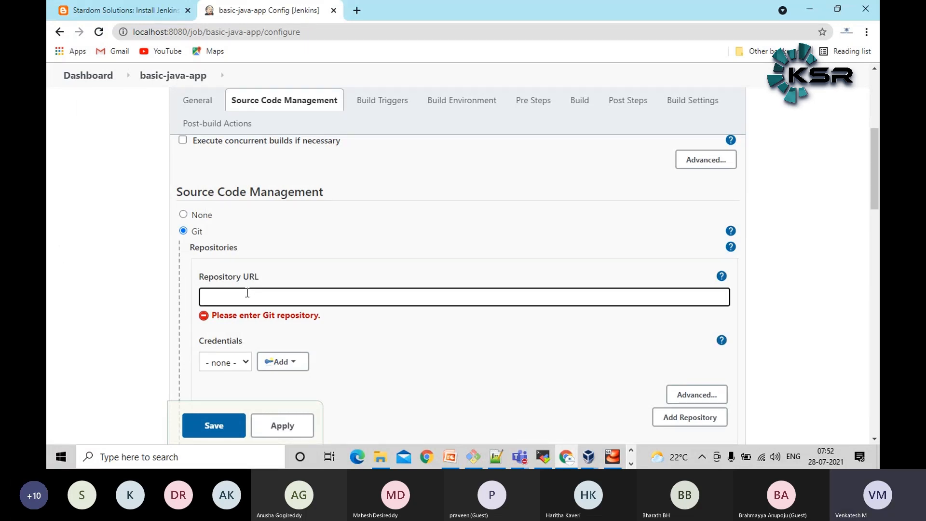
key(ctrl+v)
click(48, 286)
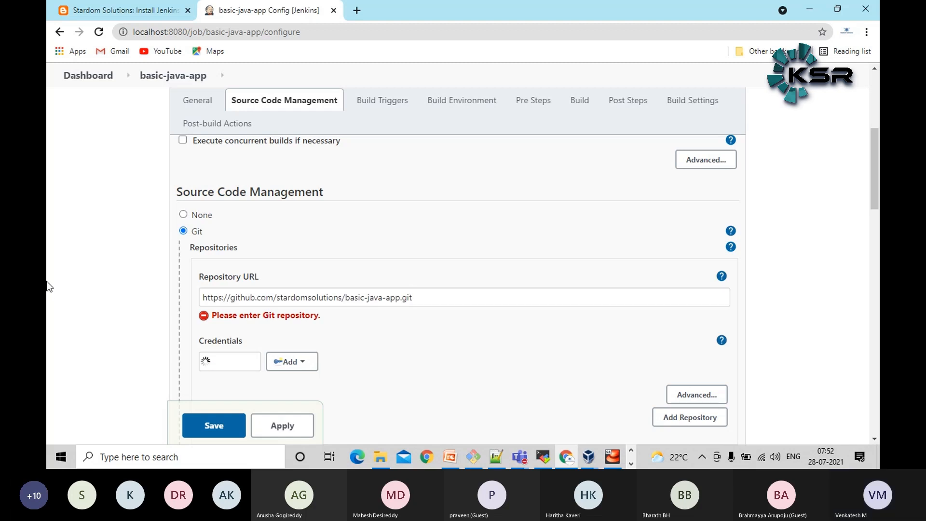
Examine the repository connection, branch specifier and remaining job sections, and point out the Root POM value in the Build section
scroll(48, 287, down, 1)
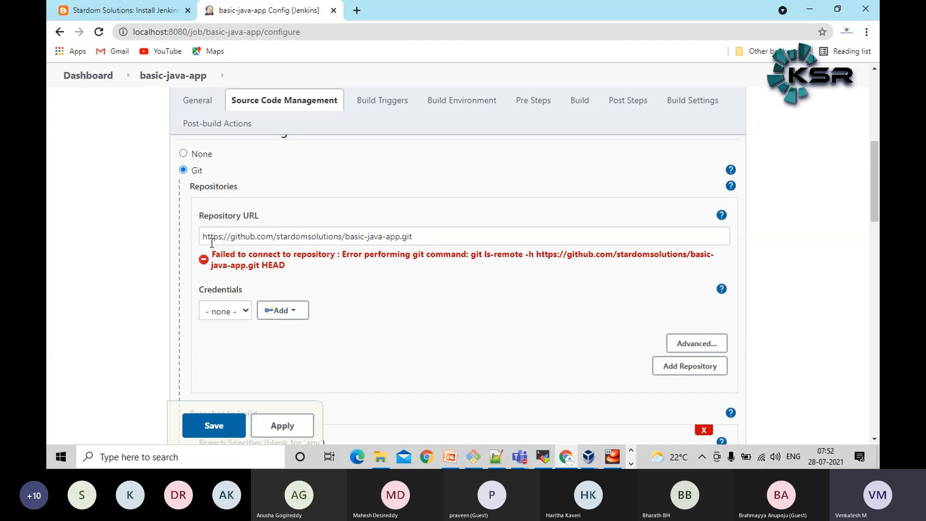
scroll(212, 243, down, 2)
scroll(207, 370, down, 2)
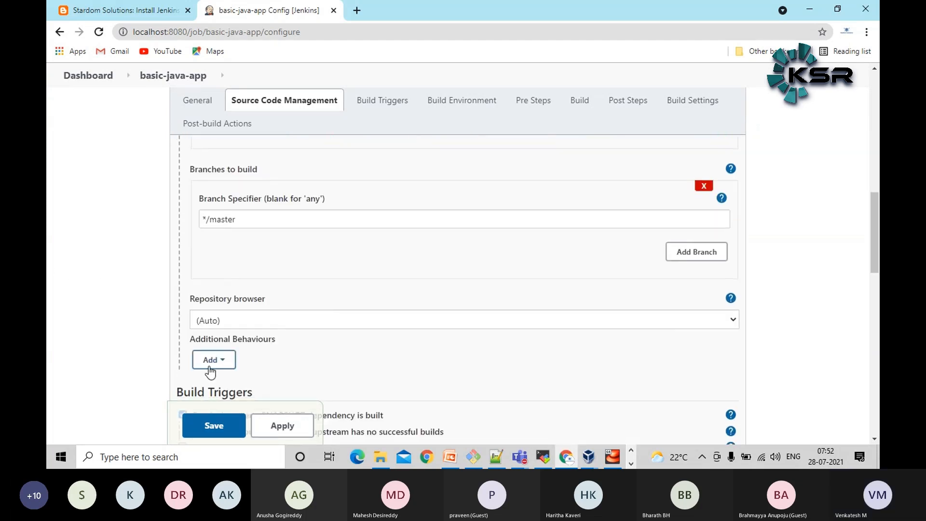
scroll(129, 277, up, 2)
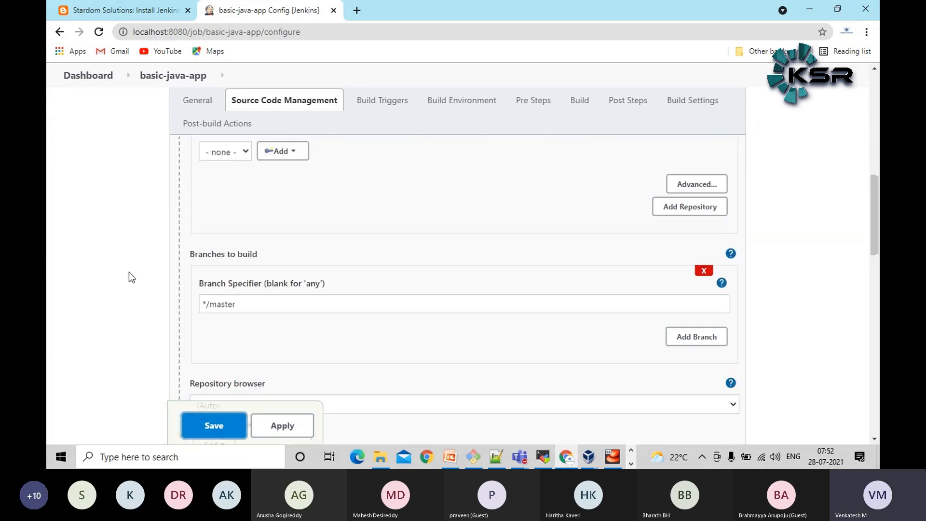
scroll(129, 272, up, 2)
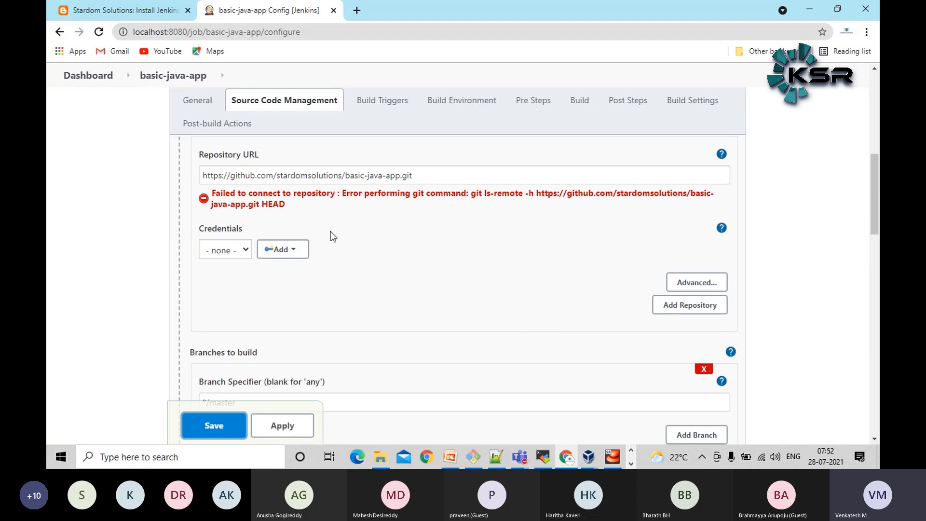
scroll(352, 230, up, 1)
scroll(48, 260, down, 10)
scroll(50, 258, down, 12)
scroll(133, 280, up, 4)
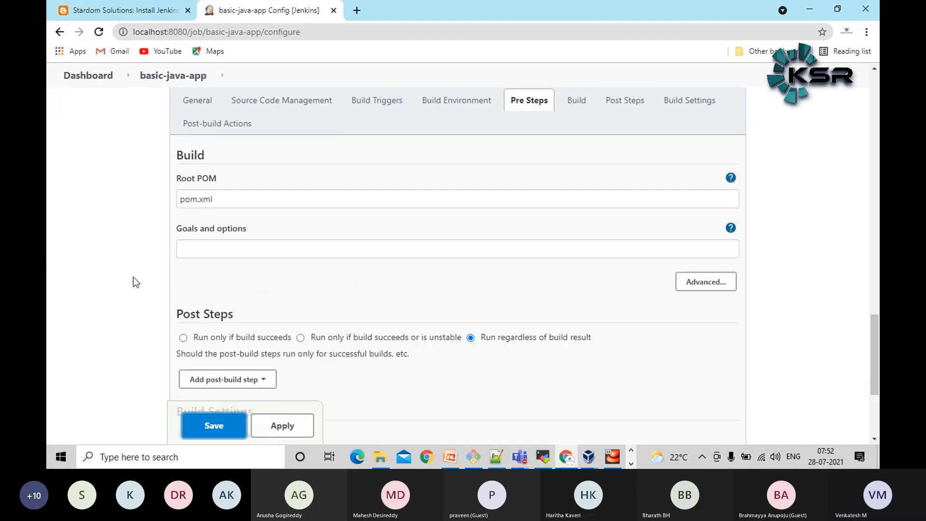
scroll(136, 282, up, 1)
triple_click(230, 260)
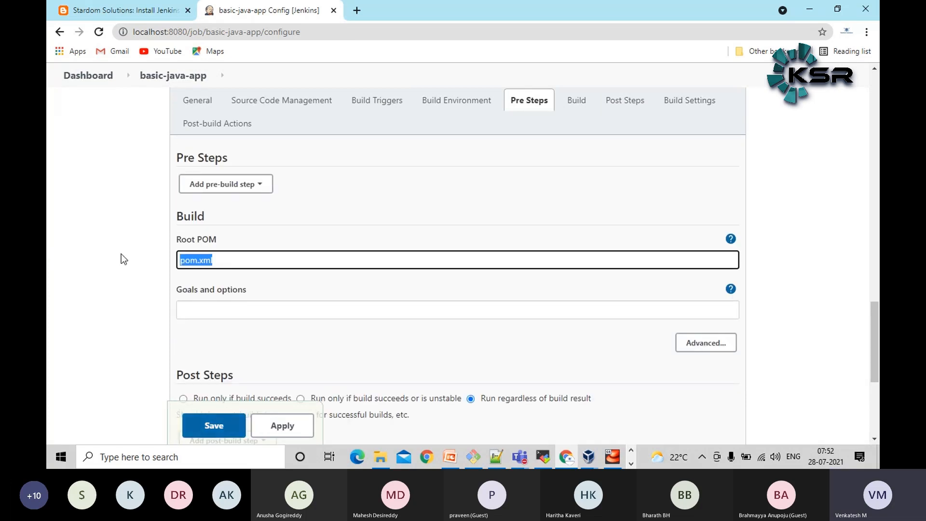
click(495, 459)
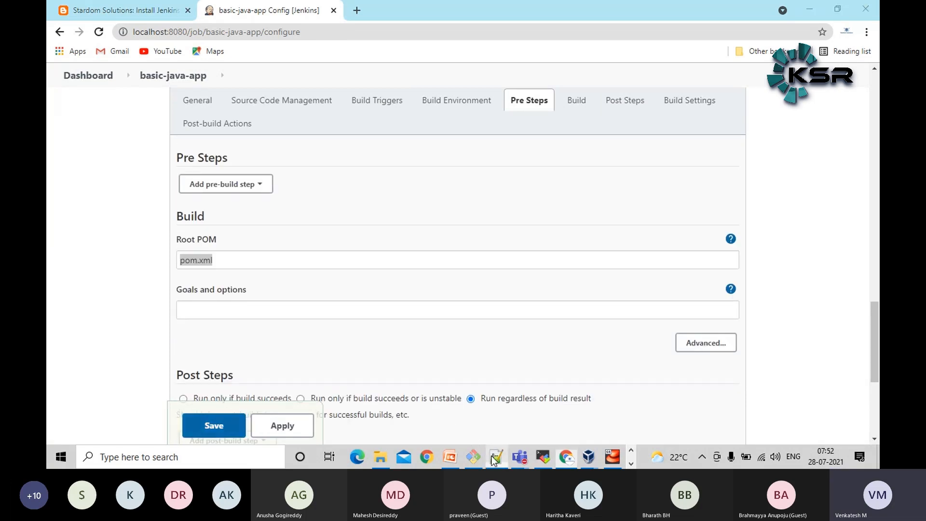
right_click(279, 65)
click(307, 85)
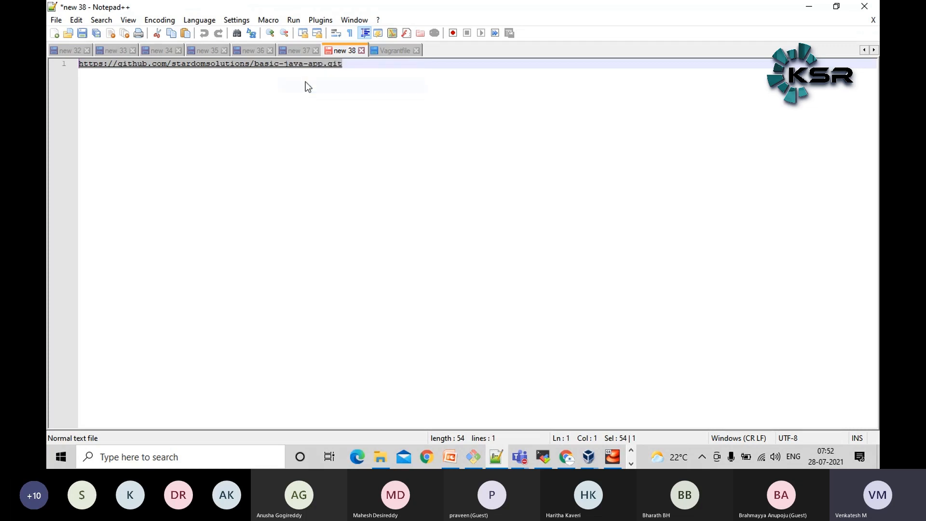
key(alt+Tab)
click(358, 10)
key(ctrl+v)
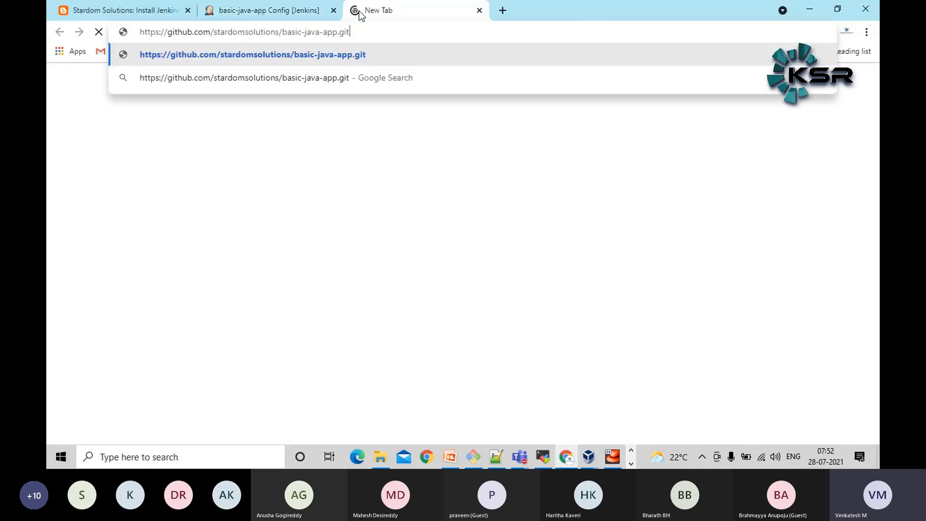
key(Return)
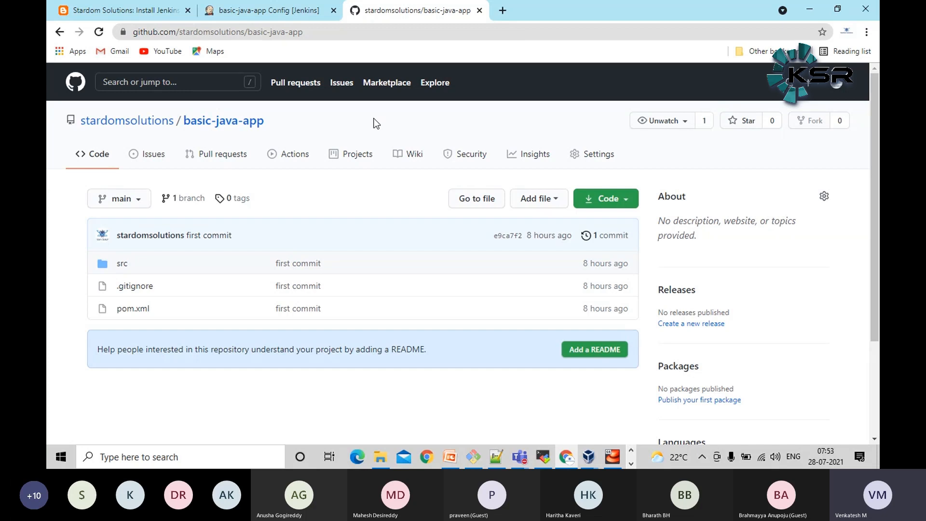
View HelloWorld.java under src/main/java, go back to the repository's root folder, and return to the Jenkins job configuration
click(125, 264)
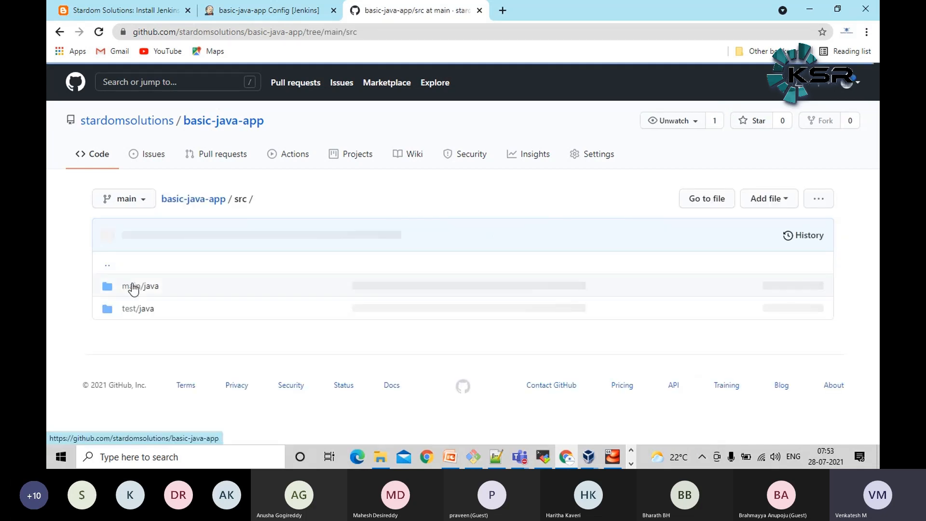
click(128, 285)
click(149, 287)
scroll(400, 337, down, 4)
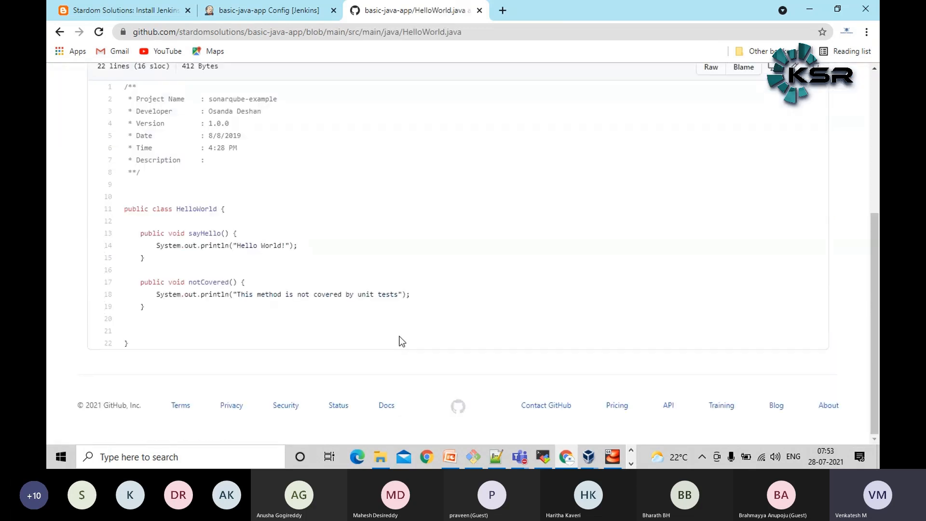
scroll(368, 279, up, 5)
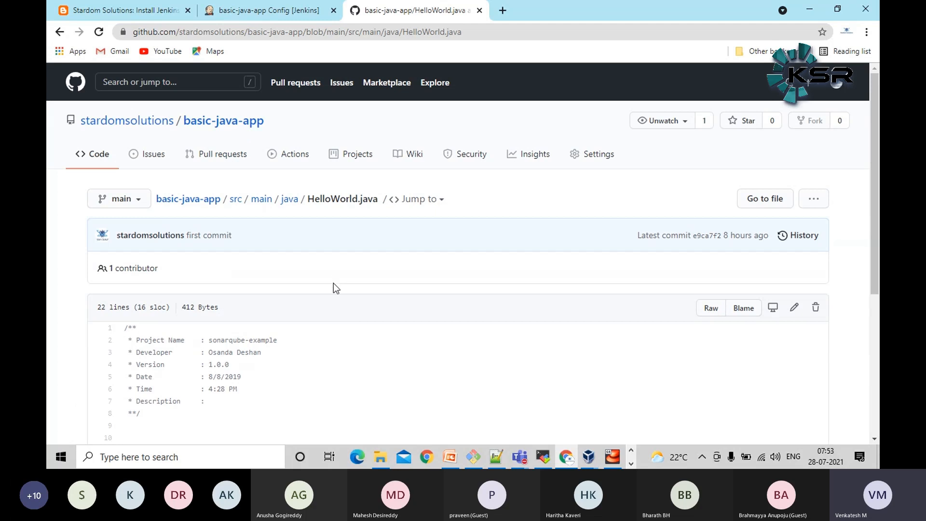
click(202, 204)
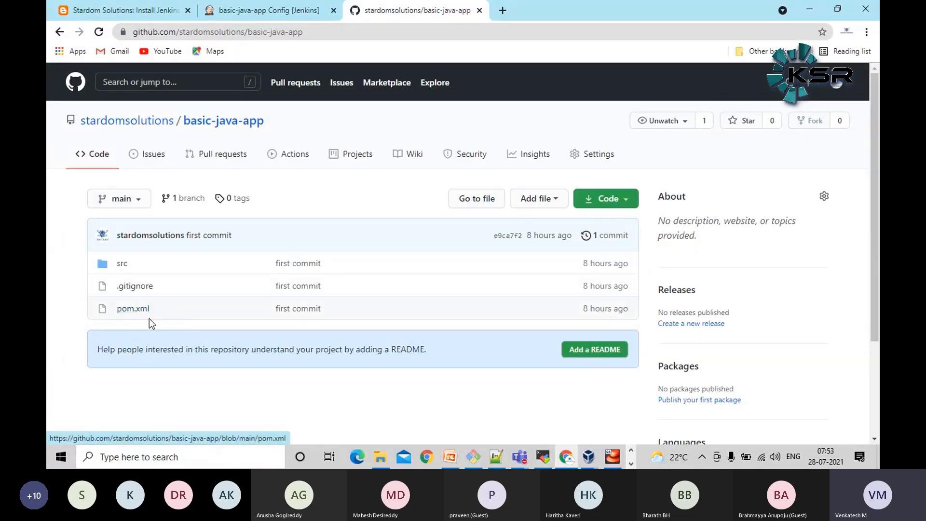
click(249, 11)
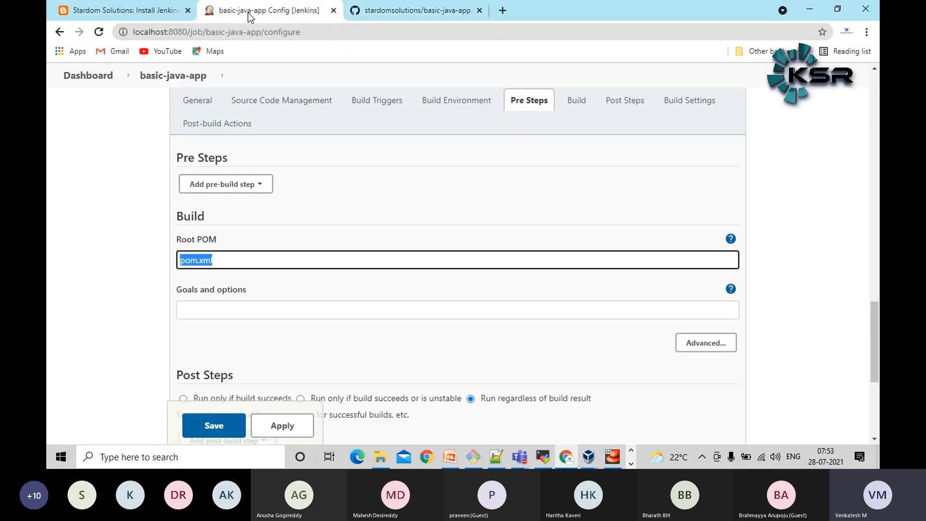
Set the Maven build's goals and options to clean package and save the basic-java-app job configuration
click(211, 311)
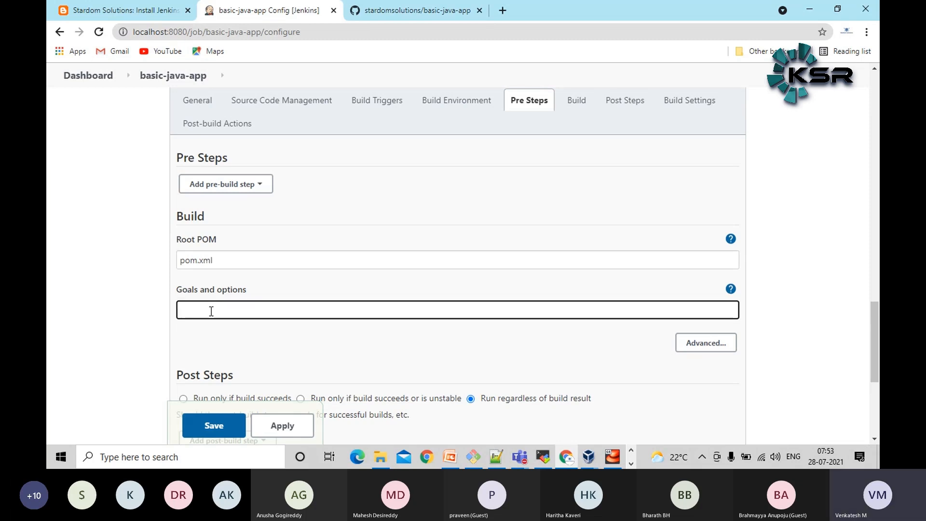
text(c)
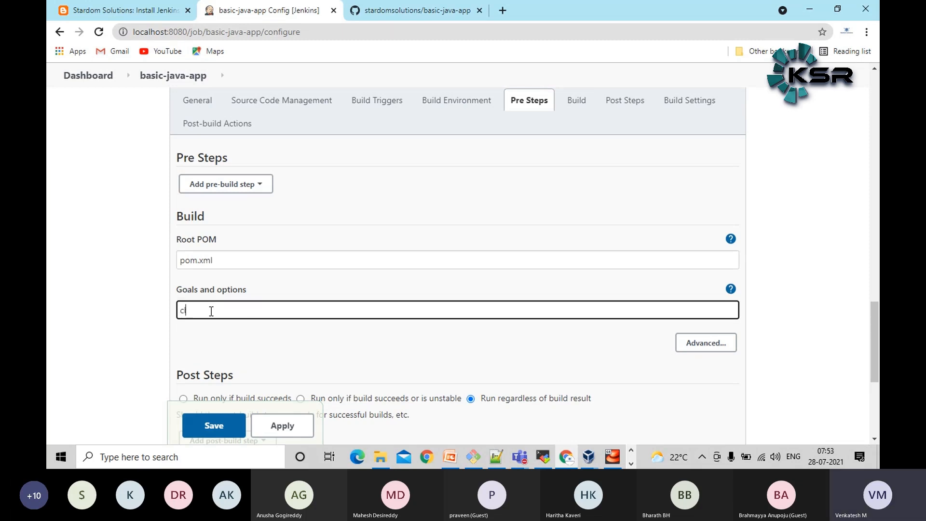
text(lean package)
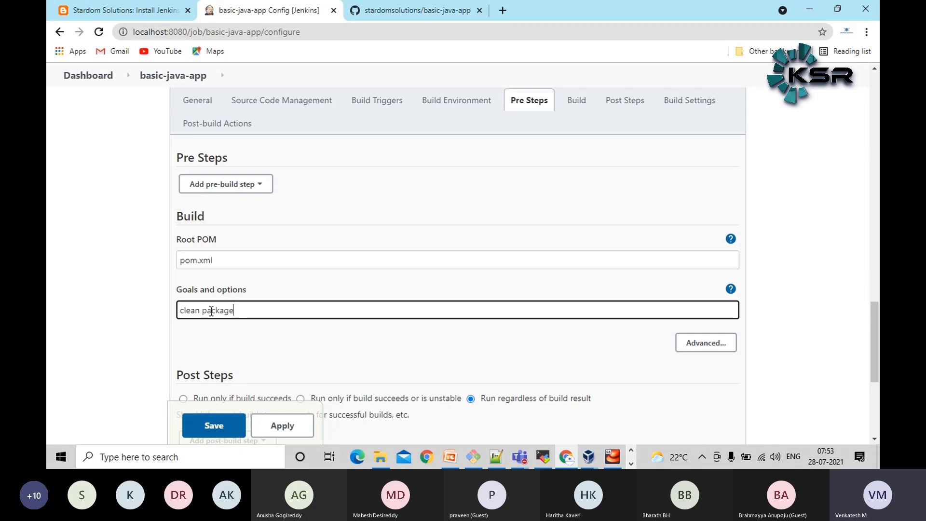
click(60, 241)
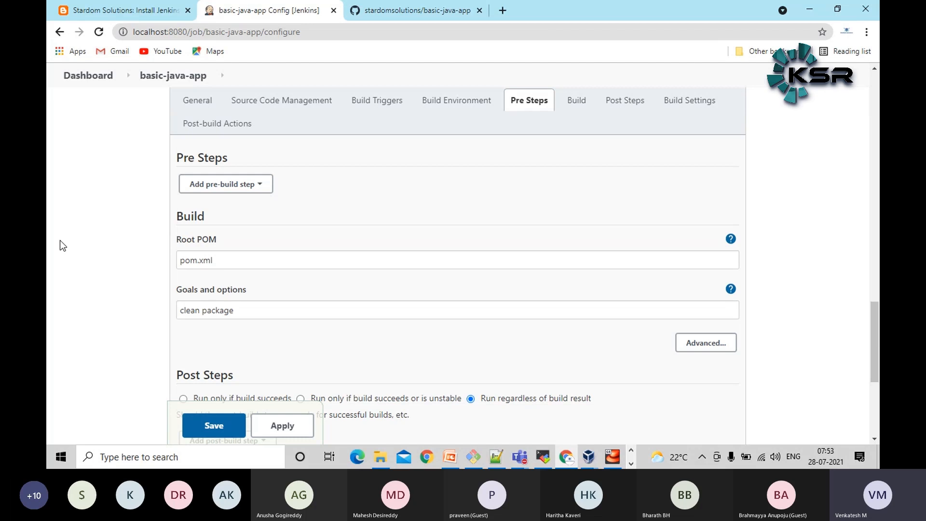
scroll(60, 241, down, 3)
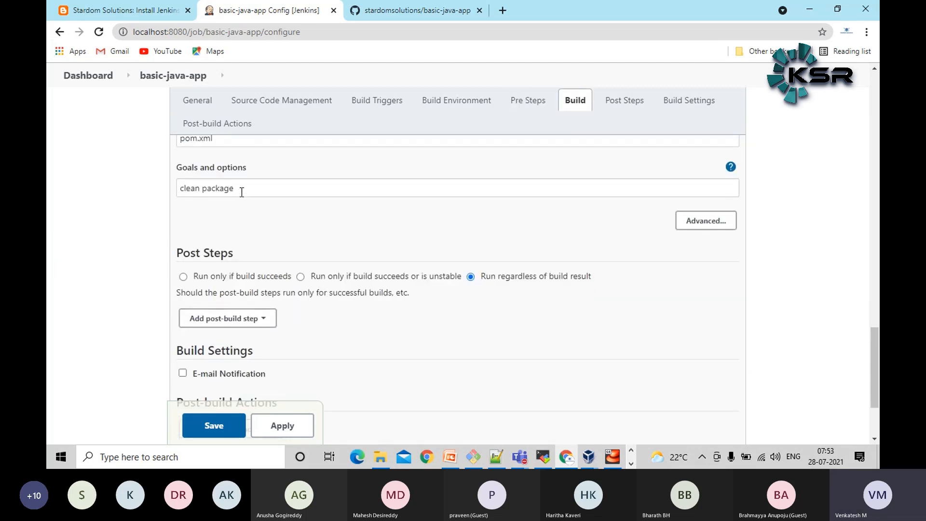
drag(242, 192, 171, 195)
click(89, 198)
scroll(118, 250, down, 3)
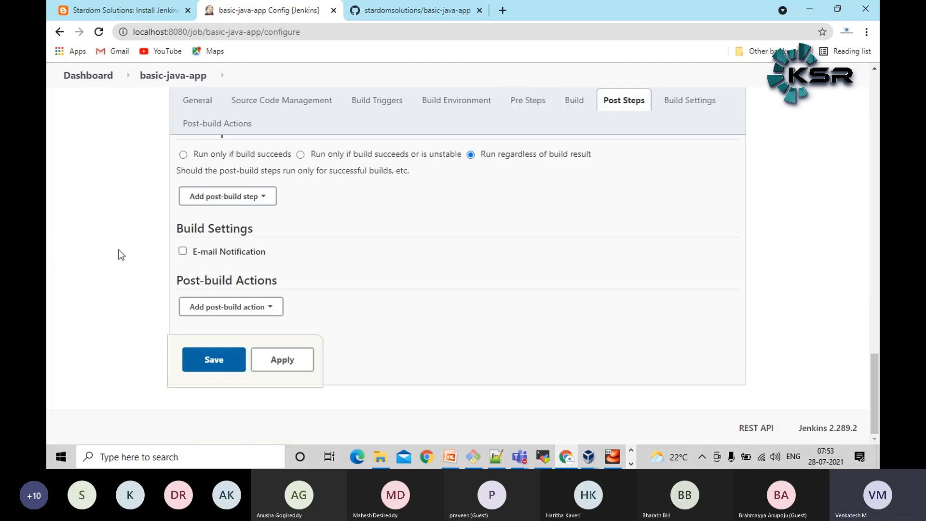
click(233, 359)
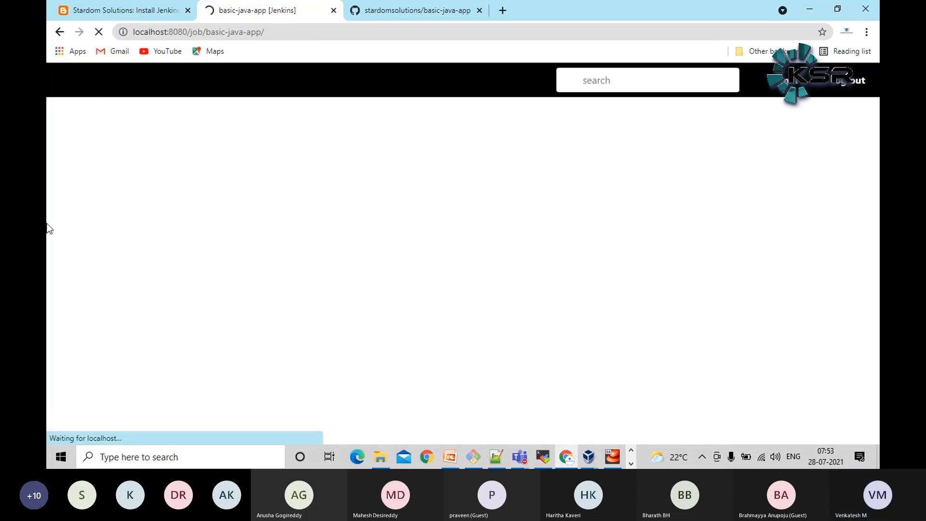
Start a build of the basic-java-app job and bring its build history into view
scroll(343, 312, down, 1)
scroll(343, 313, up, 1)
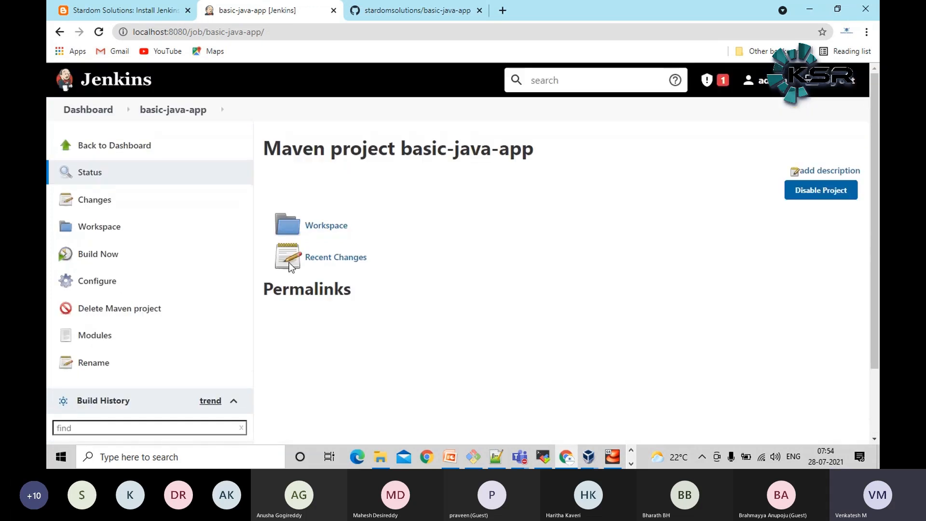
click(109, 258)
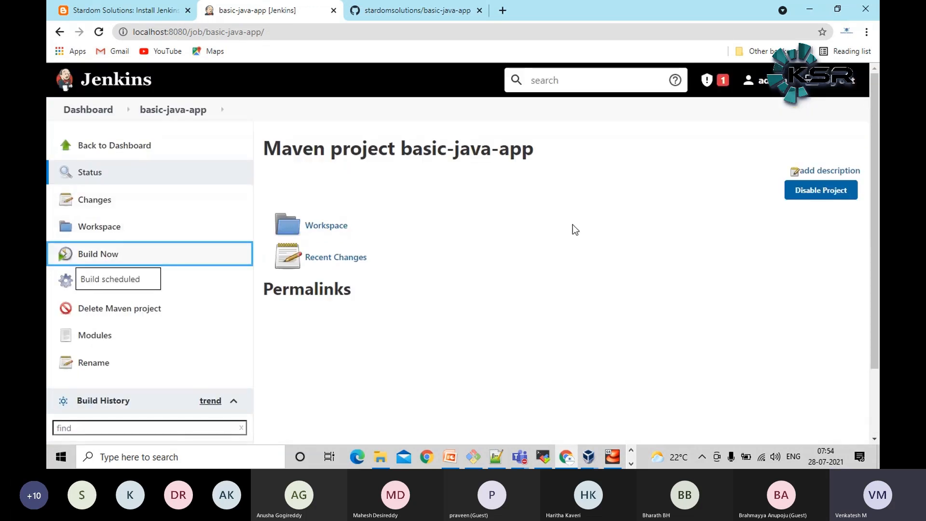
scroll(555, 241, down, 2)
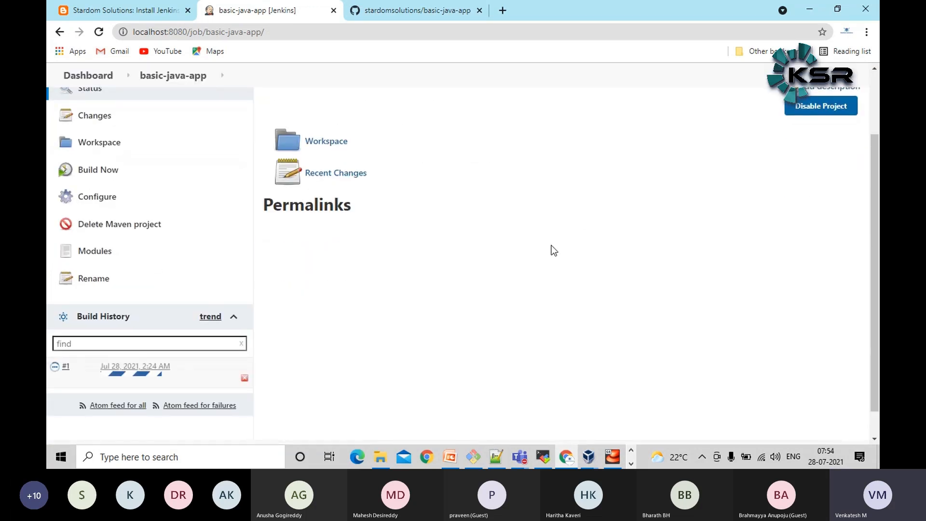
Open the console output of build #1 and examine the lines about the repository clone and the git command
click(147, 369)
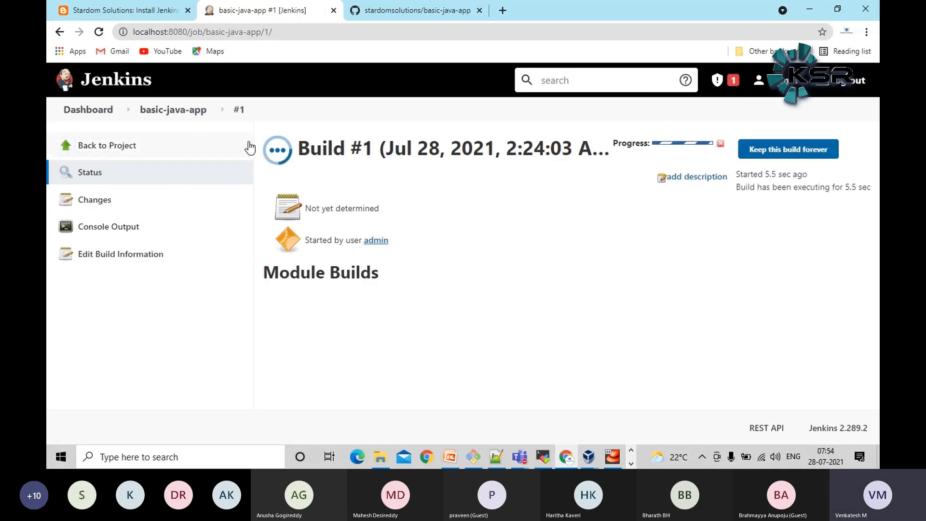
click(139, 226)
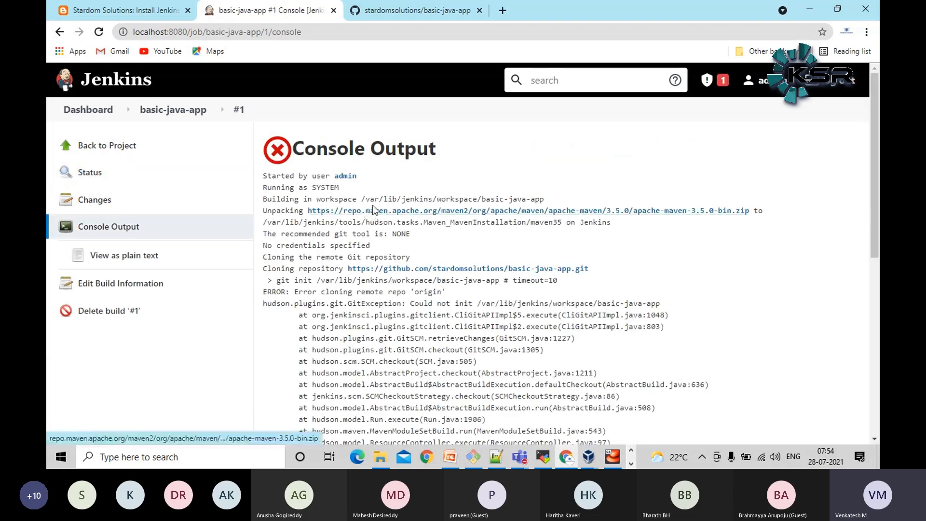
scroll(536, 301, down, 3)
scroll(519, 292, up, 3)
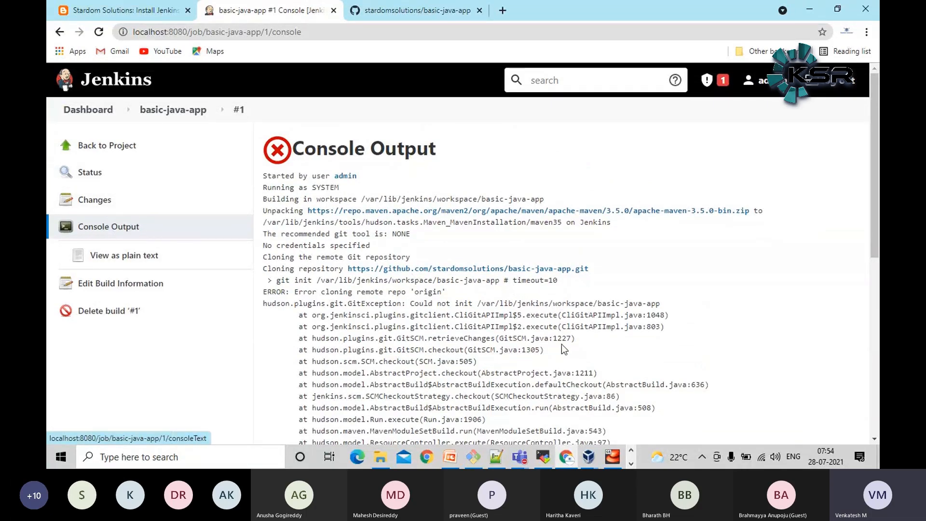
scroll(541, 346, down, 3)
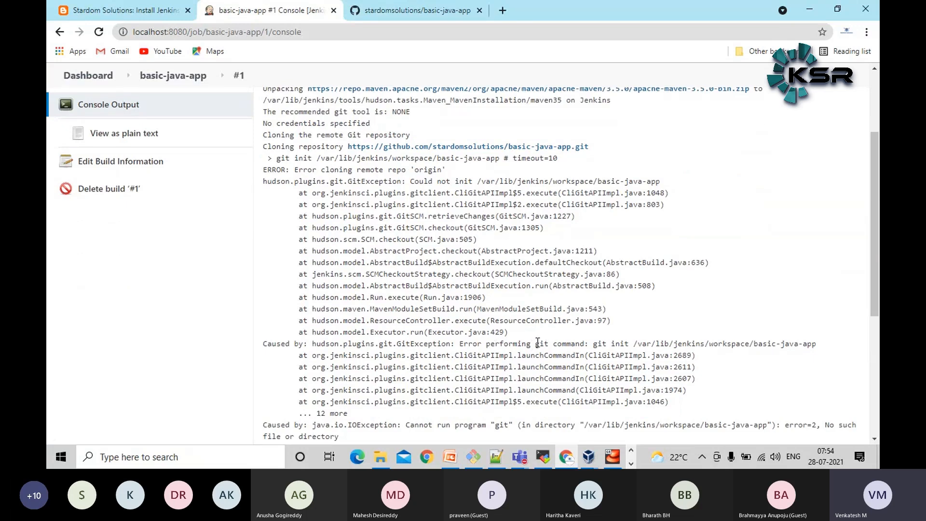
drag(535, 344, 547, 347)
click(479, 250)
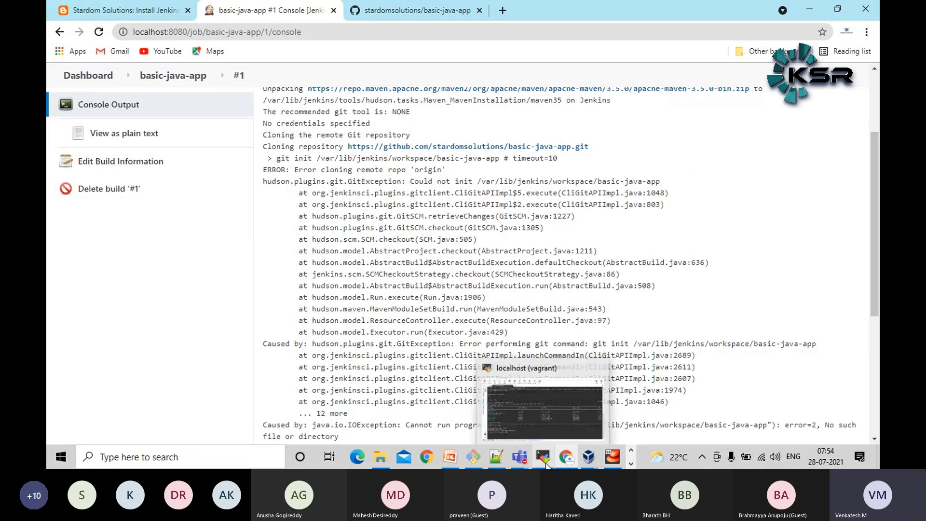
Switch to the MobaXterm terminal, run ps -ef | grep jenkins, and point out the user that owns the Jenkins process
click(546, 464)
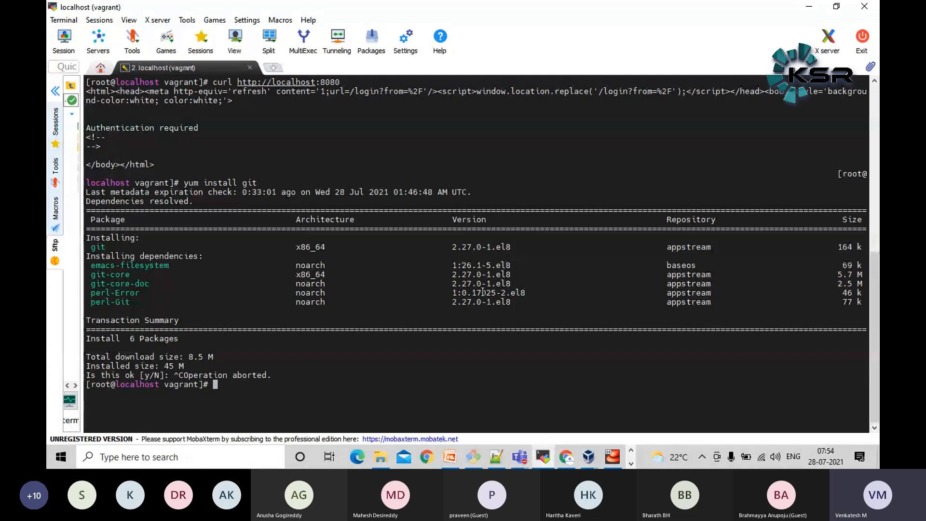
text(ps -ef )
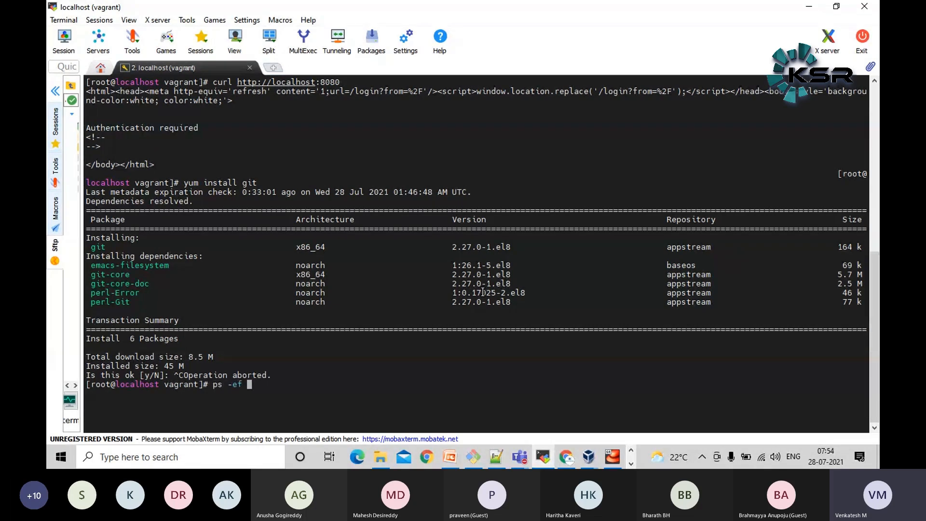
text(| grep jenkins)
key(Return)
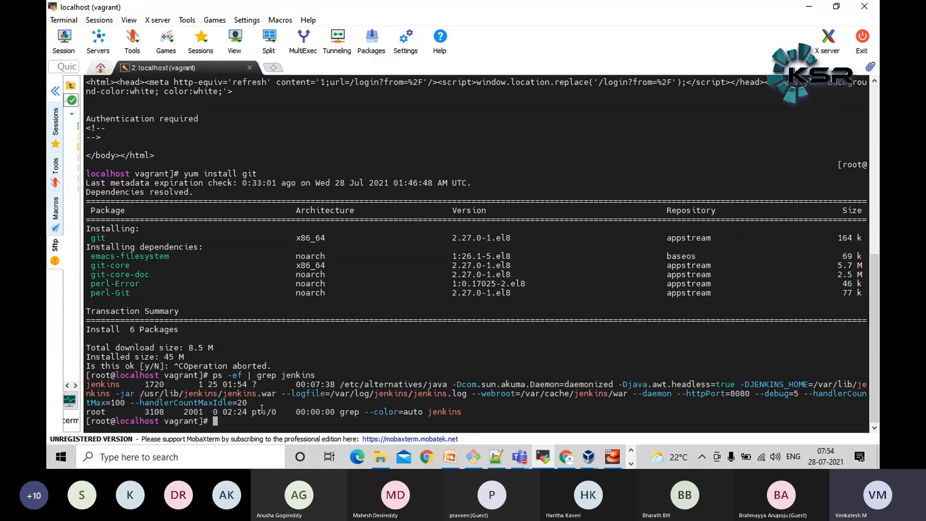
triple_click(101, 384)
click(101, 384)
double_click(101, 384)
double_click(101, 384)
Copy the earlier yum install git command from the terminal output and run it as yum install git -y
click(176, 173)
drag(184, 174, 258, 175)
scroll(263, 179, up, 3)
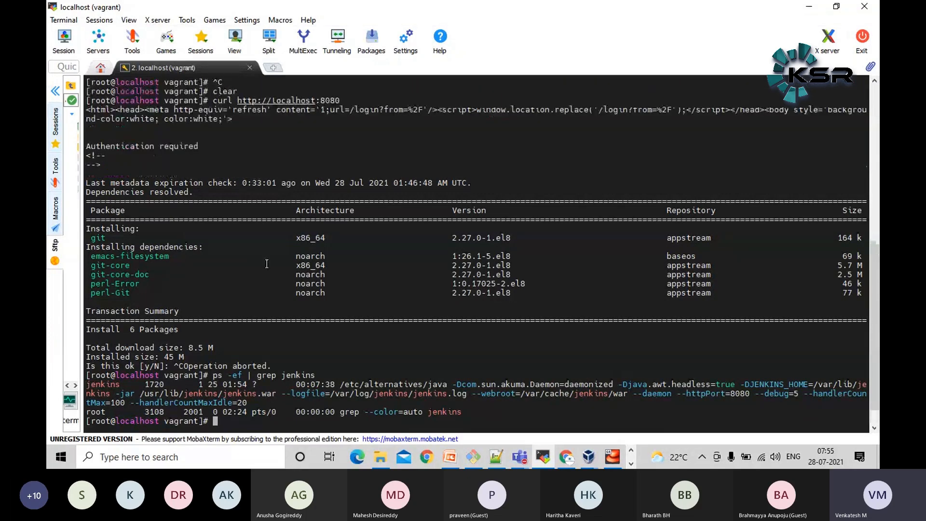
scroll(263, 260, up, 1)
scroll(246, 232, down, 2)
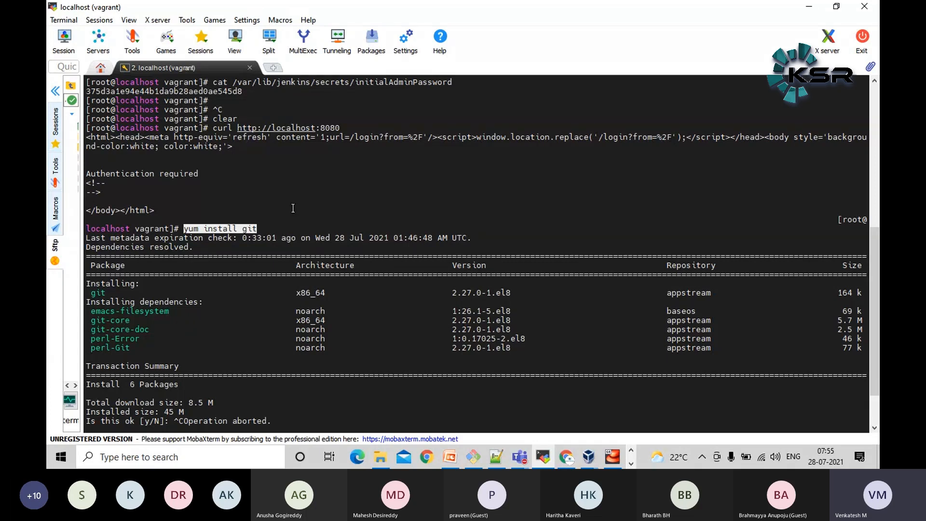
click(293, 224)
drag(184, 230, 259, 230)
right_click(269, 210)
text(-y)
key(Return)
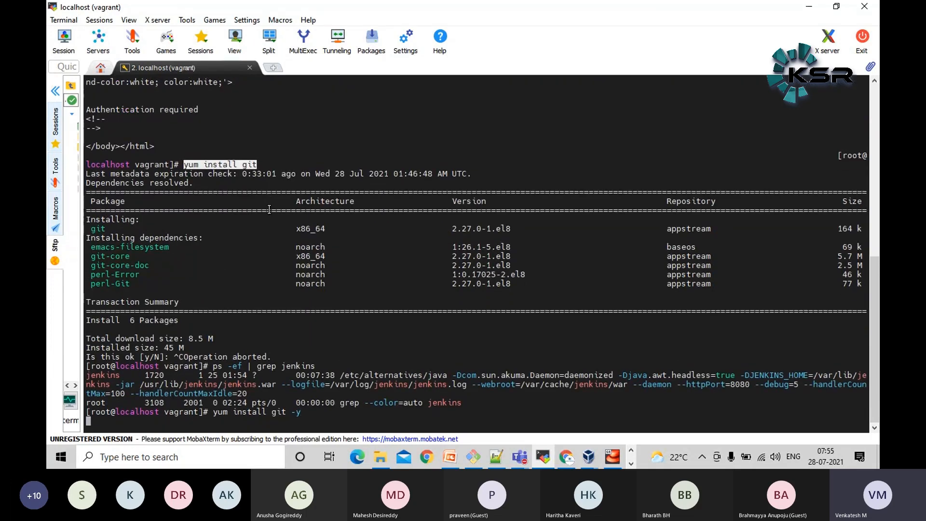
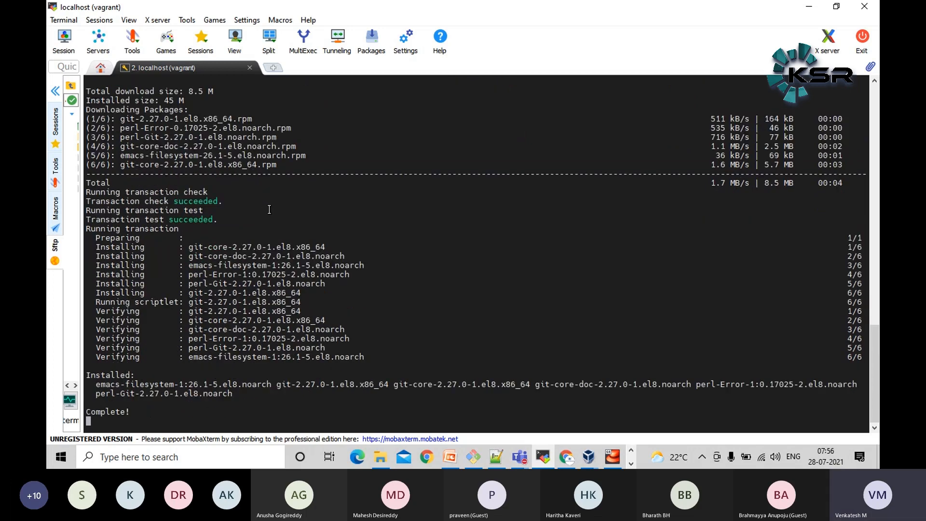
Leave the terminal for Jenkins in Chrome, start a new build of the basic-java-app job and bring its build history into view
key(Return)
key(Return)
key(Return)
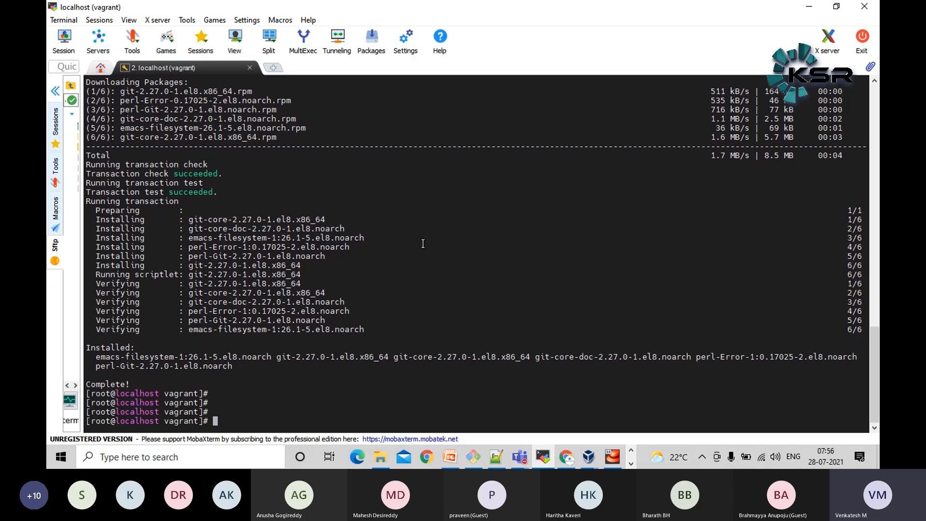
click(809, 7)
scroll(268, 327, up, 3)
click(197, 115)
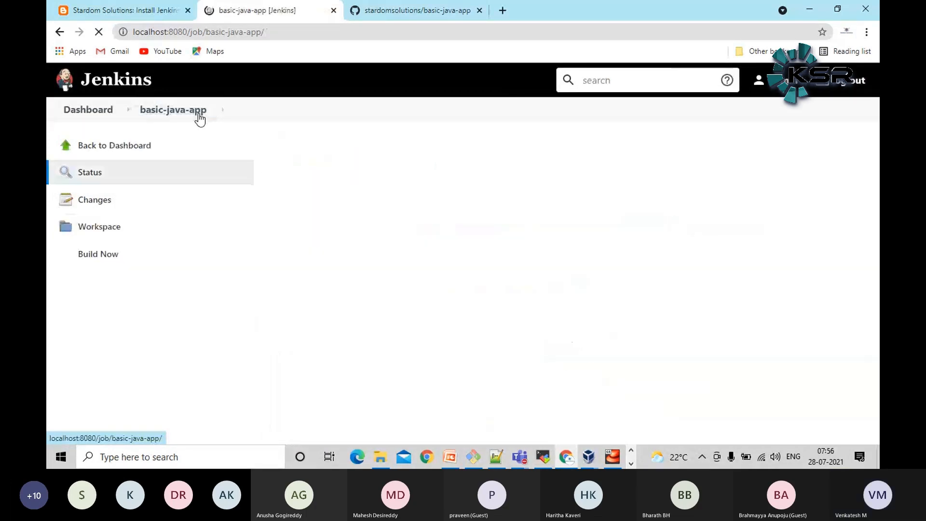
click(106, 260)
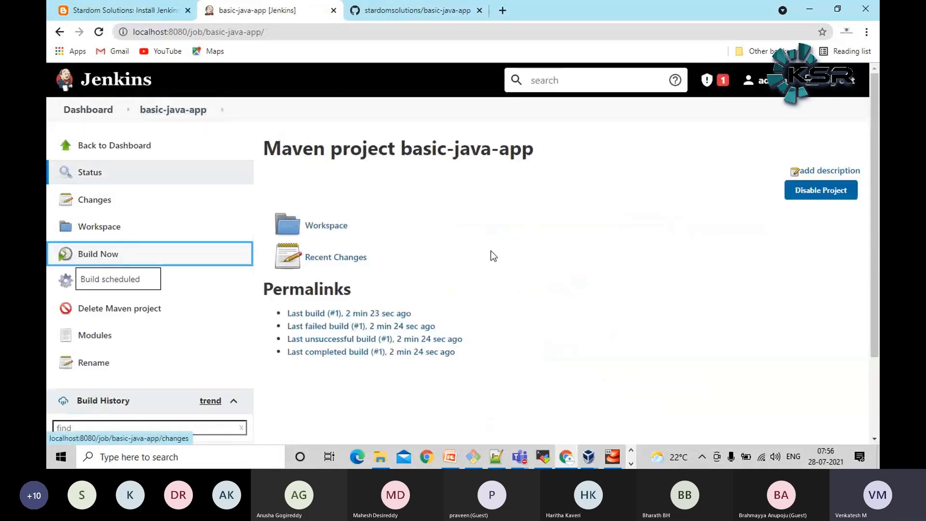
scroll(493, 256, down, 1)
scroll(494, 256, down, 1)
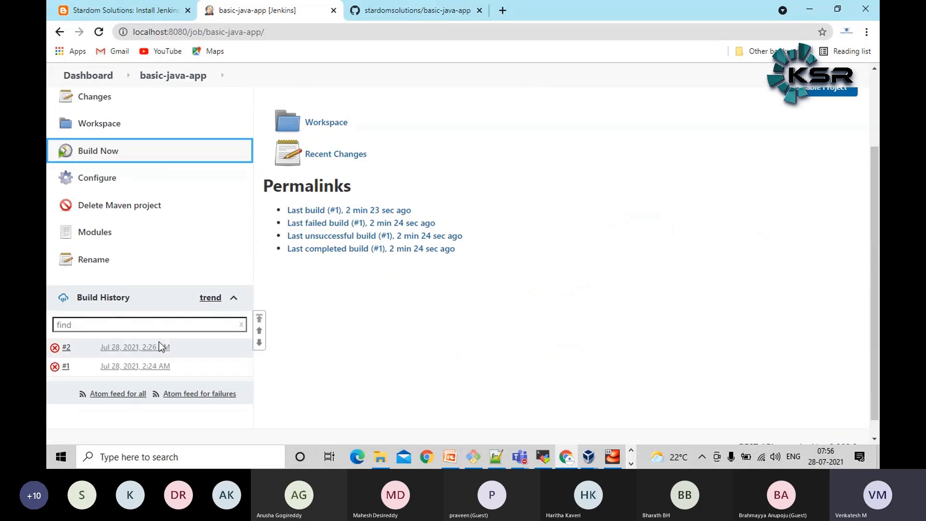
Open the console output of build #2 and examine the revision error and the git init line
click(133, 352)
click(112, 227)
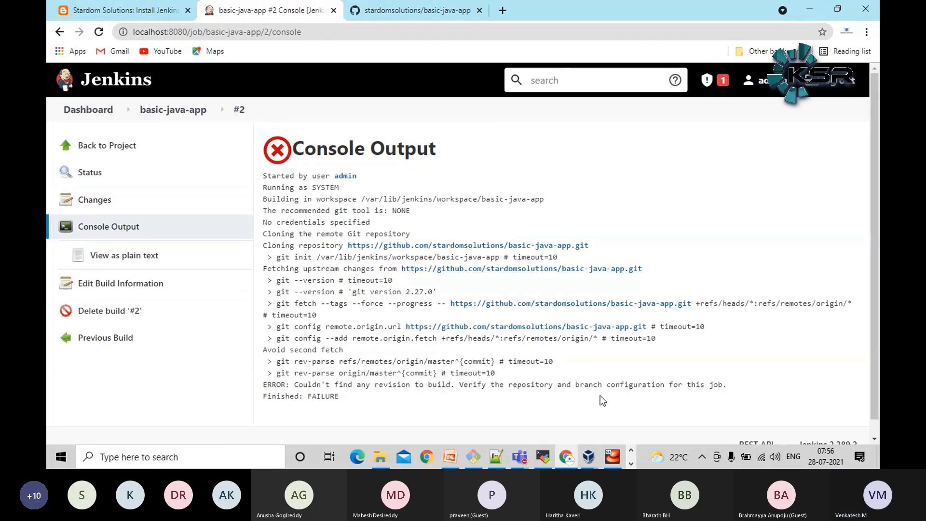
triple_click(421, 386)
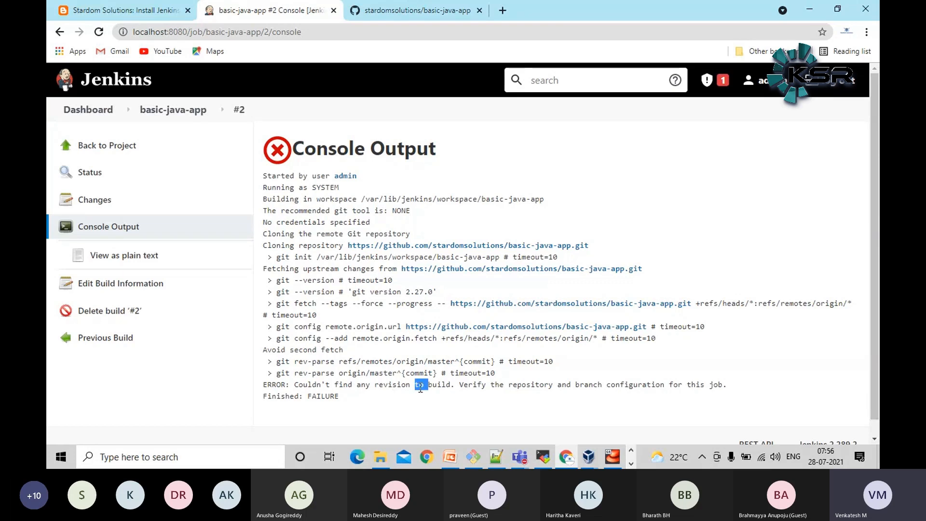
click(527, 423)
drag(278, 257, 391, 258)
click(333, 309)
Open the configuration of the basic-java-app job at the Branches to build setting under Source Code Management
click(198, 111)
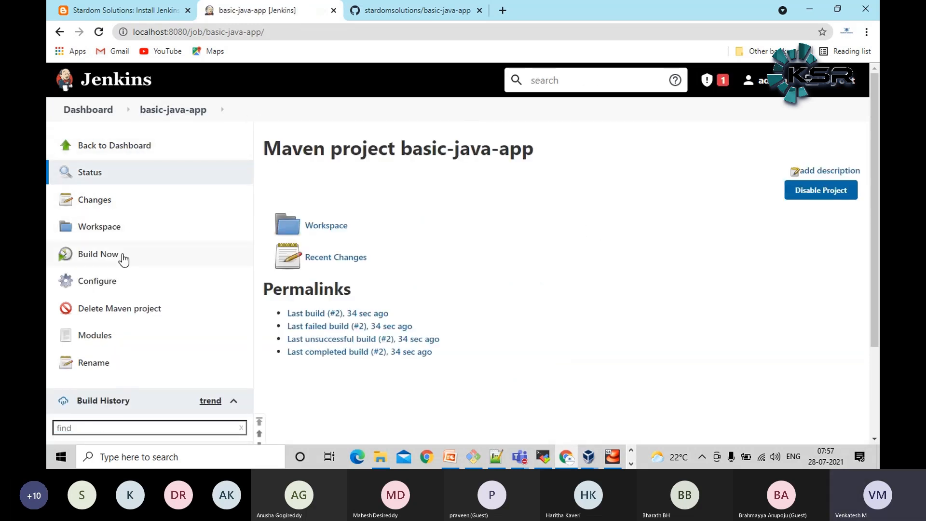
click(109, 283)
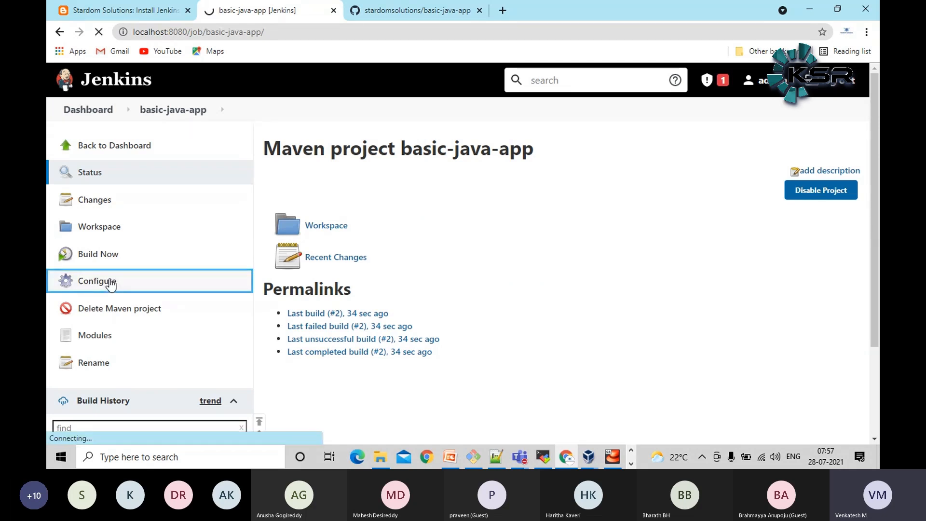
scroll(611, 311, down, 20)
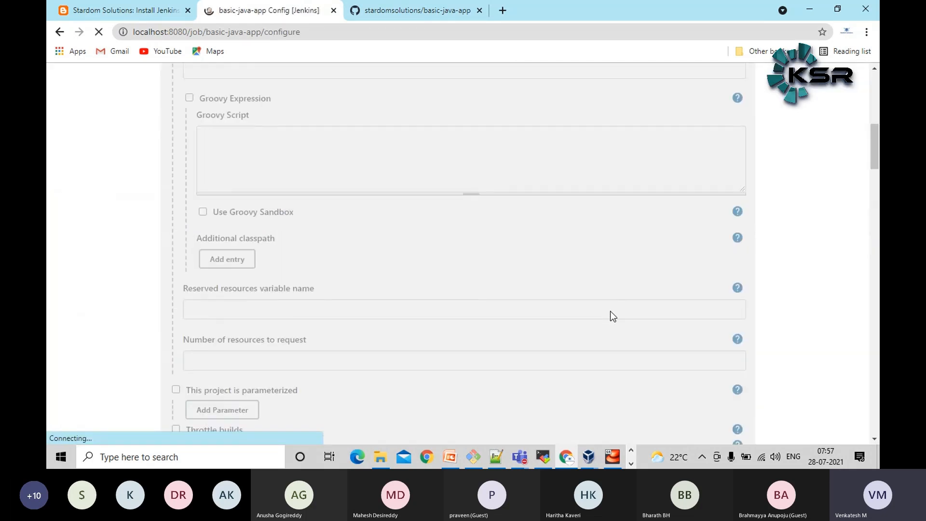
scroll(604, 318, up, 2)
scroll(604, 318, down, 3)
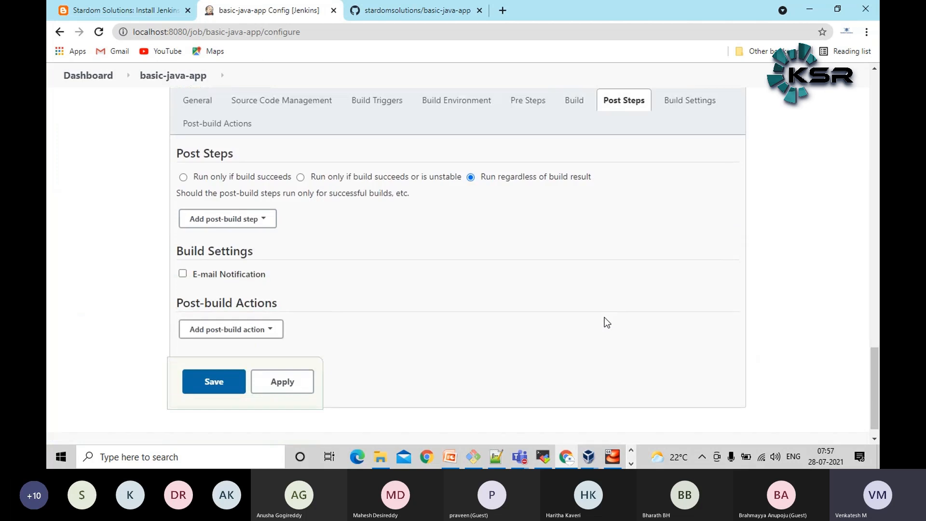
scroll(605, 317, up, 5)
scroll(288, 266, up, 3)
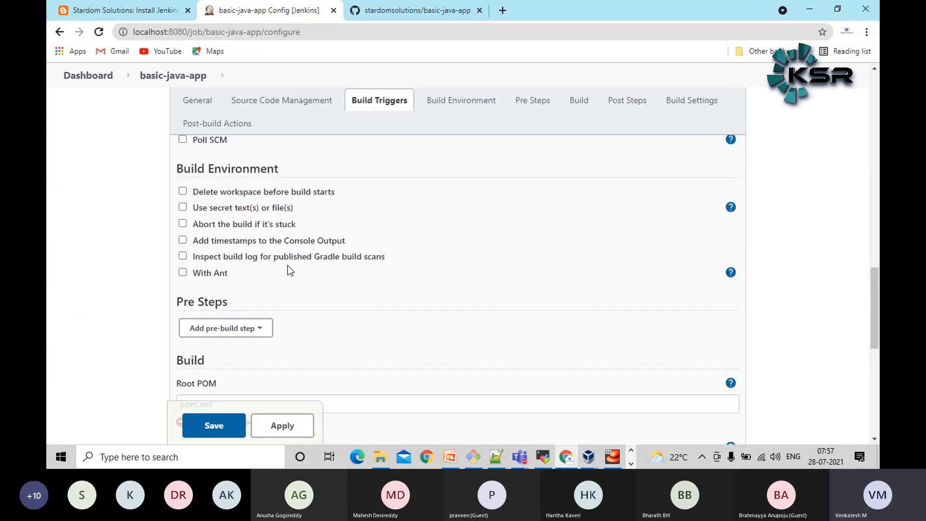
scroll(288, 264, down, 5)
scroll(175, 251, up, 6)
scroll(175, 251, up, 10)
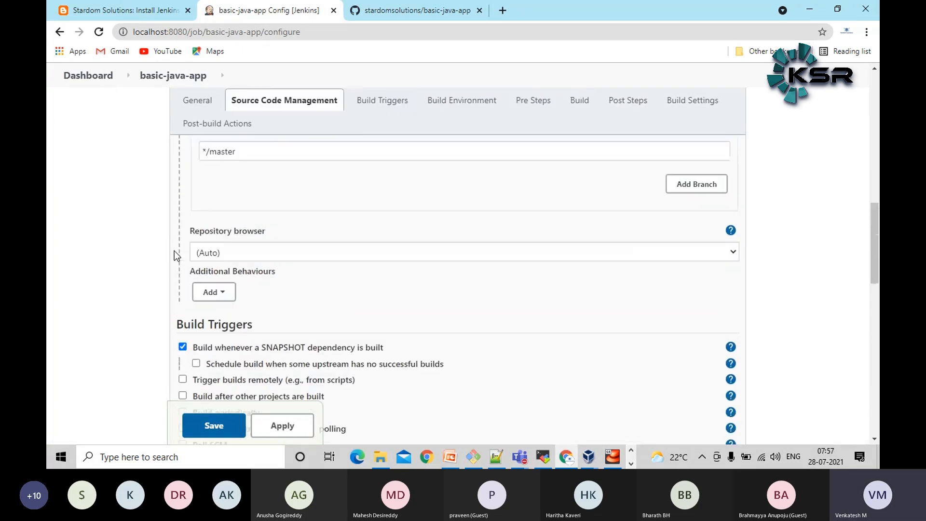
scroll(175, 251, down, 1)
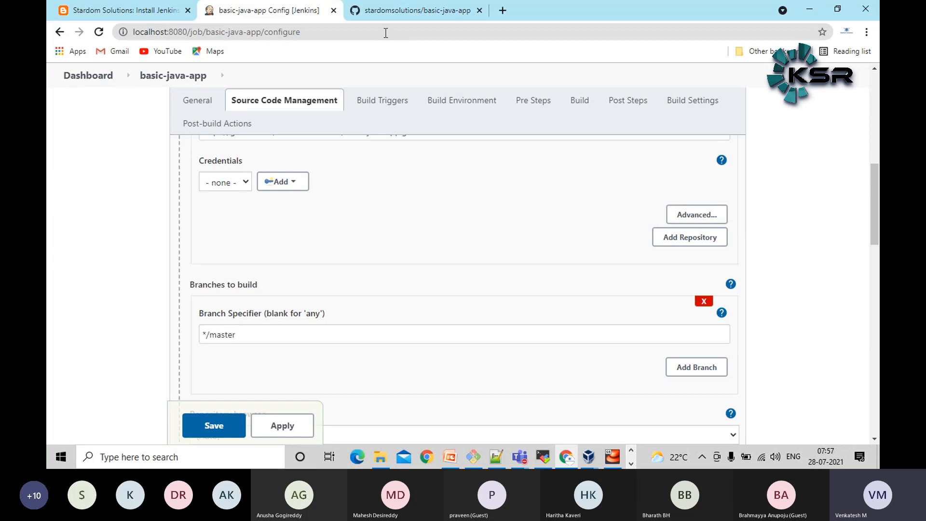
Compare the master part of the job's Branch Specifier with the branches and tags listed in the GitHub basic-java-app repository
click(389, 17)
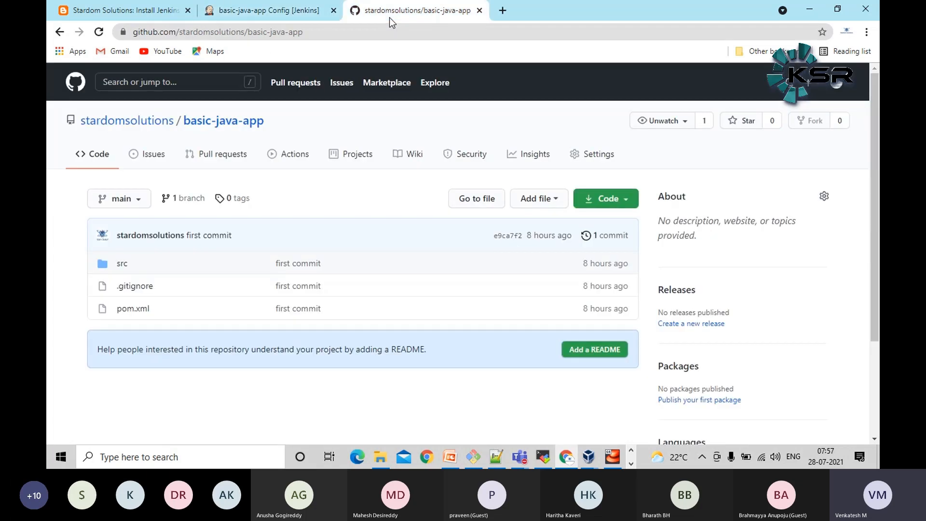
click(128, 201)
click(265, 11)
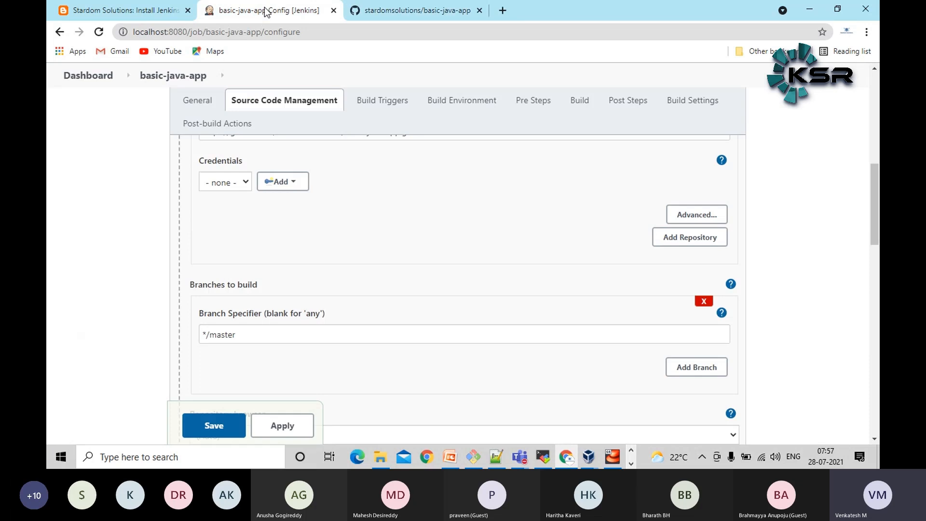
click(222, 336)
double_click(222, 336)
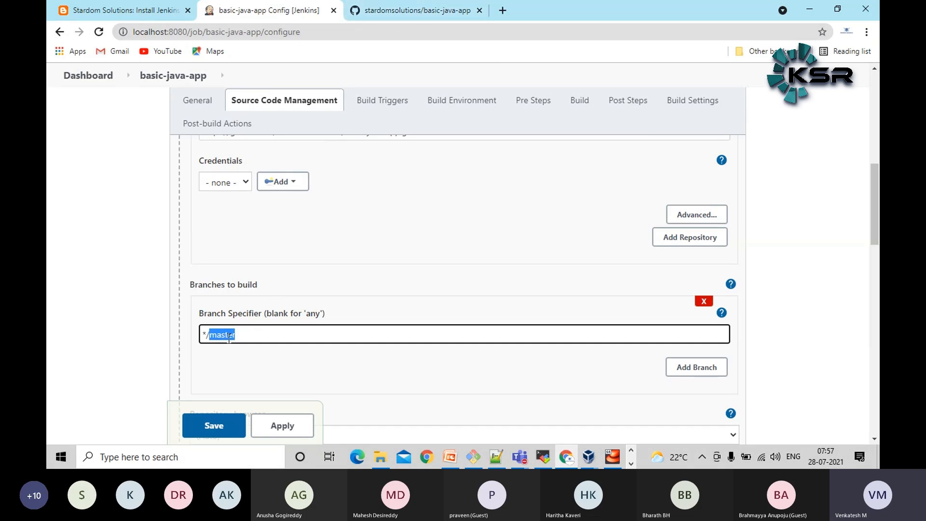
click(395, 14)
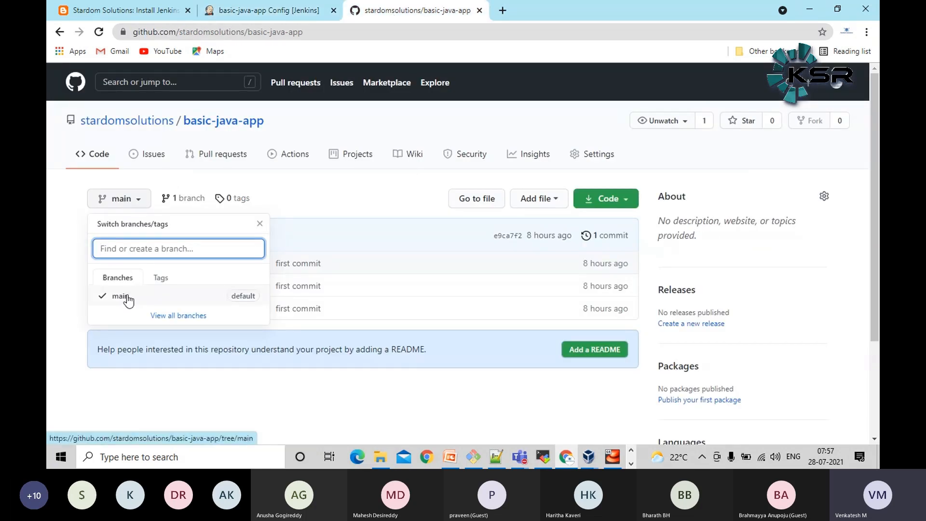
click(118, 212)
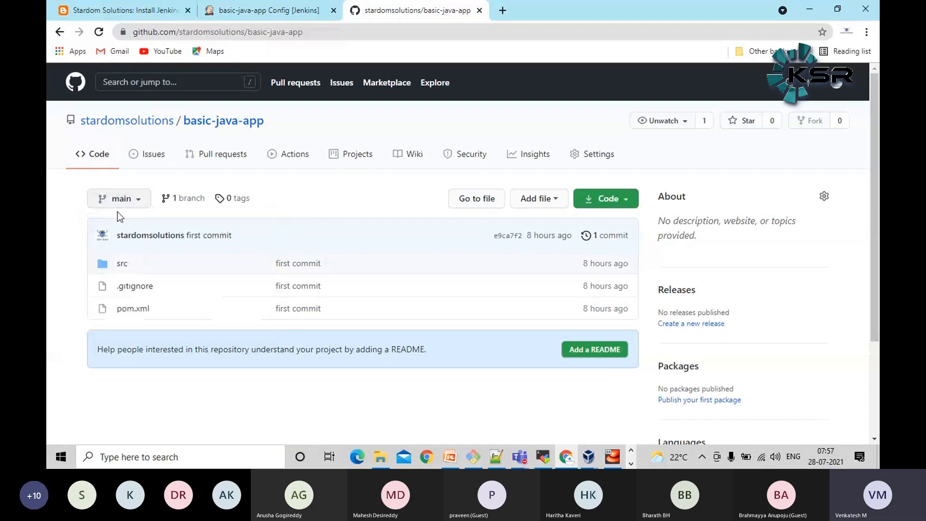
click(124, 205)
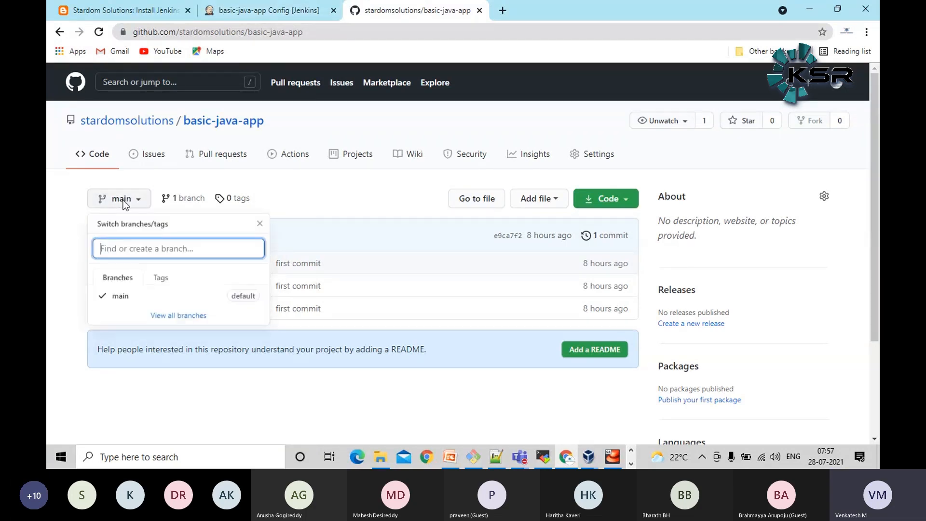
click(161, 279)
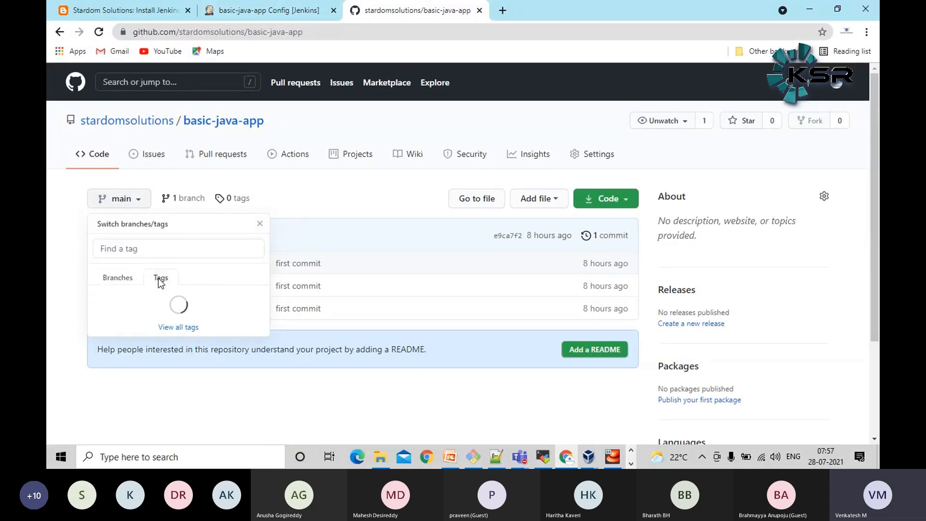
click(119, 280)
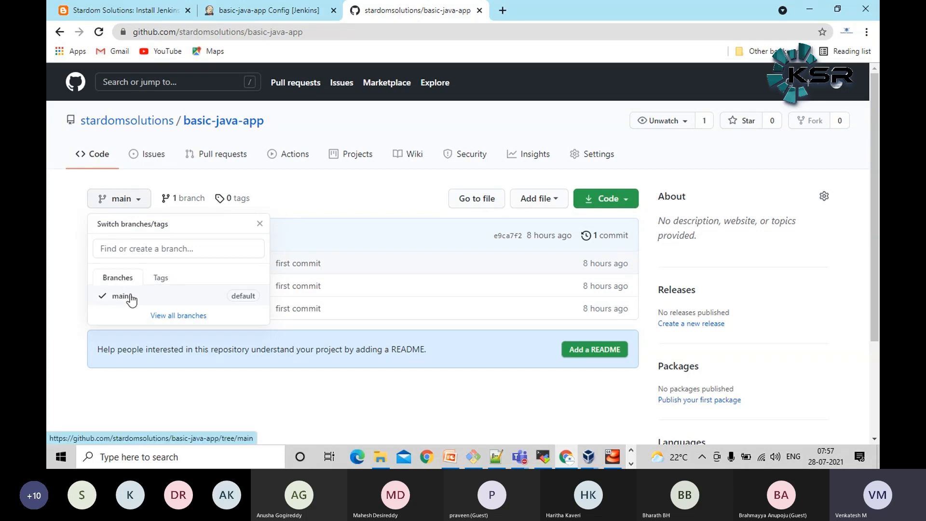
click(48, 258)
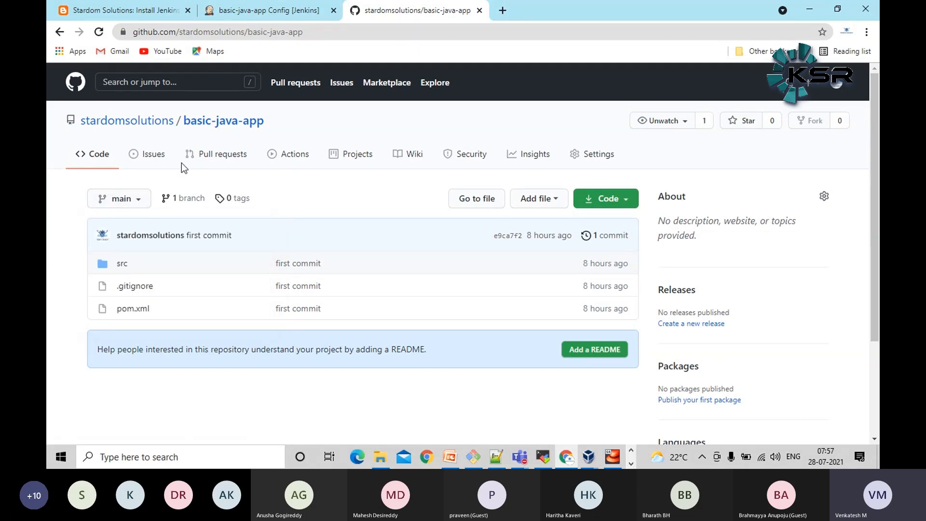
Return to the Jenkins job configuration, set the Branch Specifier to */main and save the job
click(288, 12)
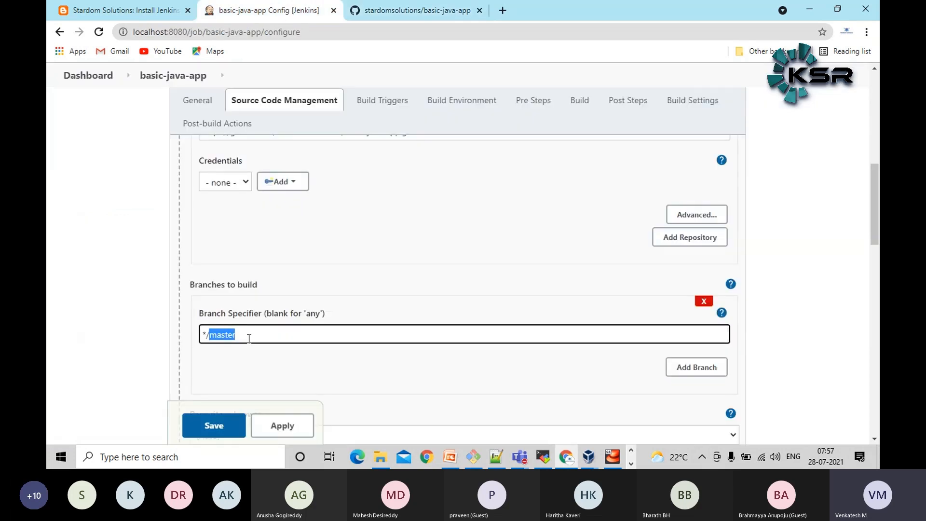
text(main)
click(215, 426)
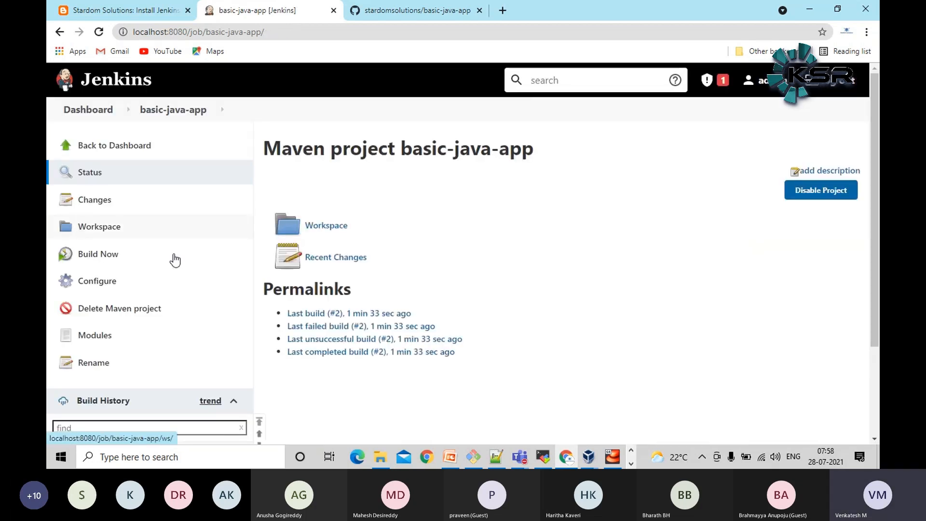
Start another build of the basic-java-app job and open the console output of build #3
click(207, 252)
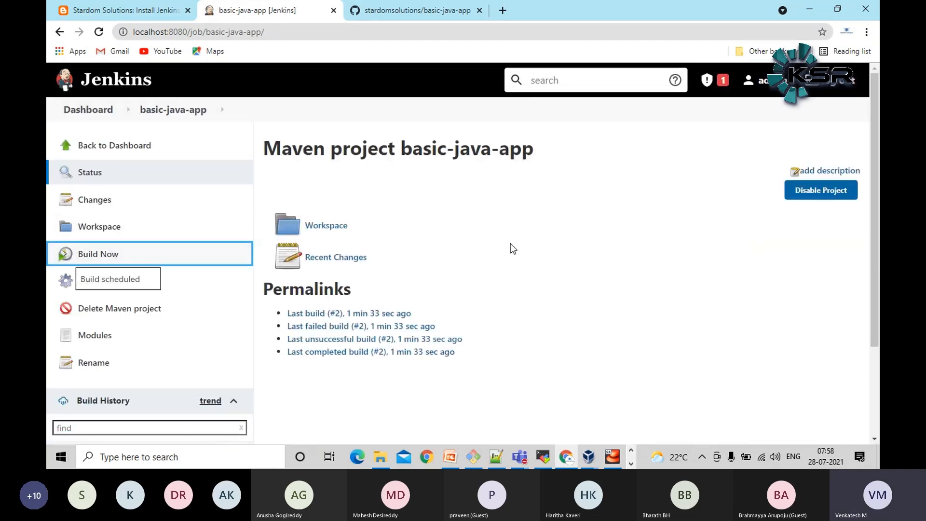
scroll(509, 248, down, 3)
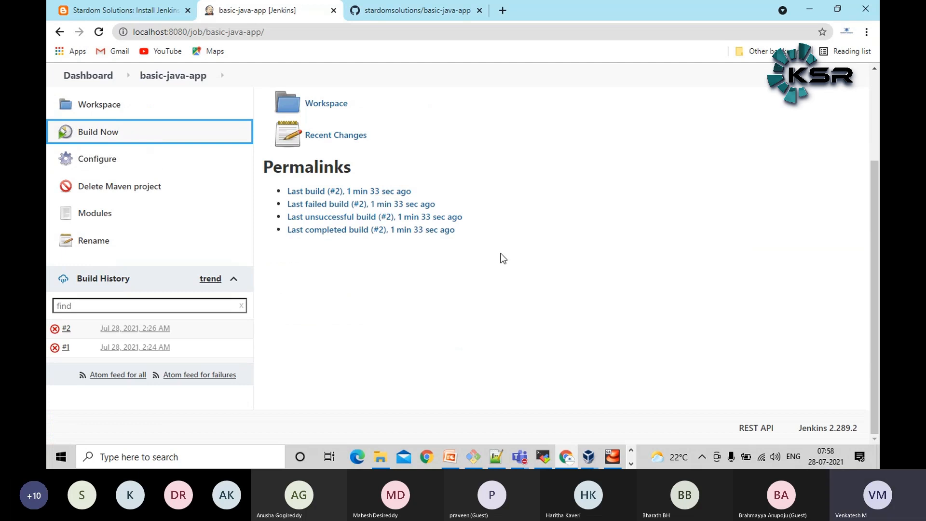
click(139, 329)
click(122, 233)
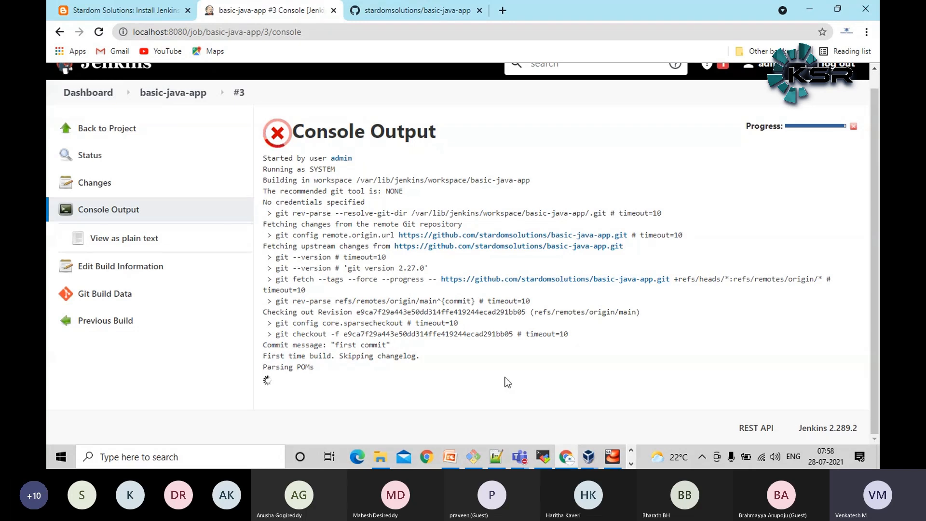
Examine the git rev-parse line in the console output of build #3, highlighting the branch name main
drag(276, 301, 416, 302)
click(459, 391)
drag(420, 304, 437, 306)
click(512, 374)
drag(419, 201, 438, 202)
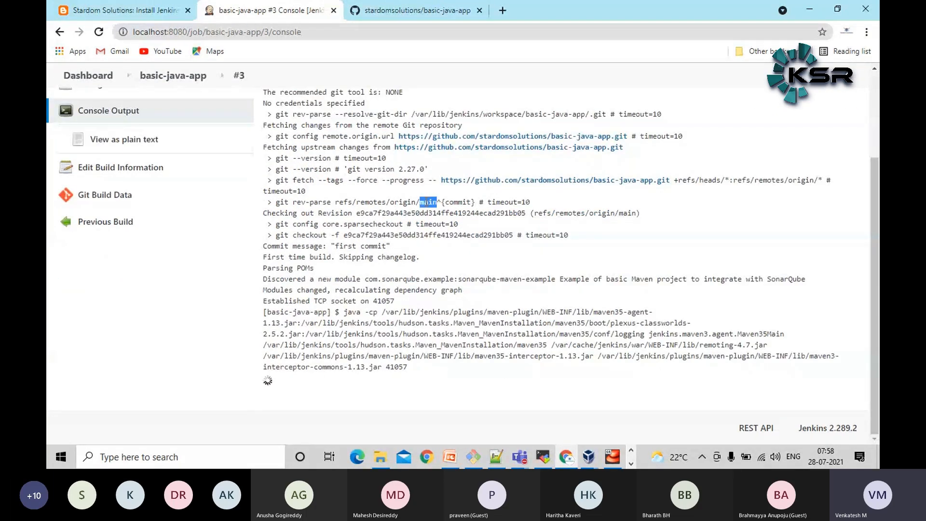
click(377, 294)
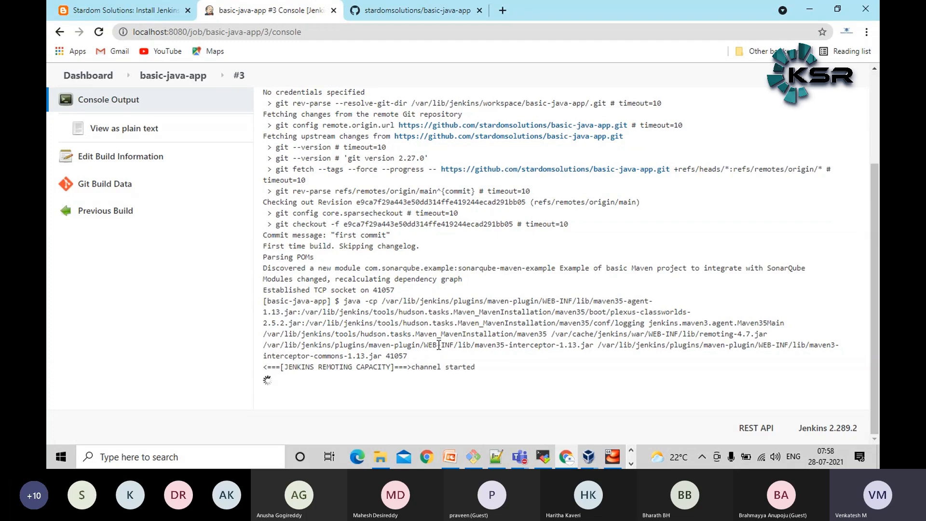
Follow the Maven output of build #3, highlighting the clean package goals and examining the dependency download lines
scroll(436, 350, up, 3)
scroll(437, 350, down, 3)
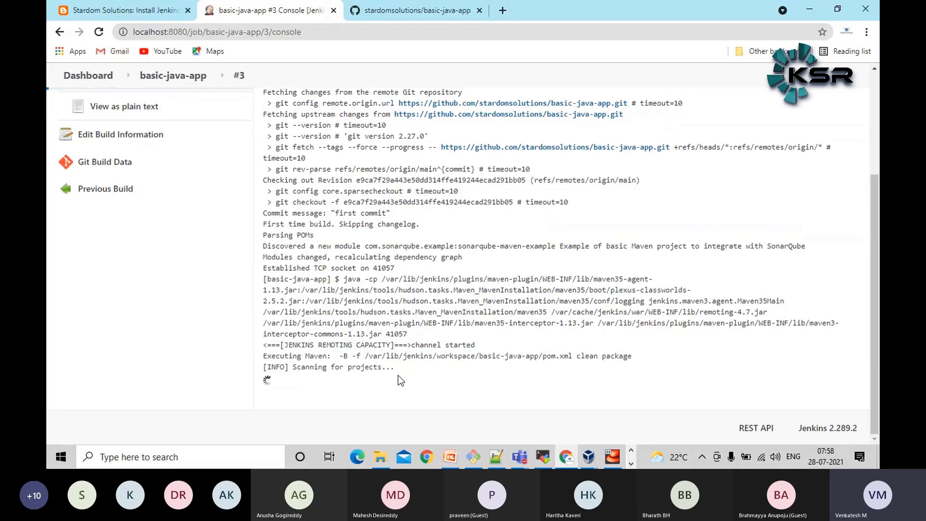
scroll(546, 360, up, 1)
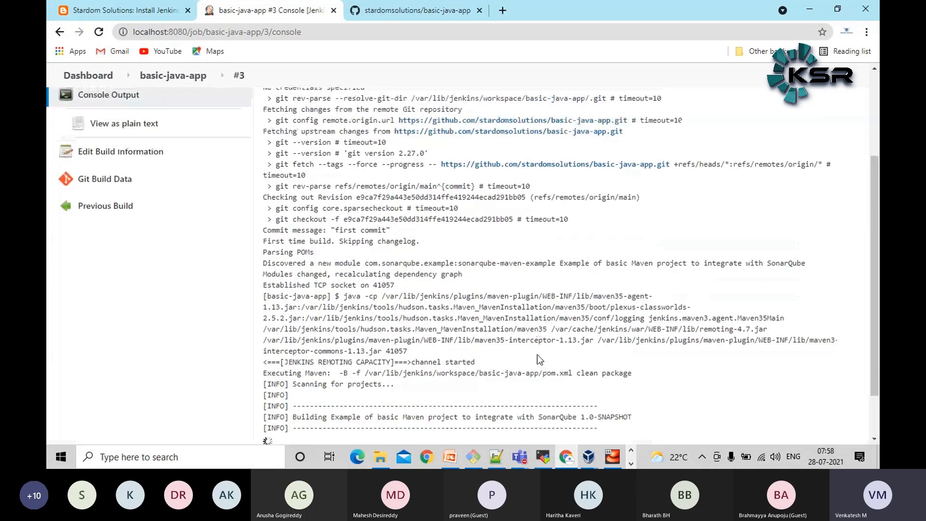
drag(577, 374, 650, 371)
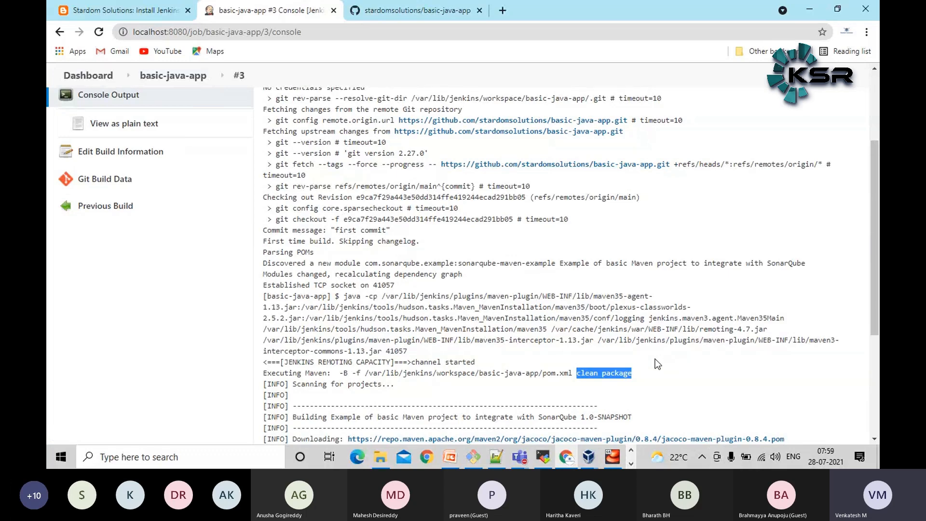
click(655, 376)
scroll(369, 365, down, 3)
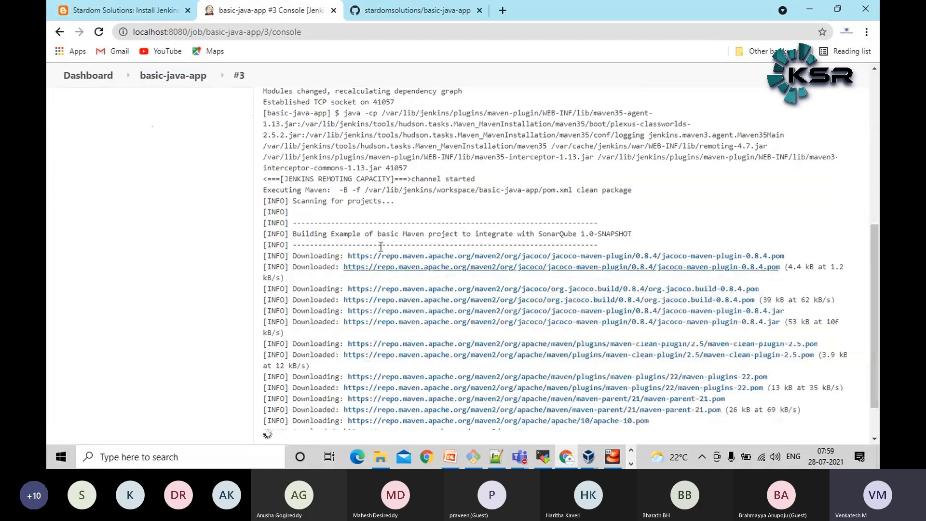
scroll(160, 306, down, 3)
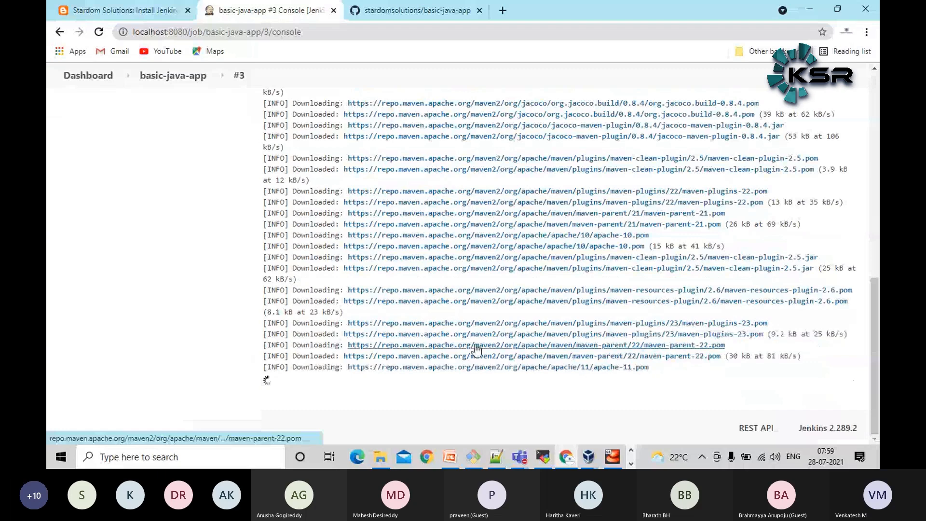
scroll(440, 267, up, 6)
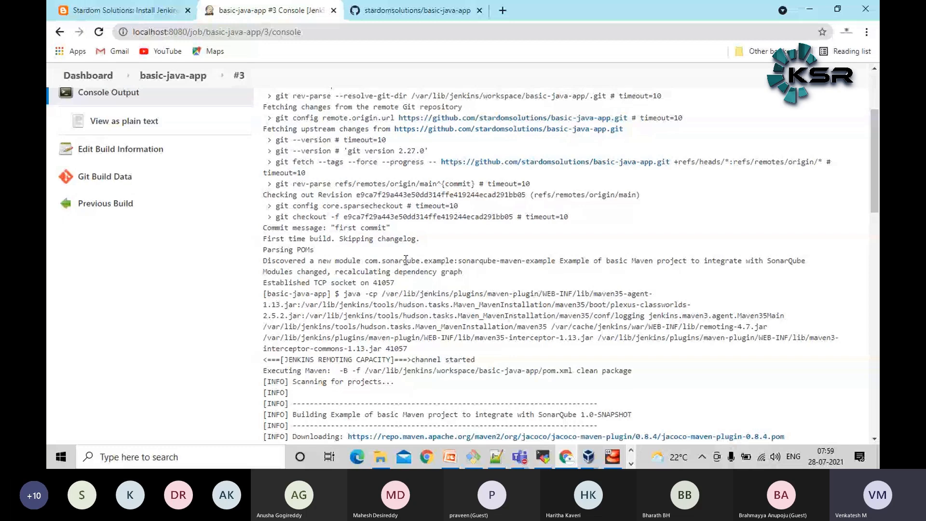
Follow the running console output of build #3 from the Git checkout lines down to the latest Maven dependency downloads
scroll(402, 212, down, 5)
scroll(182, 248, up, 5)
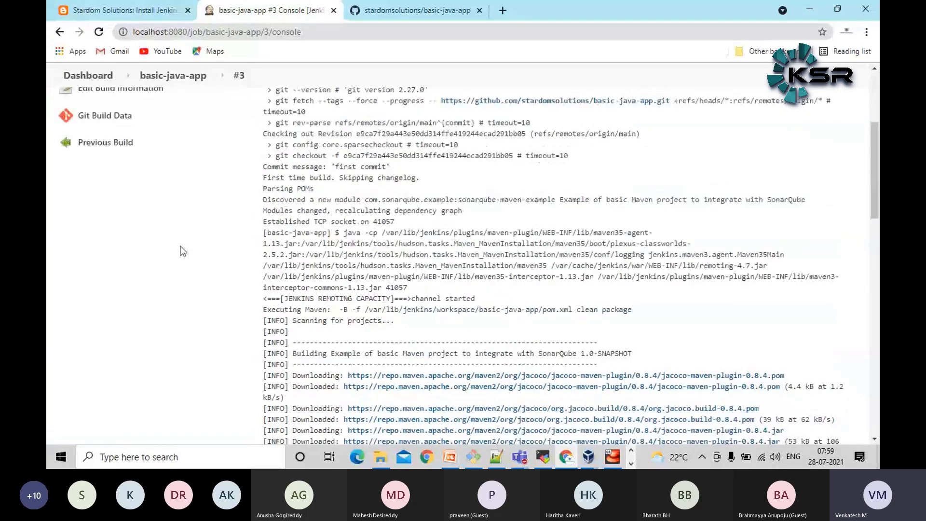
scroll(471, 256, down, 10)
scroll(463, 272, down, 15)
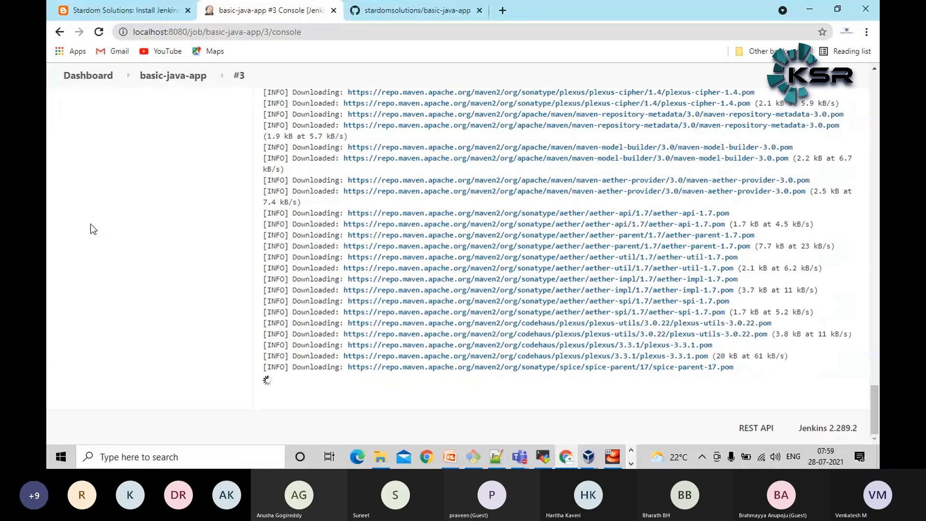
Check the Azure Devops meeting window and its participants in Microsoft Teams, and return to the Jenkins console output
mouse_move(519, 457)
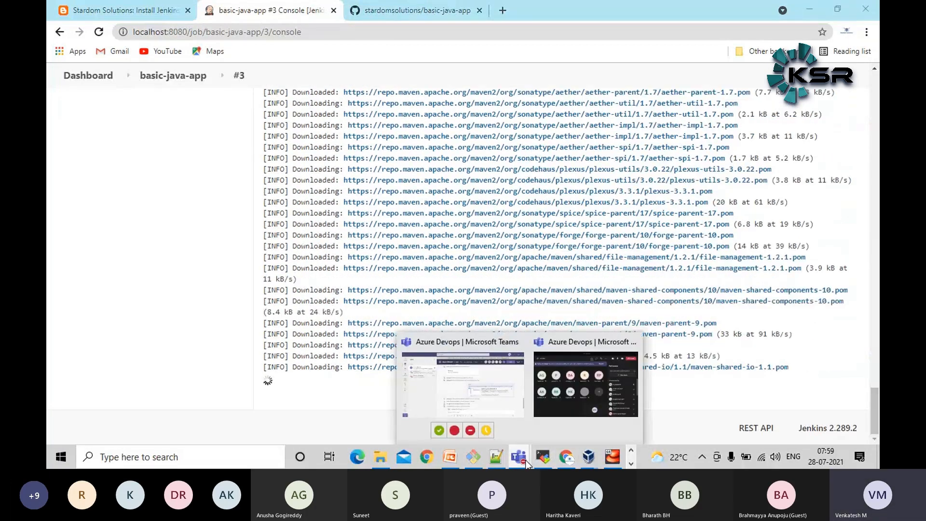
click(569, 387)
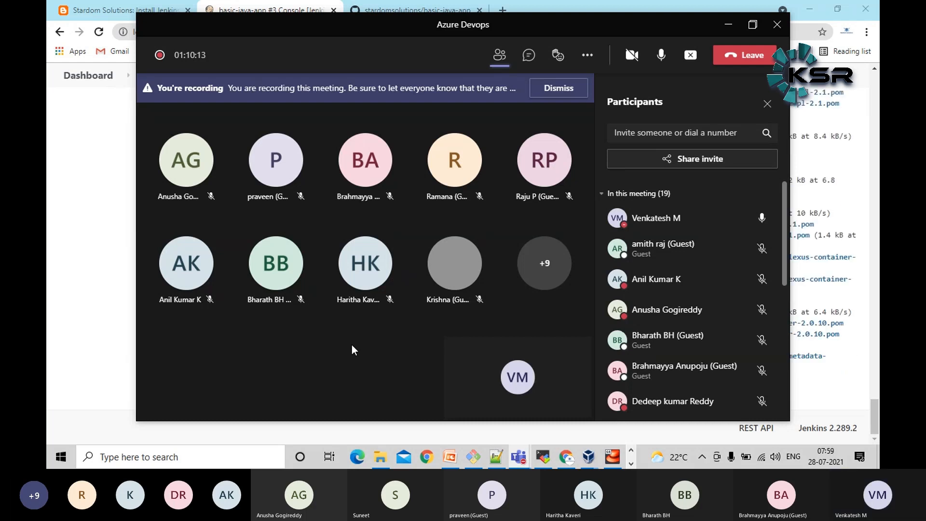
click(96, 228)
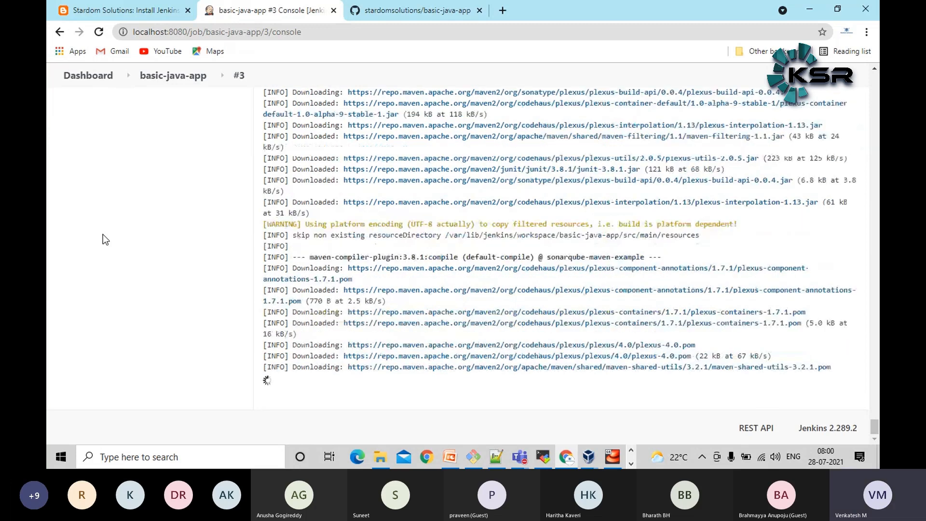
Switch to Notepad++ and copy all the Vagrant setup instructions in the new 37 document, from the Git Bash step through vagrant ssh
click(496, 457)
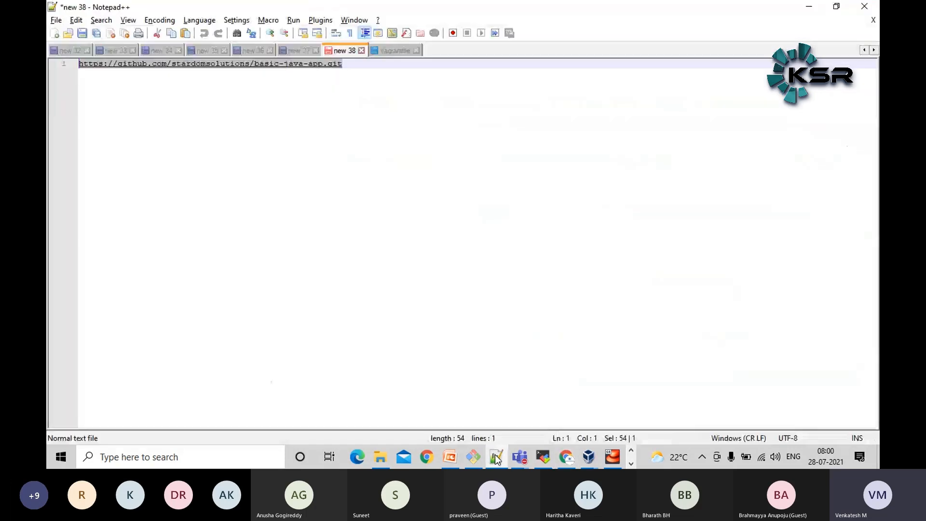
click(304, 51)
drag(187, 151, 49, 65)
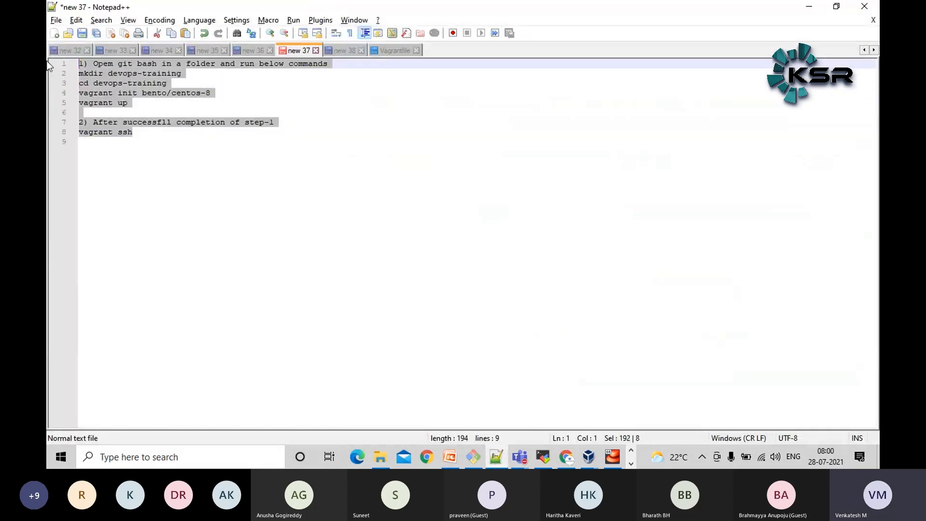
click(810, 8)
Switch to Microsoft Teams and send the copied Vagrant setup instructions to the Azure Devops meeting chat
mouse_move(520, 458)
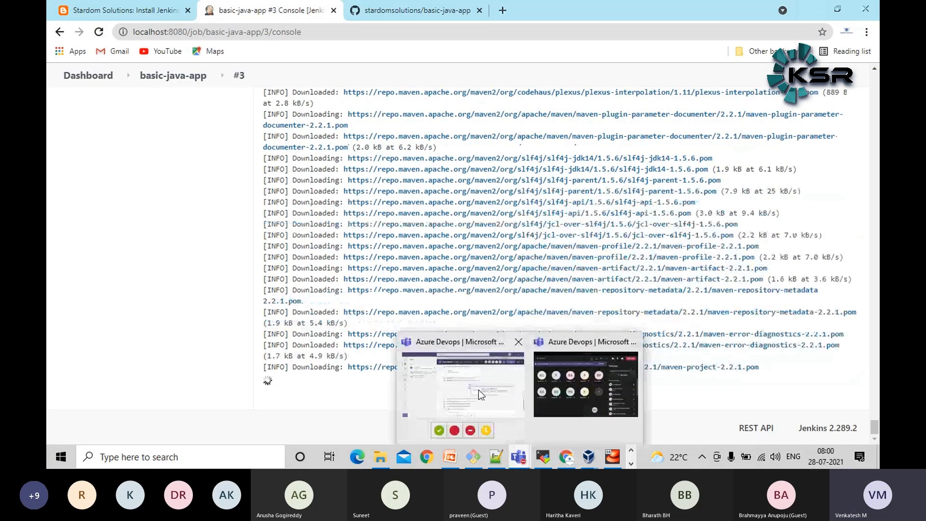
click(478, 390)
click(493, 408)
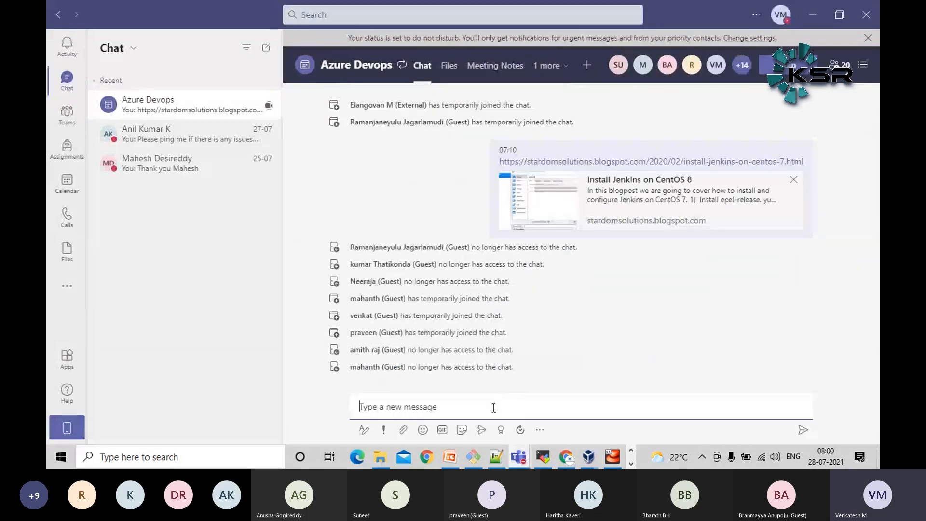
text(1) Opem git bash in a folder and run below commands mkdir devops-training cd devops-training vagrant init bento/centos-8 vagrant up  2) After successfll completion of step-1 vagrant ssh)
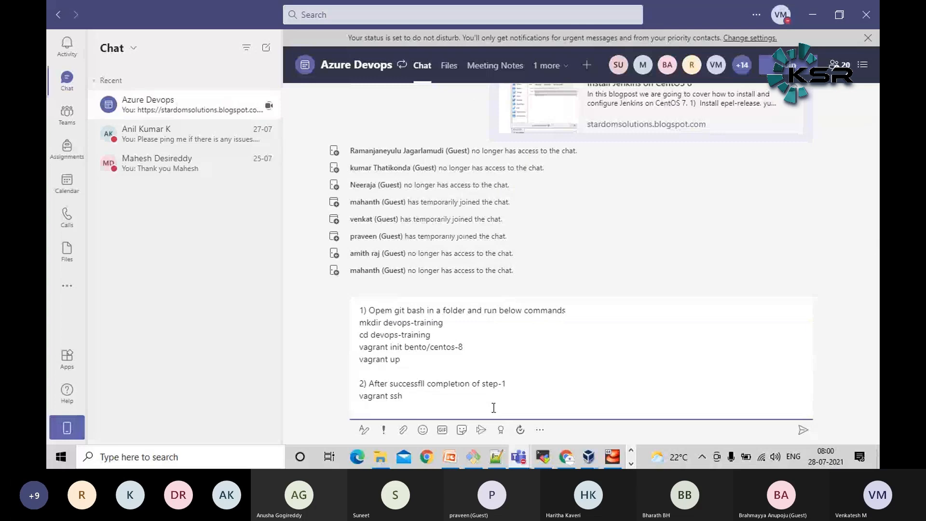
key(Return)
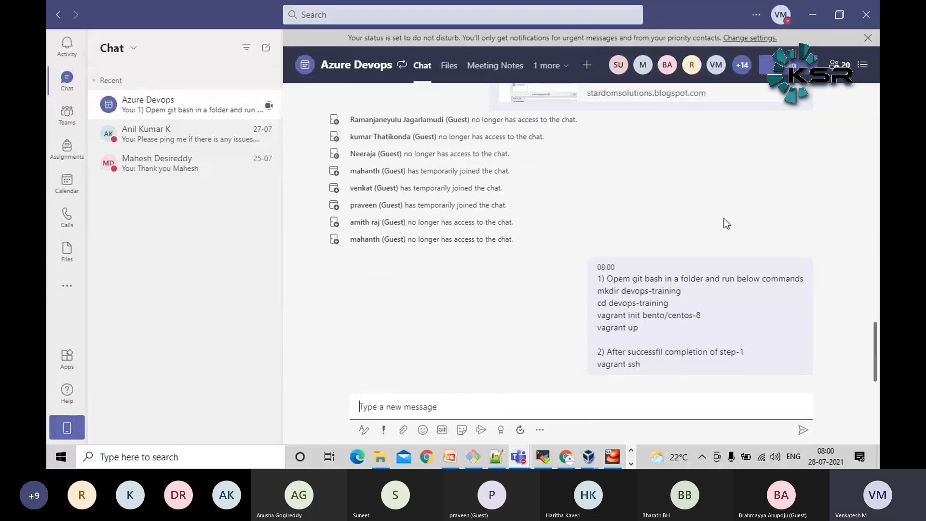
Look back through the earlier messages of the Azure Devops chat and return to the Jenkins console output
scroll(725, 218, up, 8)
scroll(716, 230, down, 6)
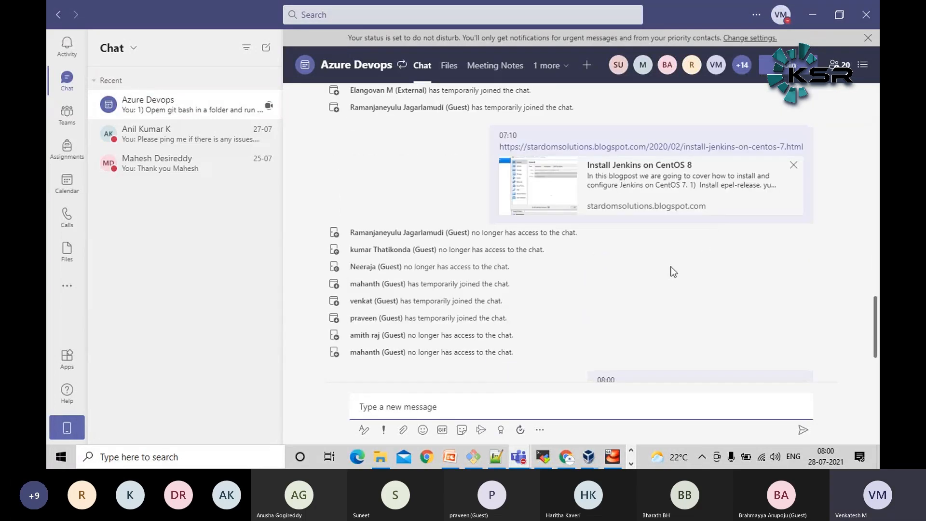
scroll(675, 273, up, 10)
scroll(674, 272, up, 5)
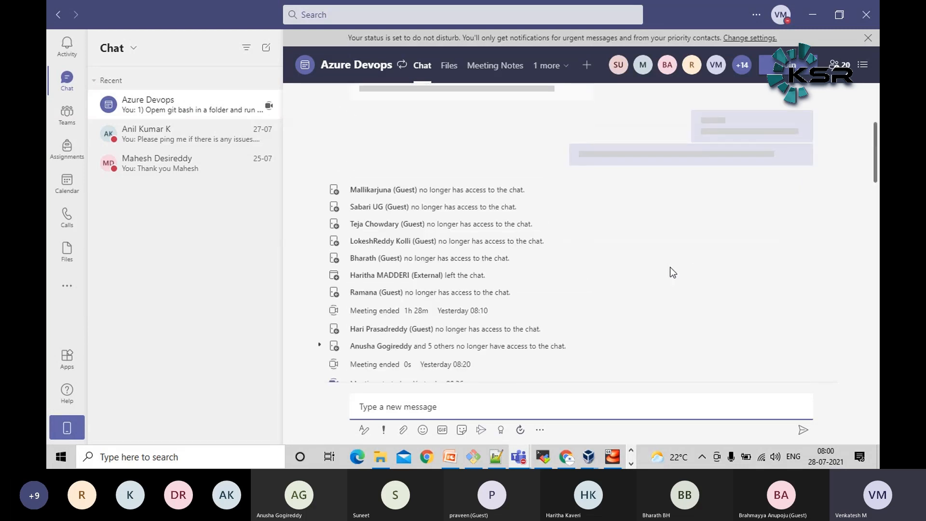
scroll(571, 307, up, 4)
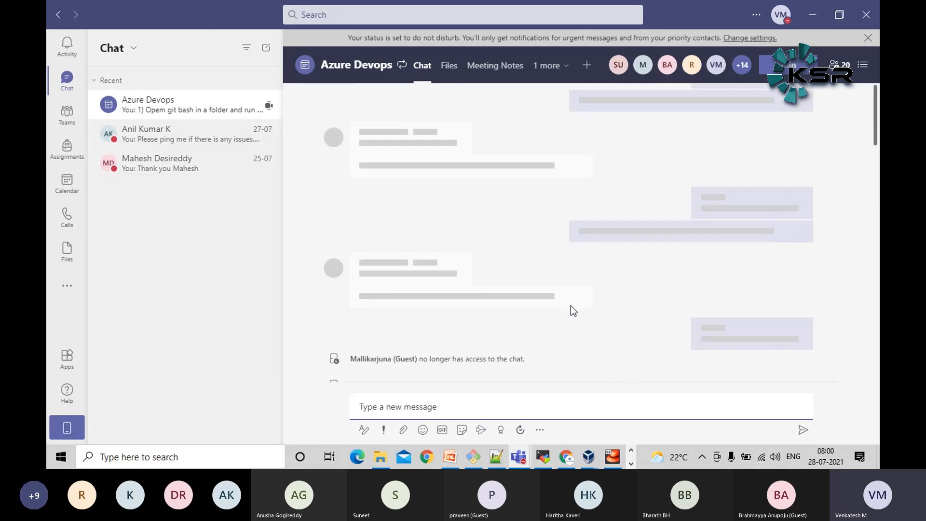
scroll(571, 306, down, 8)
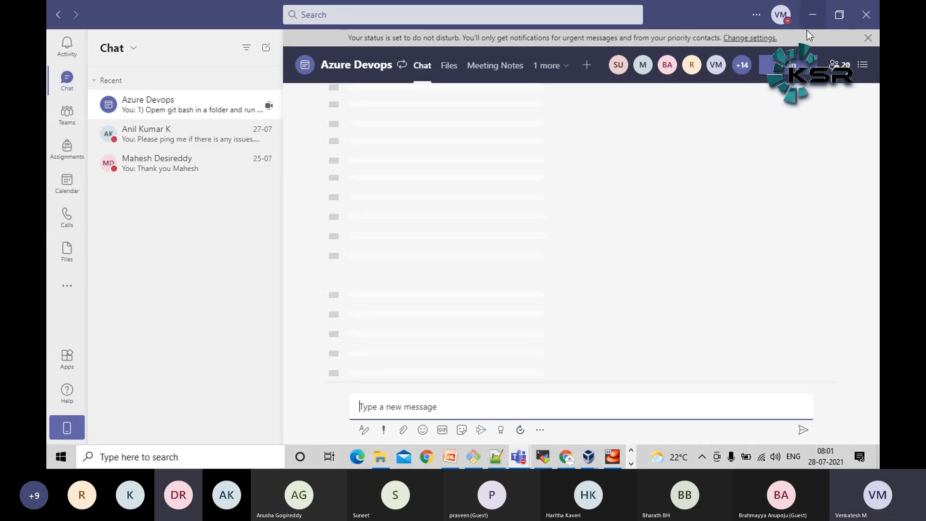
click(815, 17)
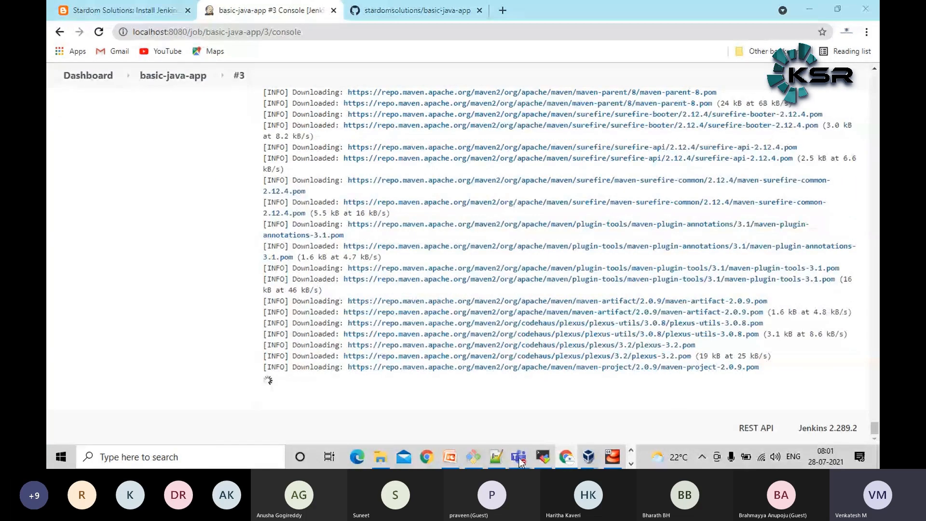
Open the presenter's contact card from the Teams meeting's participant list and copy the e-mail address
mouse_move(520, 464)
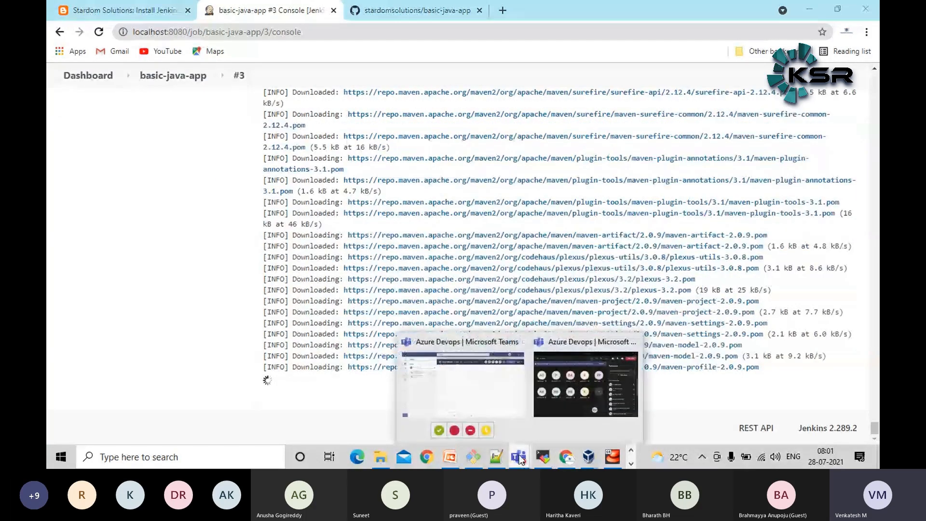
click(480, 388)
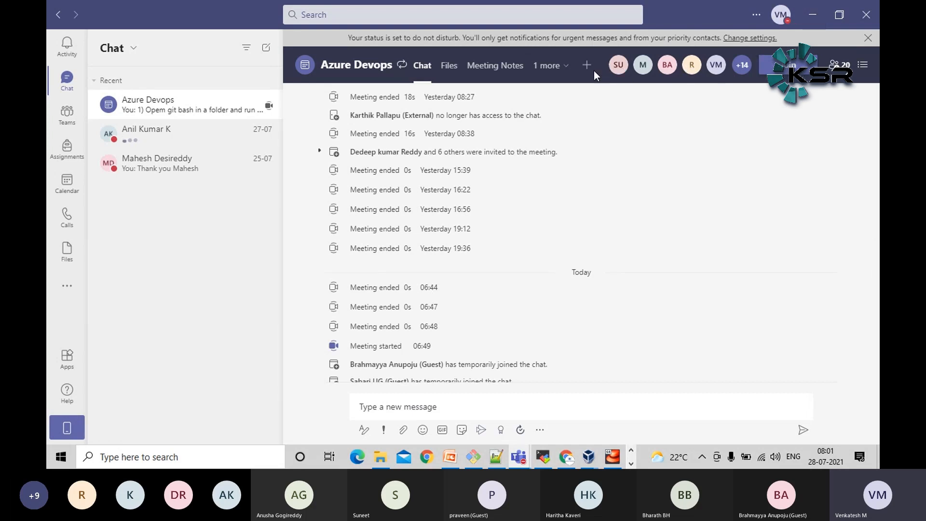
mouse_move(520, 457)
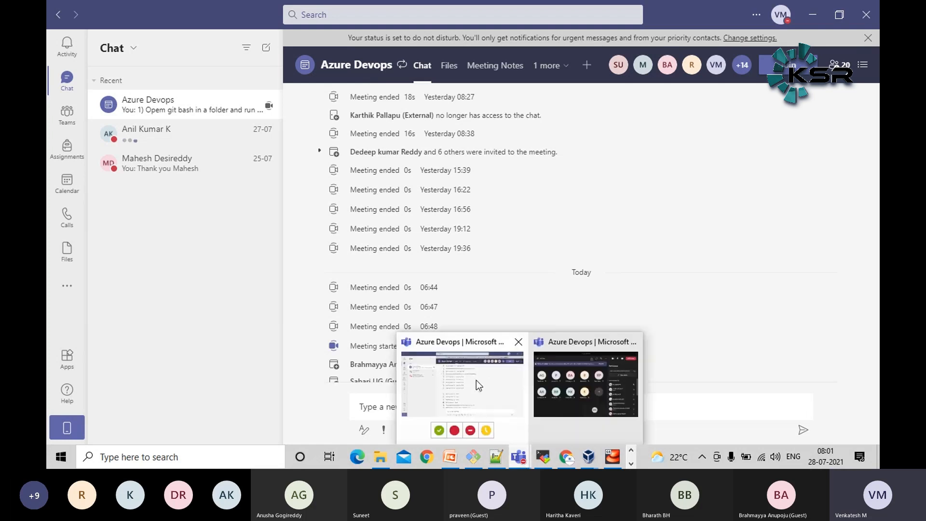
click(579, 386)
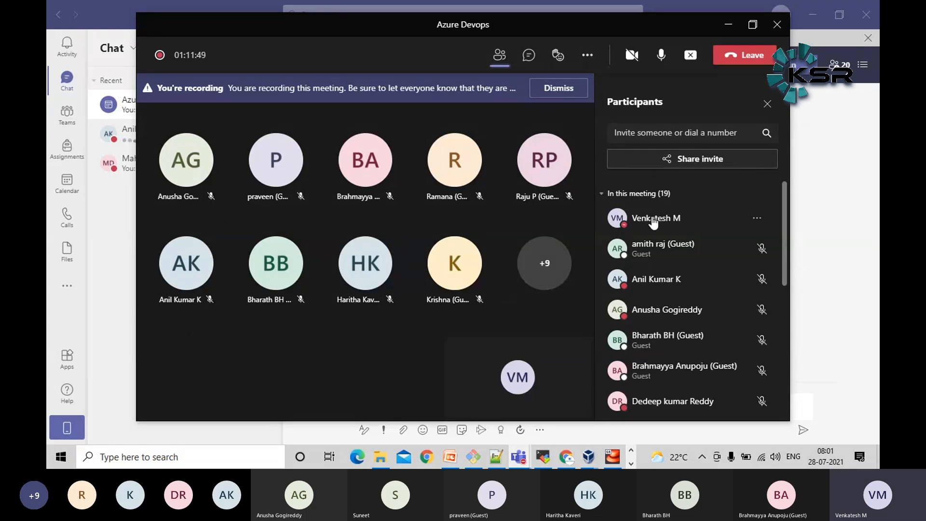
mouse_move(620, 222)
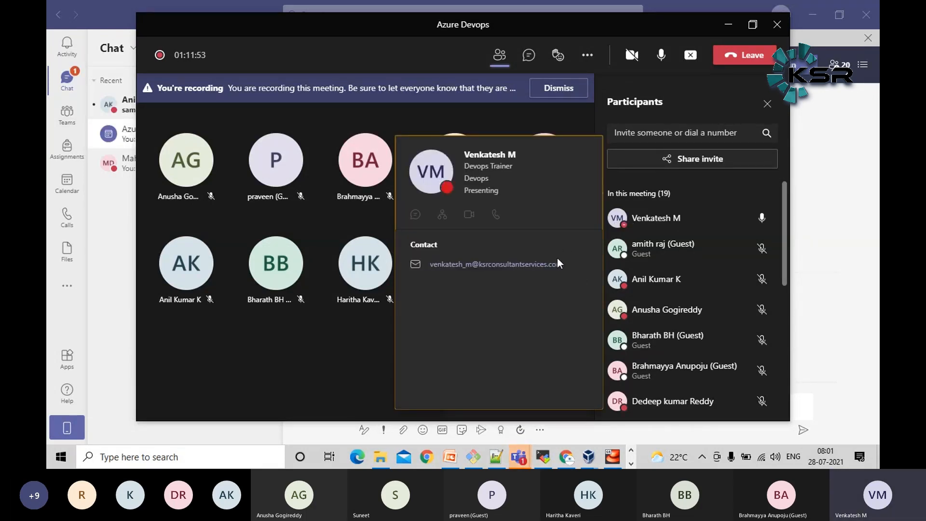
Send the presenter's e-mail address to the Azure Devops chat and return to the Jenkins console output
click(123, 264)
click(450, 409)
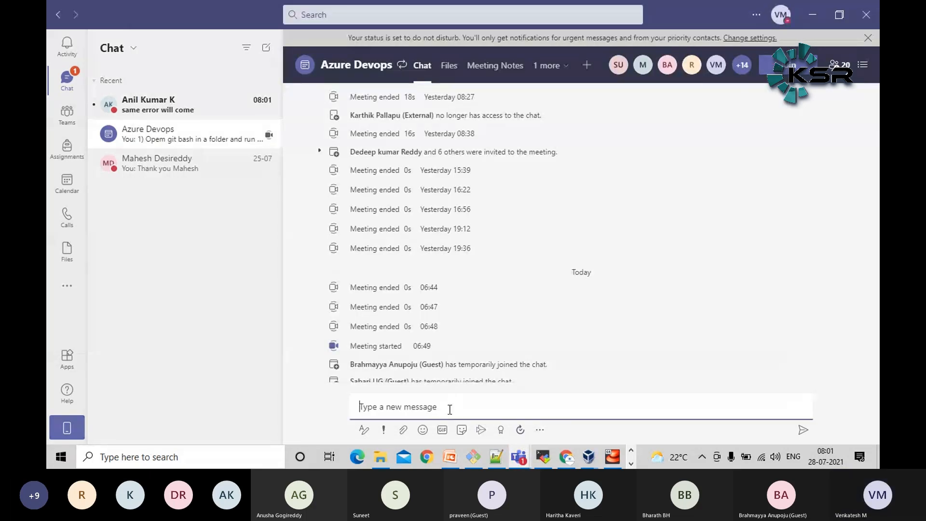
key(ctrl+v)
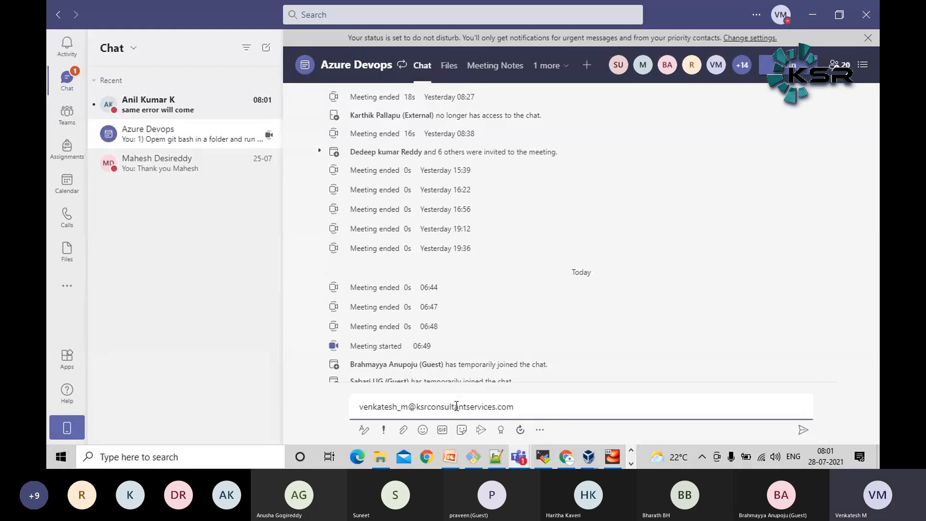
key(Return)
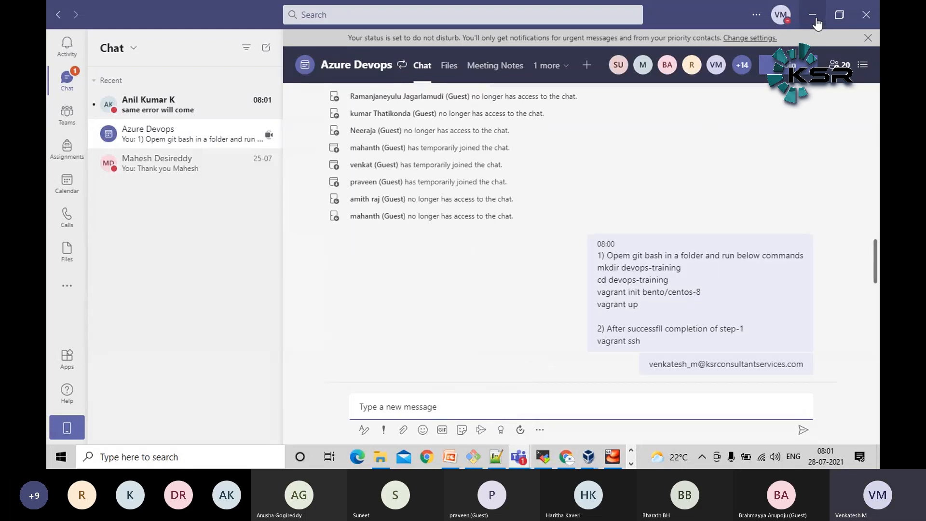
click(813, 17)
click(94, 299)
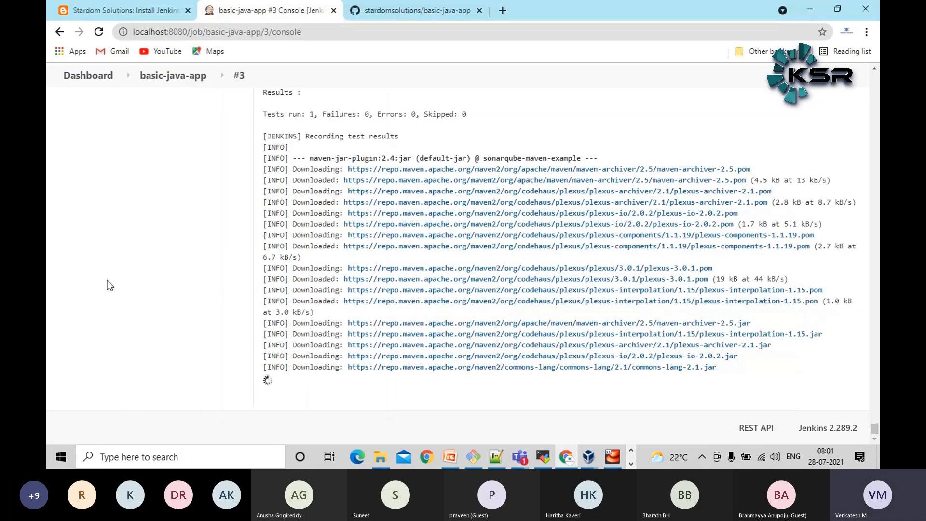
Find the unit test section in the console output of build #3 and highlight its TESTS heading
scroll(123, 275, up, 10)
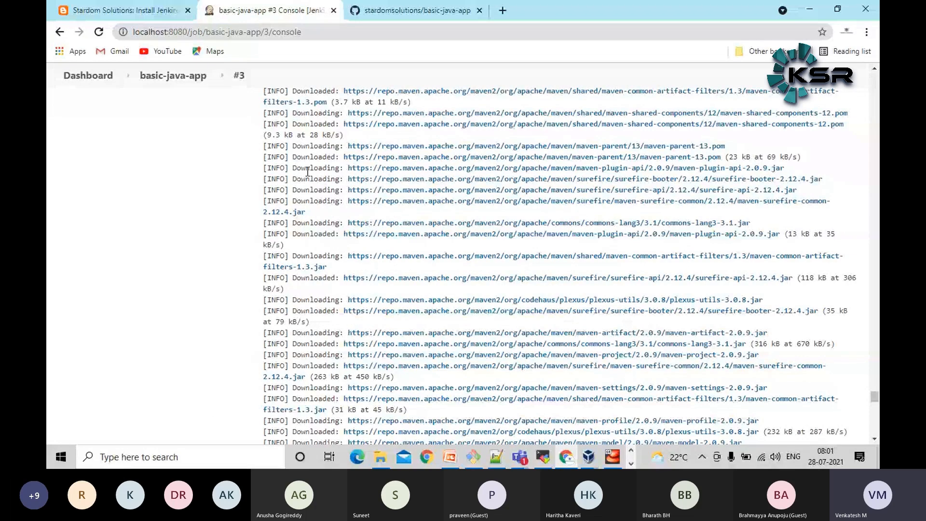
scroll(308, 171, up, 4)
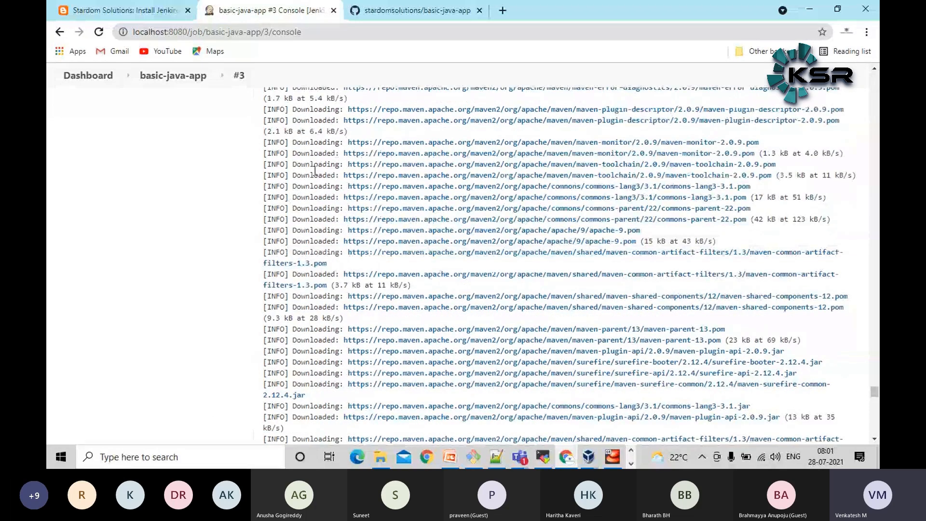
scroll(128, 206, down, 7)
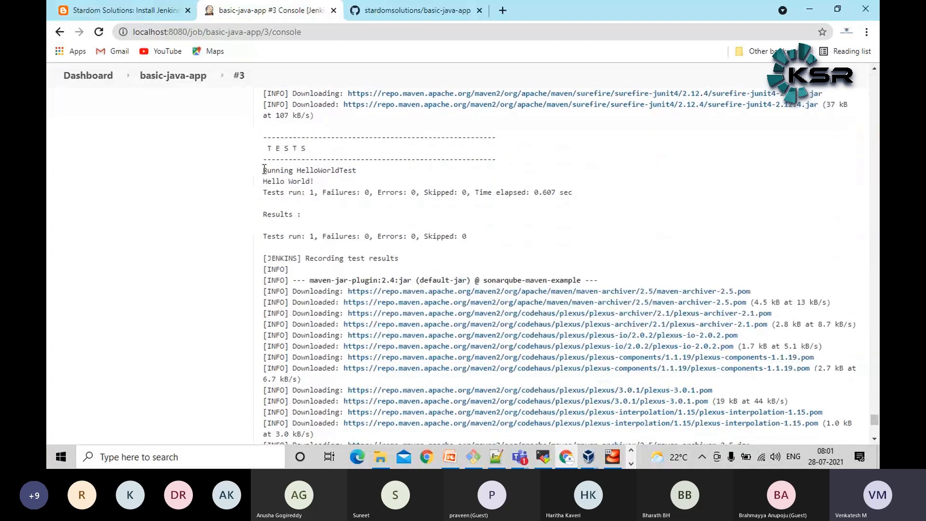
triple_click(278, 149)
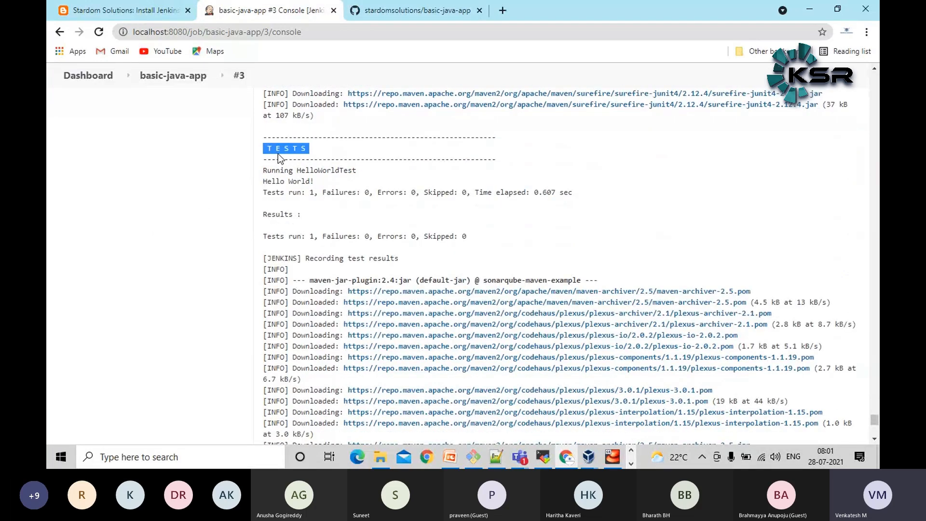
click(97, 204)
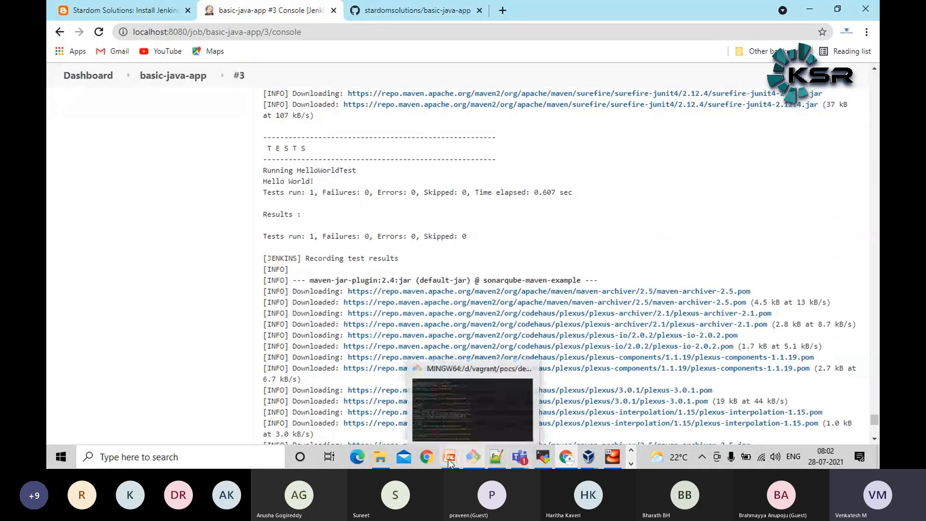
Switch to the CIWorkshop presentation in PowerPoint, point out the JUnit logo on slide 4 and return to the Jenkins console
click(514, 382)
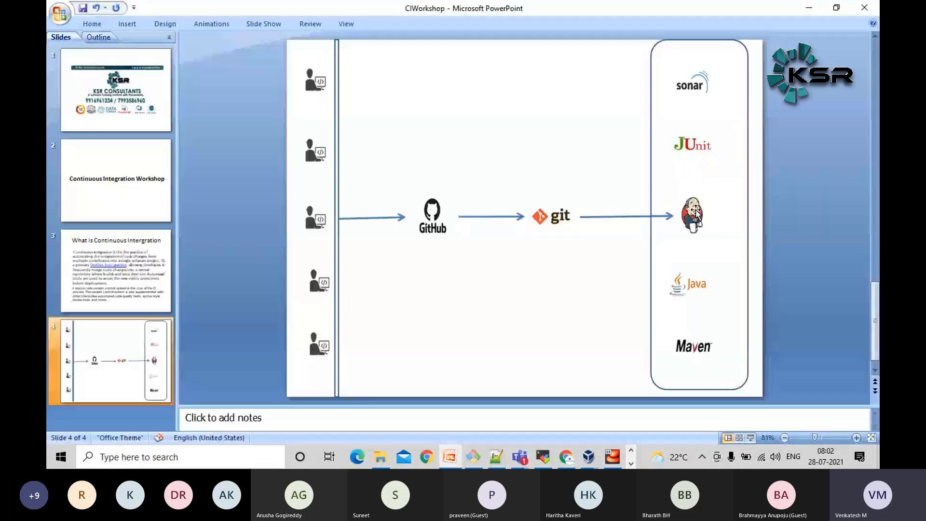
click(688, 140)
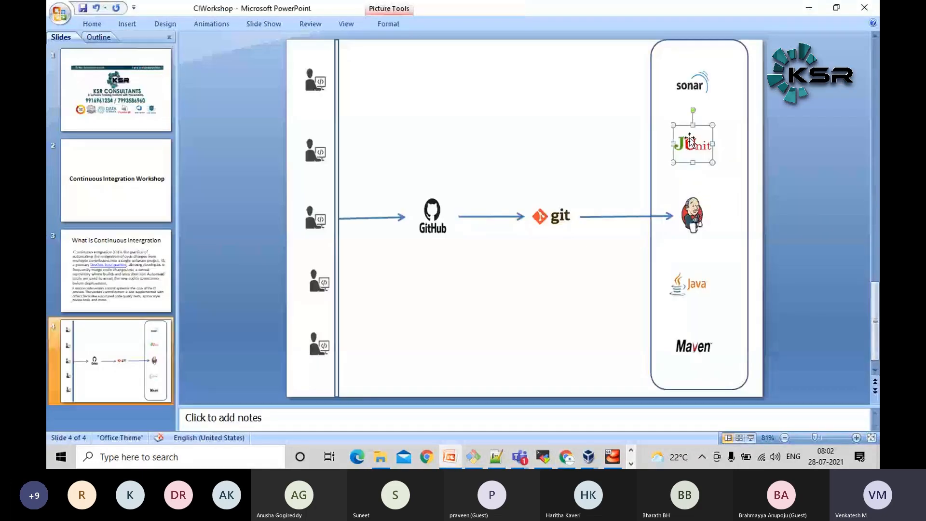
click(810, 8)
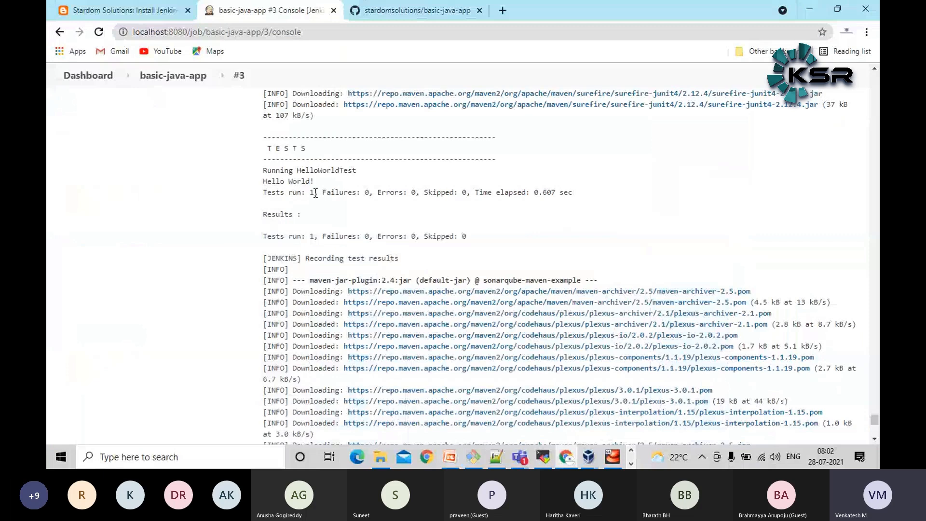
Highlight the number of tests run in the console output of build #3 and examine the final build result and archived artifact lines
drag(305, 193, 320, 194)
click(320, 194)
scroll(107, 321, down, 6)
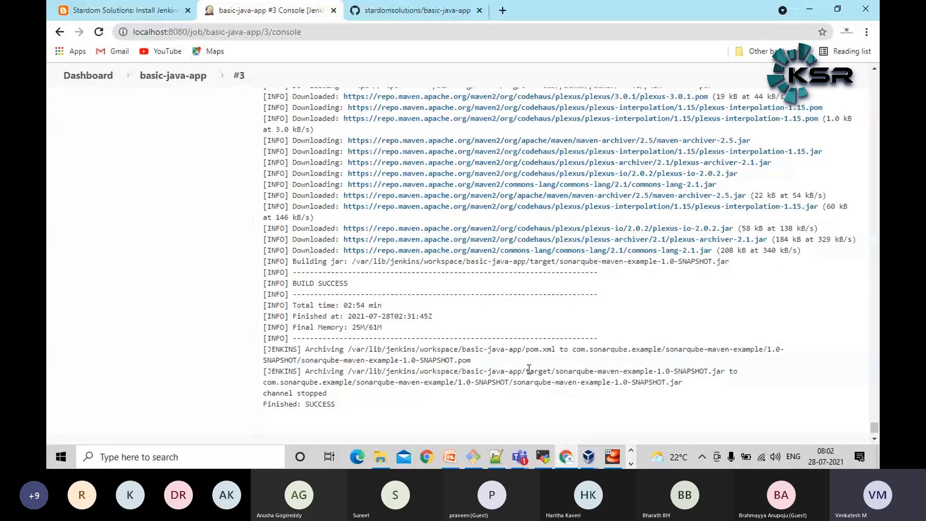
scroll(85, 268, up, 4)
scroll(55, 282, down, 2)
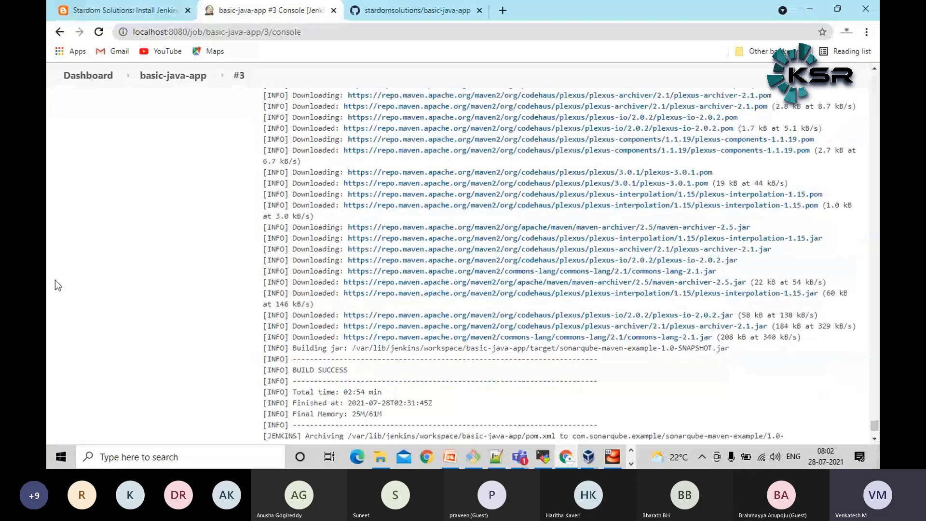
Highlight the Maven build result, the archived pom and jar lines, and the closing status lines at the end of build #3's console output
scroll(56, 285, down, 2)
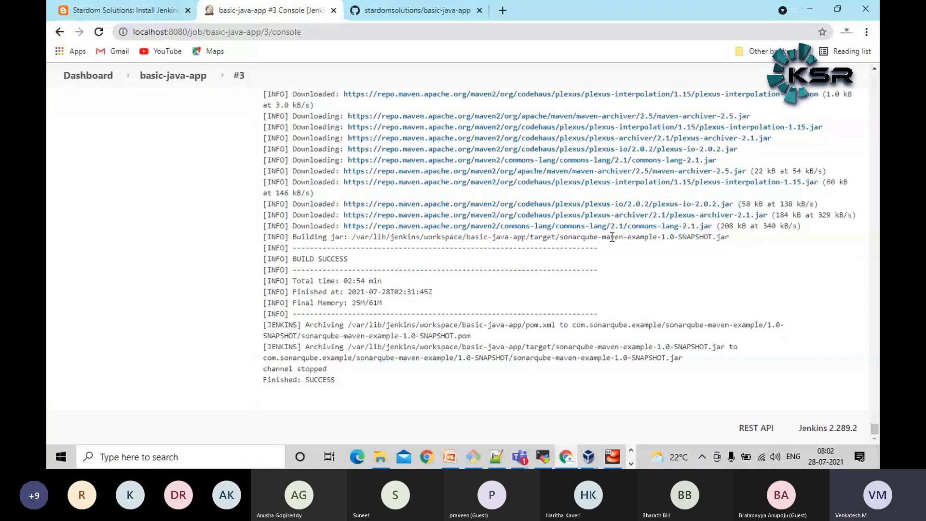
triple_click(311, 260)
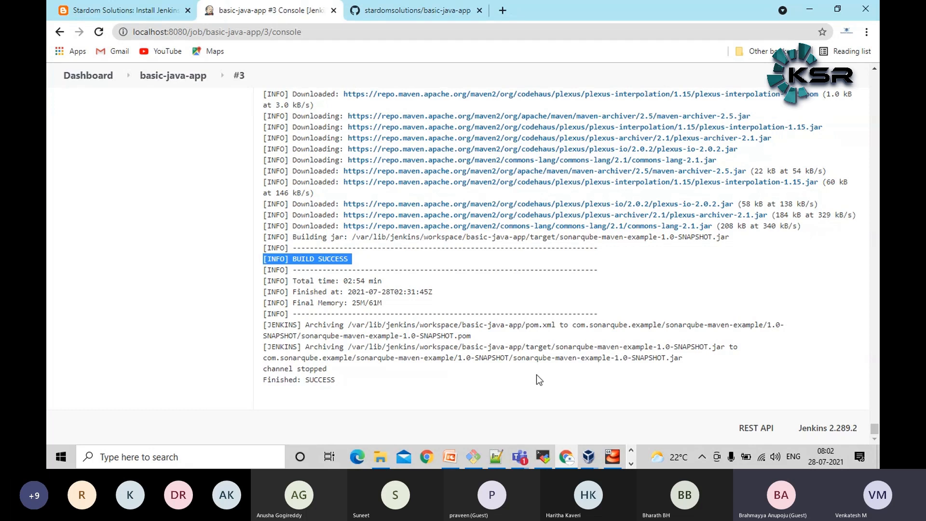
click(465, 334)
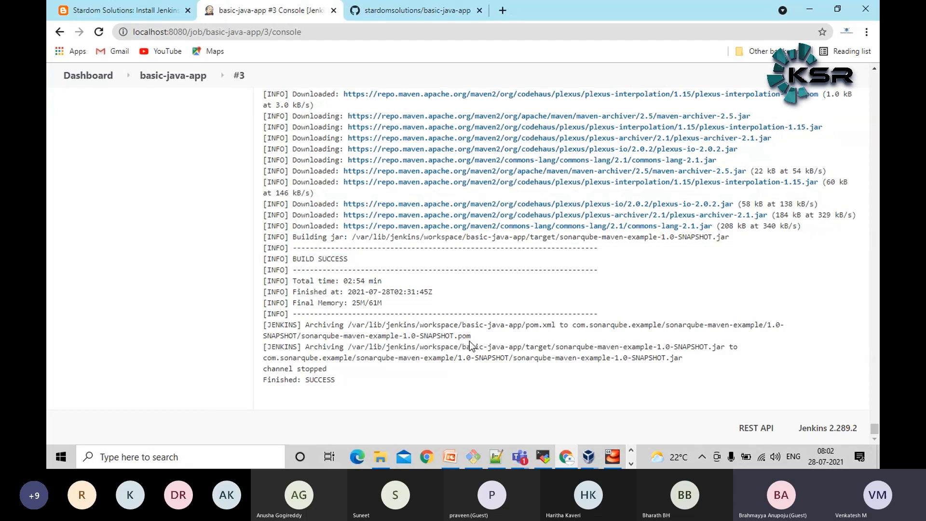
triple_click(463, 335)
triple_click(477, 352)
click(377, 380)
triple_click(321, 378)
triple_click(313, 369)
click(227, 325)
Leave the console output of build #3 for the dashboard and view the System Configuration options in Manage Jenkins
key(ctrl+Home)
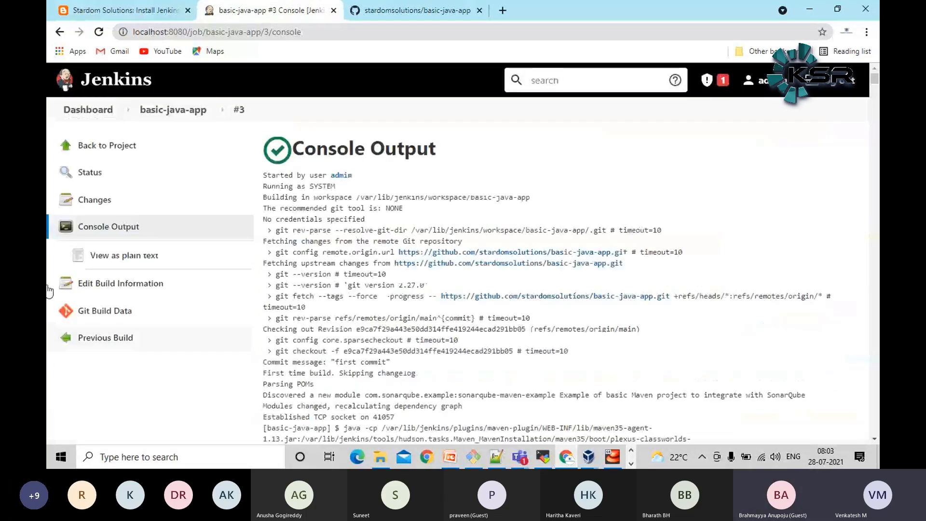
click(96, 109)
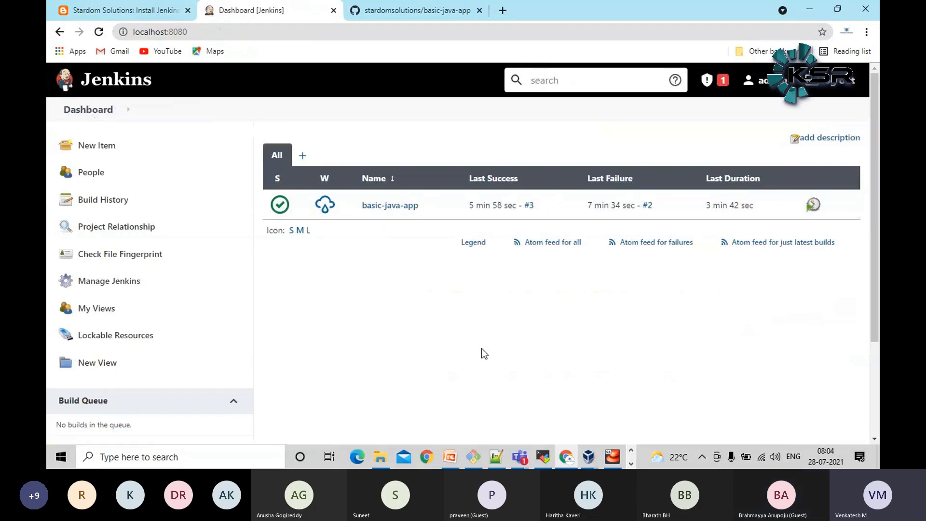
click(111, 281)
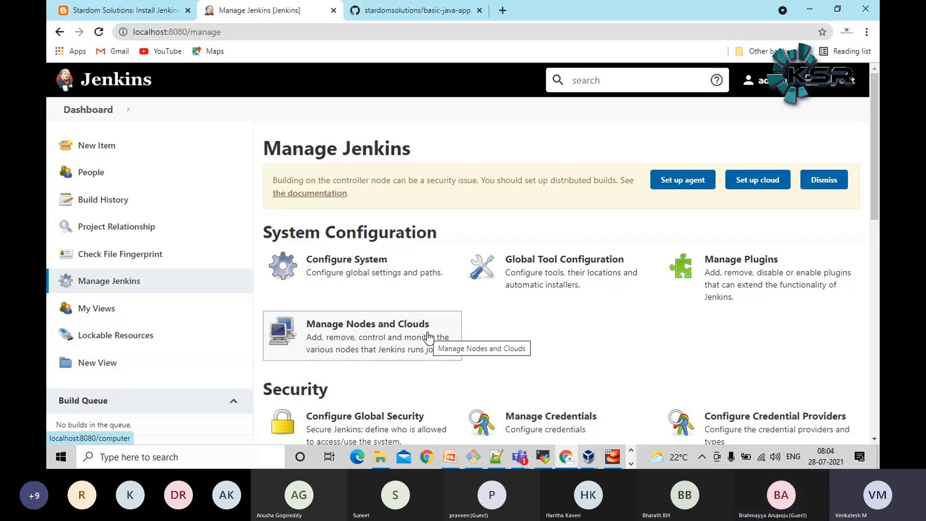
Return to the dashboard, view the status page of the basic-java-app project and go back to the dashboard
click(86, 109)
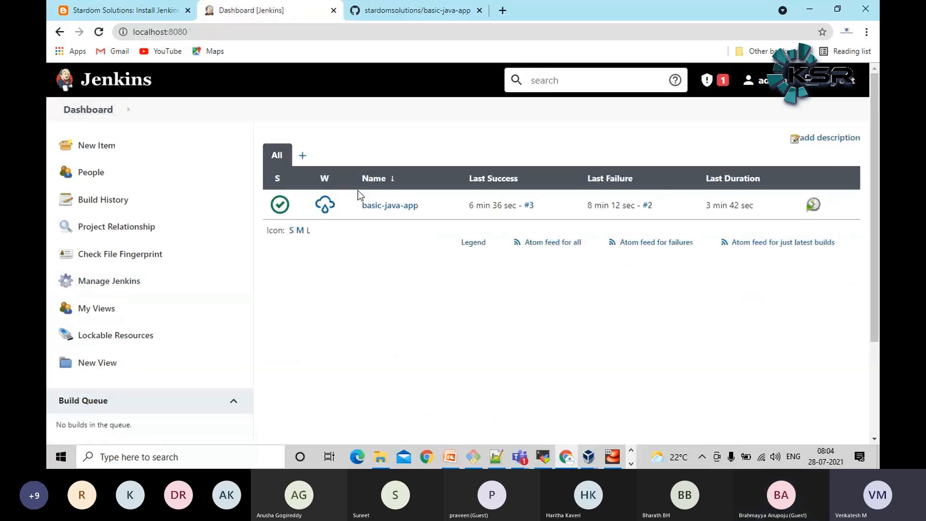
click(403, 209)
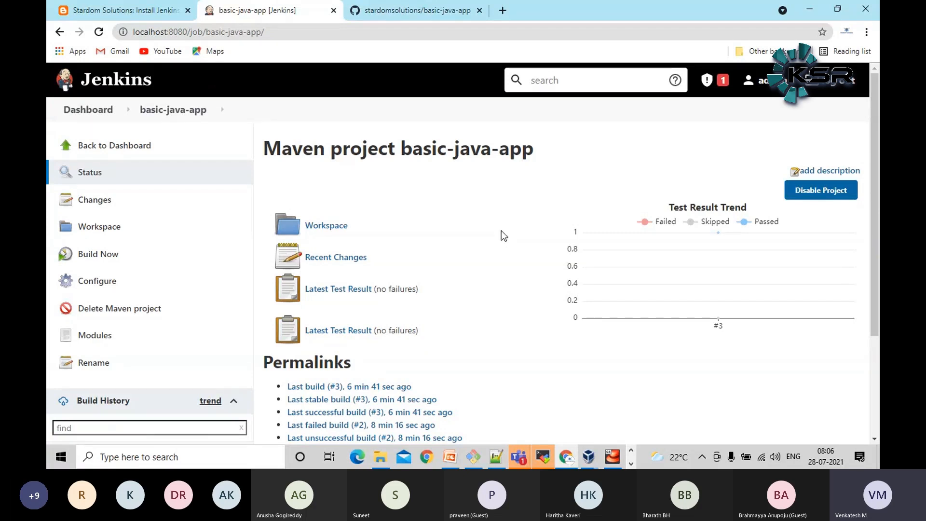
click(96, 114)
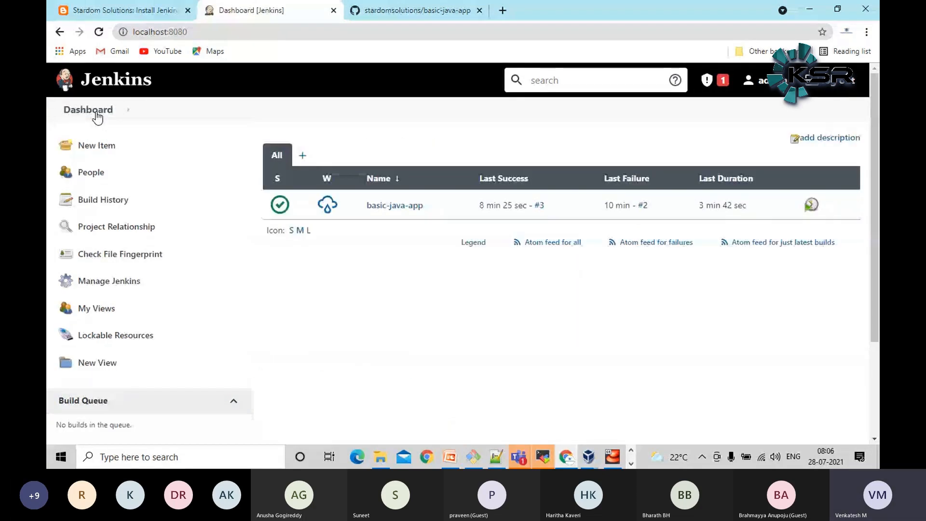